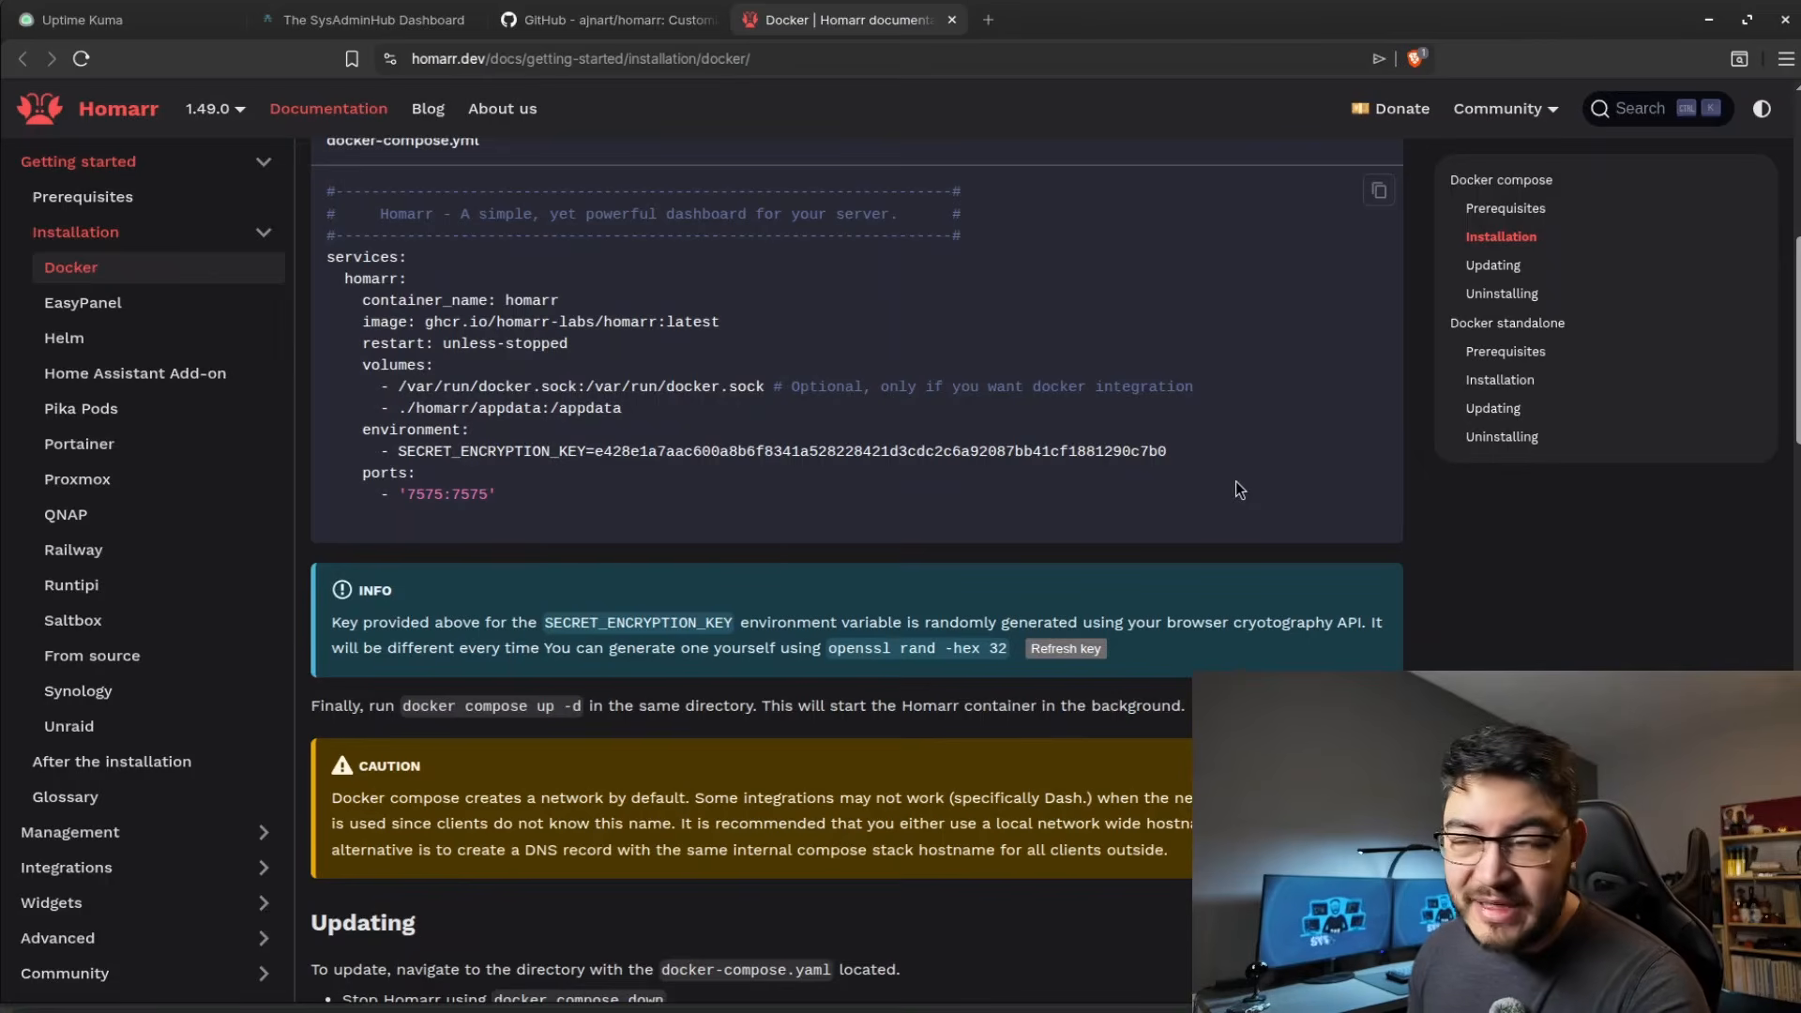
# Regenerate the random secret encryption key in the Homarr Docker Compose example several times.
pyautogui.click(1079, 645)
pyautogui.click(1078, 645)
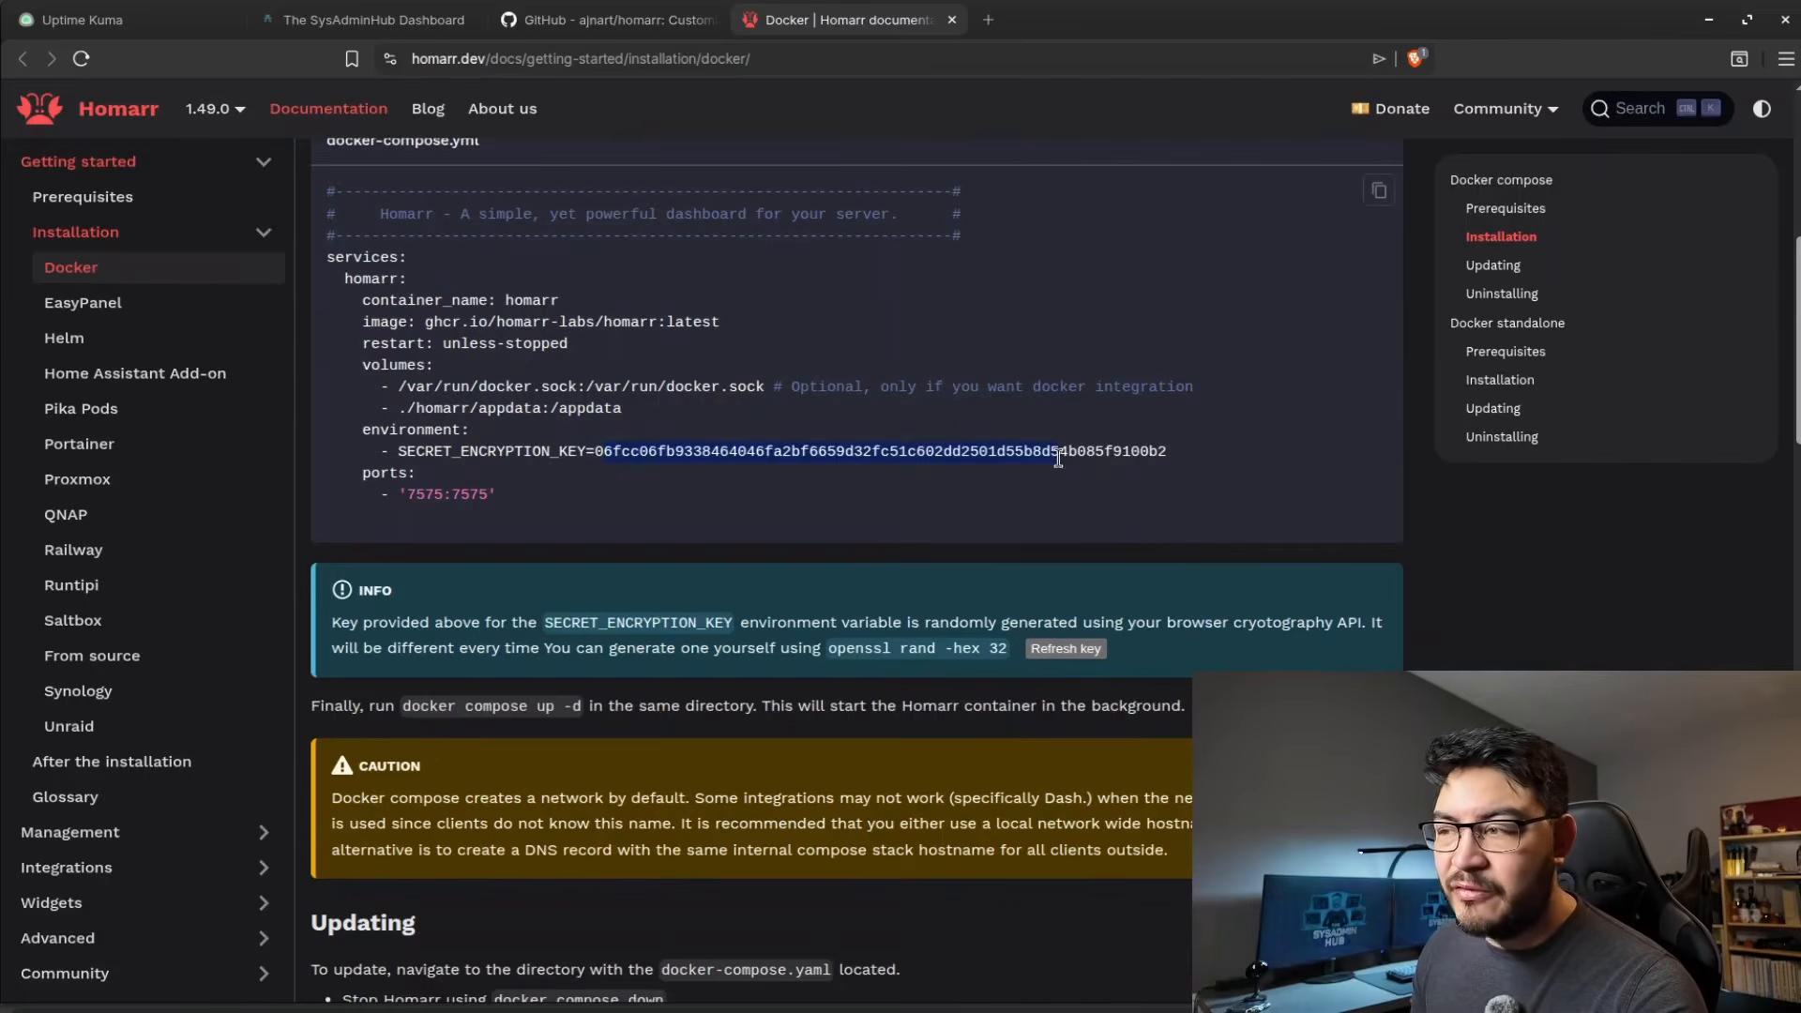
pyautogui.click(1072, 645)
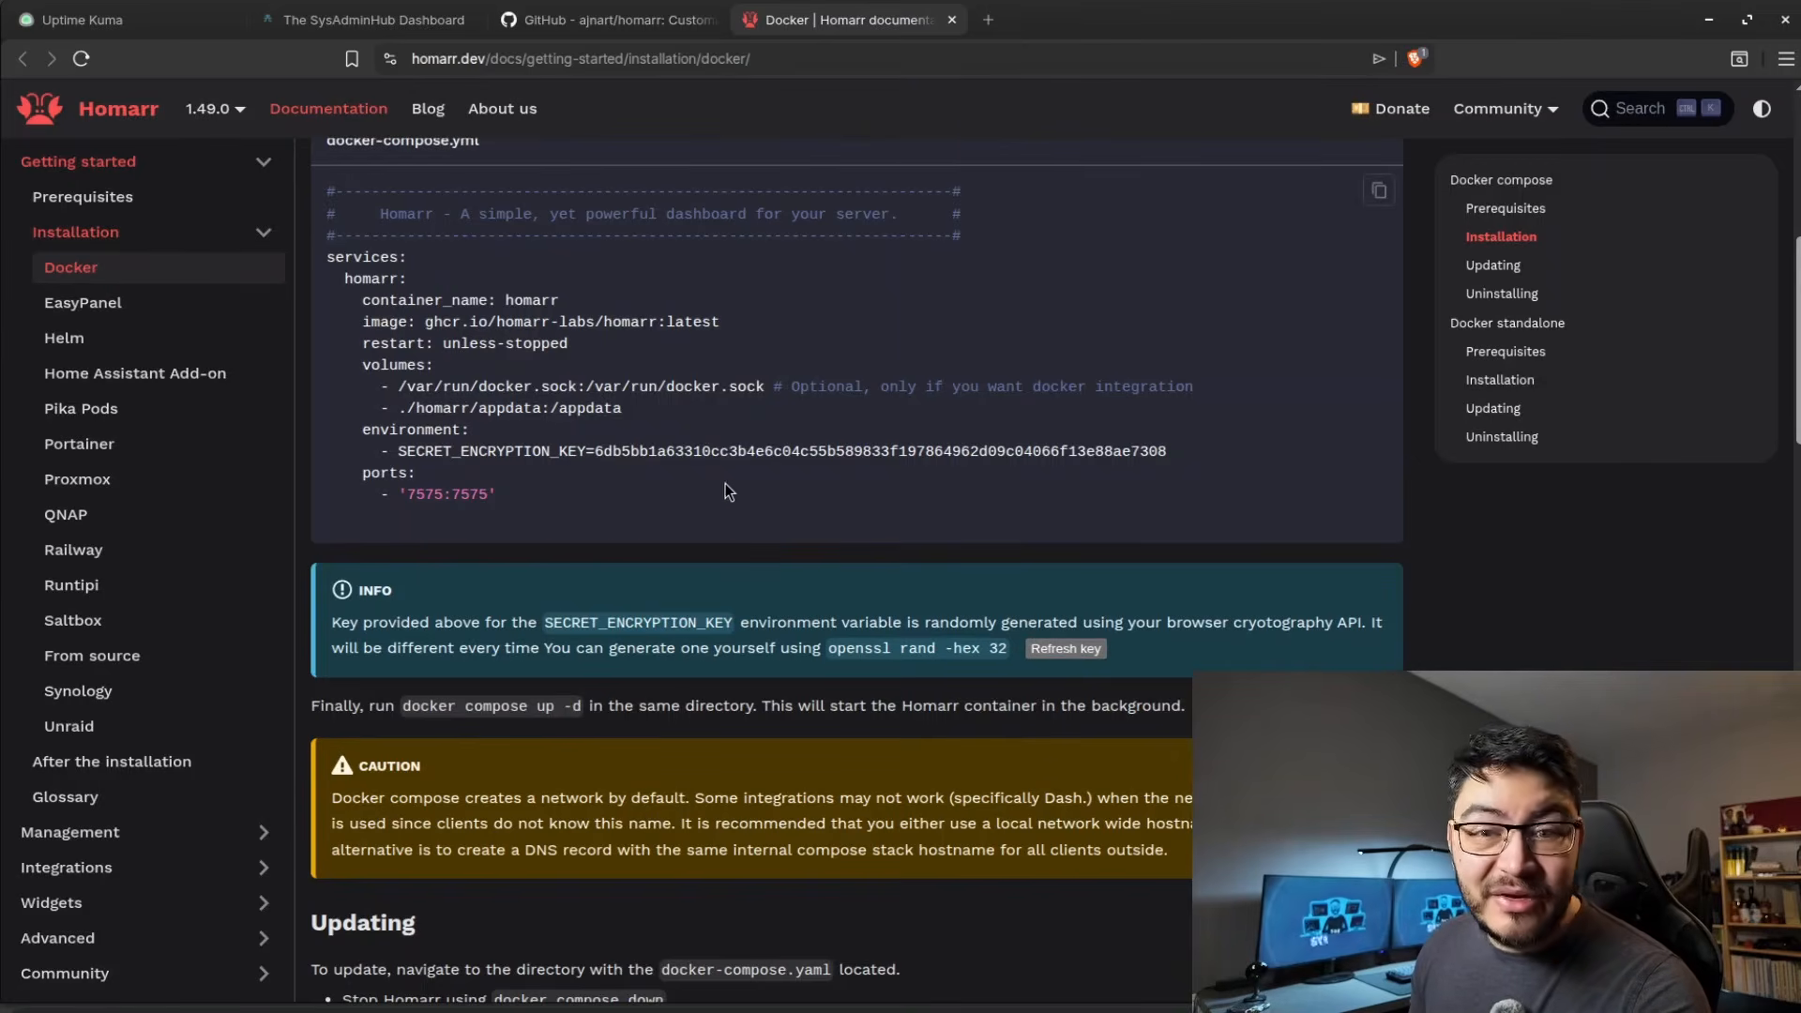
# Look over the Docker standalone section, and copy the docker-compose.yml content from the Docker Compose installation section.
pyautogui.scroll(-10, 741, 476)
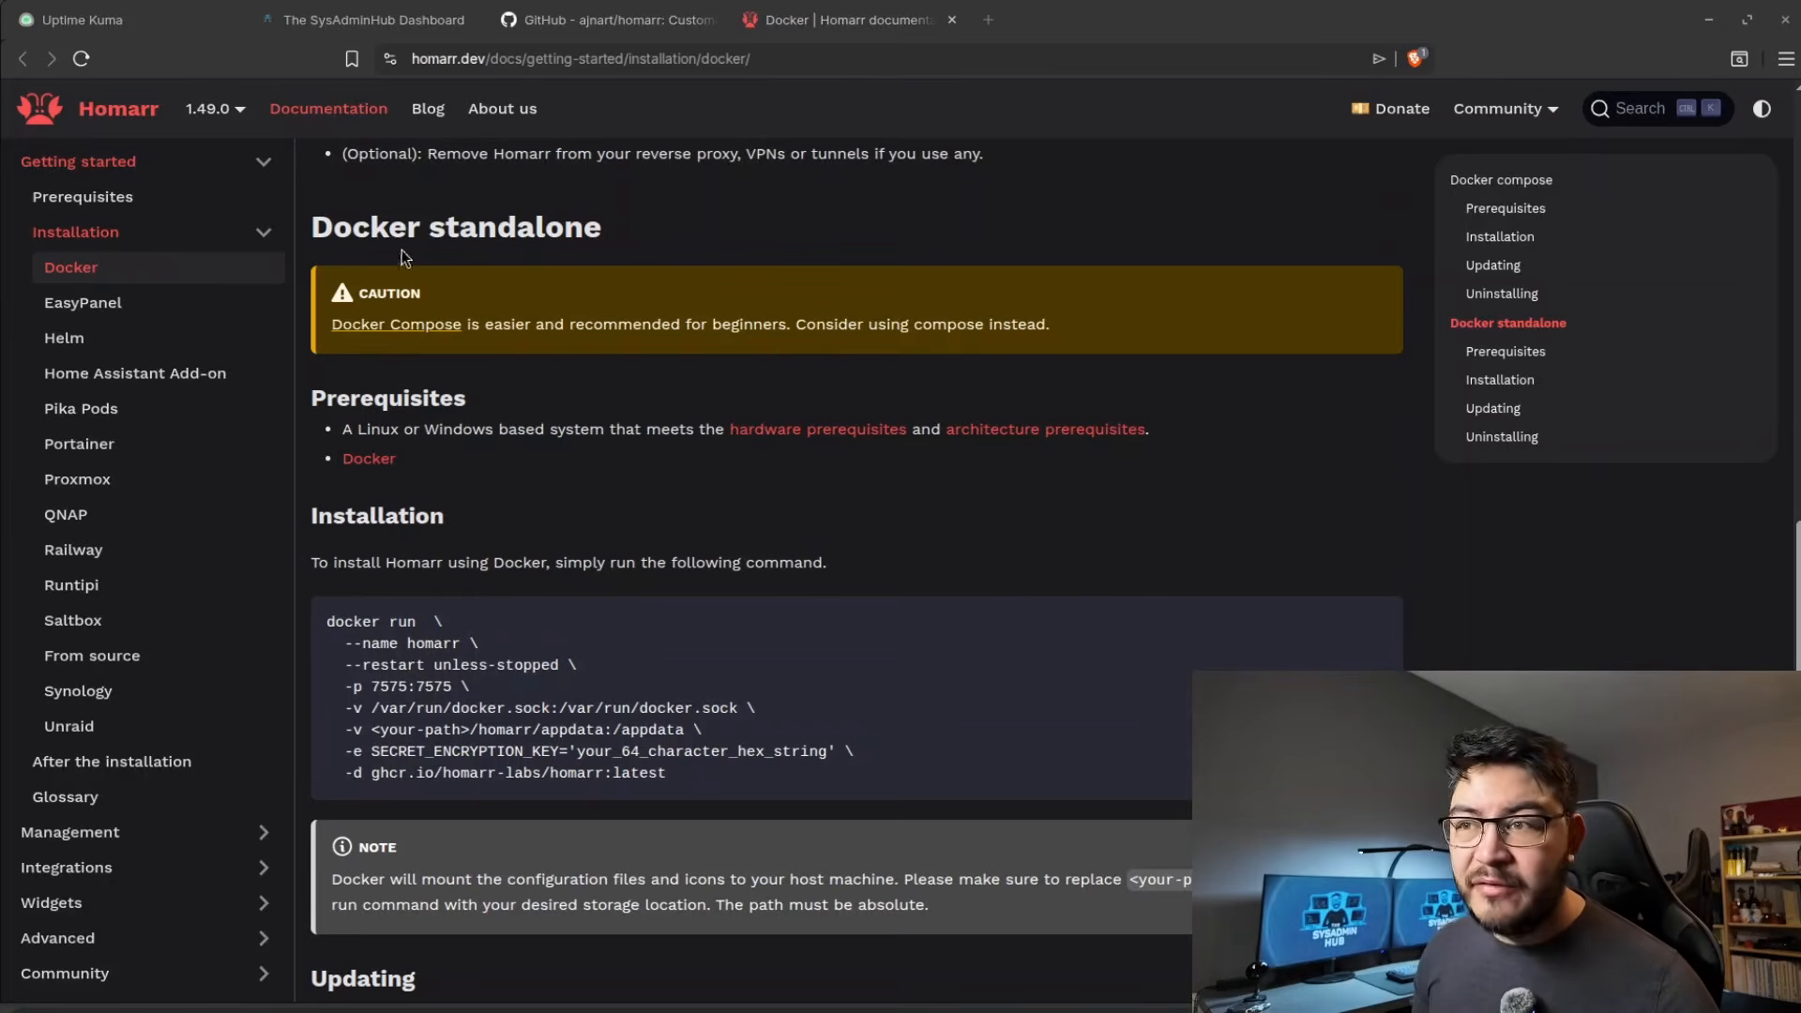
pyautogui.scroll(-4, 735, 630)
pyautogui.scroll(12, 1336, 312)
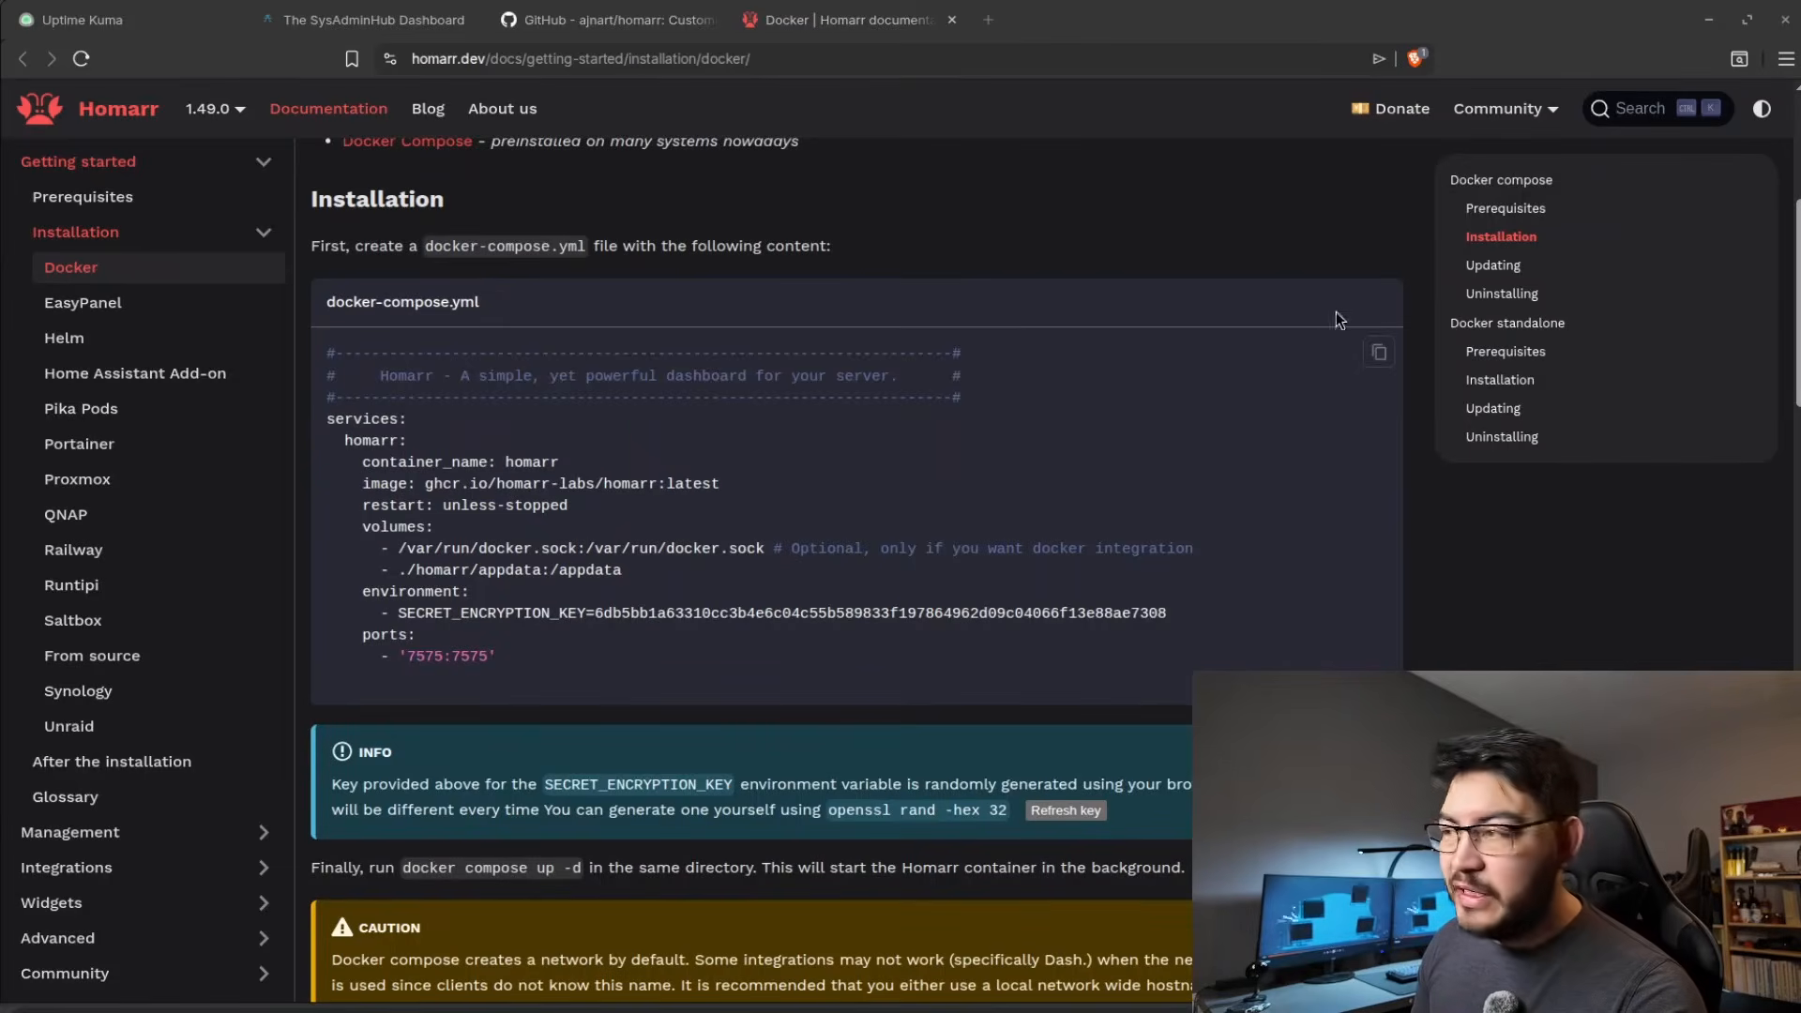
pyautogui.click(1379, 354)
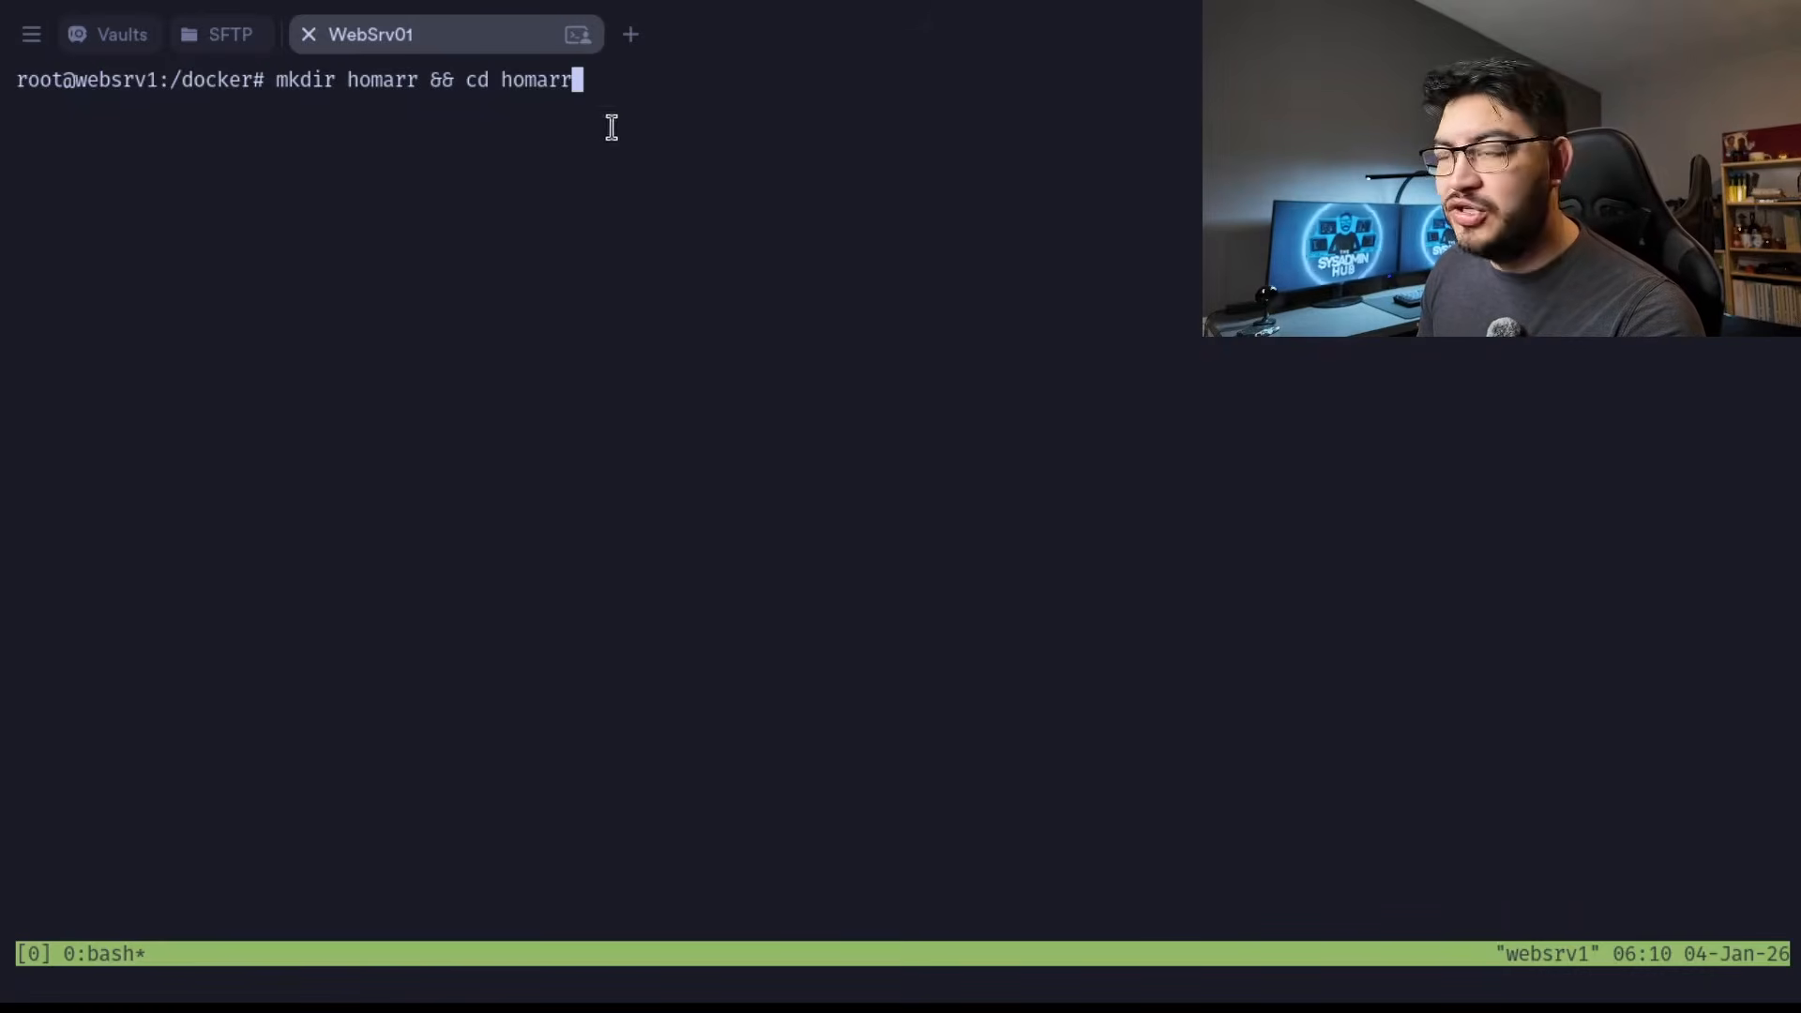
# In the server terminal, create and enter a homarr directory, and paste the compose content including the secret encryption key into a new docker-compose.yml.
pyautogui.press('Return')
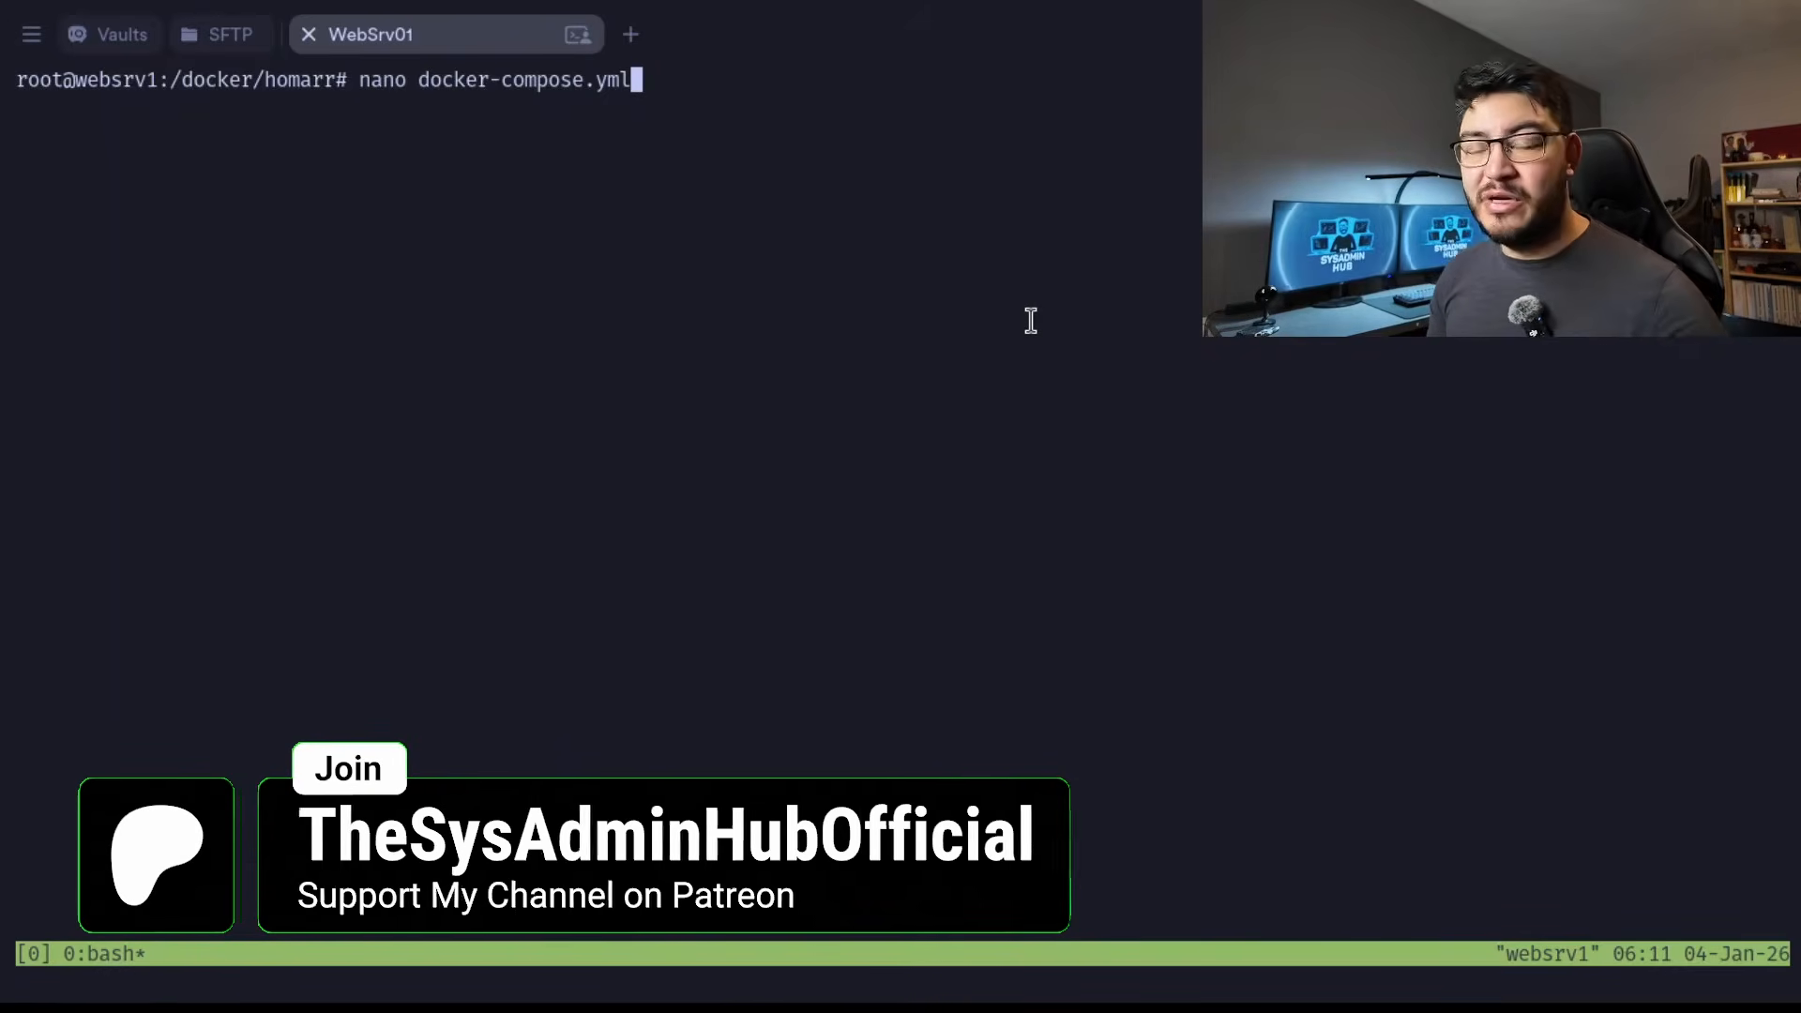
pyautogui.press('Return')
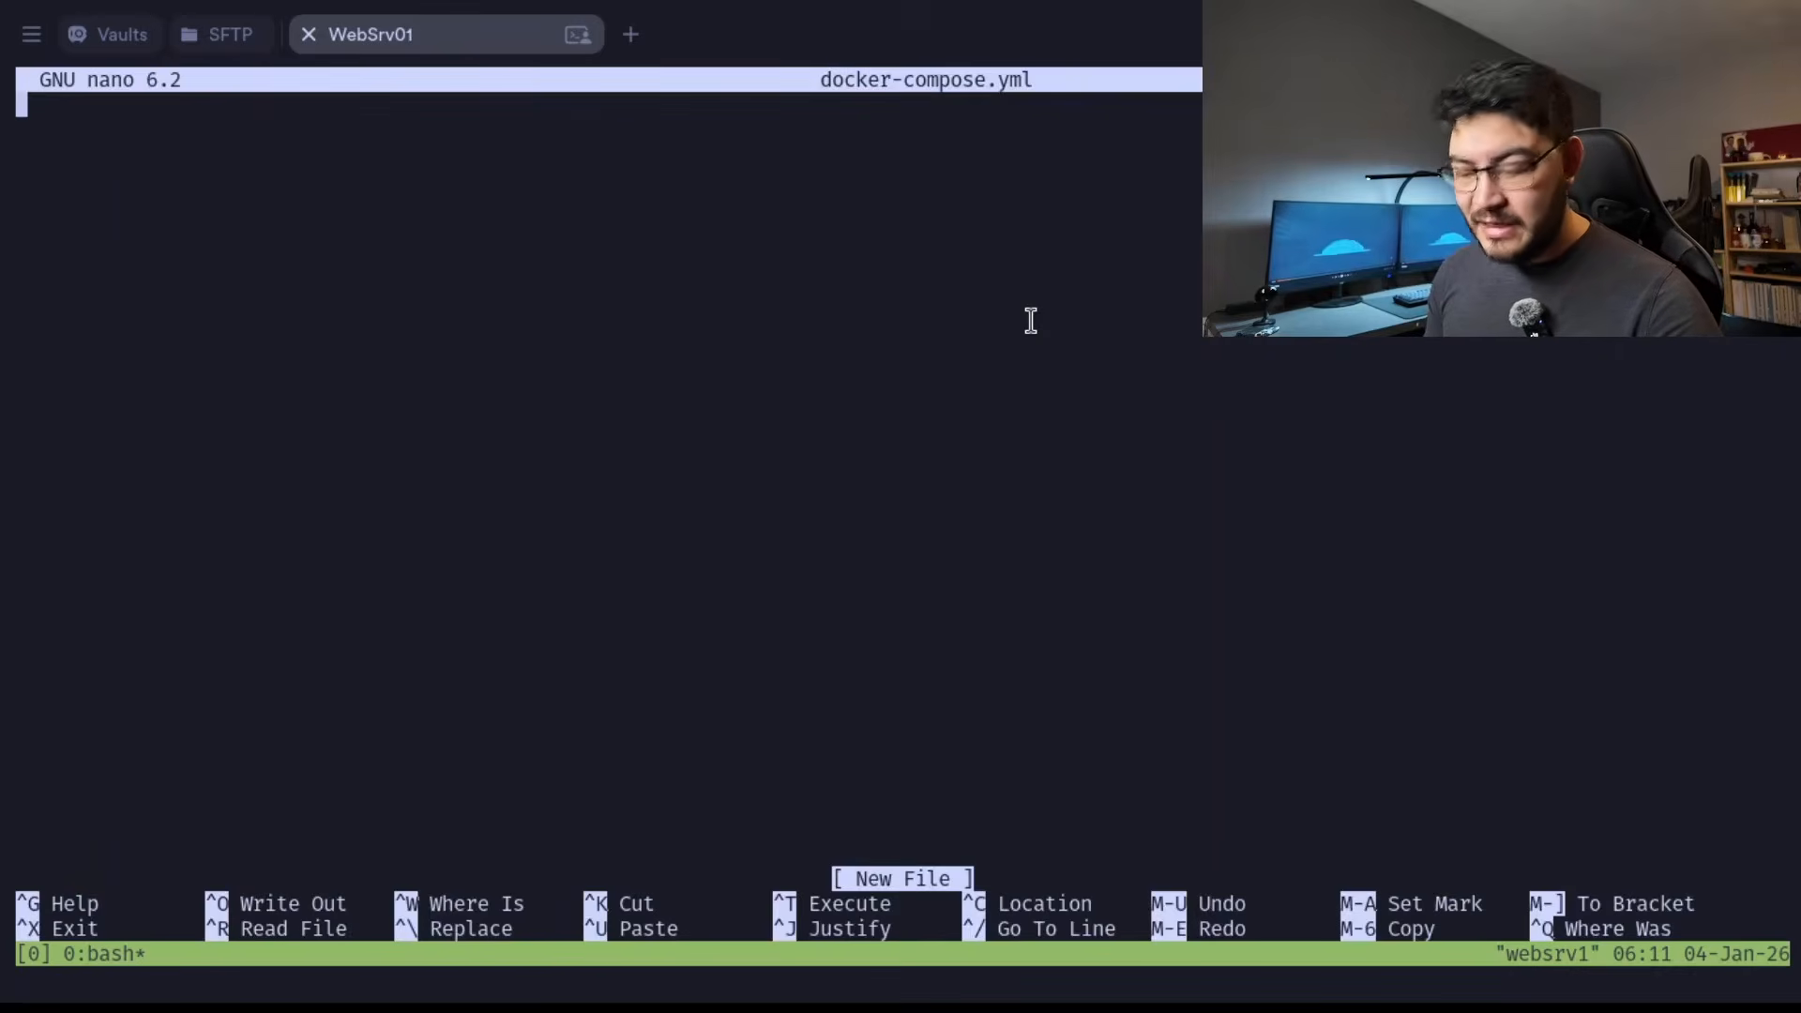
pyautogui.hotkey('ctrl', 'shift', 'v')
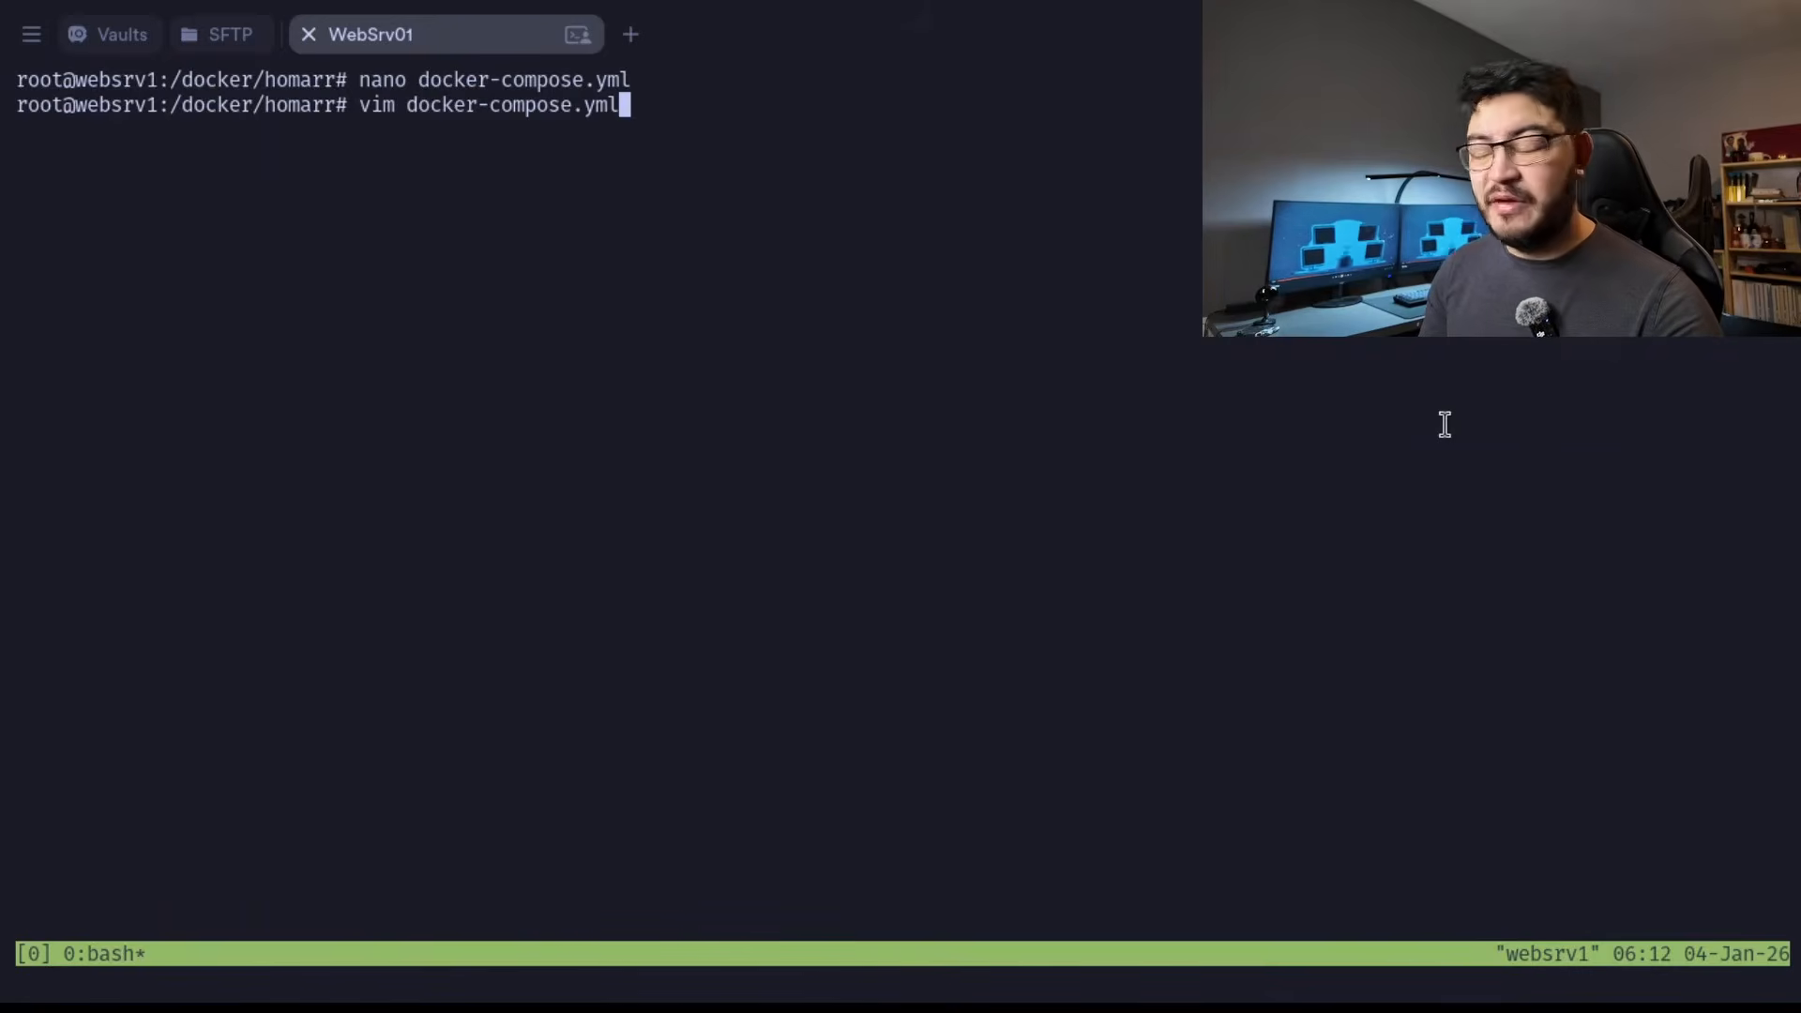
# Edit docker-compose.yml in vim, replacing the hard-coded secret encryption key value with the variable reference ${SECRET_ENCRYPTION_KEY}.
pyautogui.press('Return')
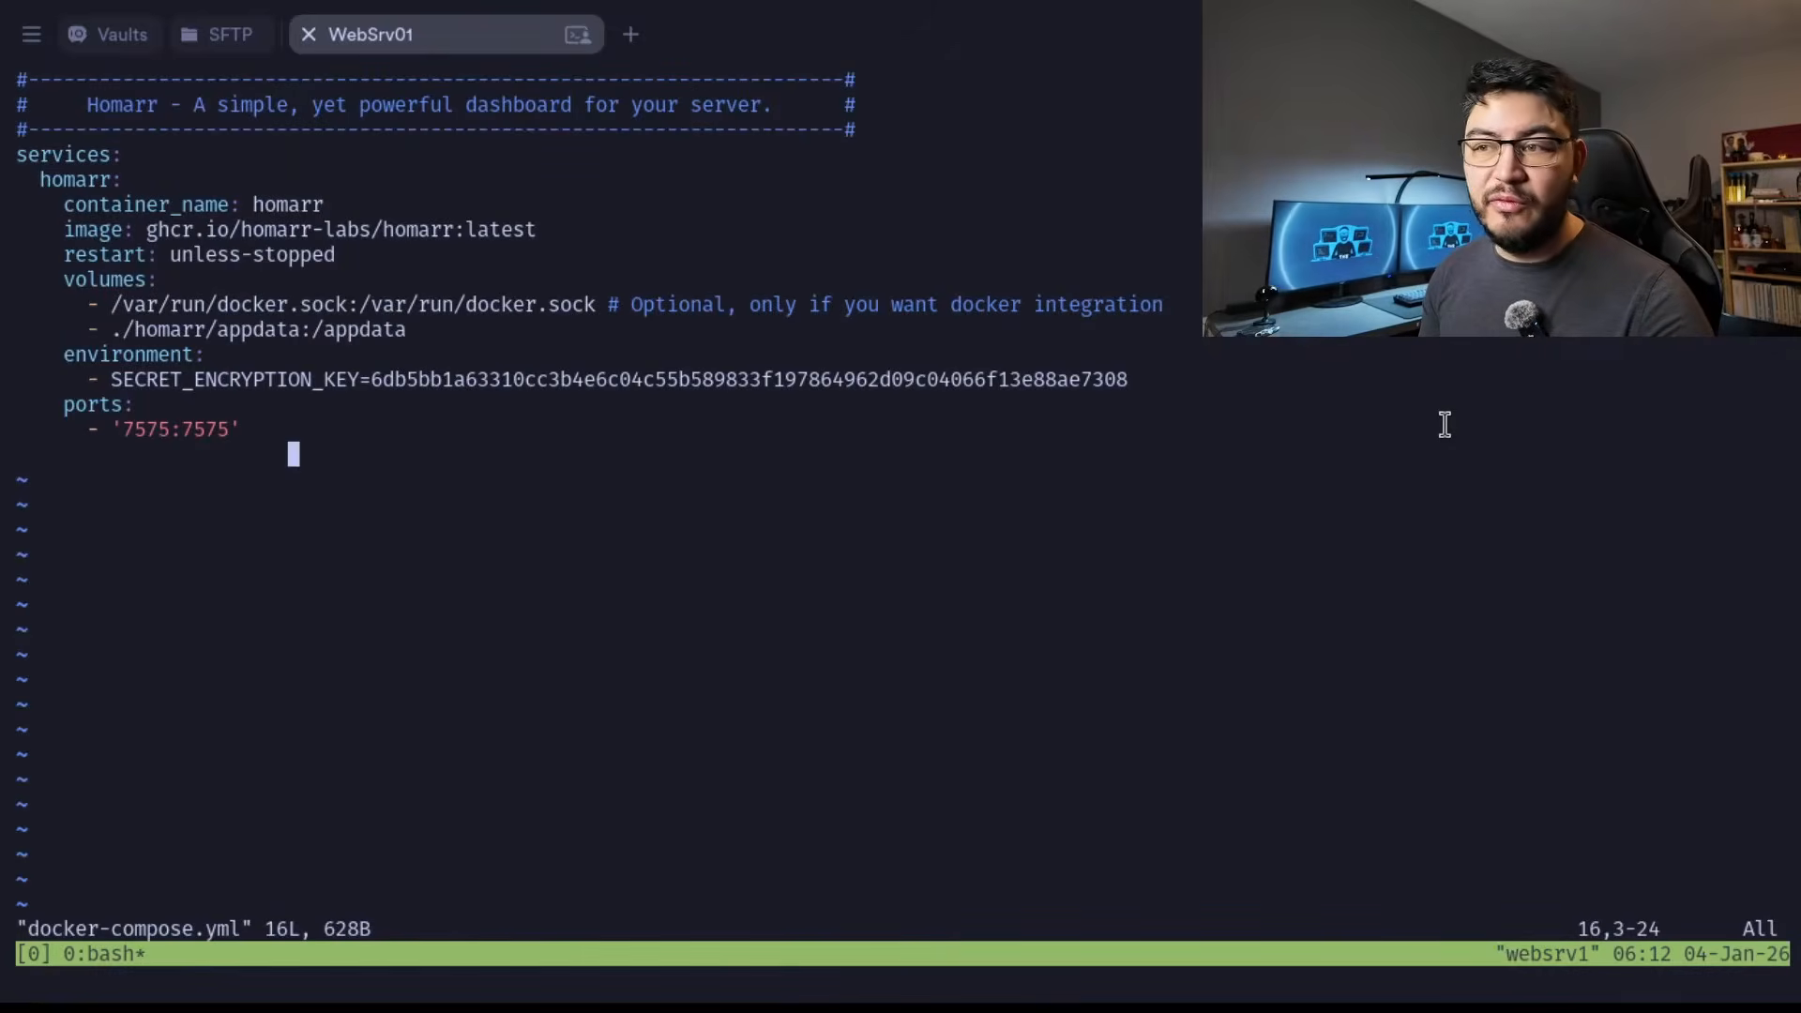
pyautogui.press('k')
pyautogui.press('k')
pyautogui.press('k')
pyautogui.press('l')
pyautogui.press('l')
pyautogui.press('l')
pyautogui.press('l')
pyautogui.press('l')
pyautogui.press('l')
pyautogui.press('l')
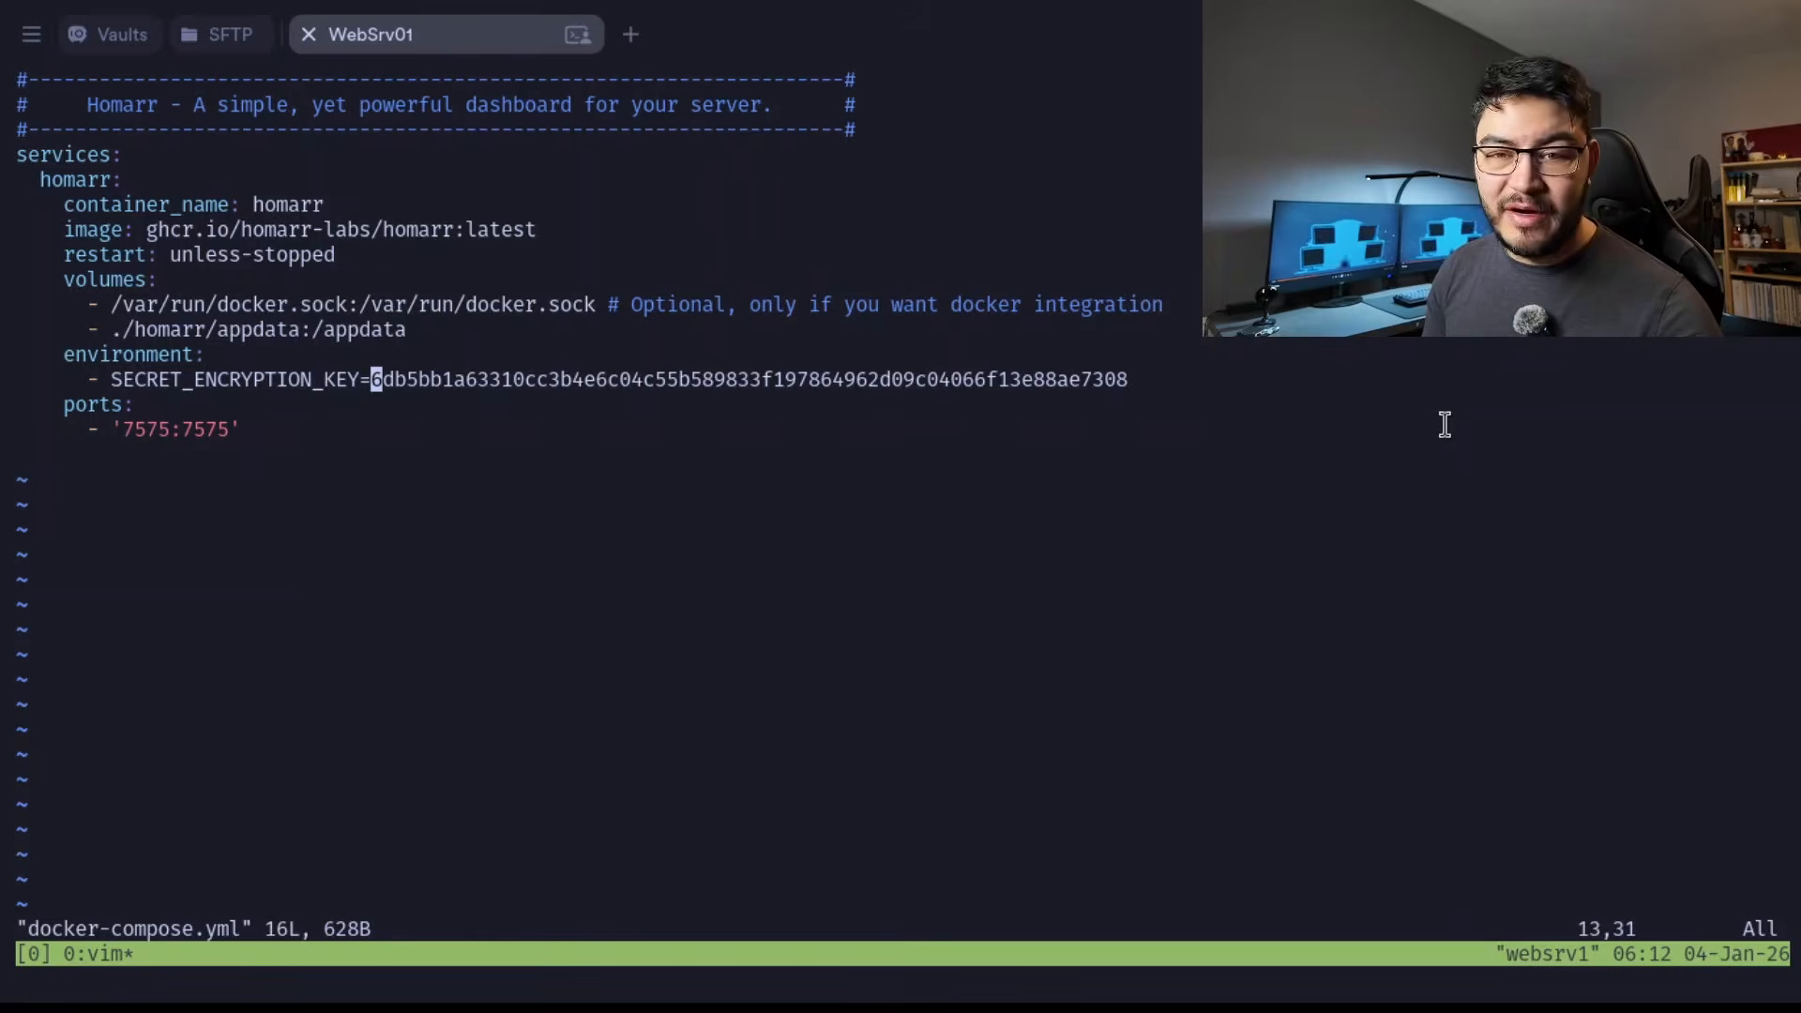
pyautogui.press('d')
pyautogui.press('$')
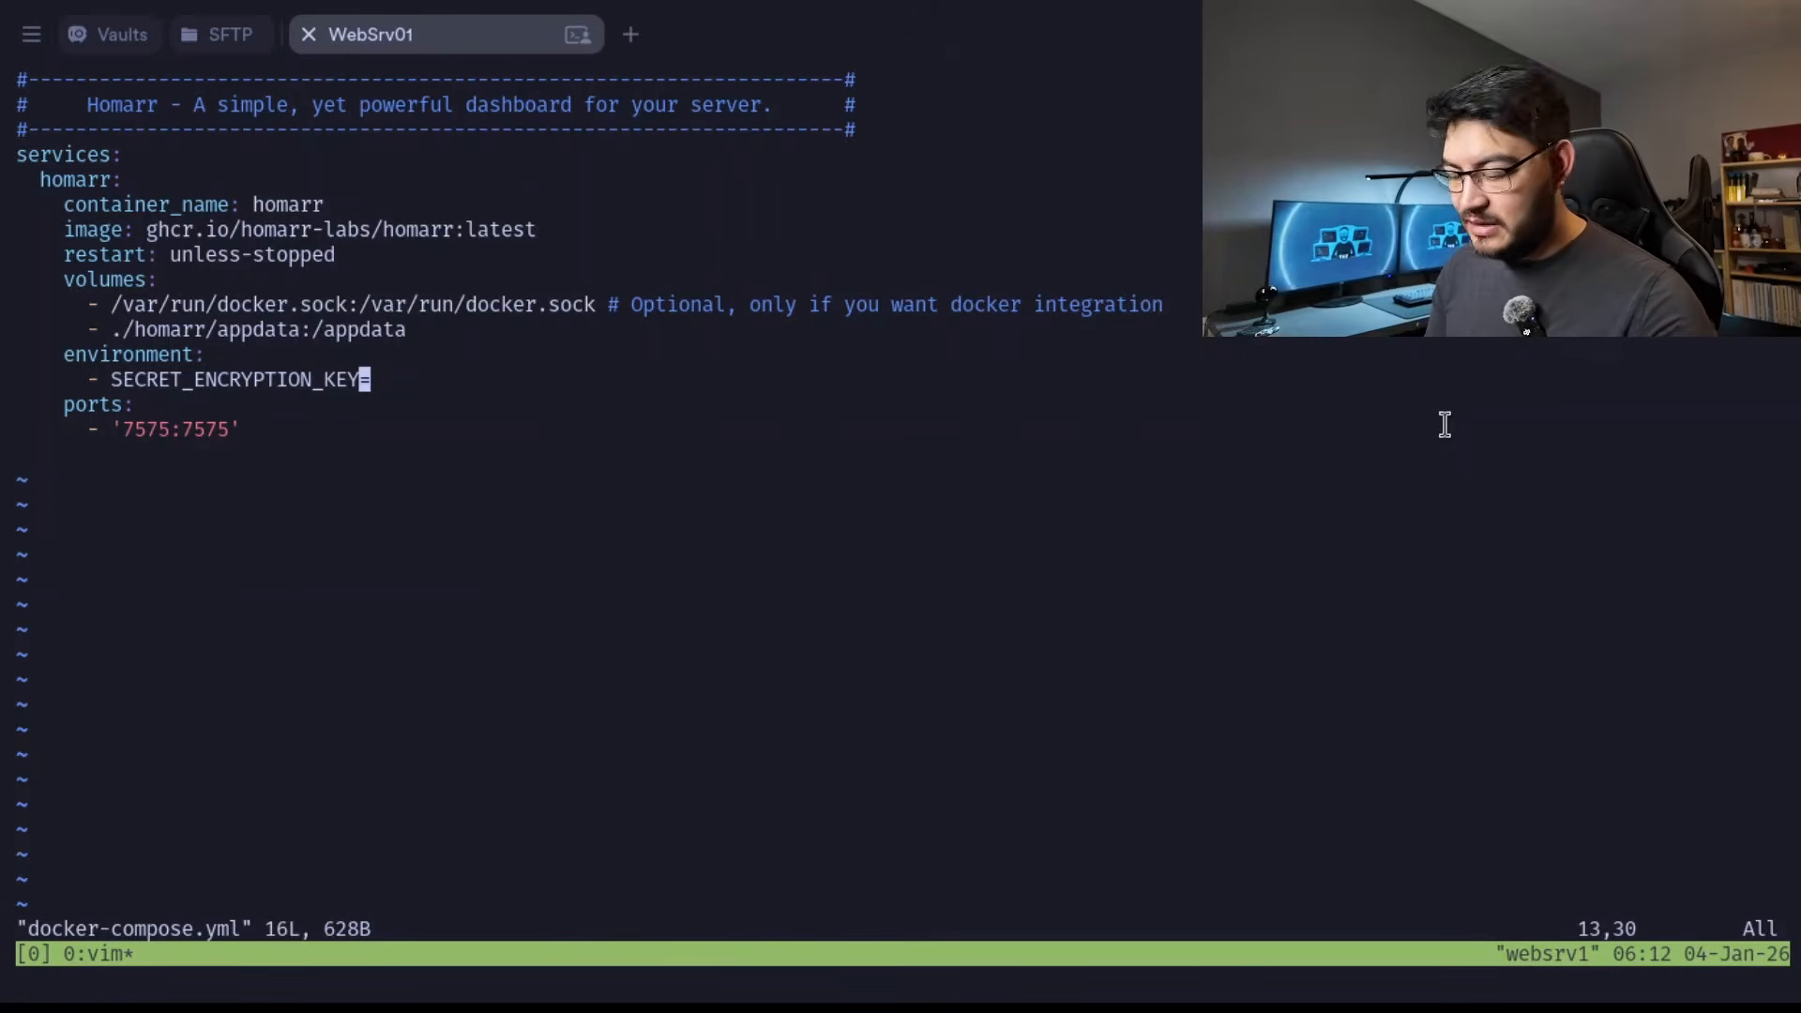
pyautogui.press('i')
pyautogui.press('Right')
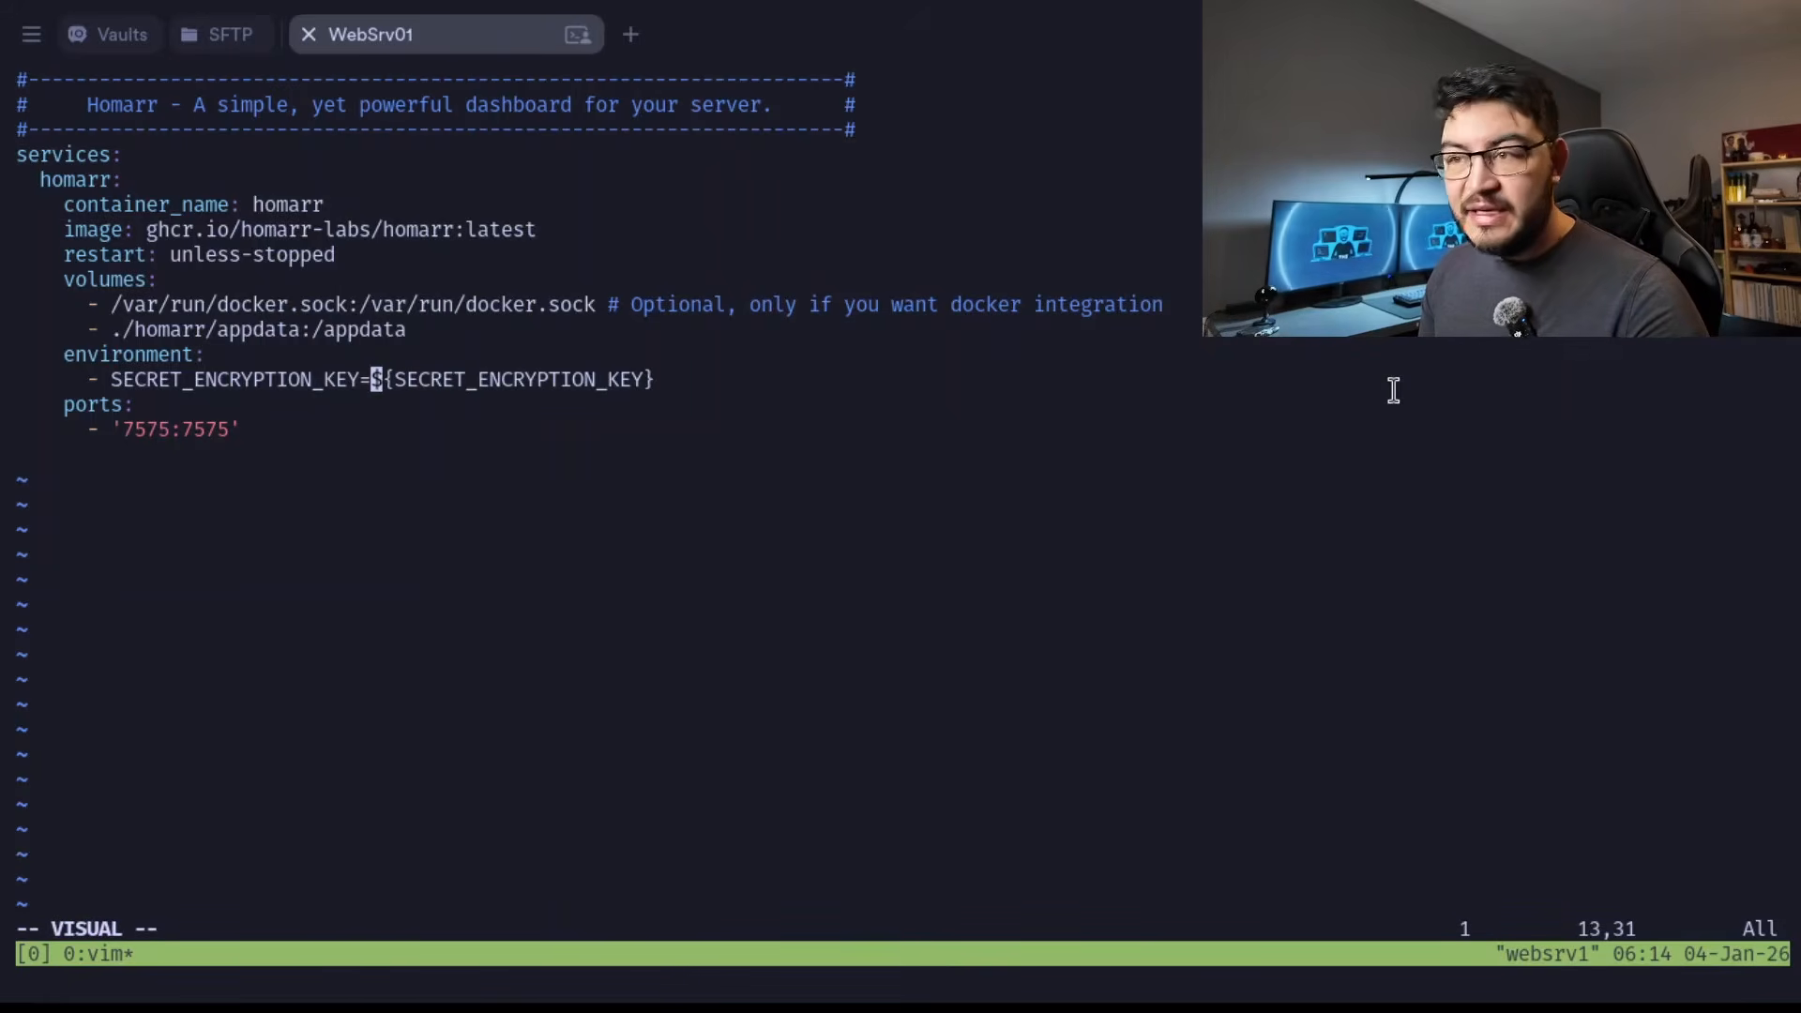
# Highlight the ${SECRET_ENCRYPTION_KEY} variable reference under environment in docker-compose.yml to review it.
pyautogui.press('l')
pyautogui.press('l')
pyautogui.press('h')
pyautogui.press('%')
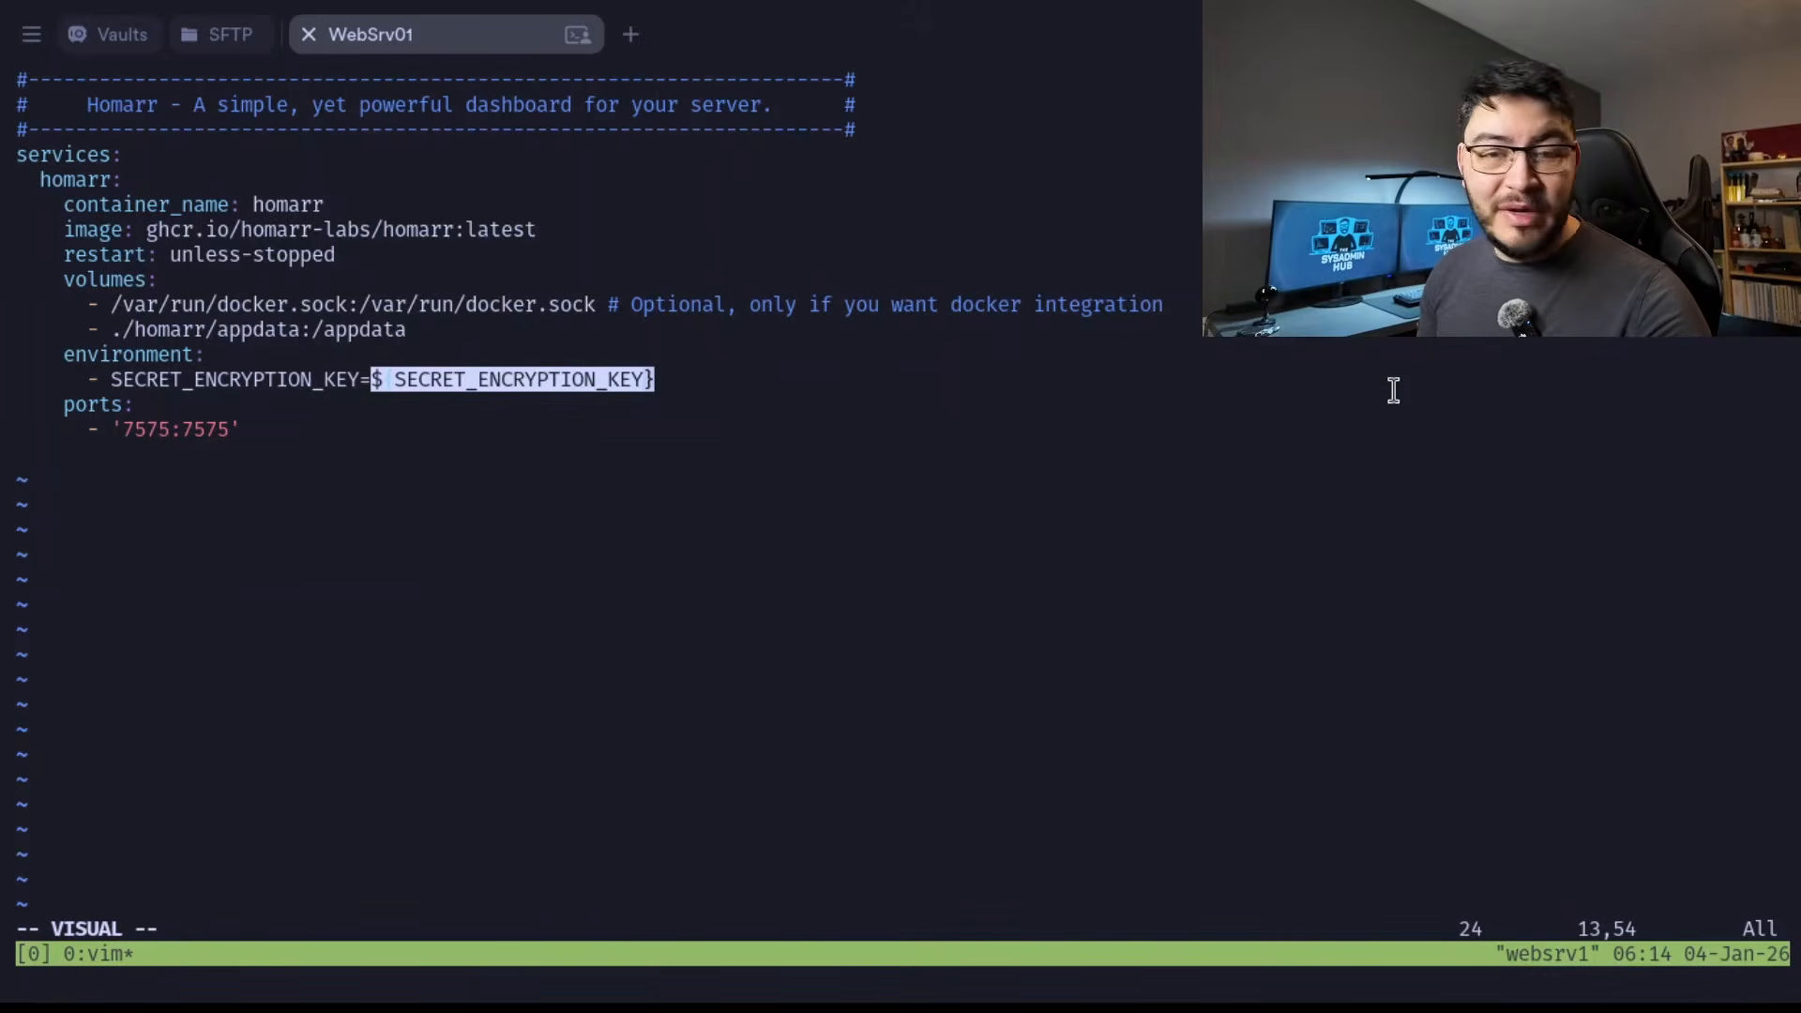
pyautogui.press('Escape')
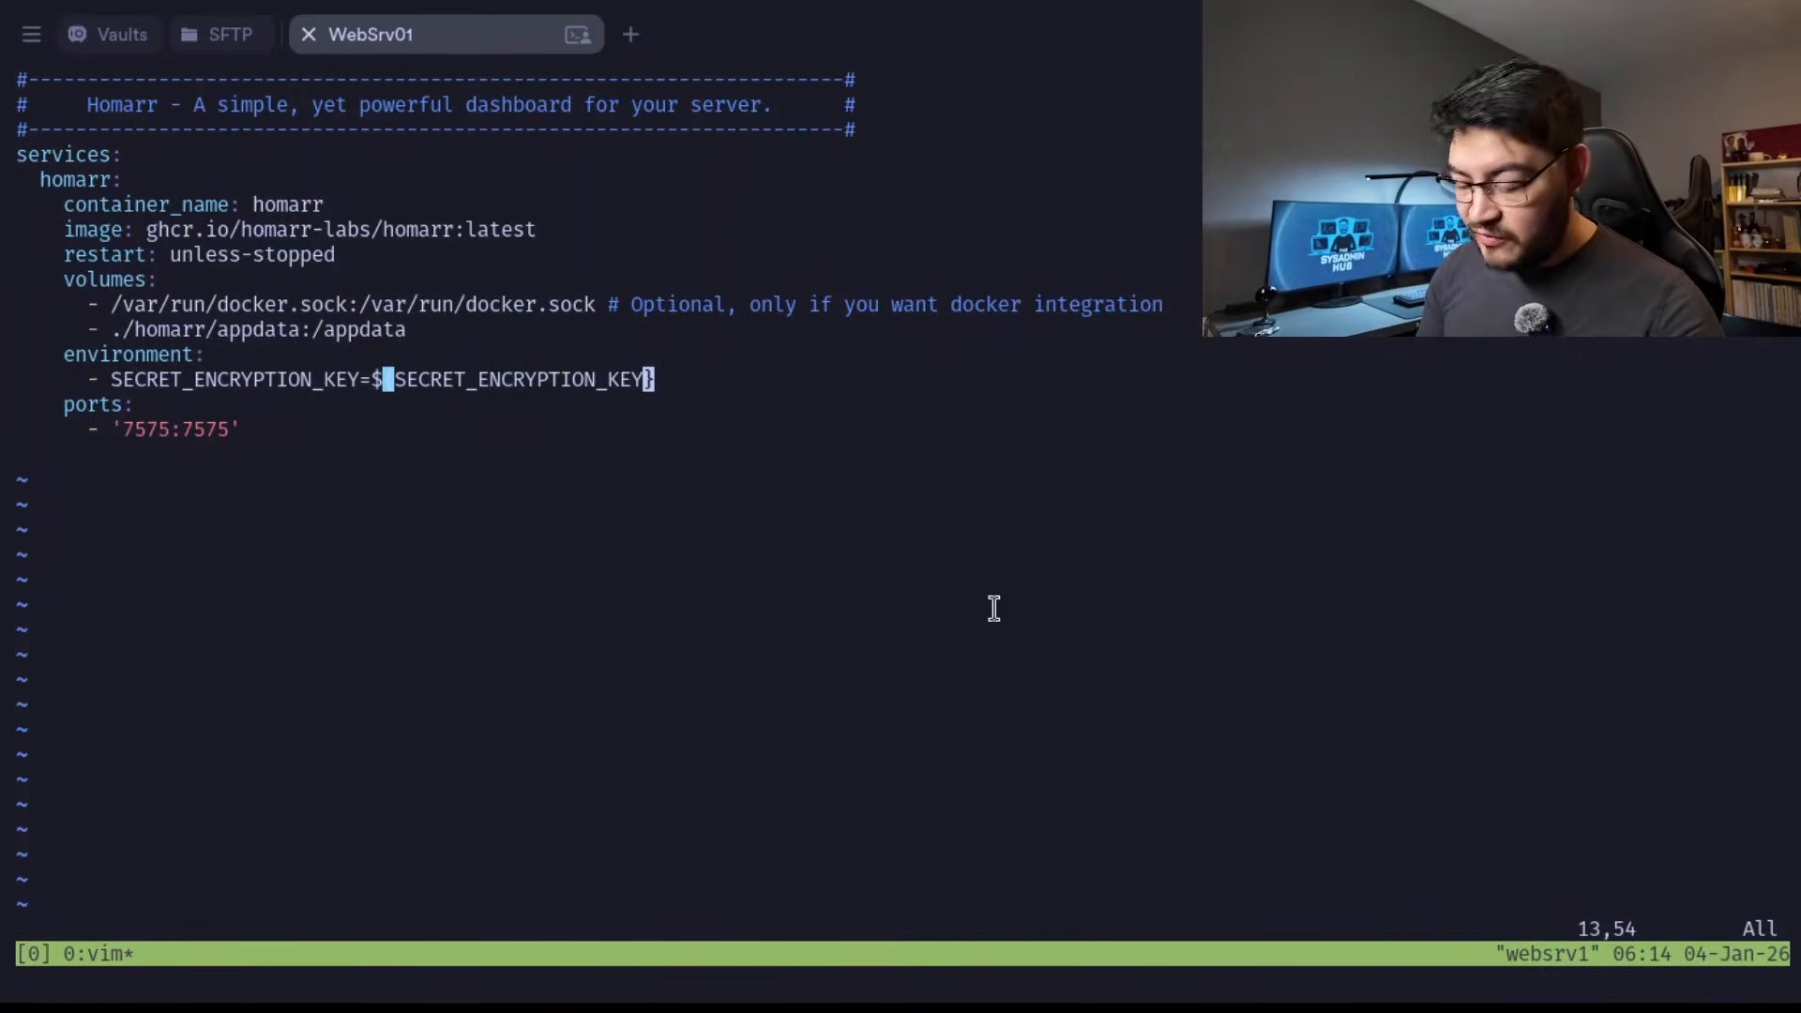
# Split the terminal horizontally to get a second shell, and create an empty .env file in it.
pyautogui.hotkey('ctrl', 'b')
pyautogui.press('"')
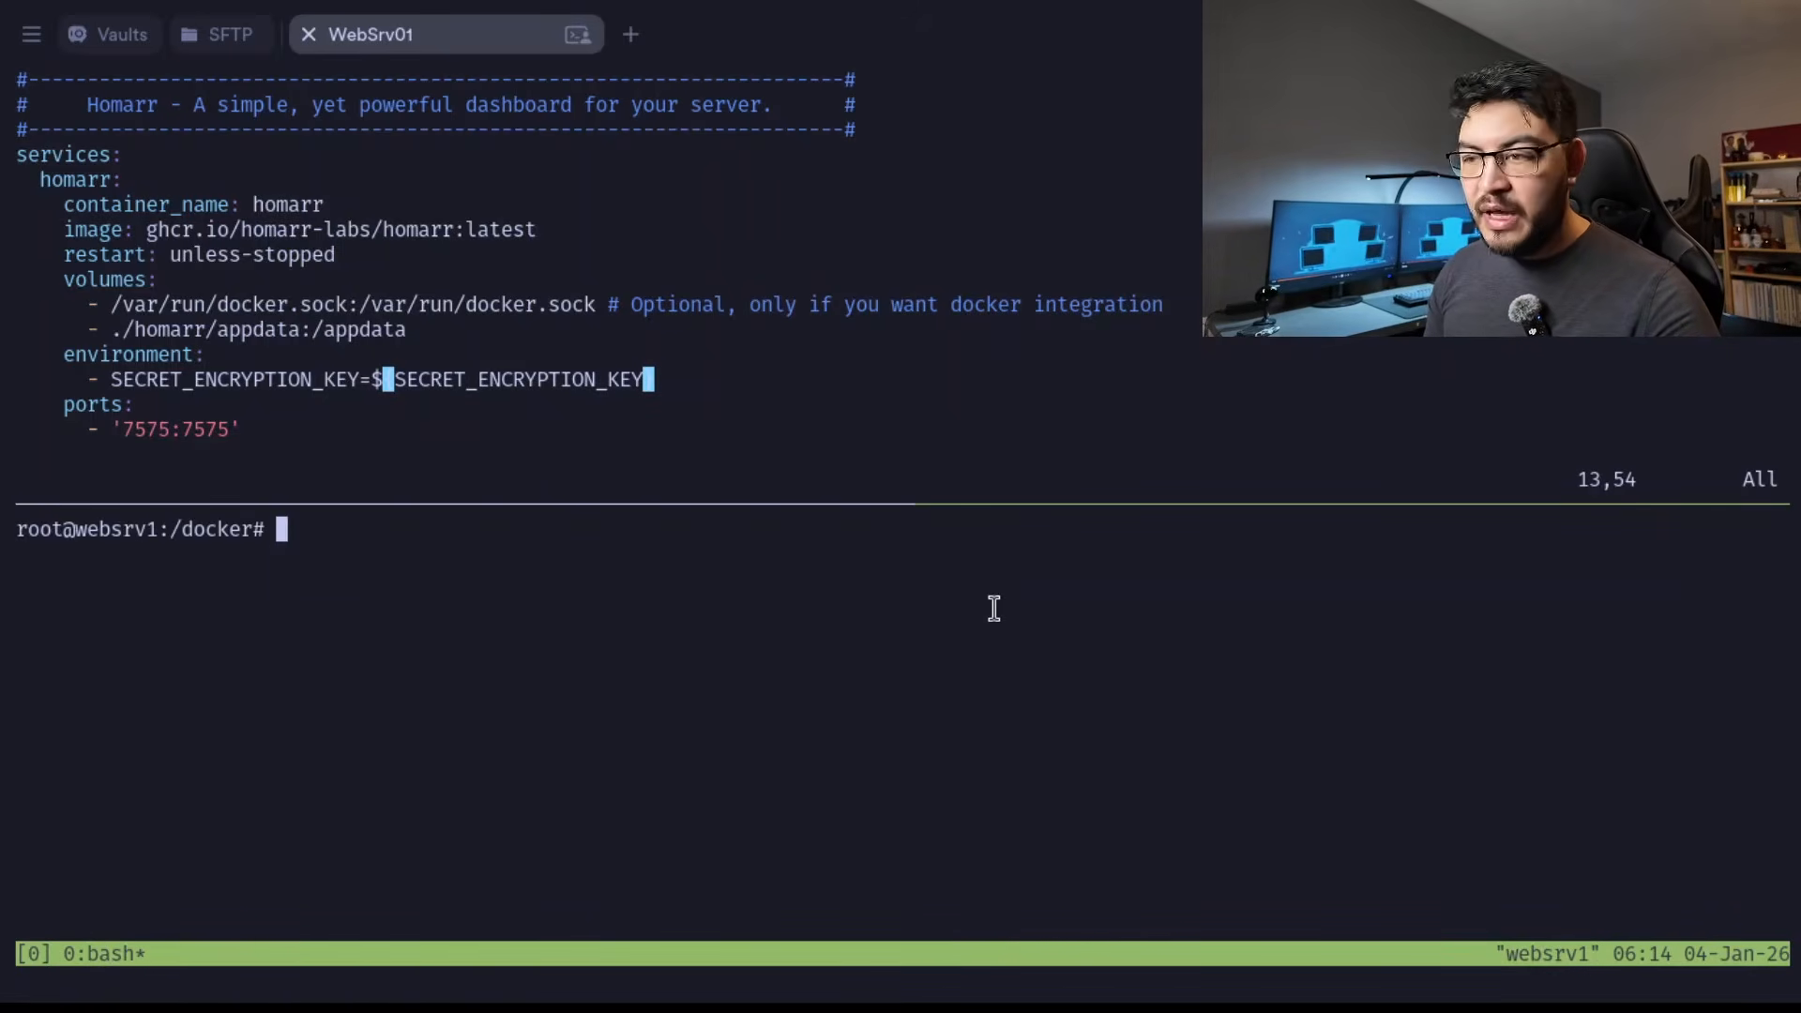
pyautogui.write('touch ')
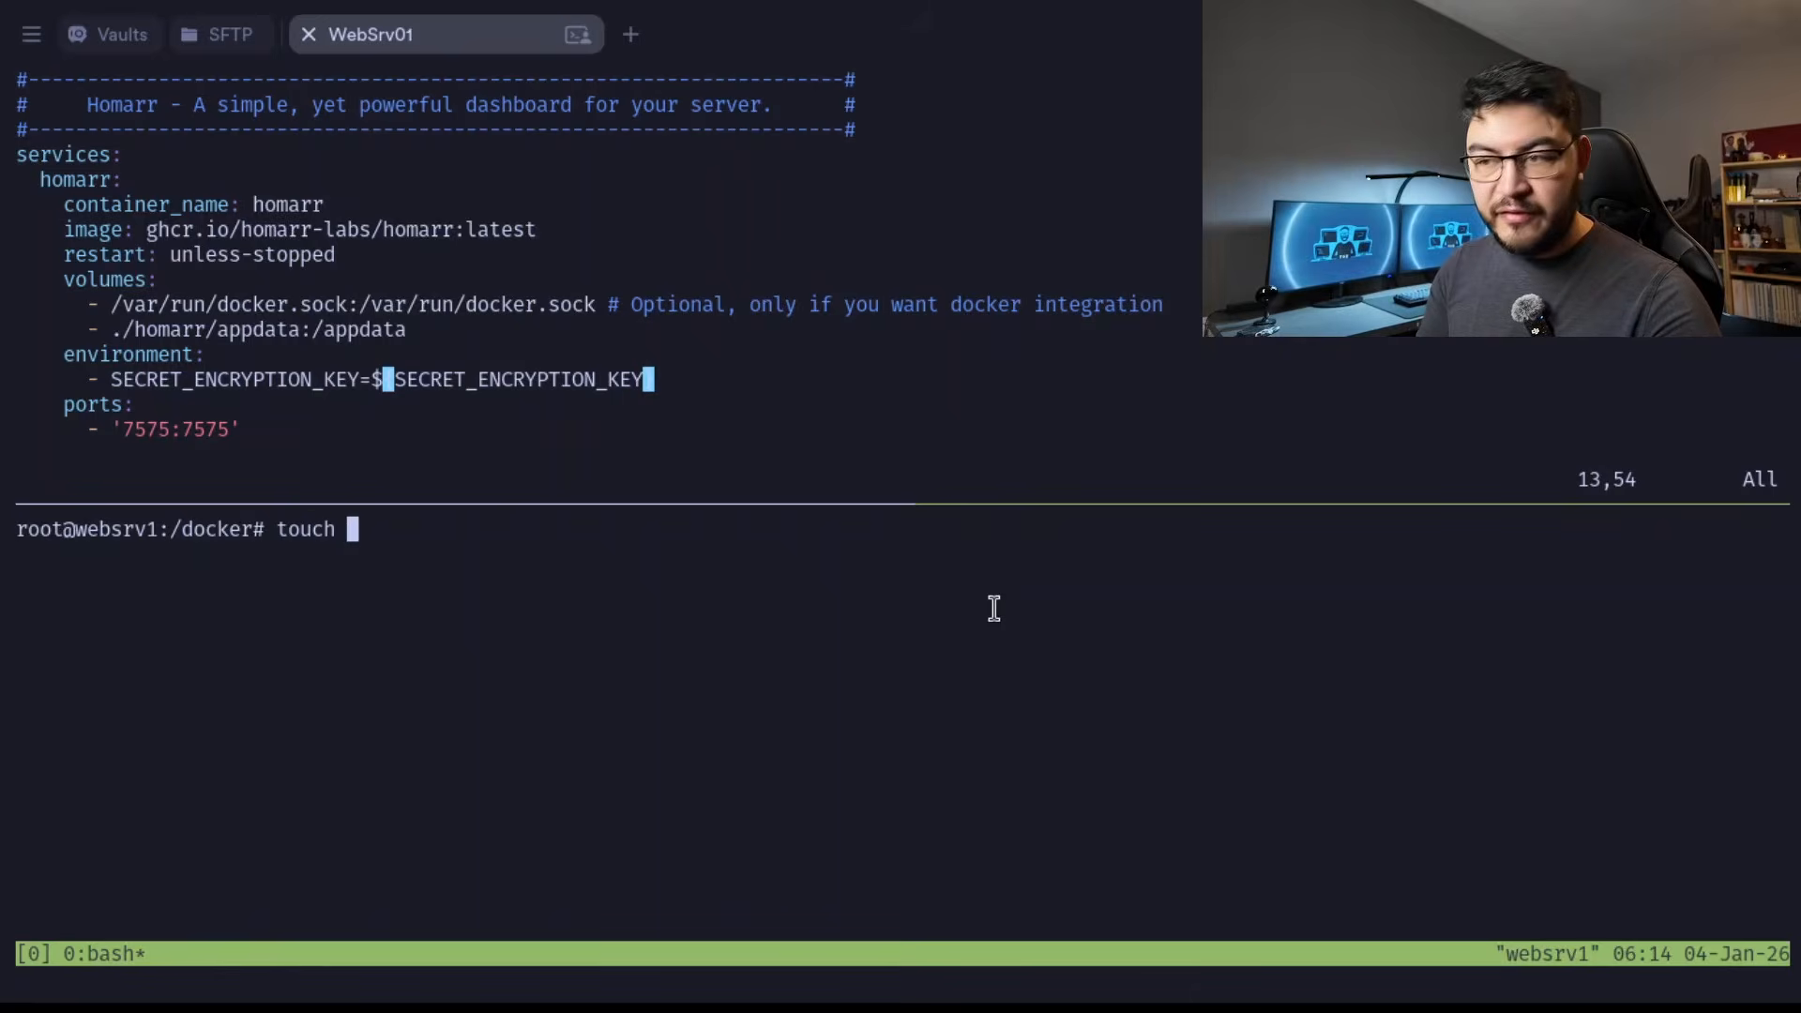
pyautogui.write('.env')
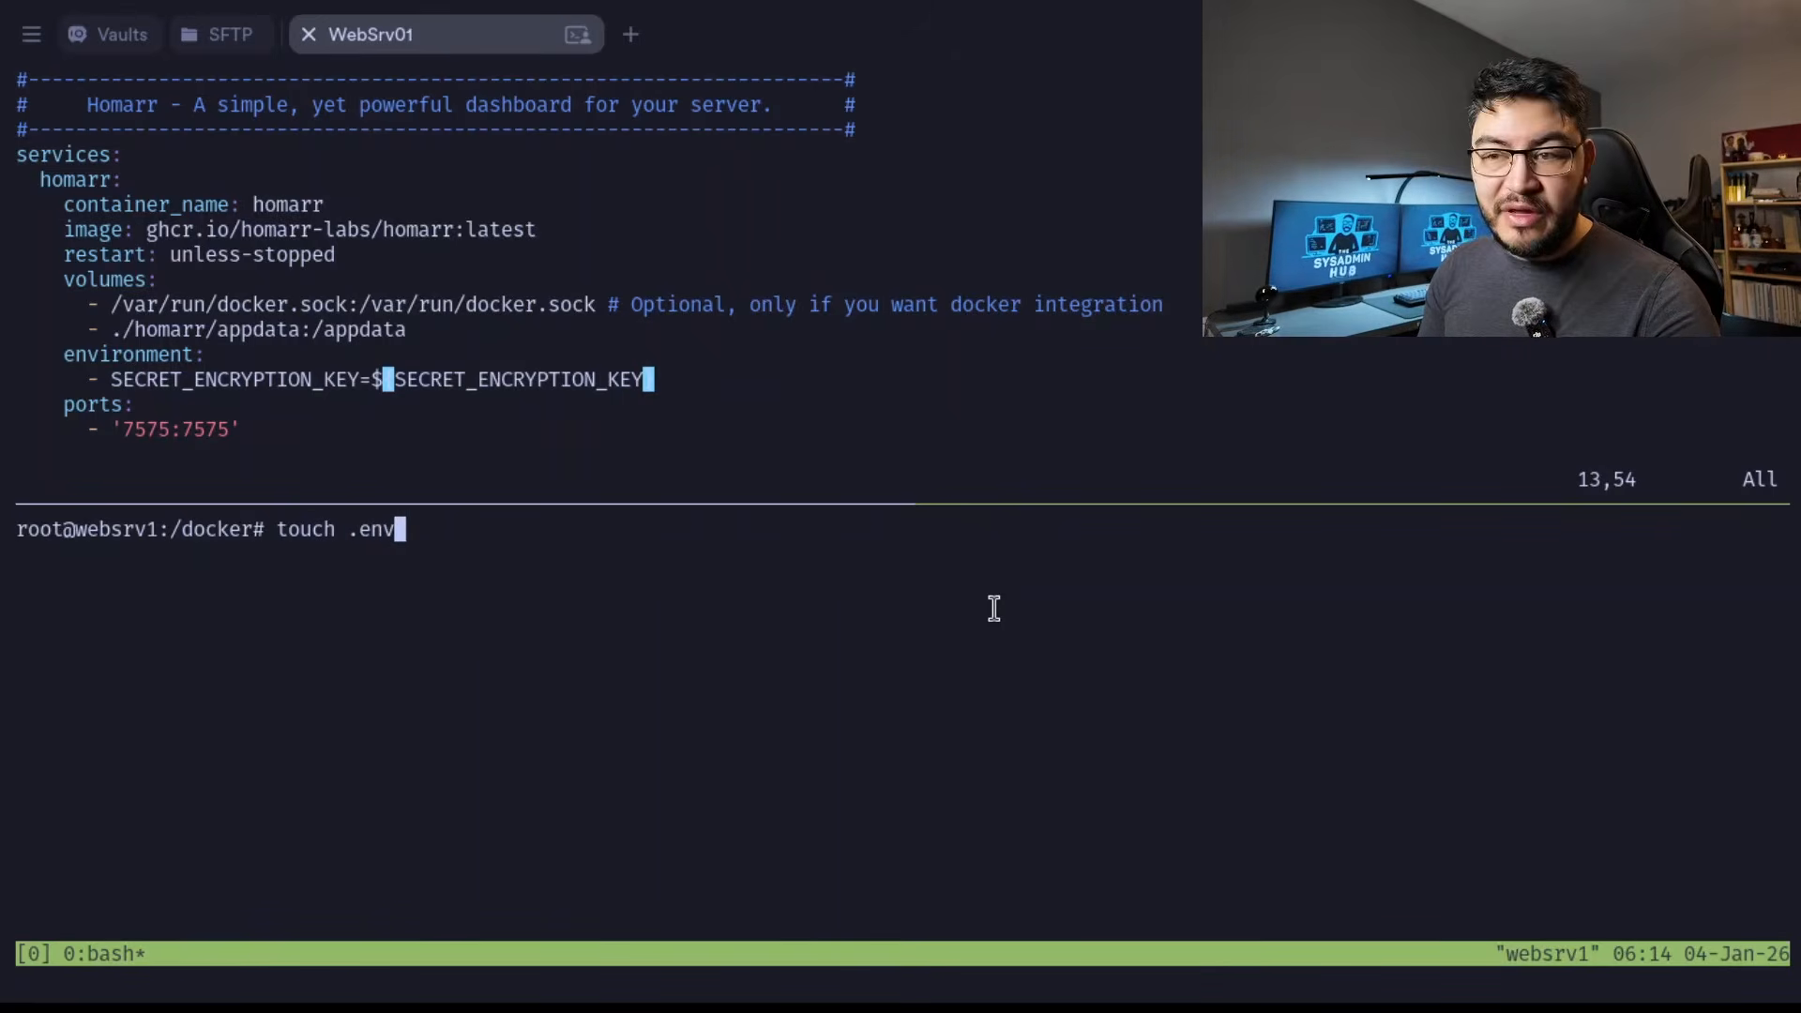
pyautogui.press('Return')
# Export SECRET_ENCRYPTION_KEY from openssl rand -hex 32, and append the variable with its value to .env.
pyautogui.hotkey('ctrl', 'shift', 'v')
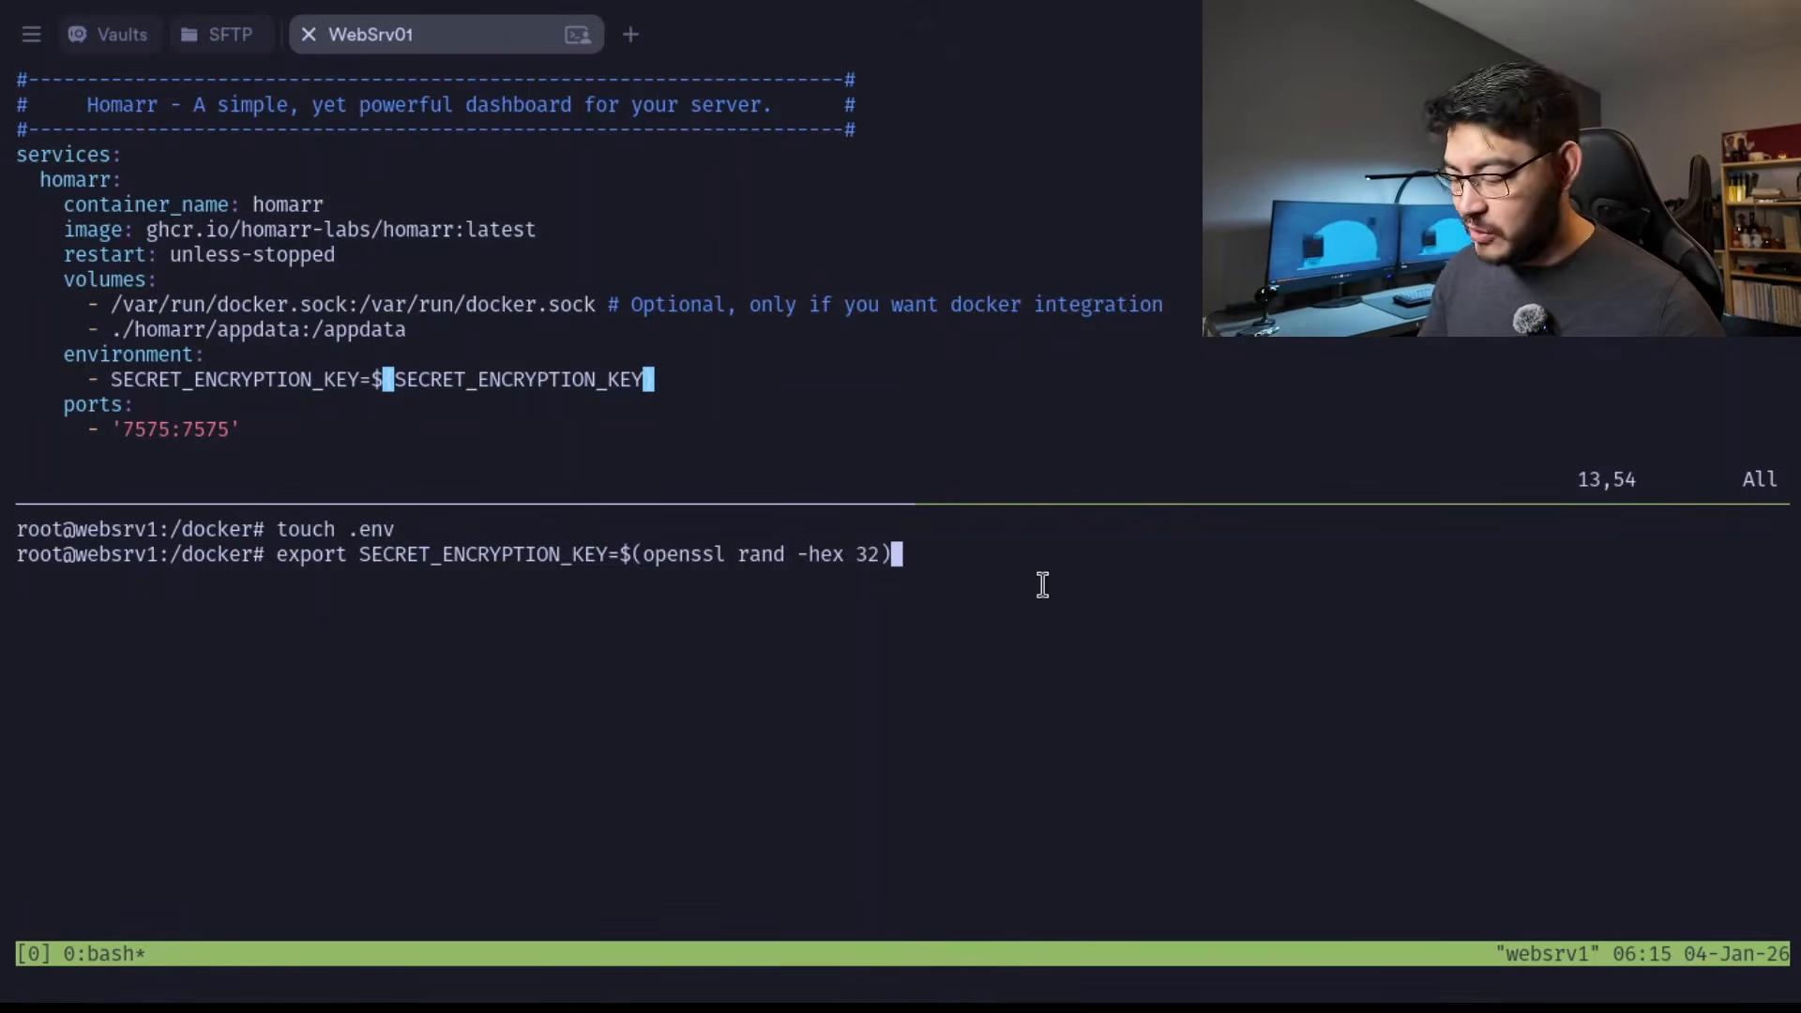
pyautogui.press('Return')
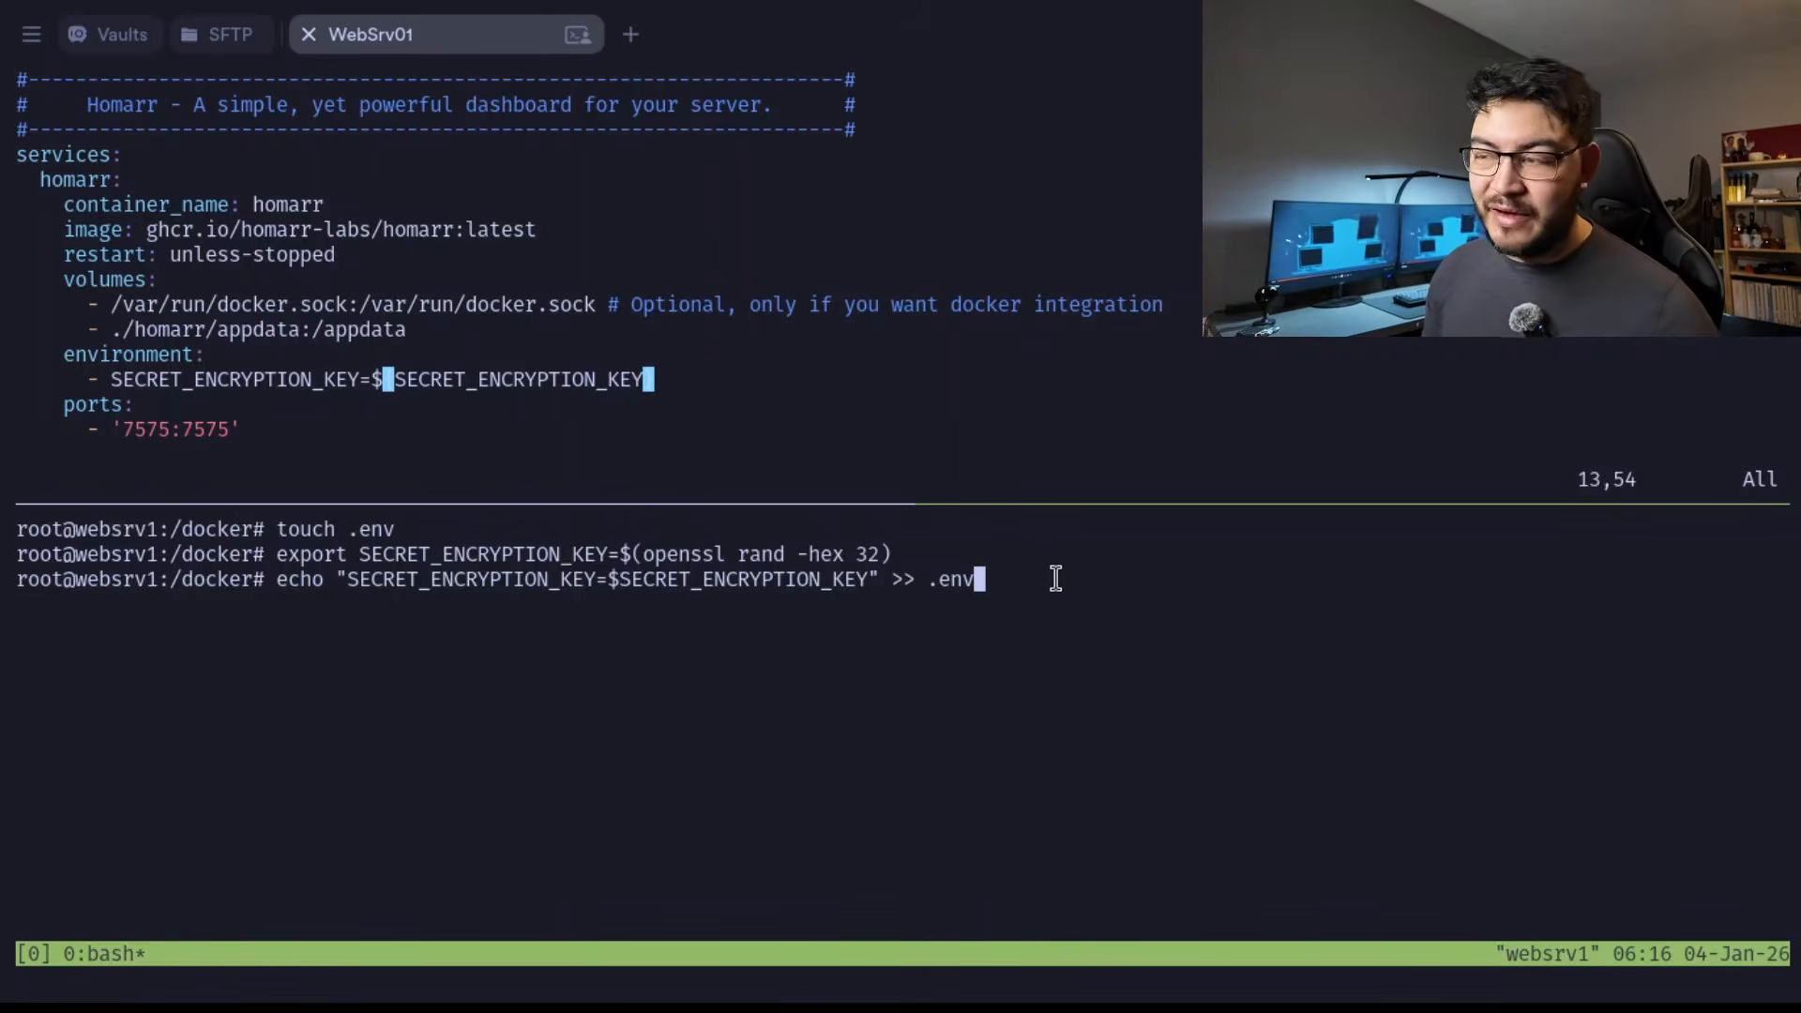
pyautogui.press('Return')
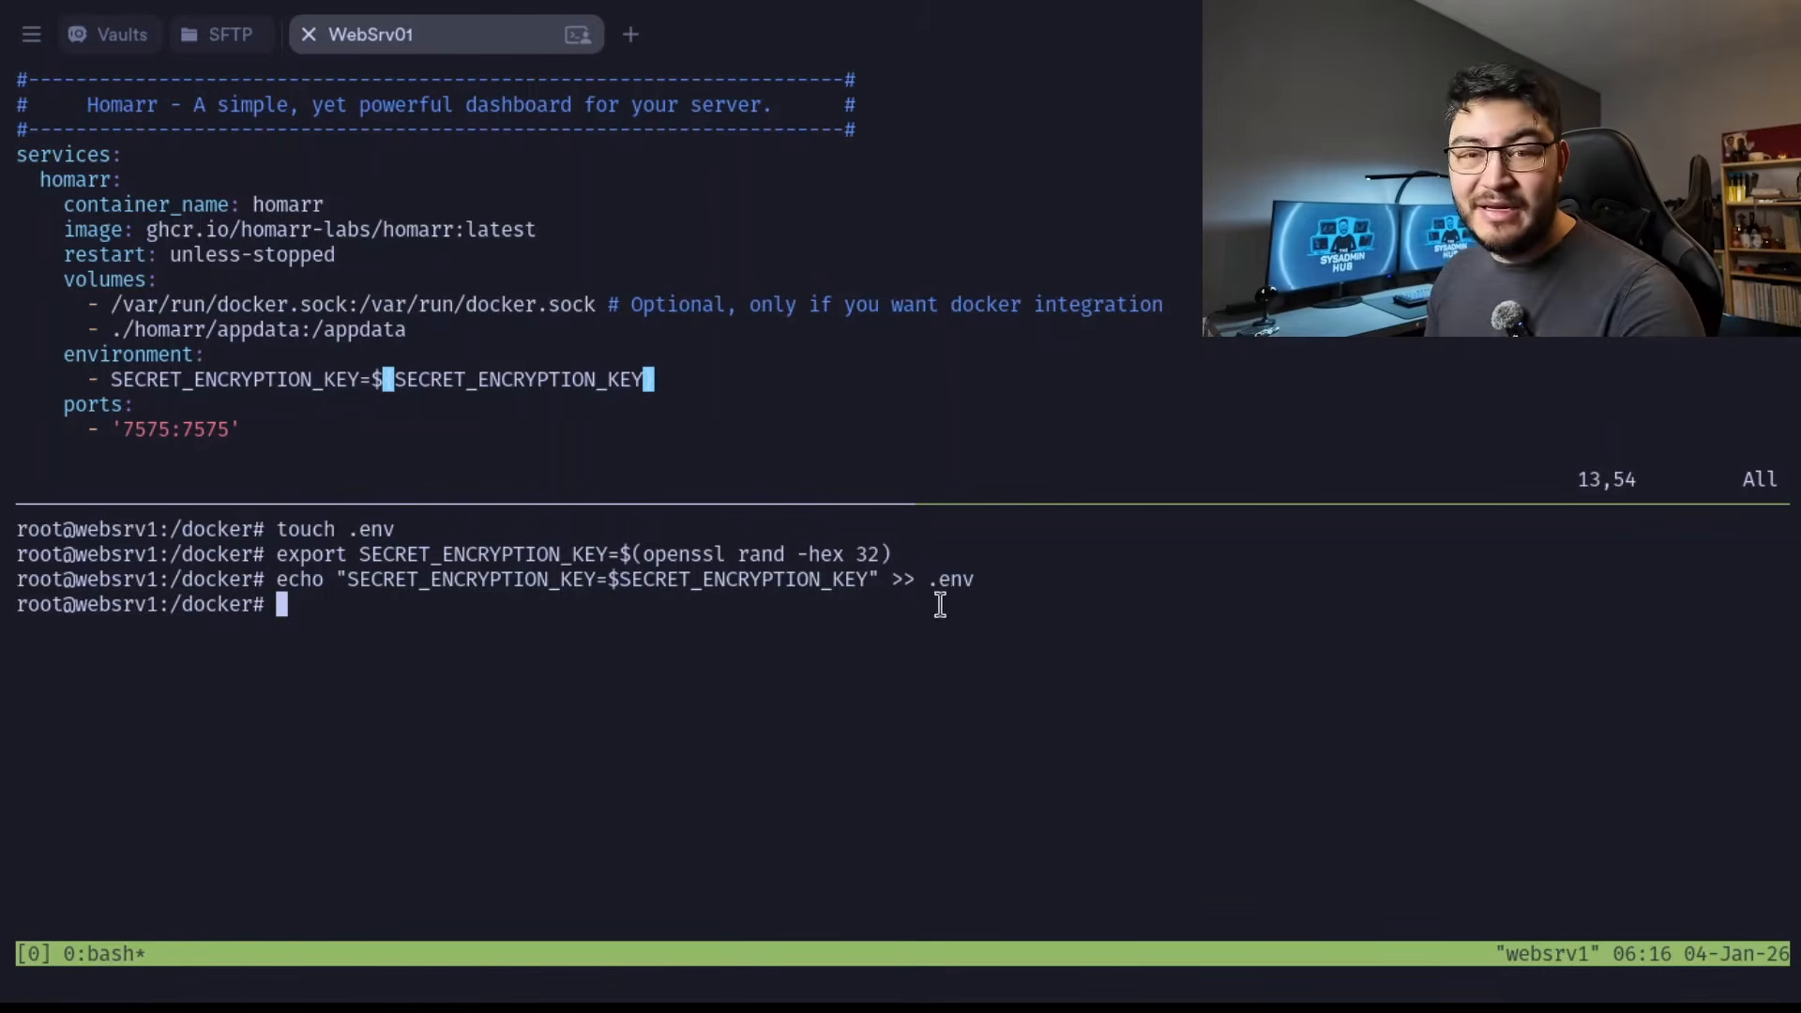
# Print the contents of .env and examine the stored encryption key entry.
pyautogui.write('ca')
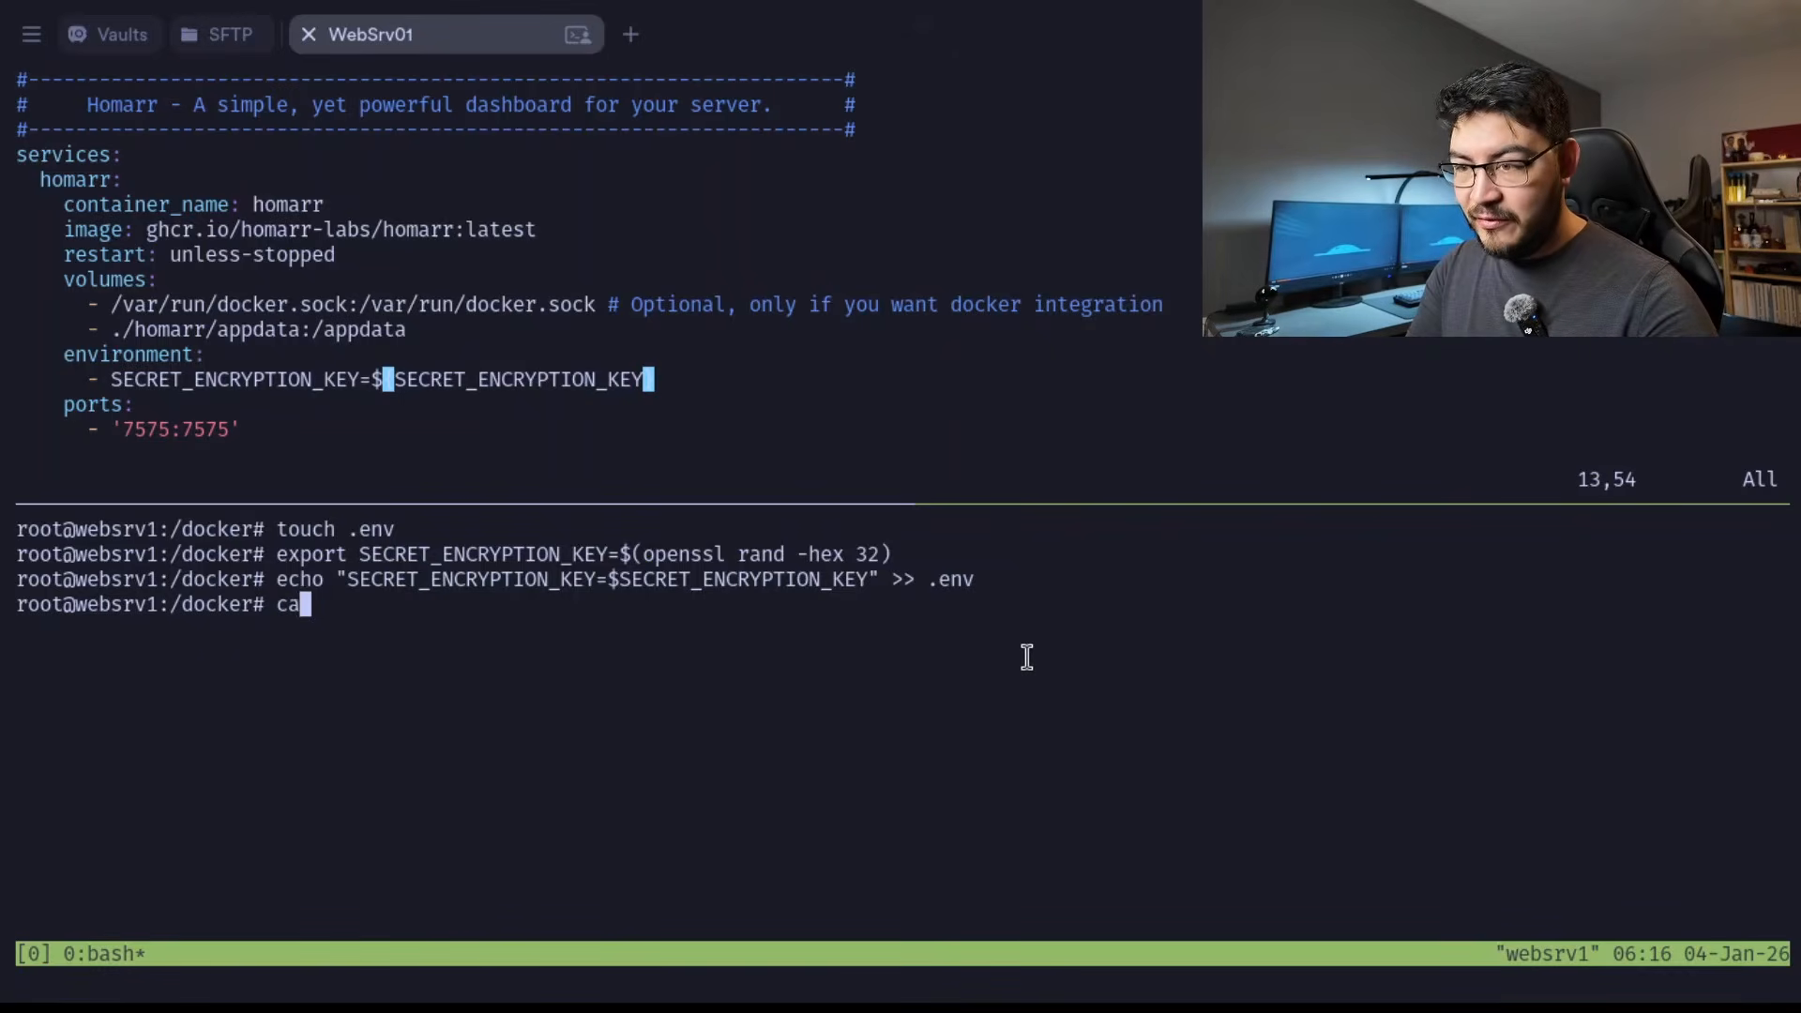
pyautogui.write('t .env')
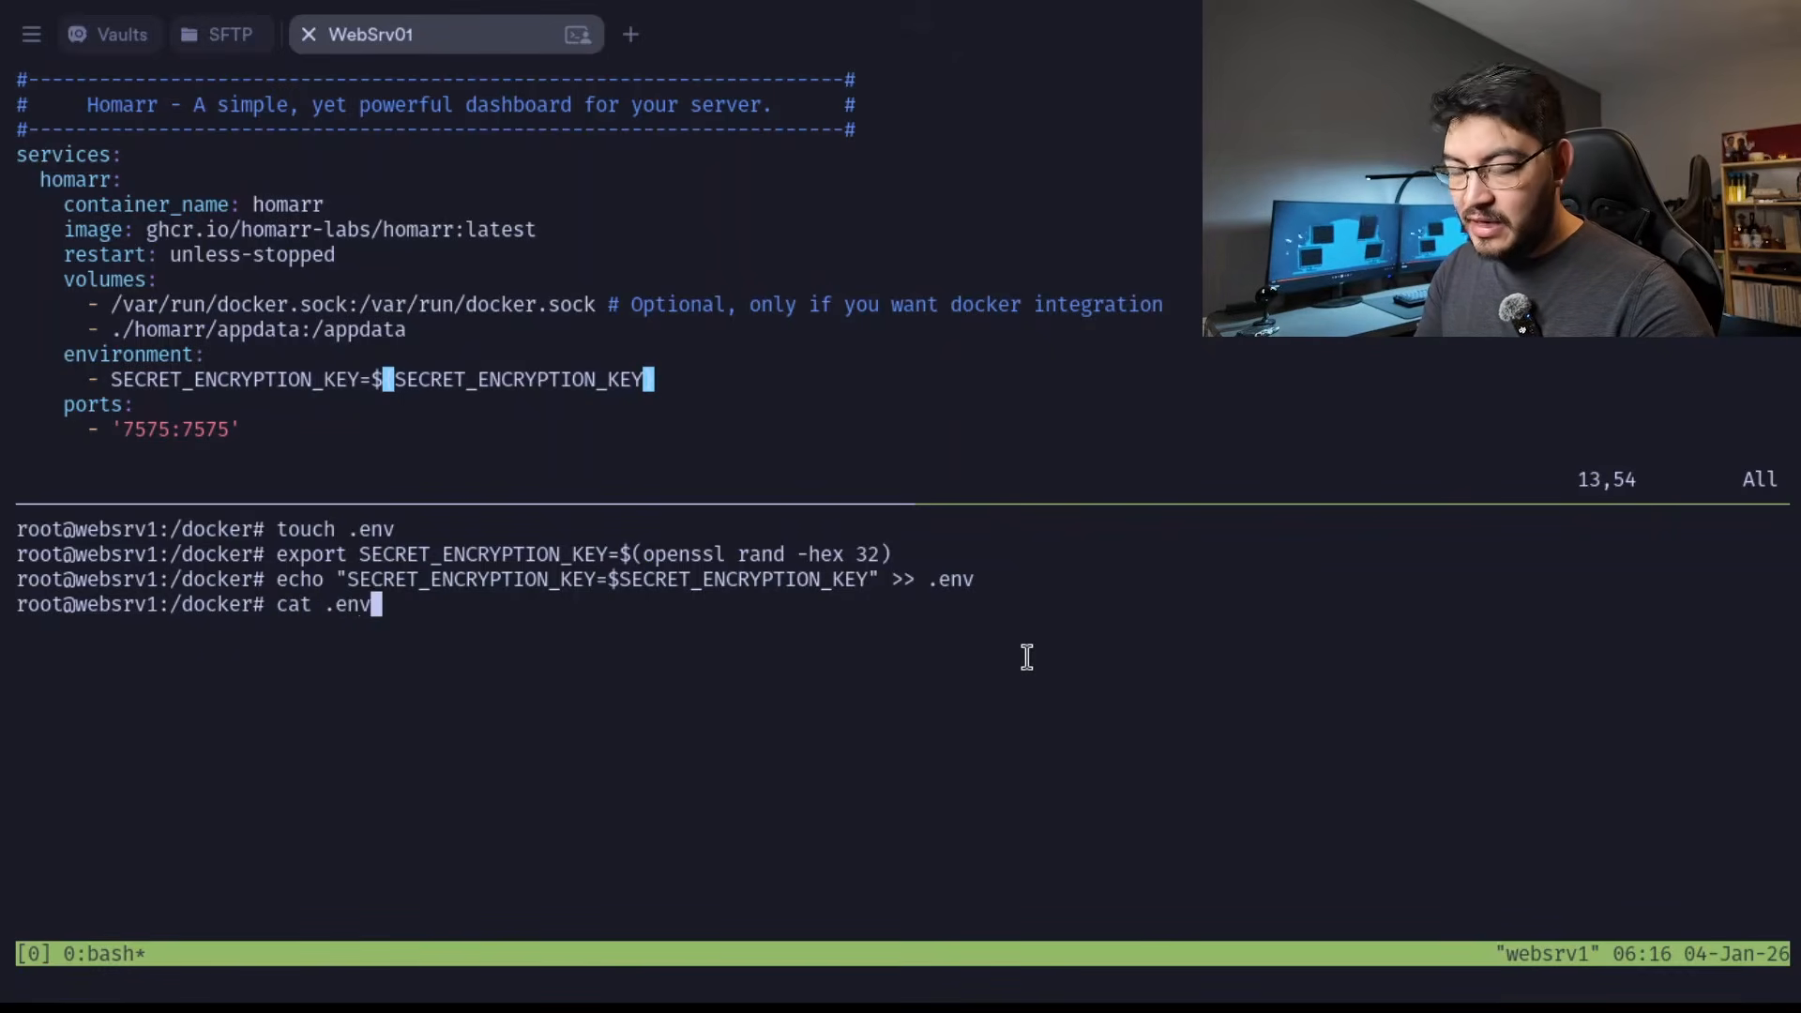
pyautogui.press('Return')
pyautogui.moveTo(280, 630); pyautogui.dragTo(744, 629)
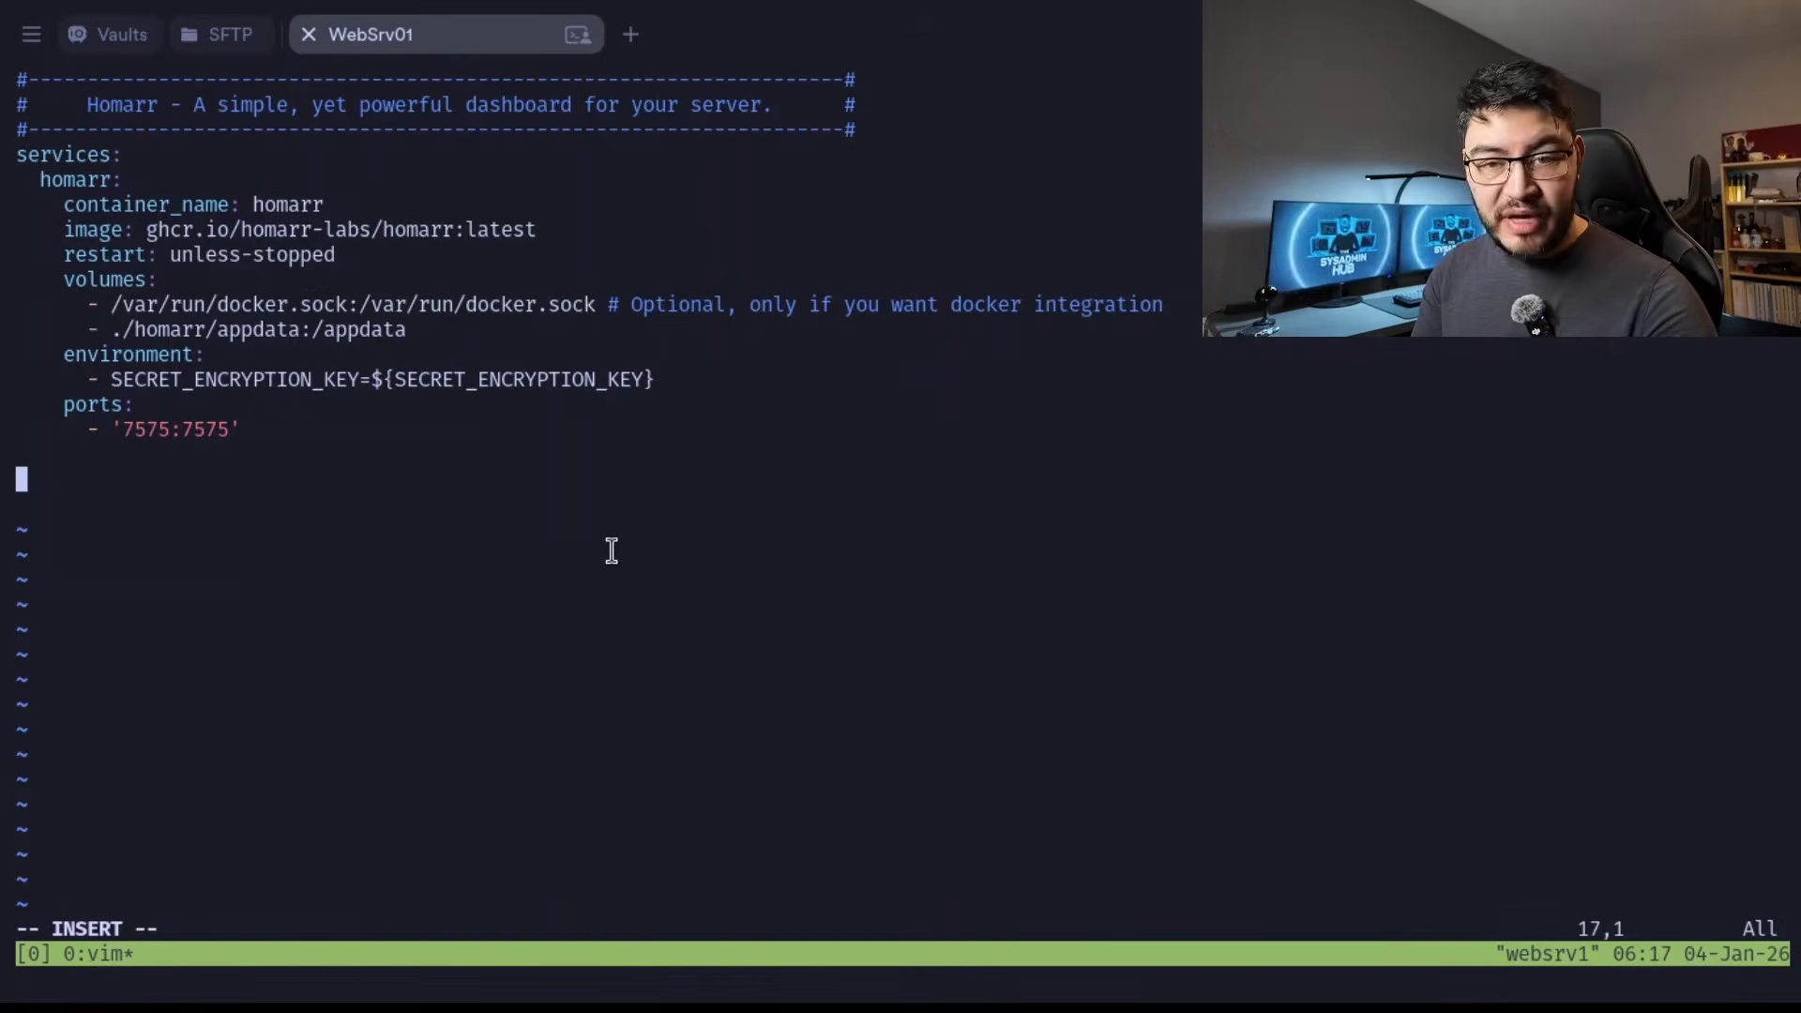
# Add a top-level volumes section declaring the named volume homarr_data at the end of docker-compose.yml.
pyautogui.write('volume')
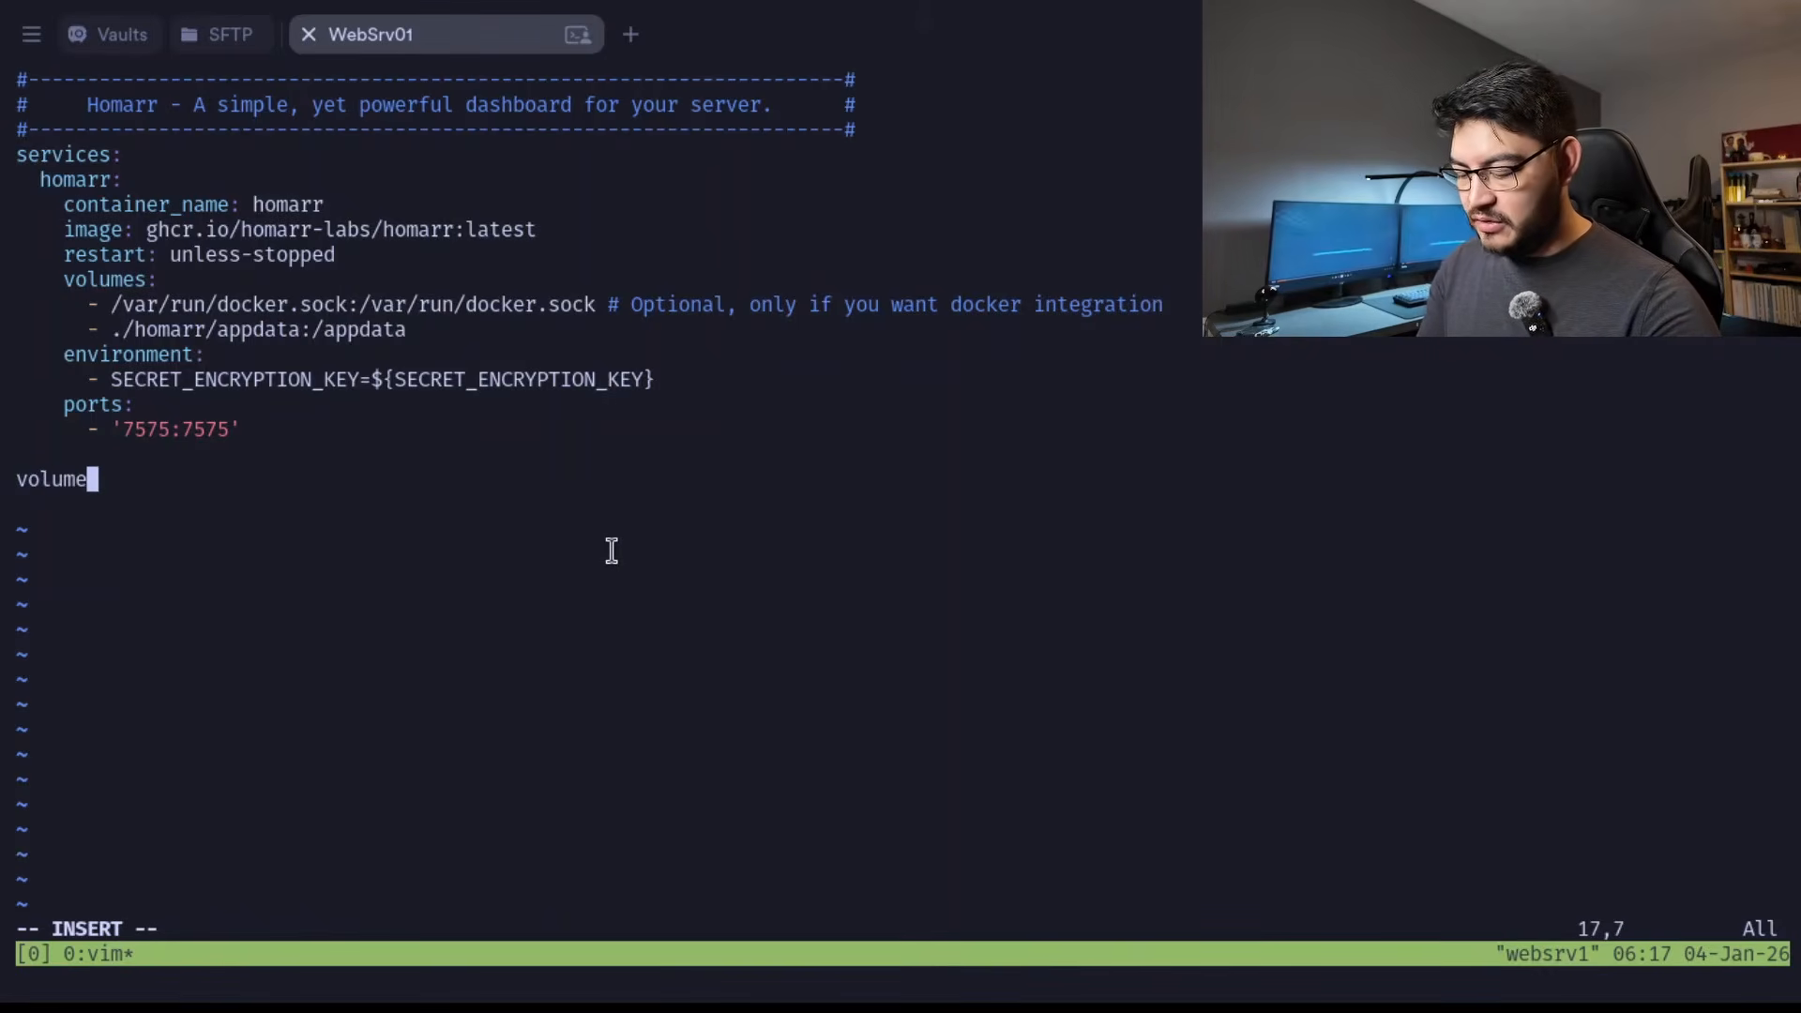
pyautogui.write('s:')
pyautogui.press('Return')
pyautogui.write('homarr_data:')
# Replace the ./homarr/appdata host path in the homarr service's volumes with homarr_data, keeping the /appdata mount point.
pyautogui.press('Up')
pyautogui.press('Up')
pyautogui.press('Up')
pyautogui.press('Up')
pyautogui.press('Up')
pyautogui.press('Up')
pyautogui.press('Up')
pyautogui.press('Escape')
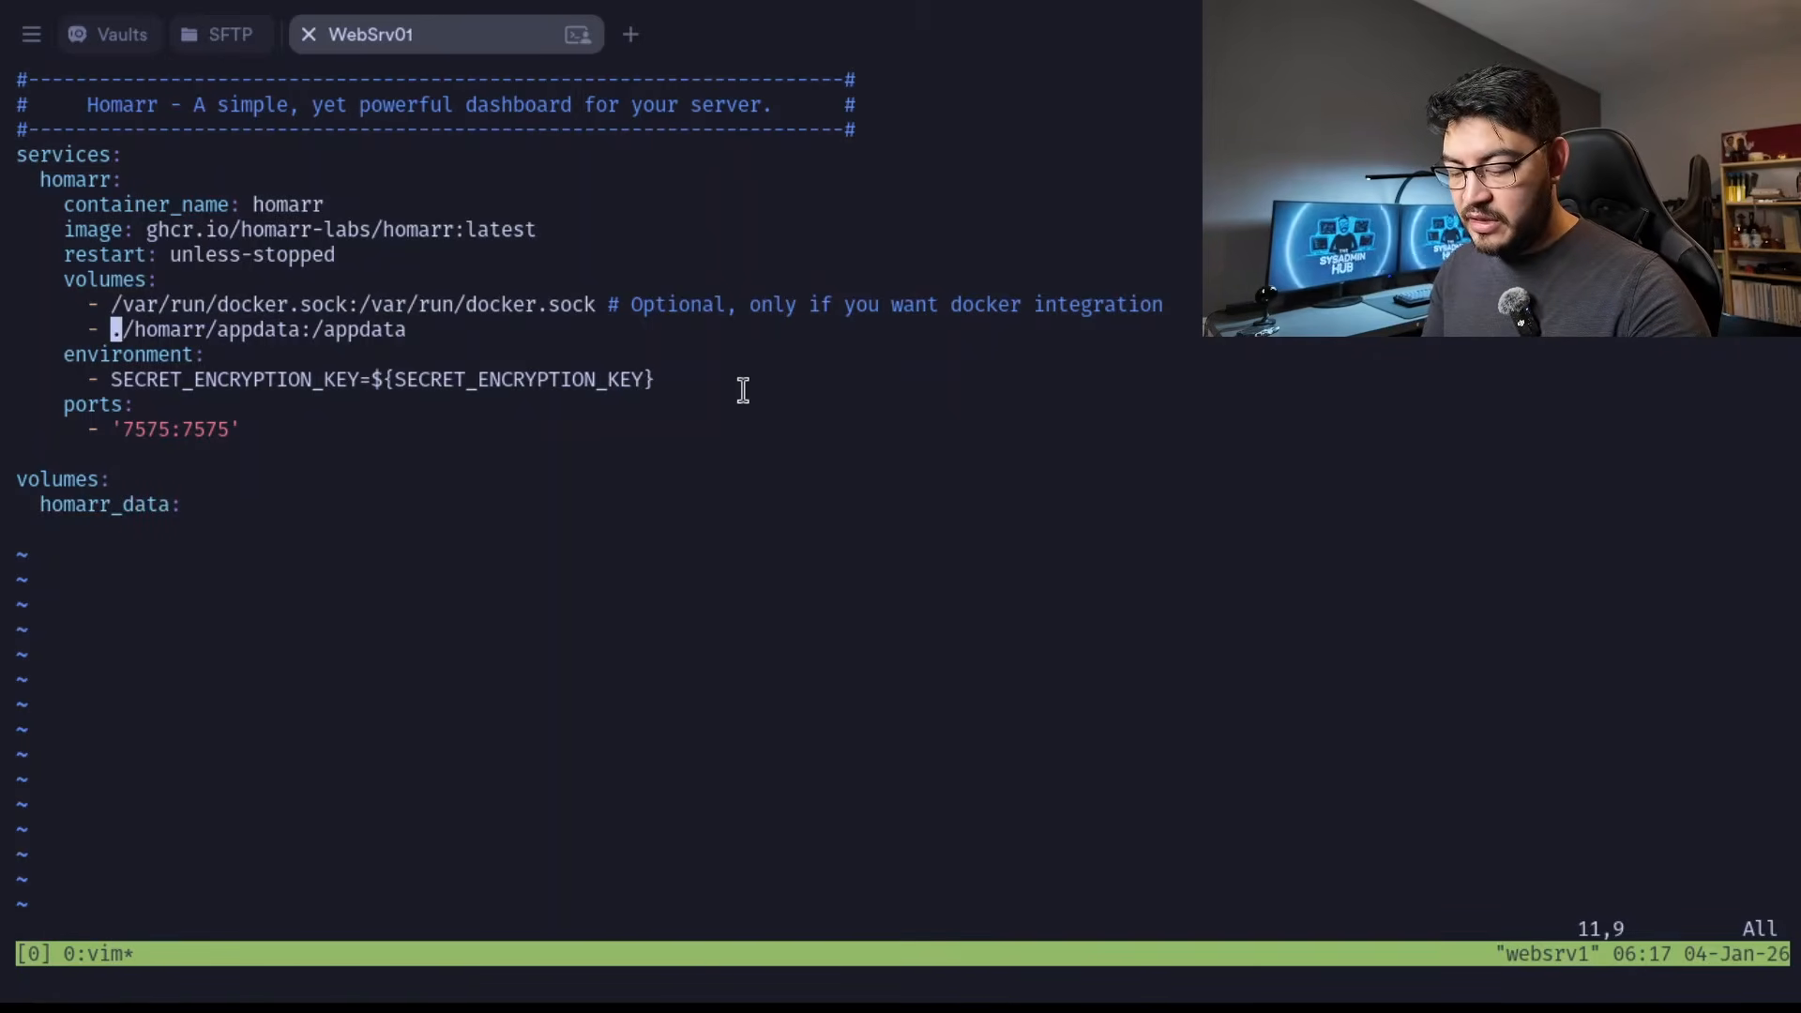
pyautogui.press('d')
pyautogui.press('w')
pyautogui.press('d')
pyautogui.press('w')
pyautogui.press('d')
pyautogui.press('w')
pyautogui.press('d')
pyautogui.press('w')
pyautogui.press('i')
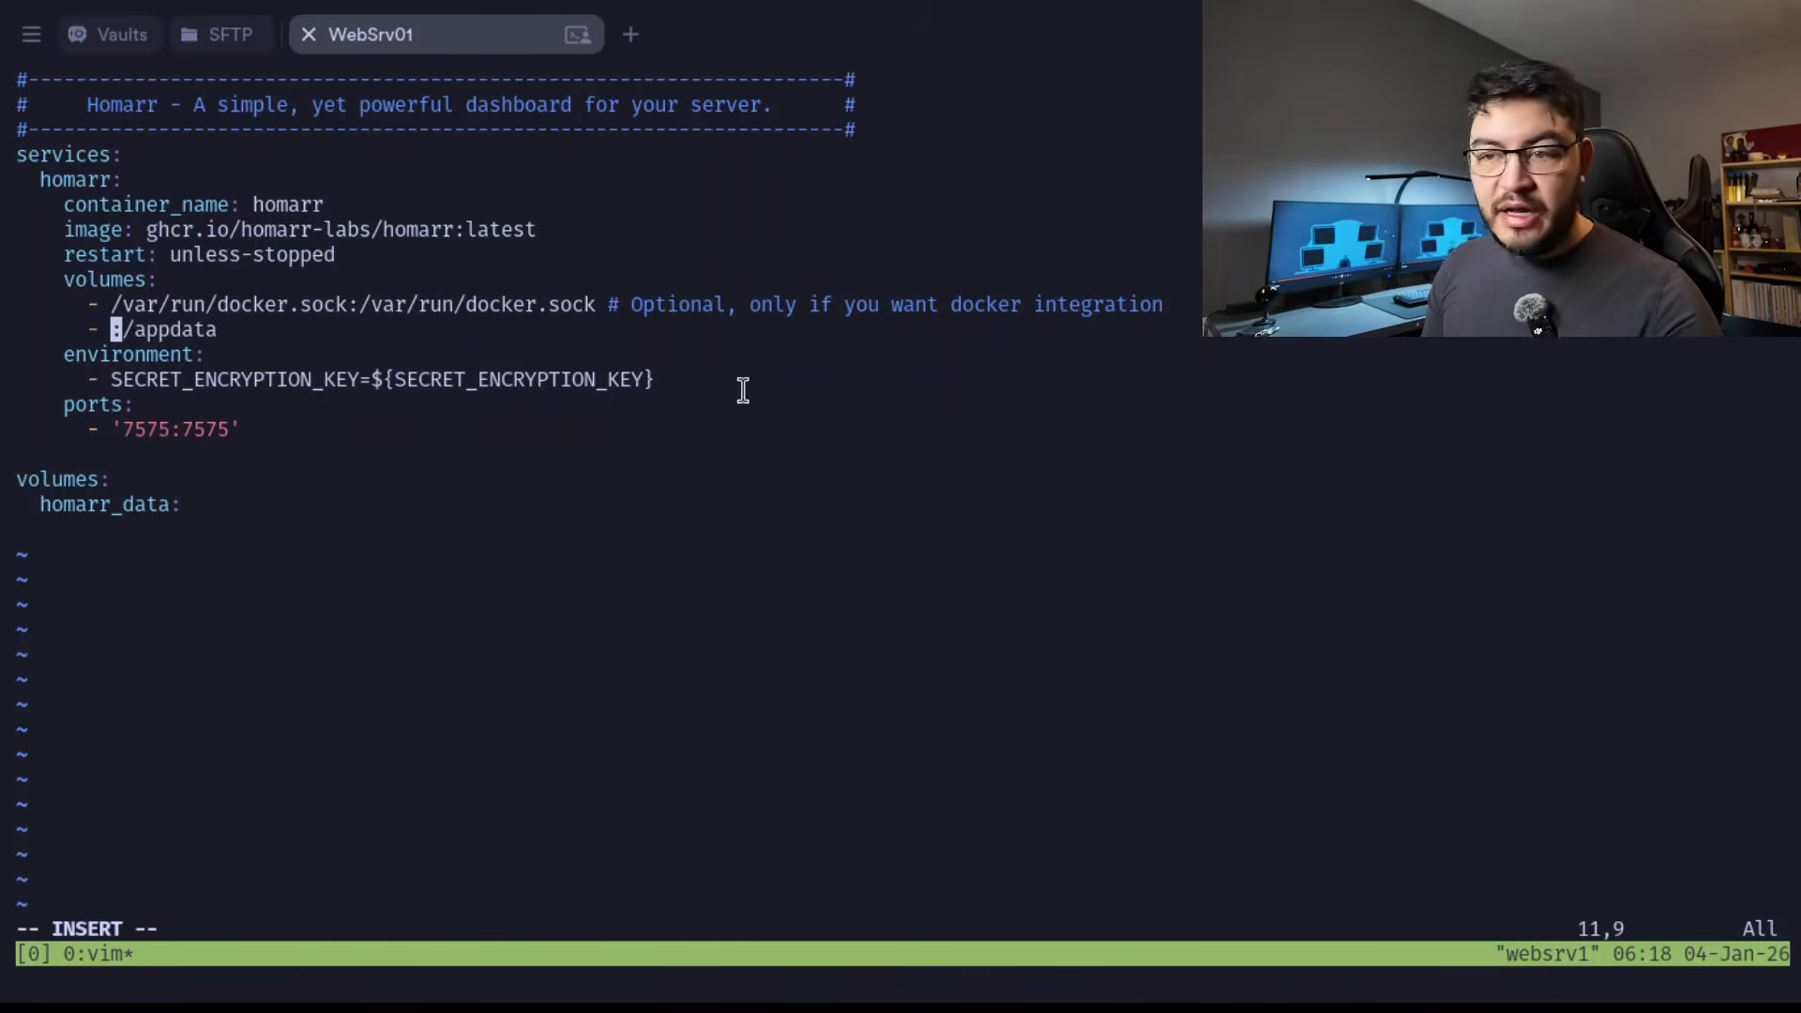
pyautogui.write('homarr_data')
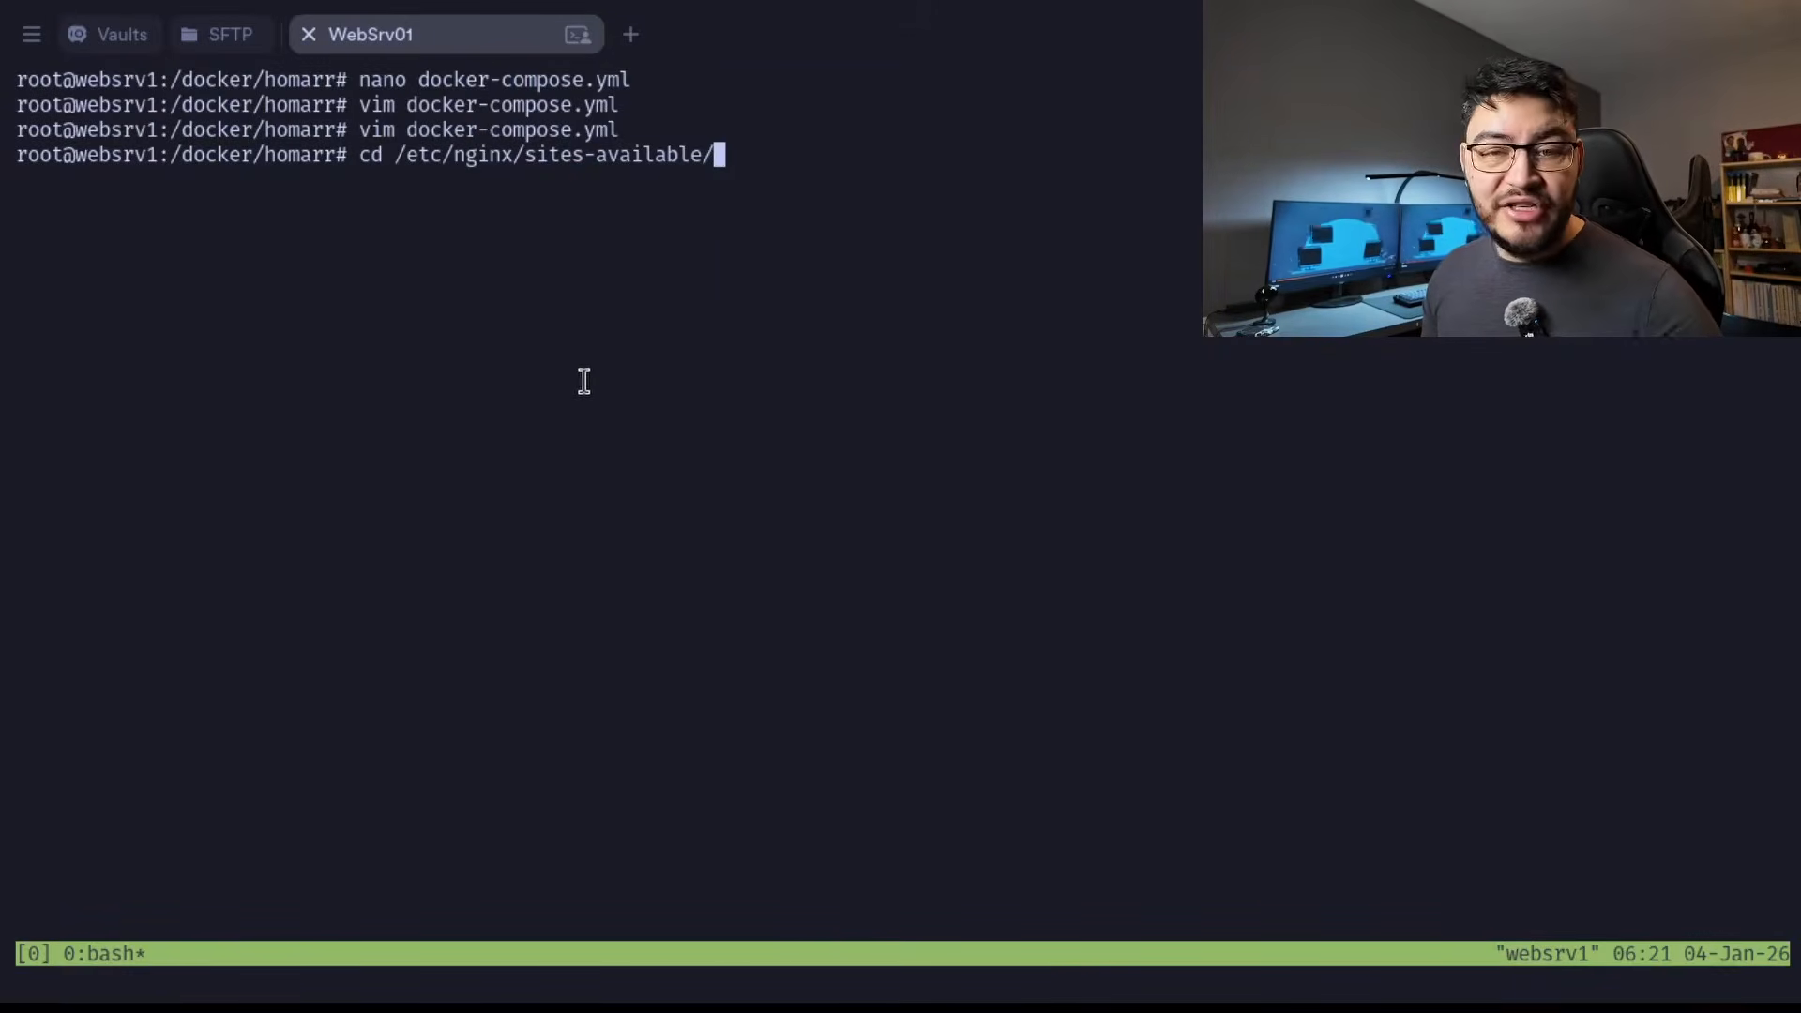
pyautogui.press('Return')
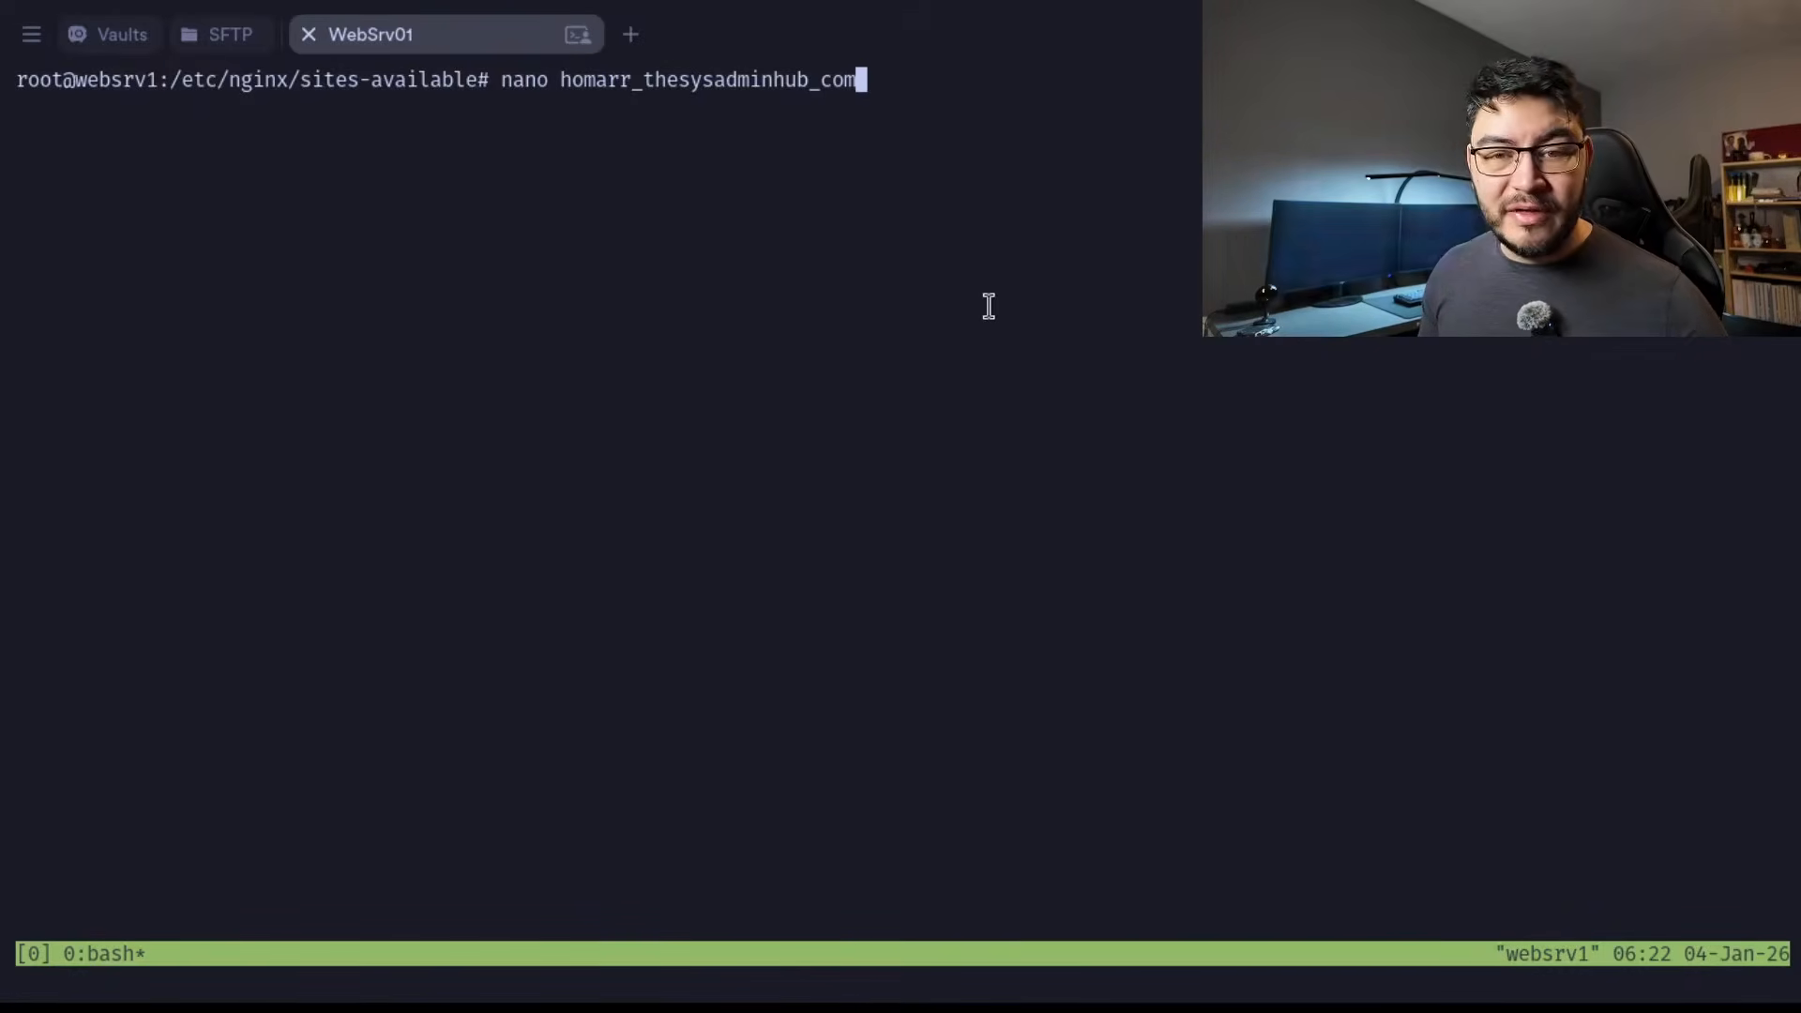
pyautogui.press('Return')
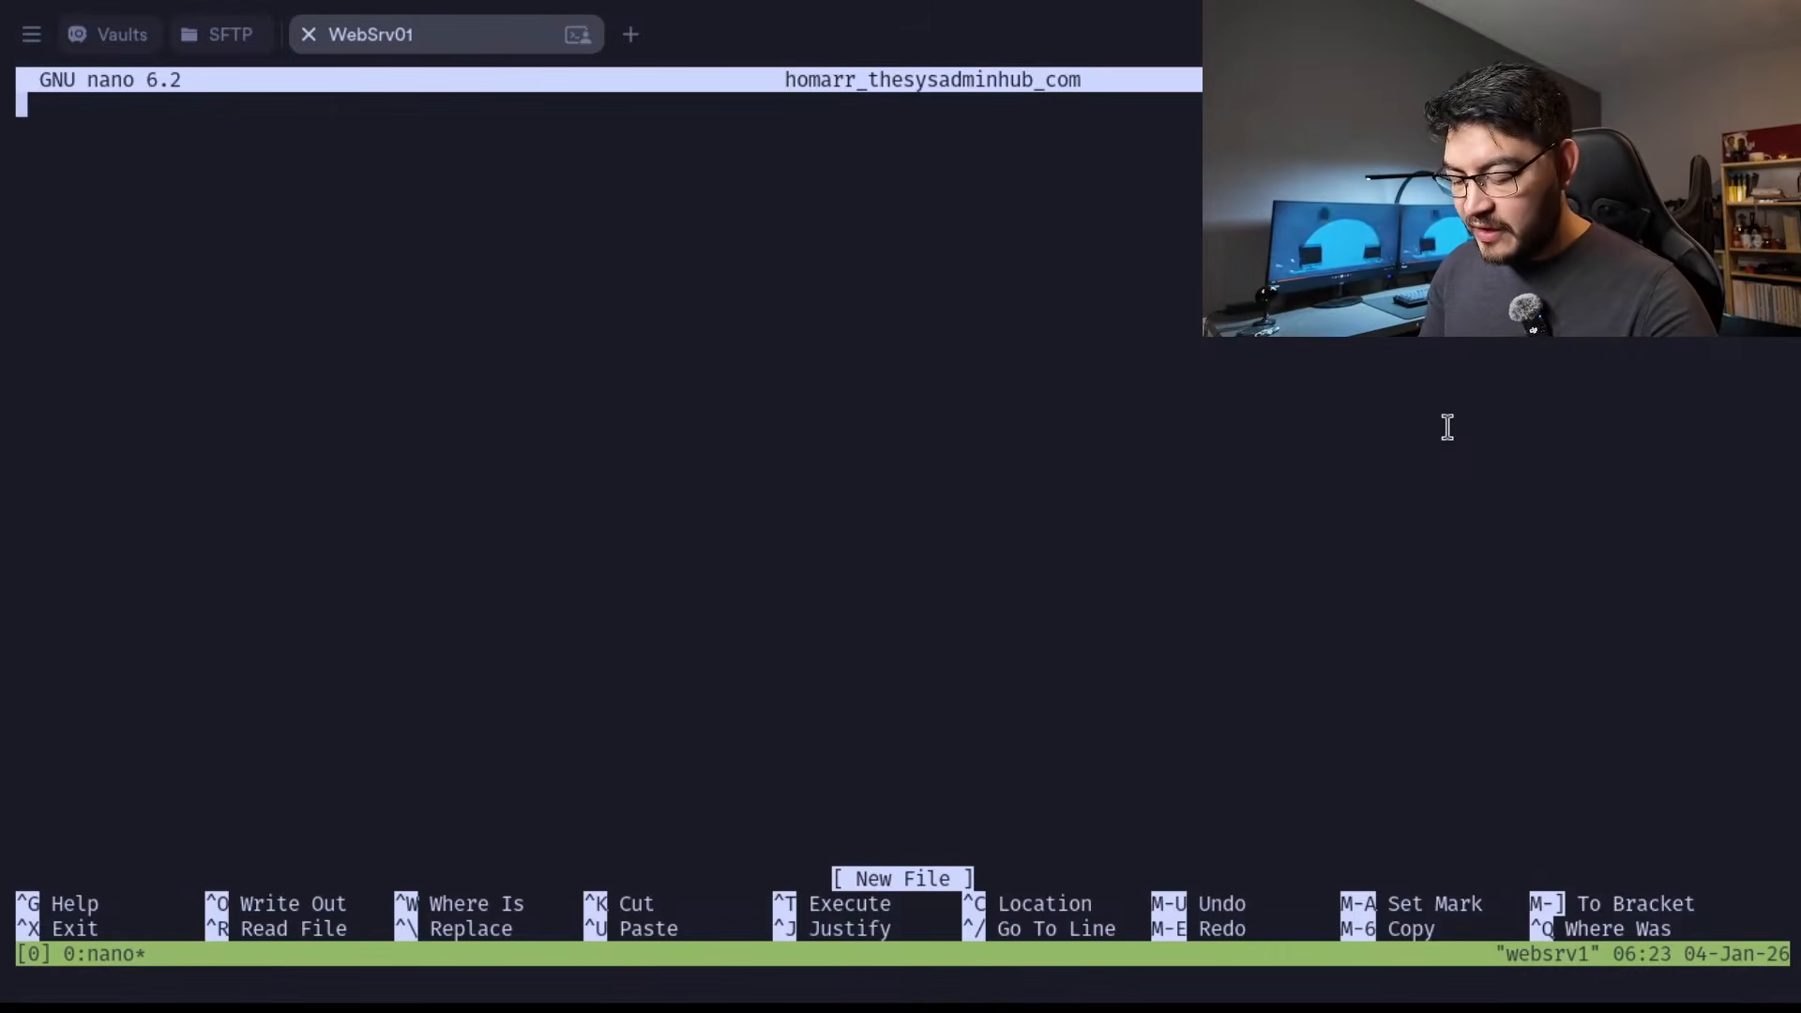
pyautogui.write('server {     listen 80;     listen [::]:80;      server_name homarr.domain.tld;      location / {       proxy_pass http://localhost:7575;       proxy_set_header Host $host;       proxy_set_header X-Real-IP $remote_addr;       proxy_set_header X-Forwarded-For $proxy_add_x_forwarded_for;       proxy_set_header X-Forwarded-Proto $scheme;     }   }')
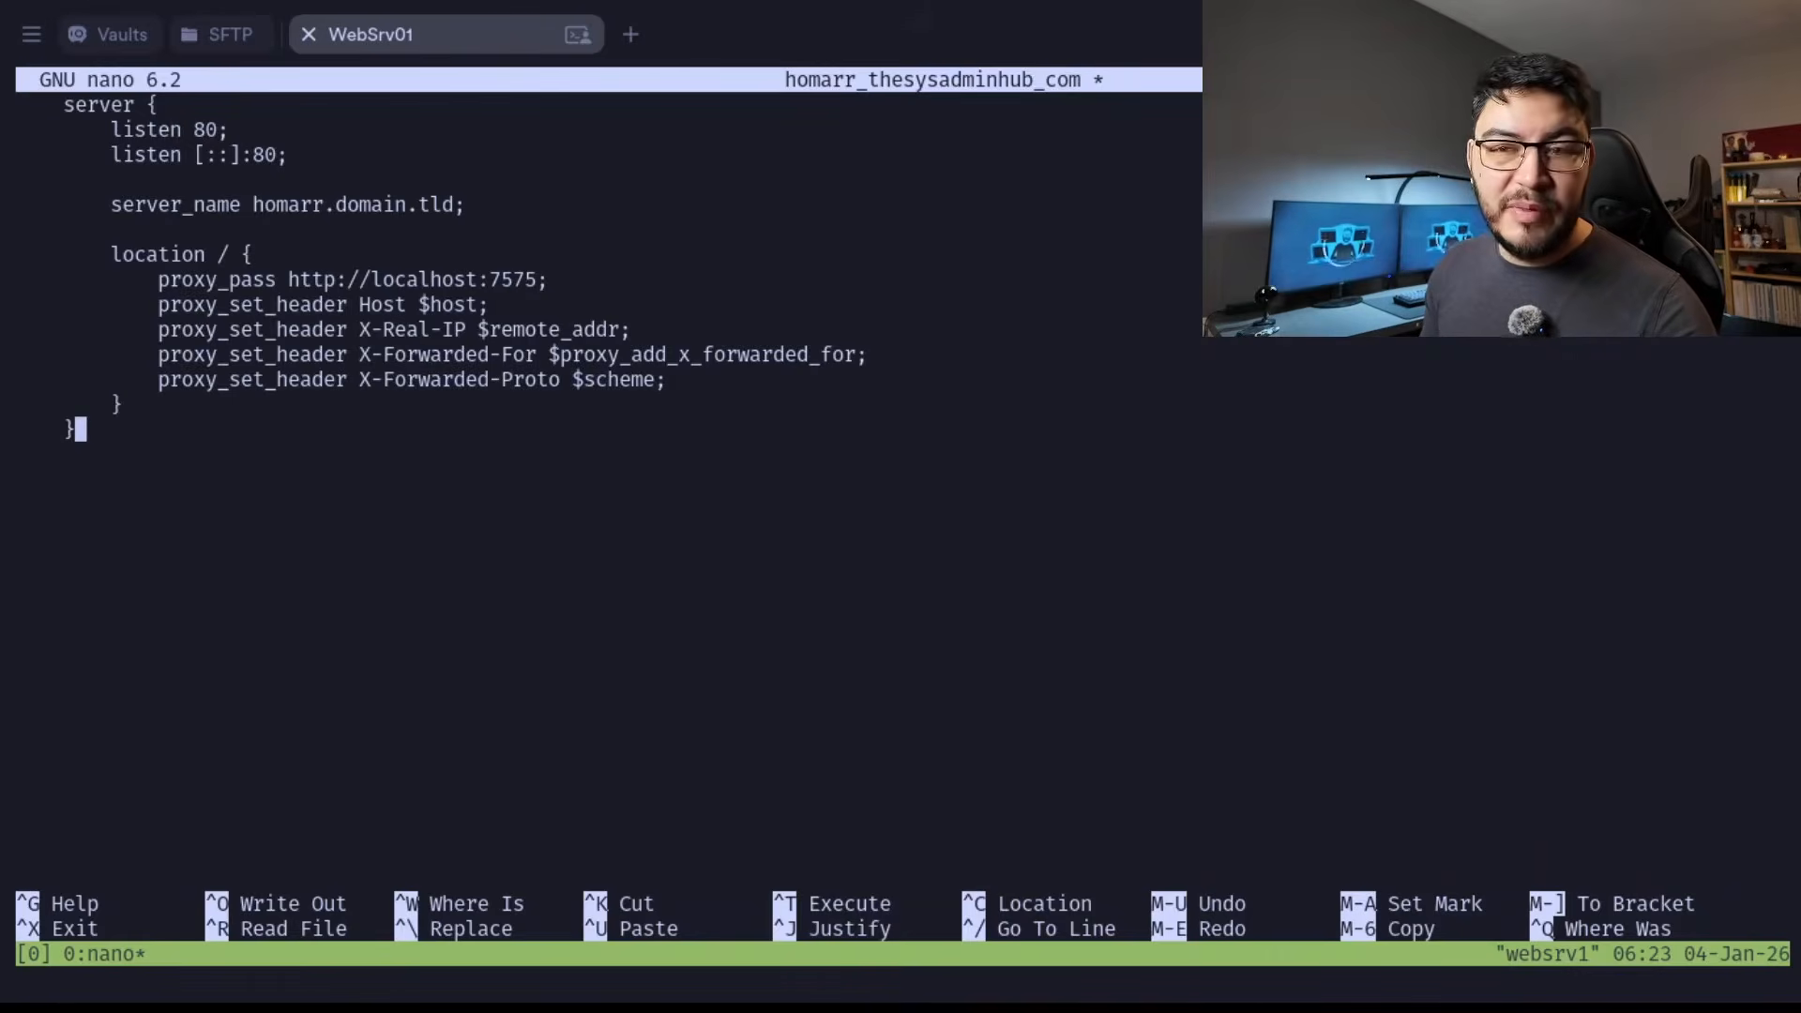
# Review the listen, server_name and proxy_pass lines of the pasted nginx server block.
pyautogui.press('Up')
pyautogui.press('Up')
pyautogui.press('Up')
pyautogui.press('Up')
pyautogui.press('Up')
pyautogui.press('Up')
pyautogui.press('Up')
pyautogui.press('Up')
pyautogui.press('Up')
pyautogui.press('Up')
pyautogui.press('Up')
pyautogui.press('Up')
pyautogui.press('Up')
pyautogui.press('Down')
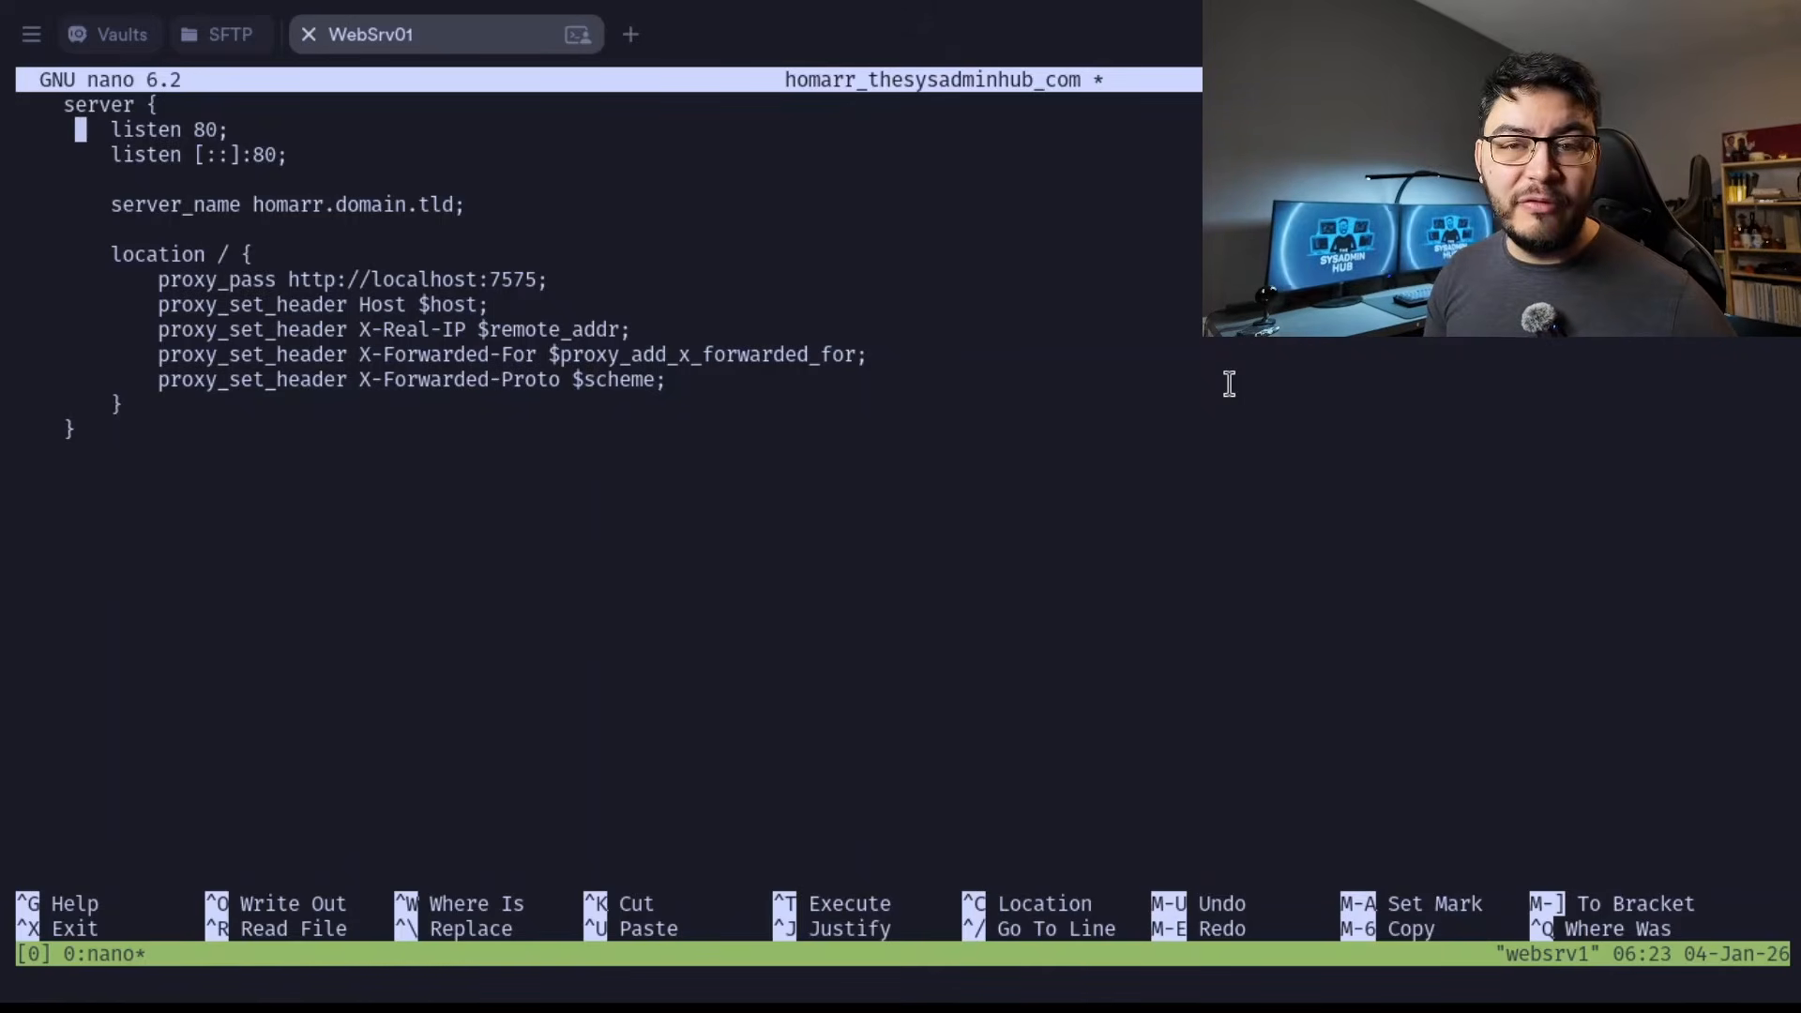
pyautogui.press('Down')
pyautogui.press('Down')
pyautogui.press('Down')
pyautogui.press('Right')
pyautogui.press('Right')
pyautogui.press('Right')
pyautogui.press('Right')
pyautogui.press('Right')
pyautogui.press('Right')
pyautogui.press('Right')
pyautogui.press('Right')
pyautogui.press('Right')
pyautogui.press('Right')
pyautogui.press('Right')
pyautogui.press('Right')
pyautogui.press('Right')
pyautogui.press('Right')
pyautogui.press('Right')
pyautogui.press('Right')
pyautogui.press('Right')
pyautogui.press('Right')
pyautogui.press('Right')
pyautogui.press('Right')
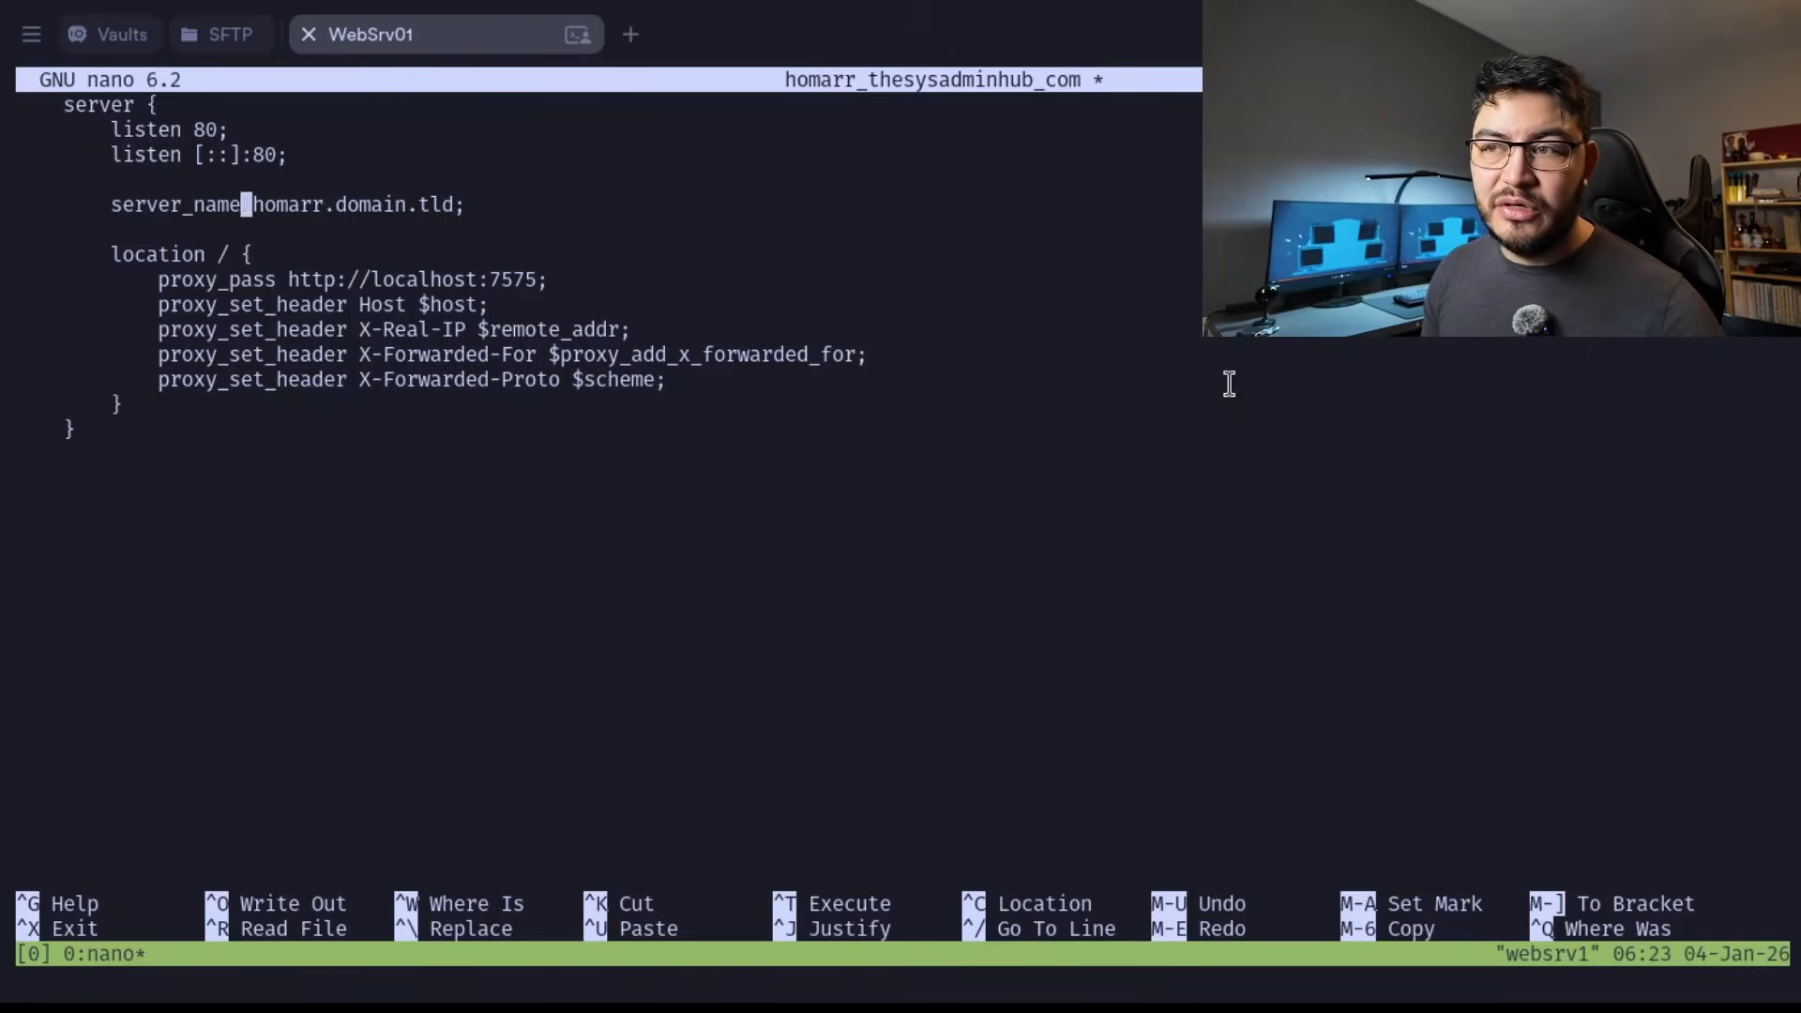
pyautogui.press('Down')
pyautogui.press('Down')
pyautogui.press('Down')
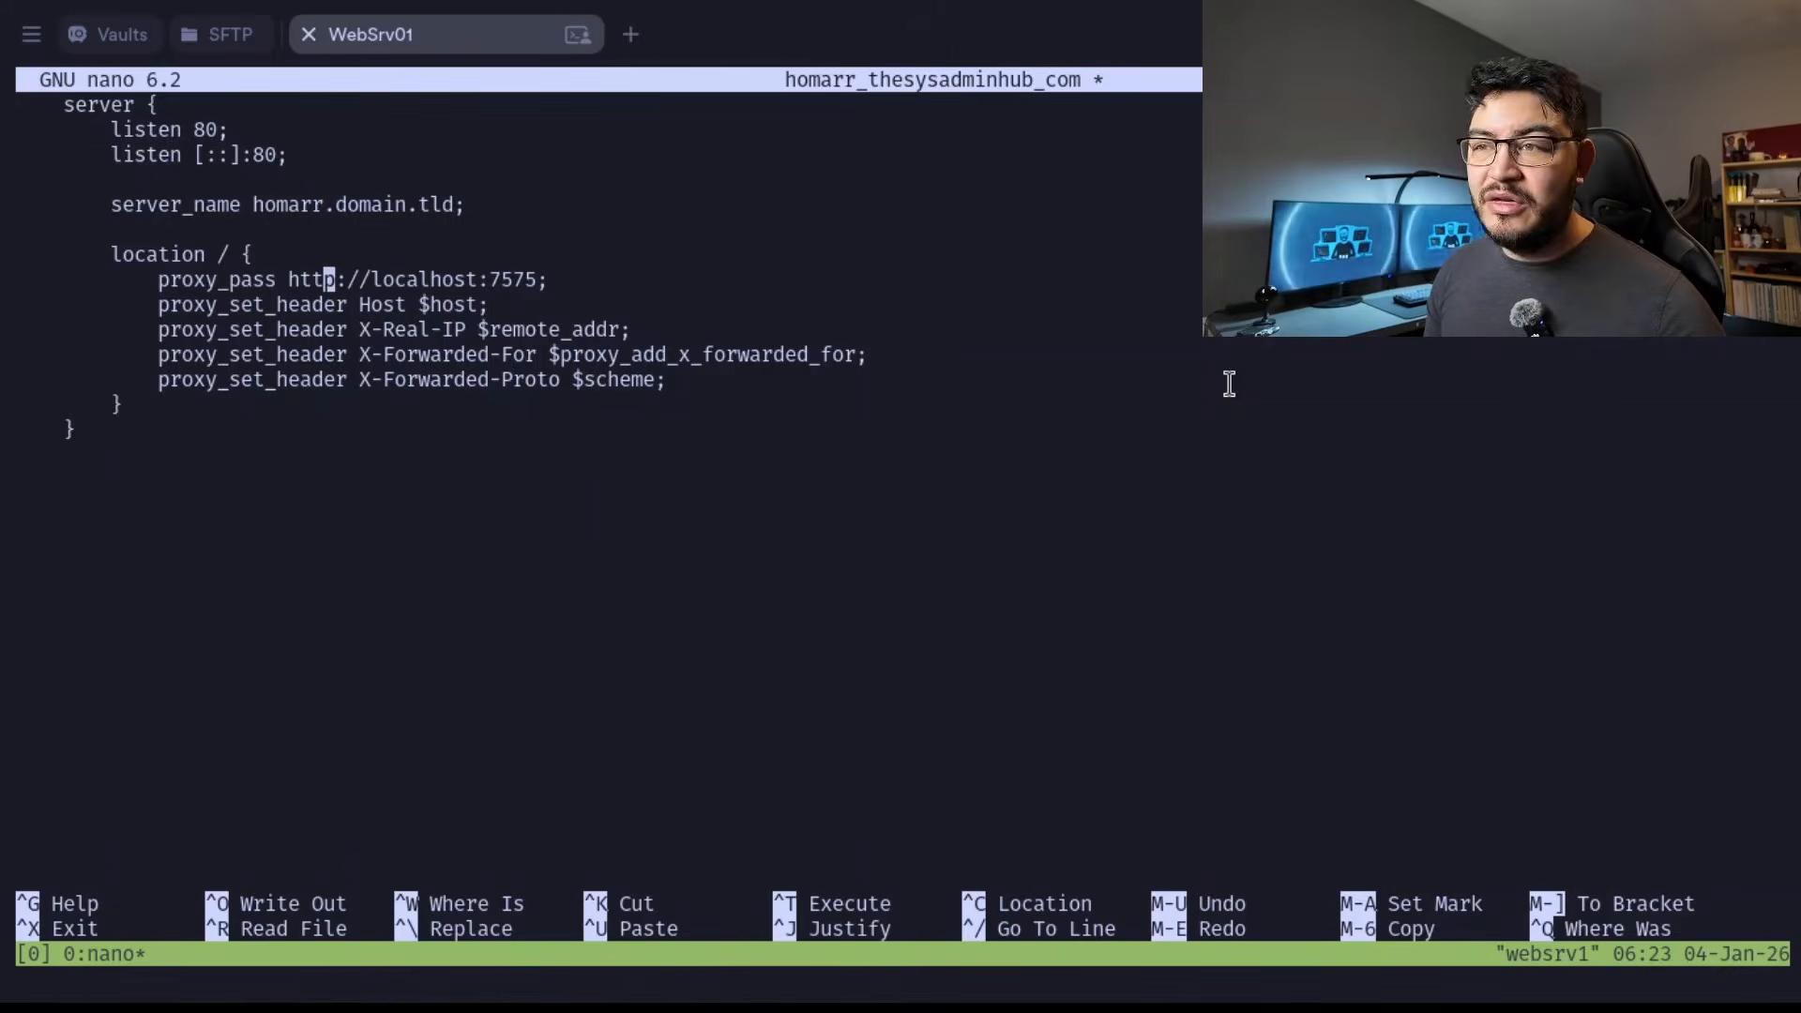
pyautogui.press('Right')
pyautogui.press('Right')
pyautogui.press('Right')
pyautogui.press('Right')
pyautogui.press('Right')
pyautogui.press('Right')
pyautogui.press('Right')
pyautogui.press('Right')
pyautogui.press('Right')
pyautogui.press('Right')
pyautogui.press('Right')
pyautogui.press('Right')
pyautogui.press('Right')
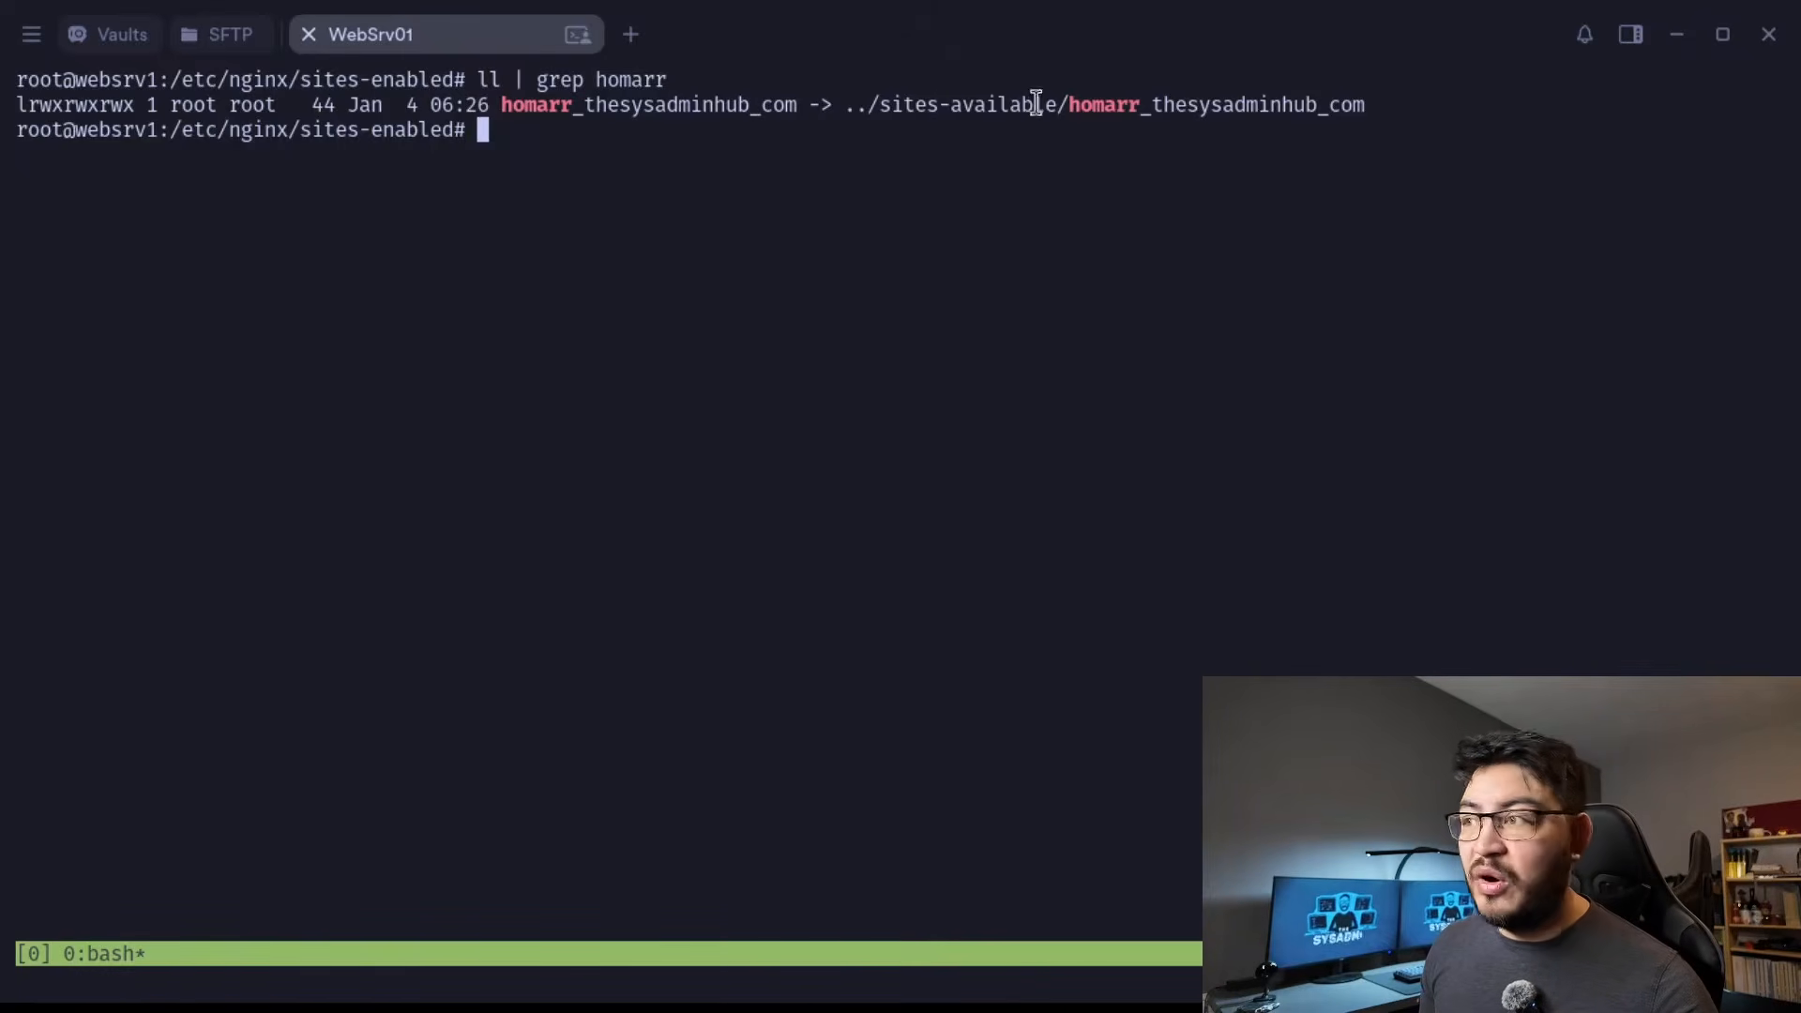
# Examine the sites-available target of the homarr_thesysadminhub_com symlink in the sites-enabled listing.
pyautogui.moveTo(892, 109); pyautogui.dragTo(1314, 106)
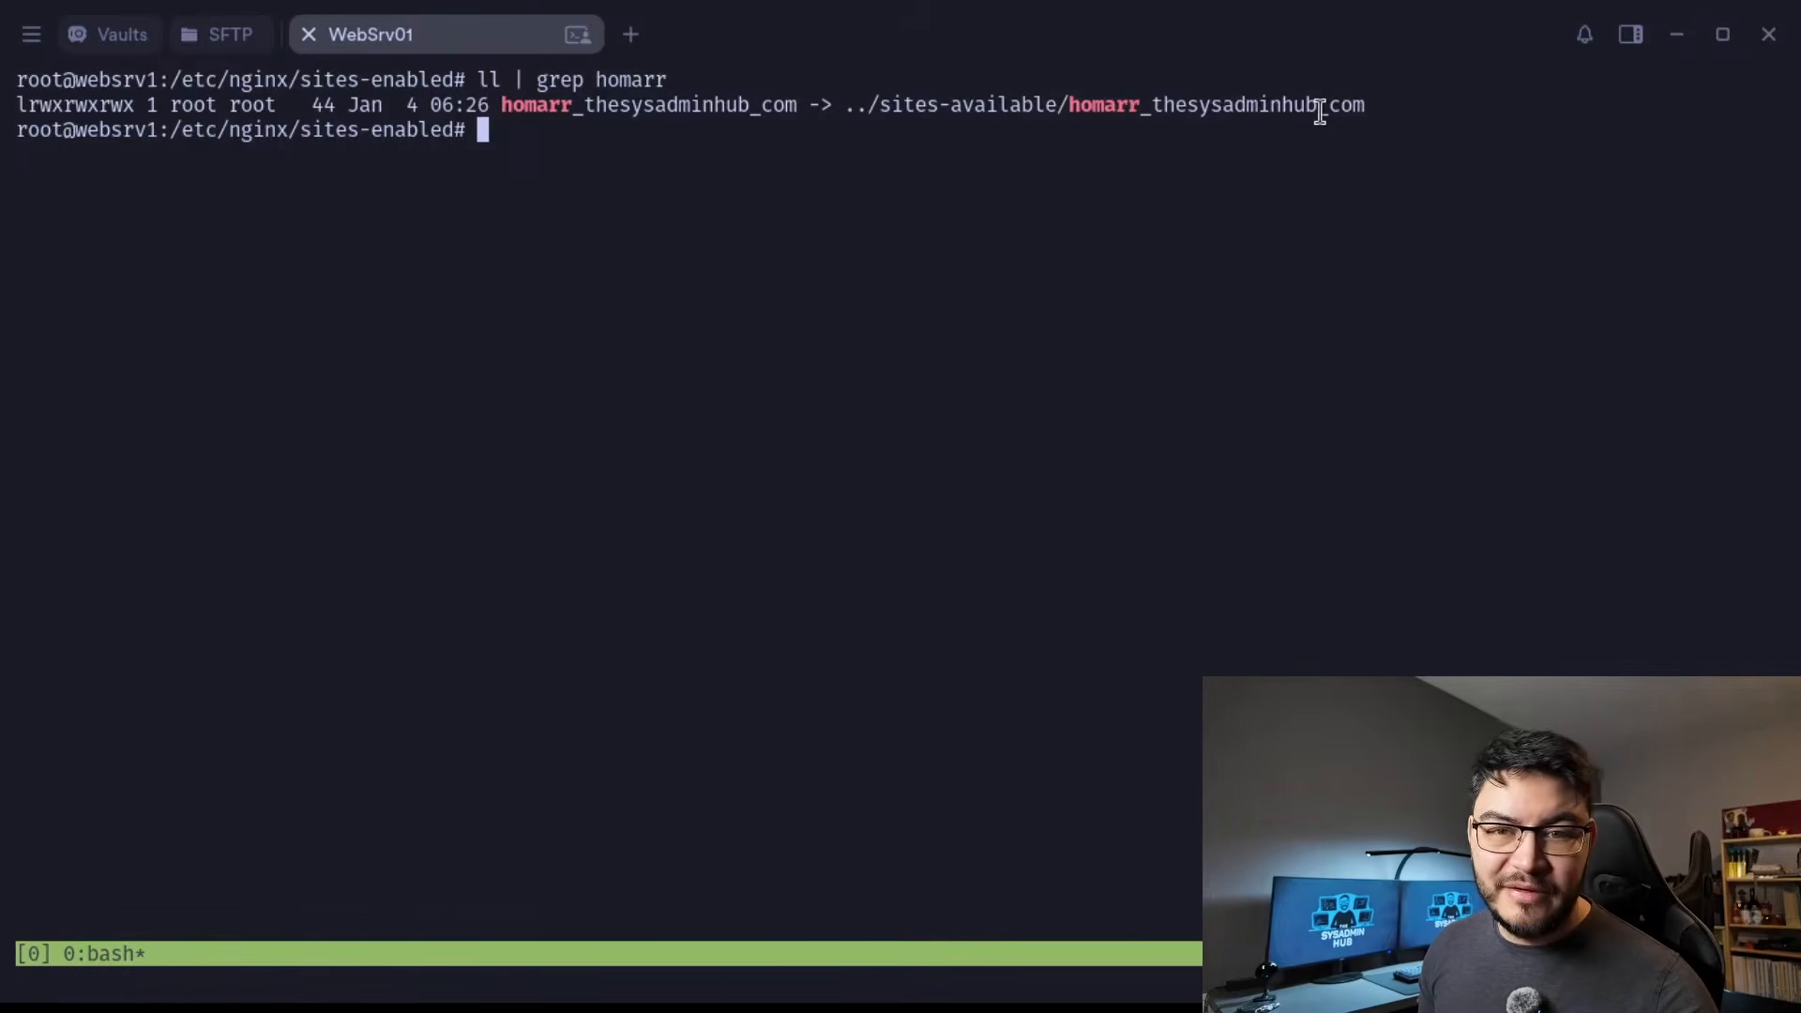
# Test the nginx configuration with nginx -t and reload the service with systemctl reload nginx.
pyautogui.write('nginx -t')
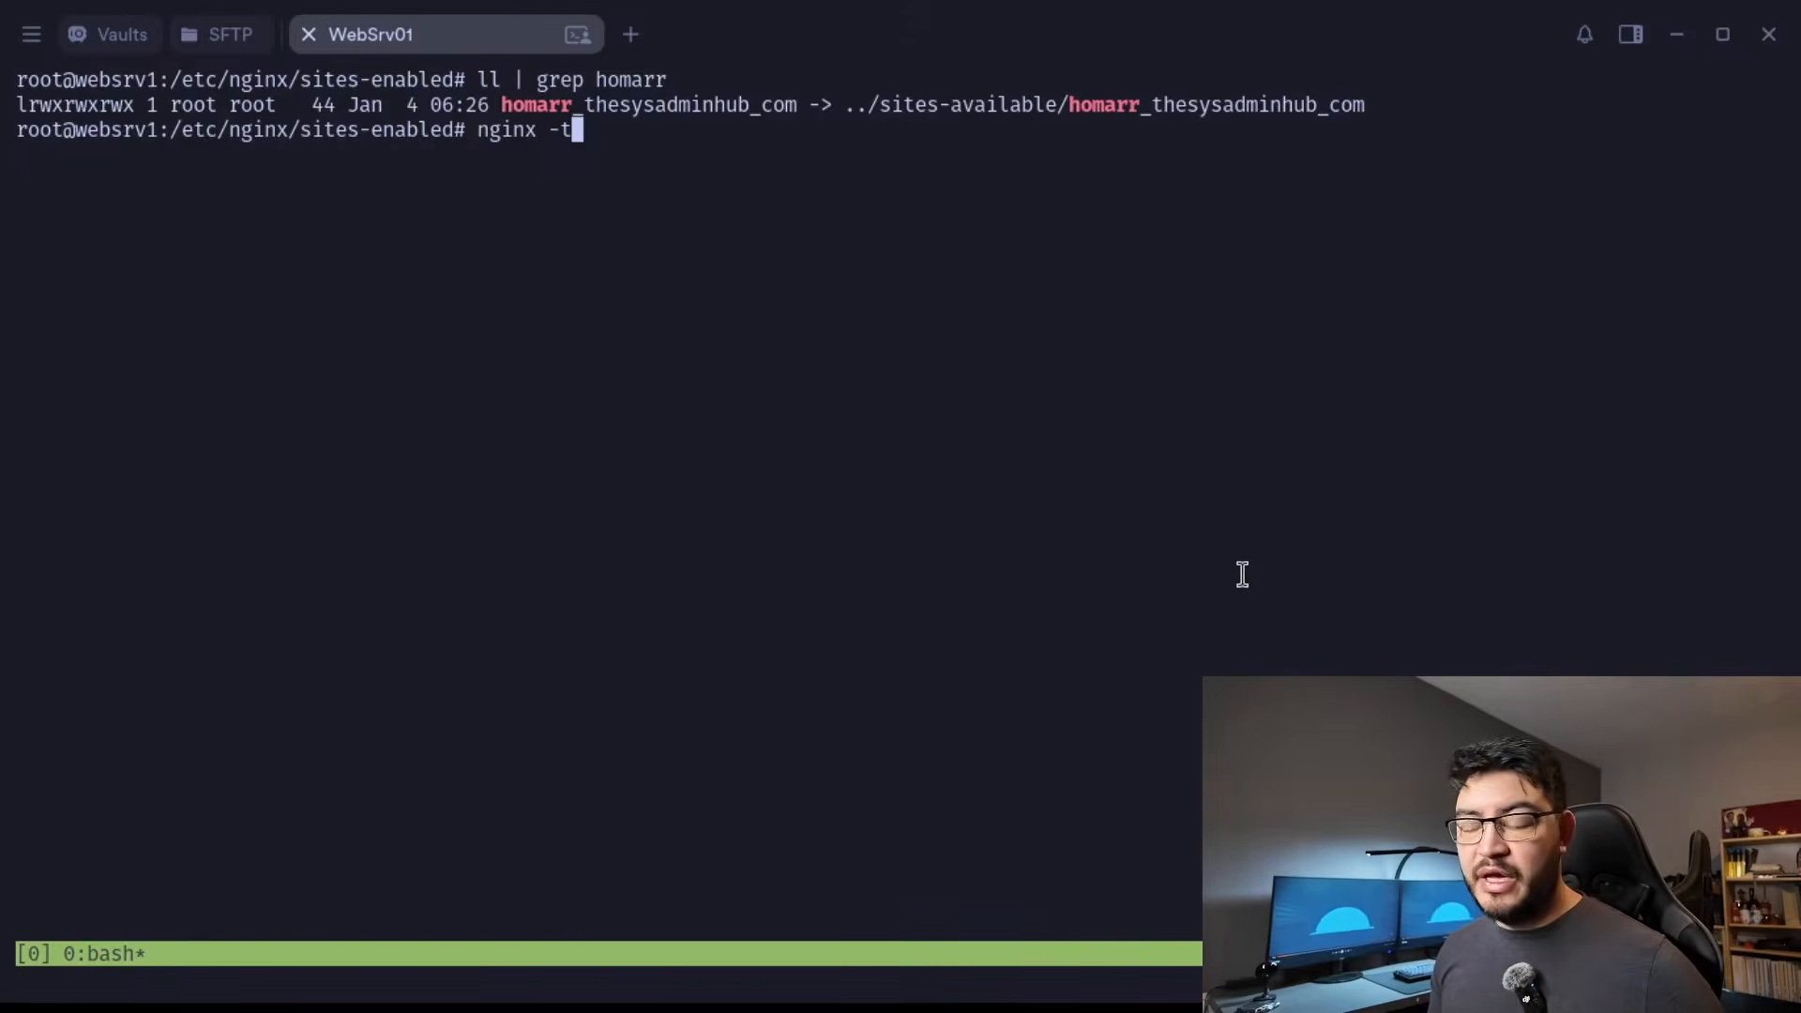
pyautogui.press('Return')
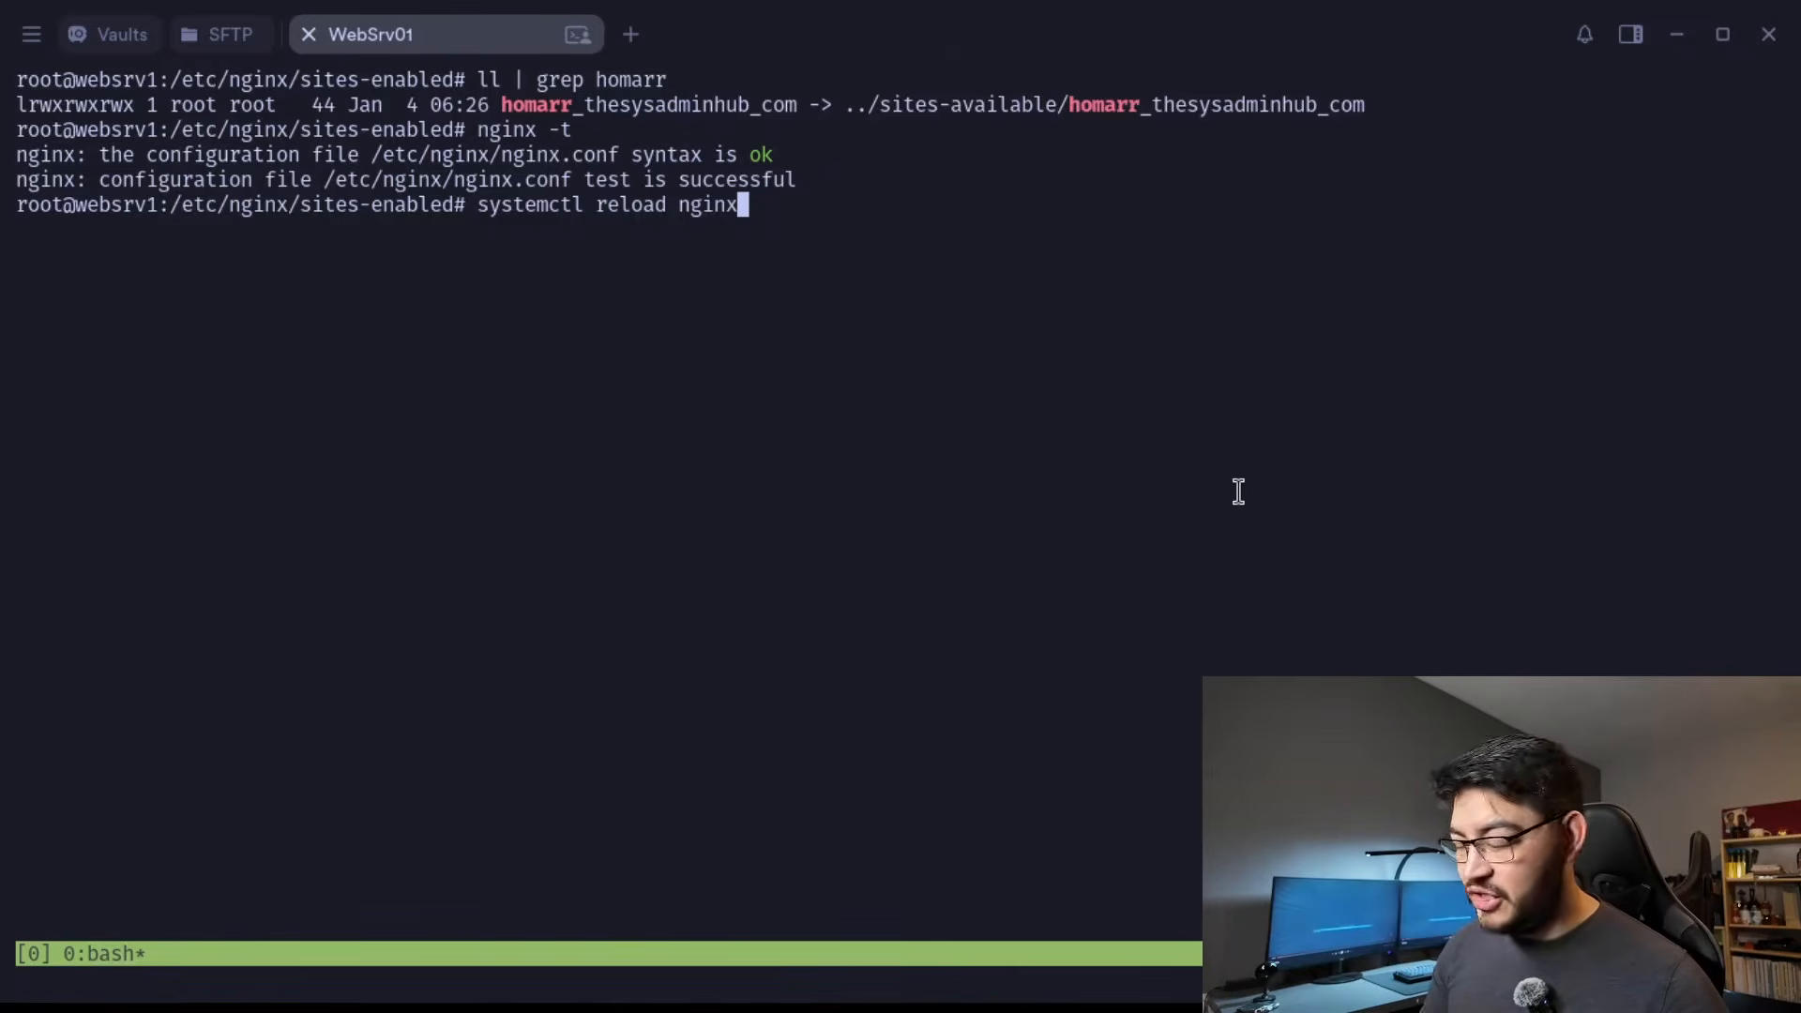
pyautogui.press('Return')
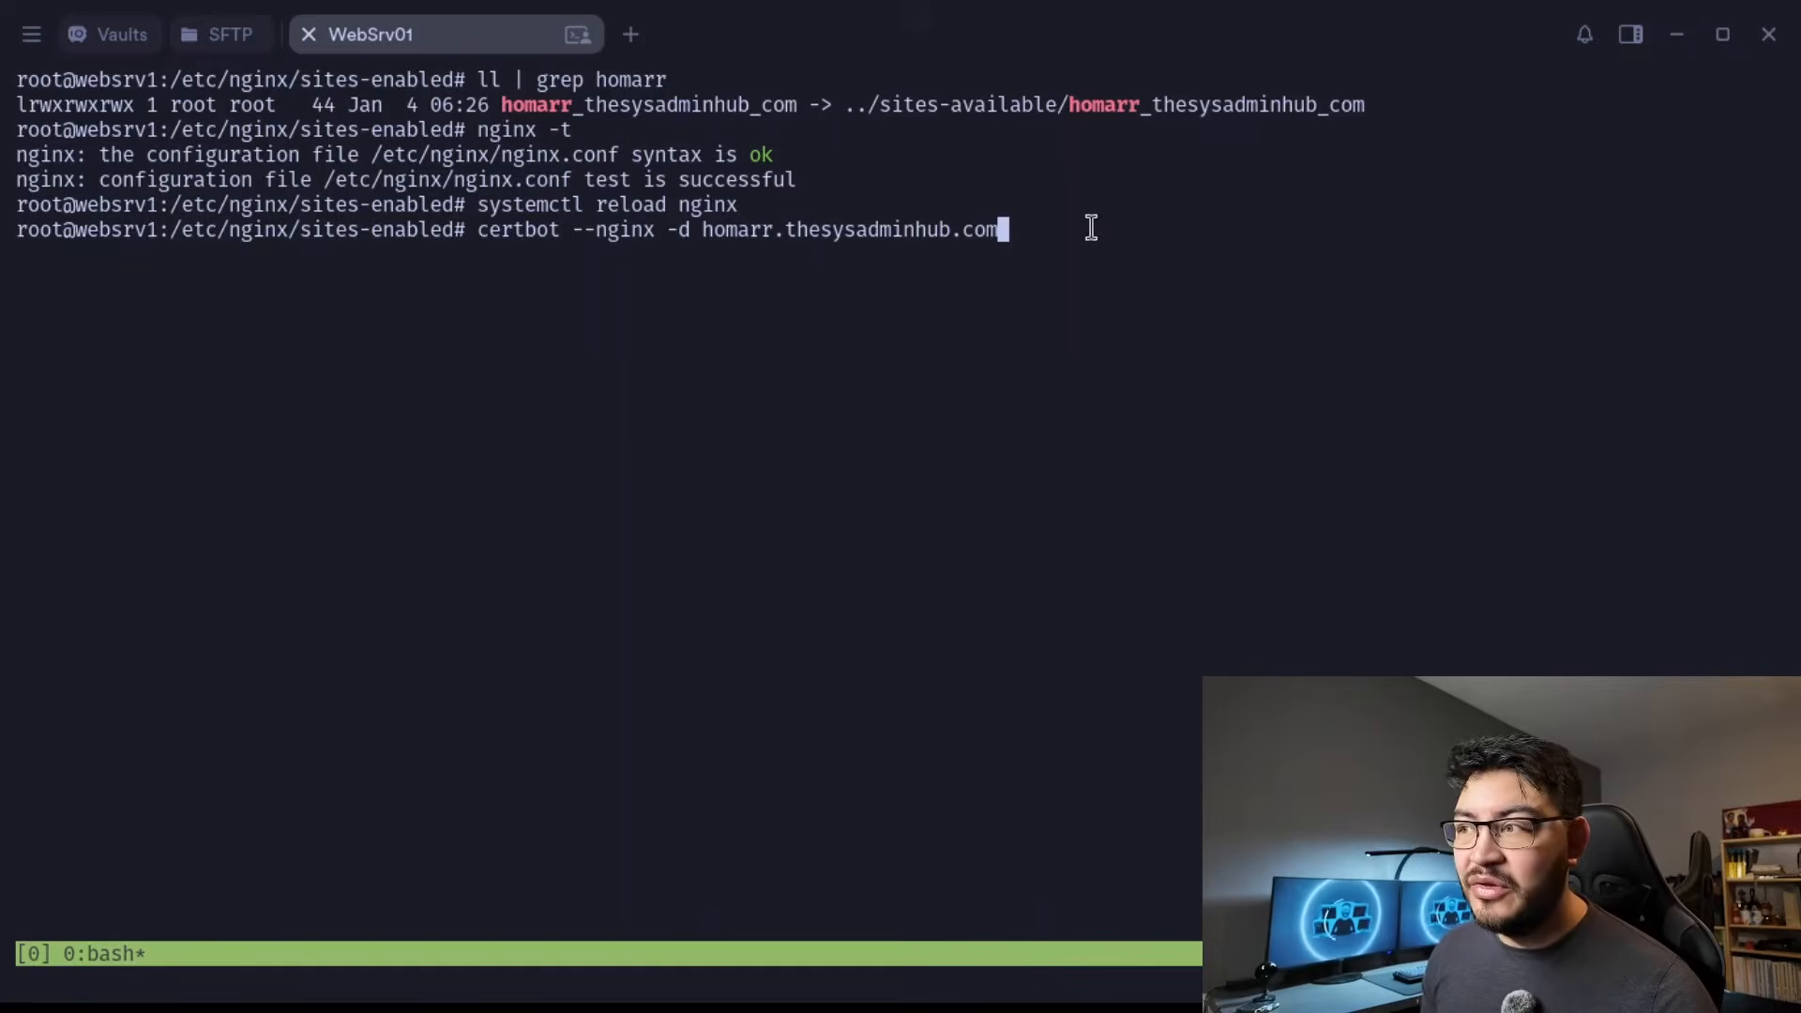
# Obtain a certificate for homarr.thesysadminhub.com with certbot --nginx, review the certbot-managed lines in the site configuration, and retest and reload nginx.
pyautogui.press('Return')
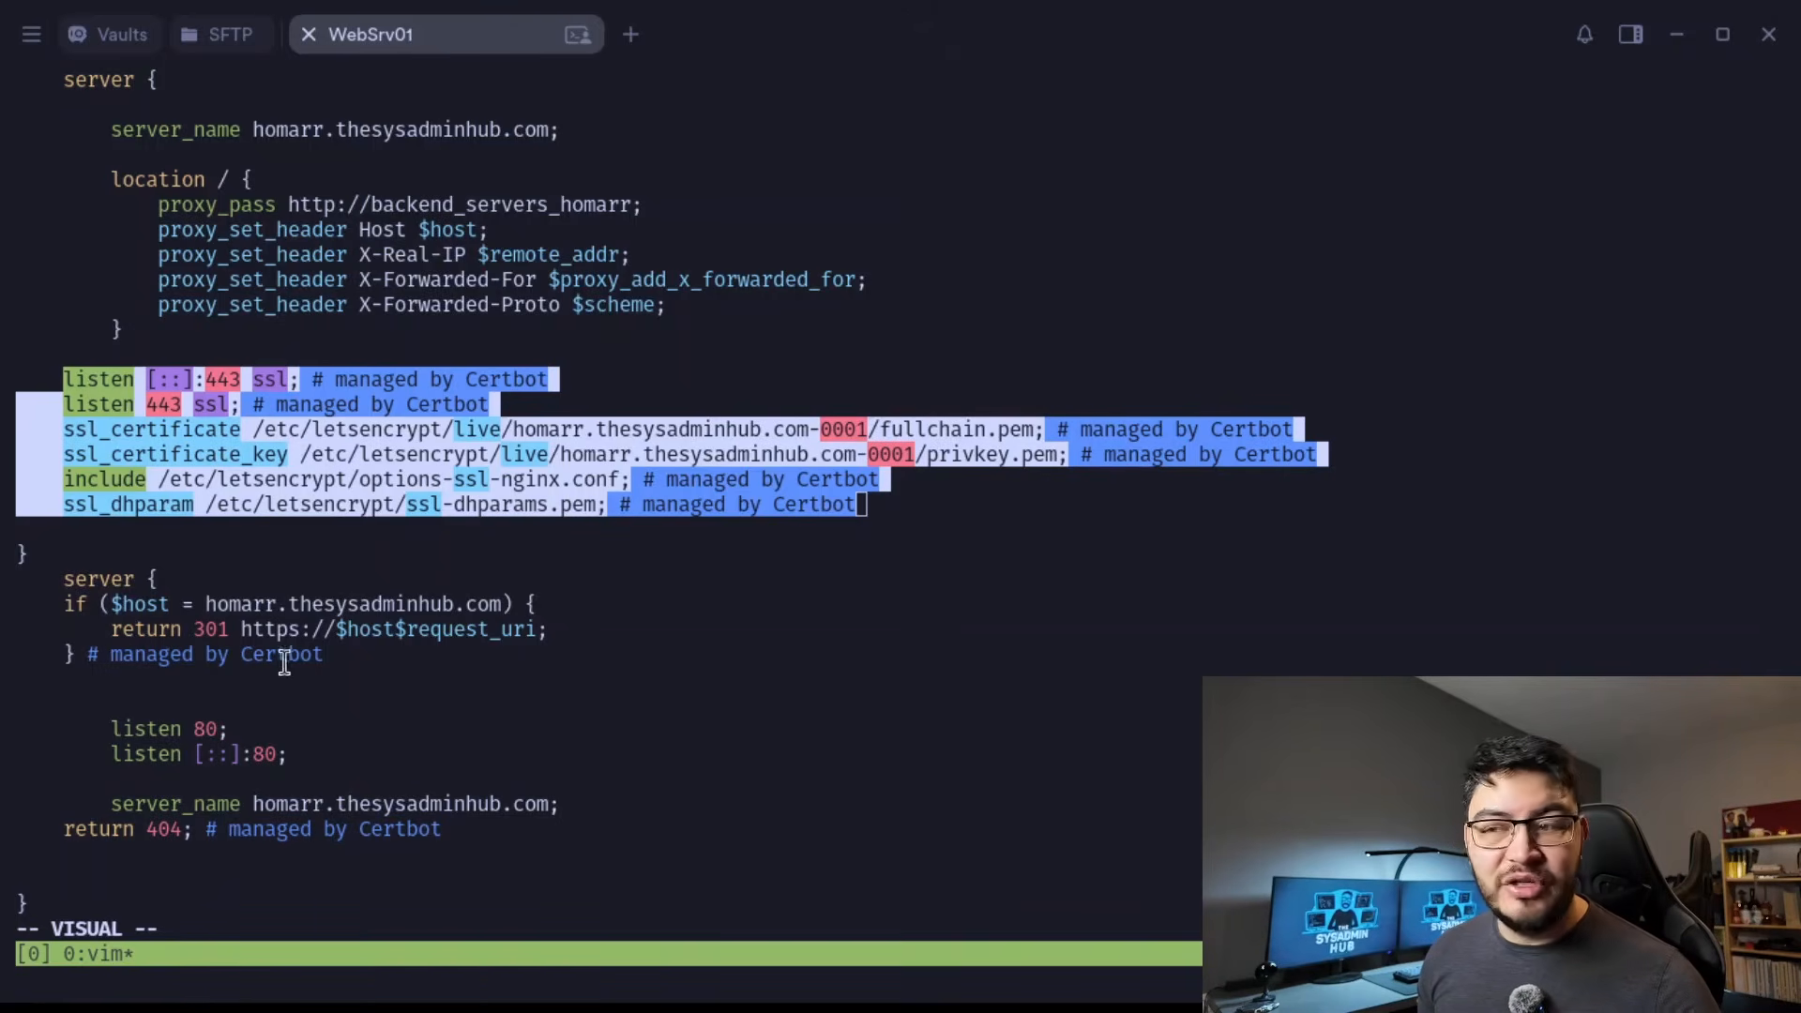
pyautogui.moveTo(305, 661); pyautogui.dragTo(122, 657)
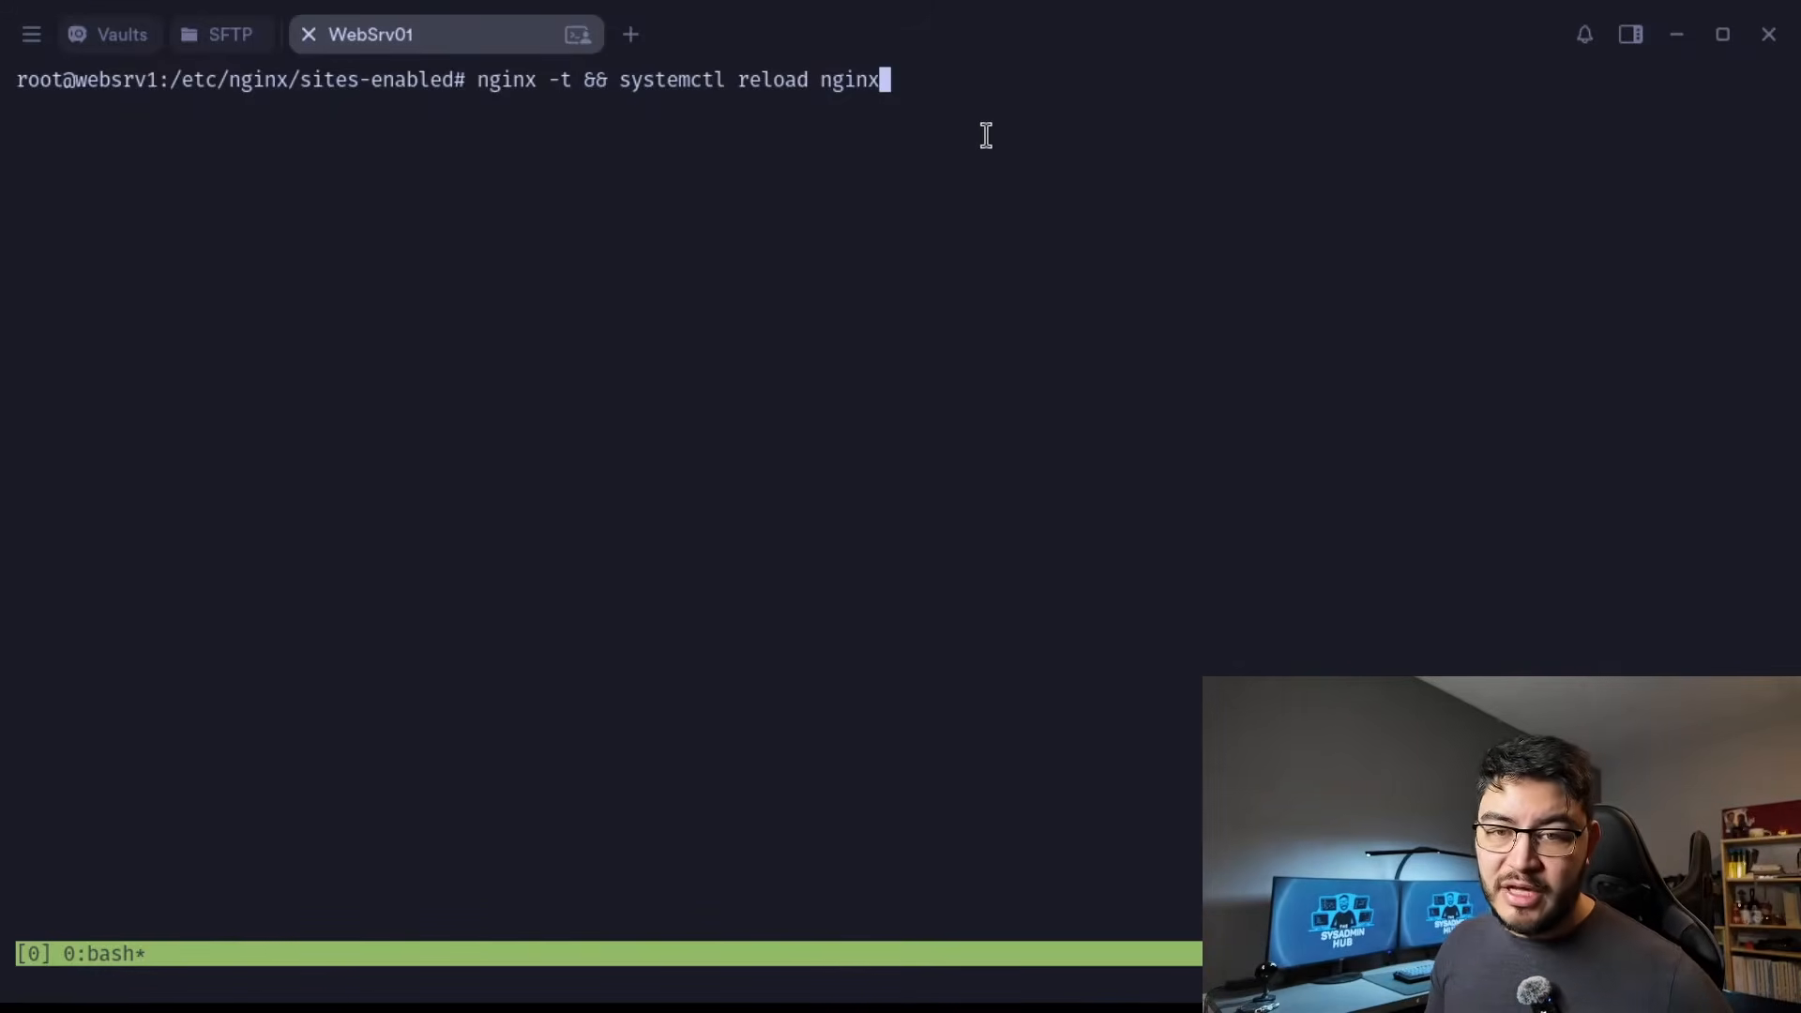
pyautogui.press('Return')
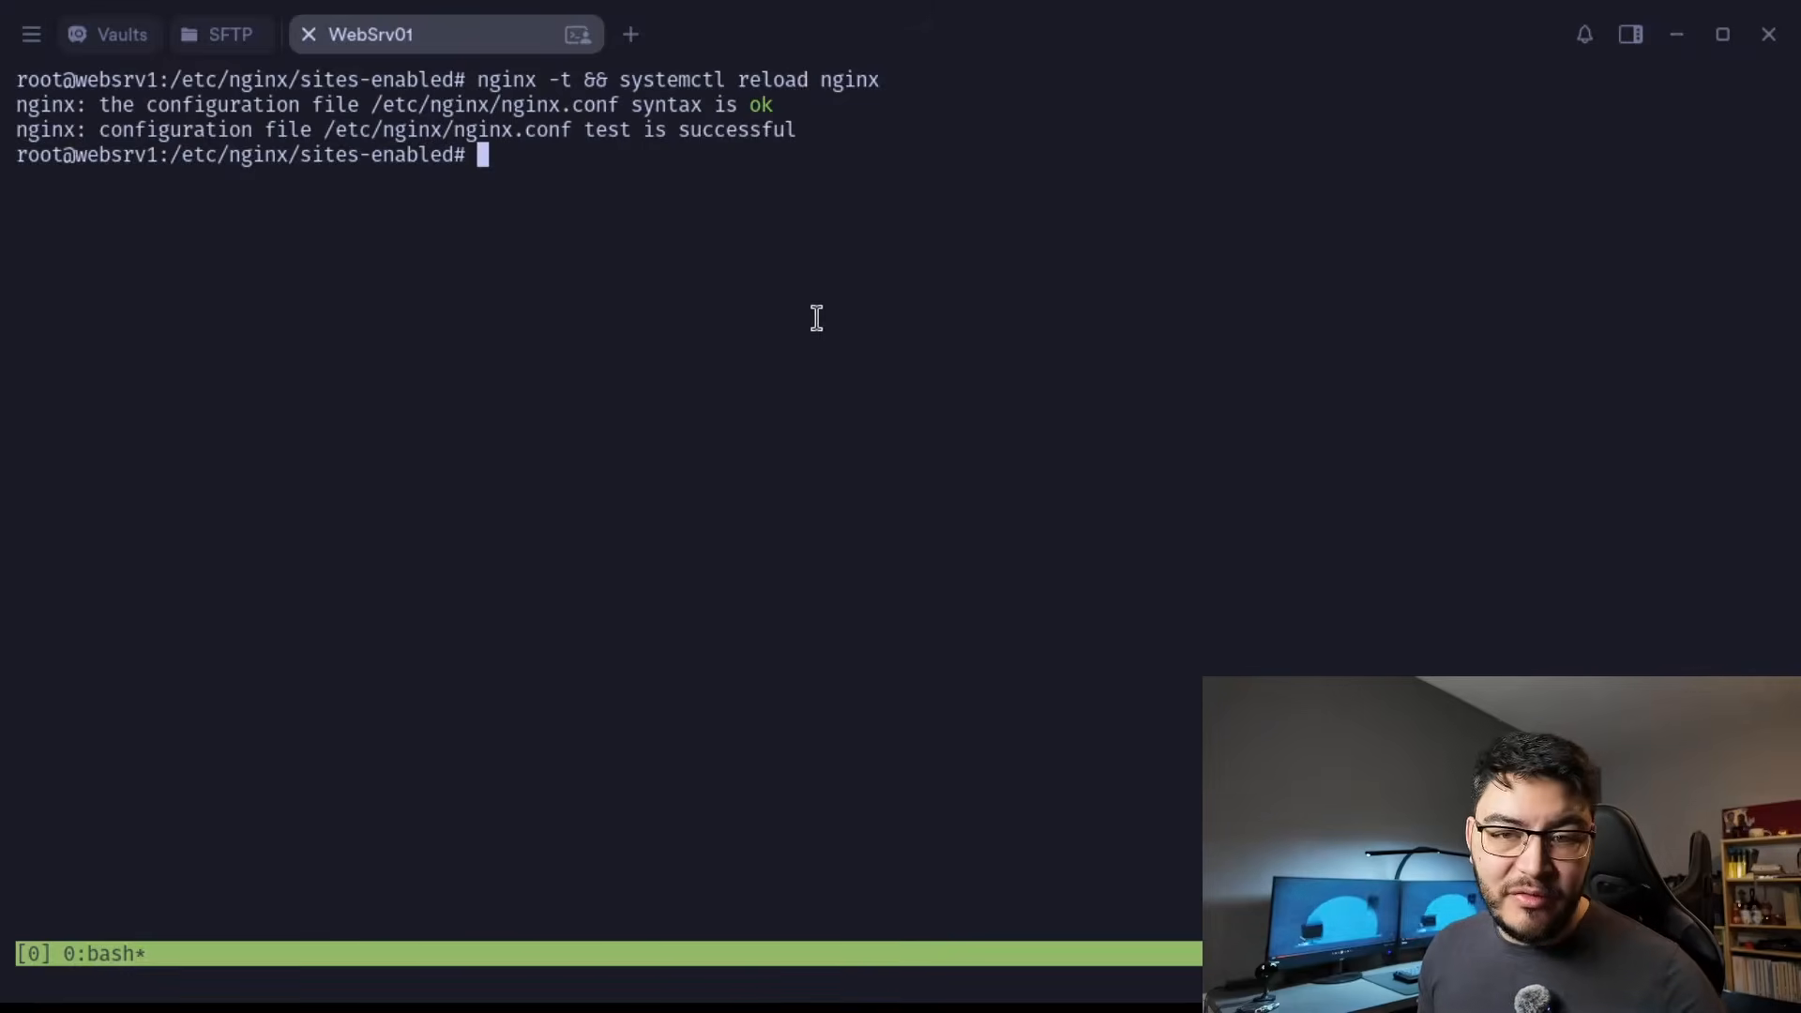
# In /docker/homarr, start the stack in detached mode with docker compose up -d and check the running containers for homarr.
pyautogui.write('cd /docker/homarr')
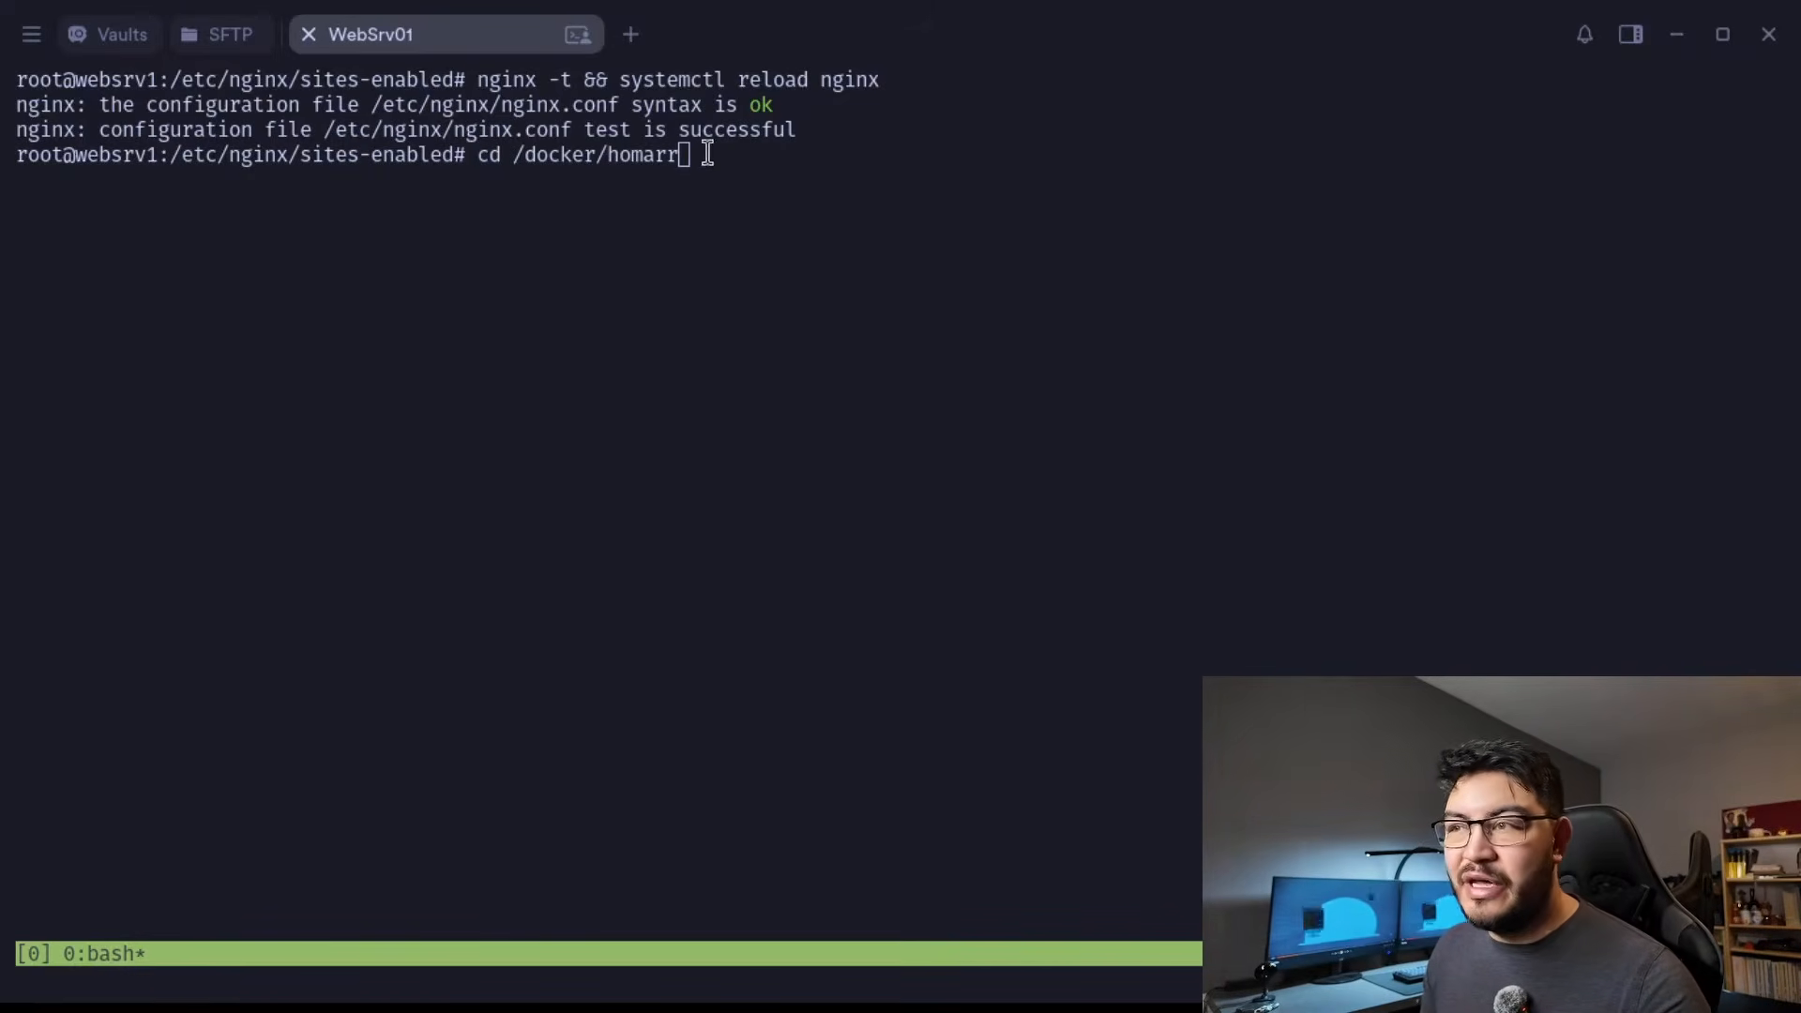
pyautogui.press('Return')
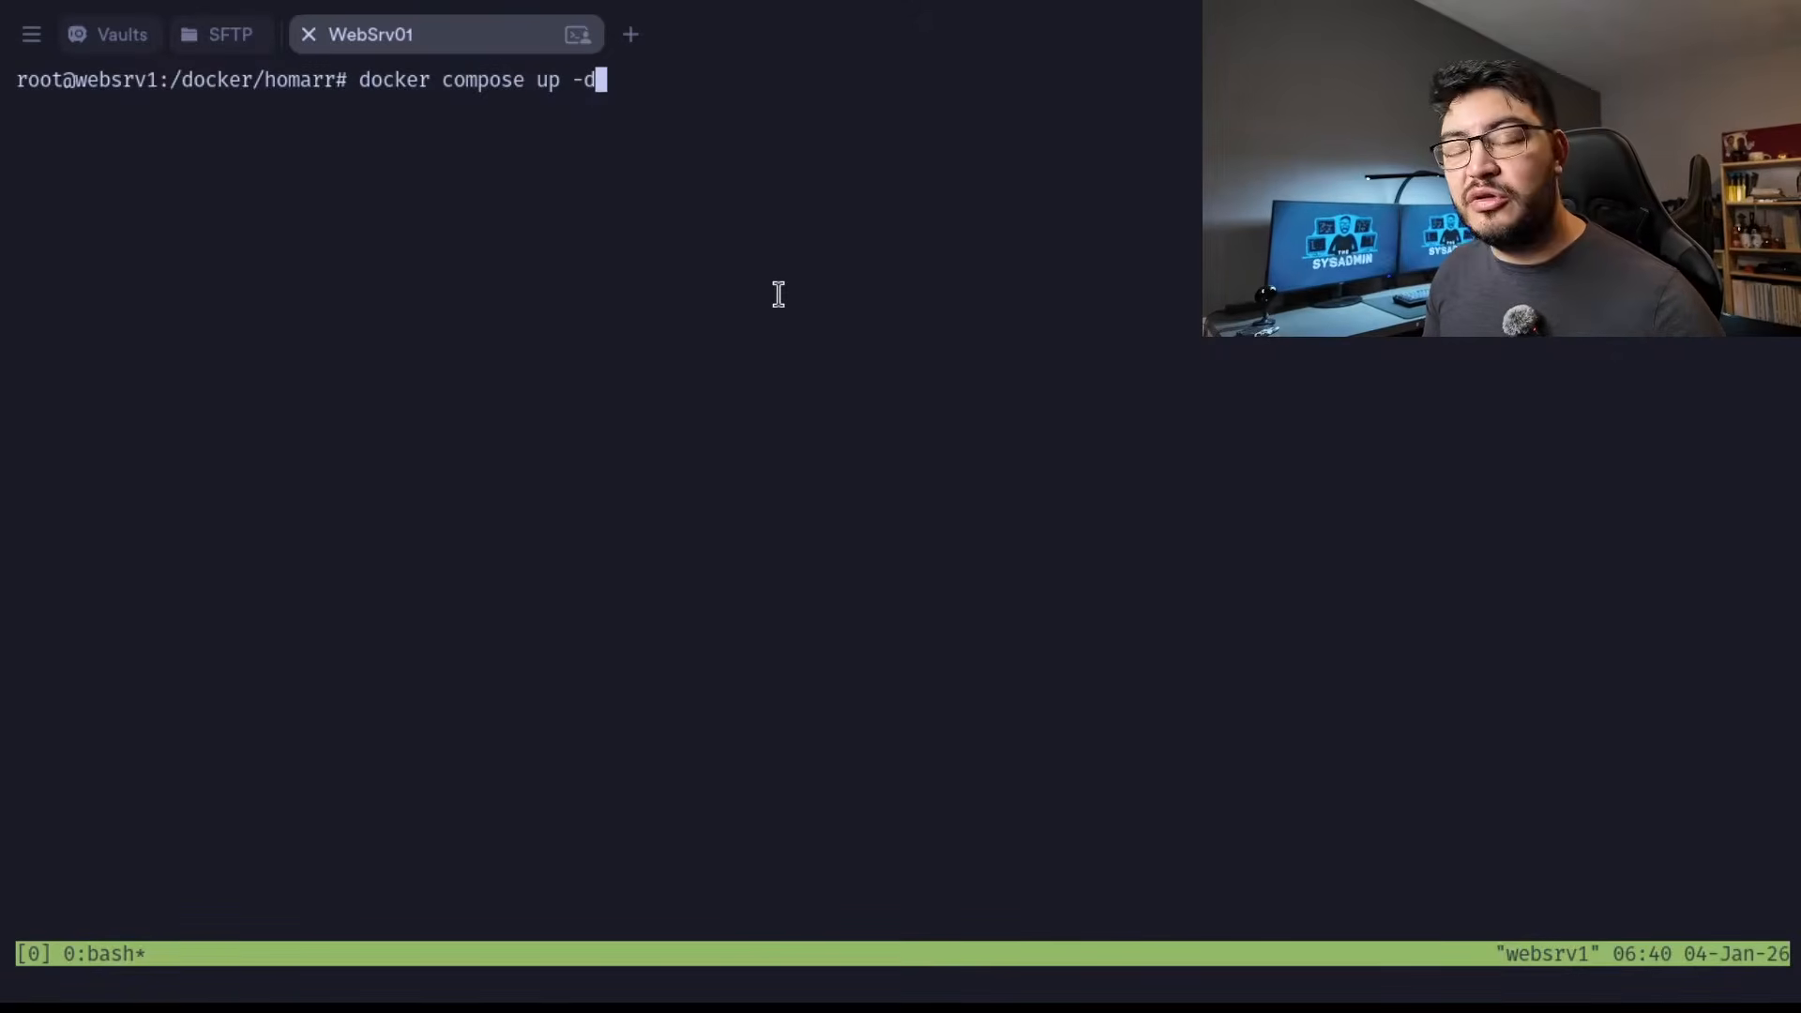
pyautogui.press('Return')
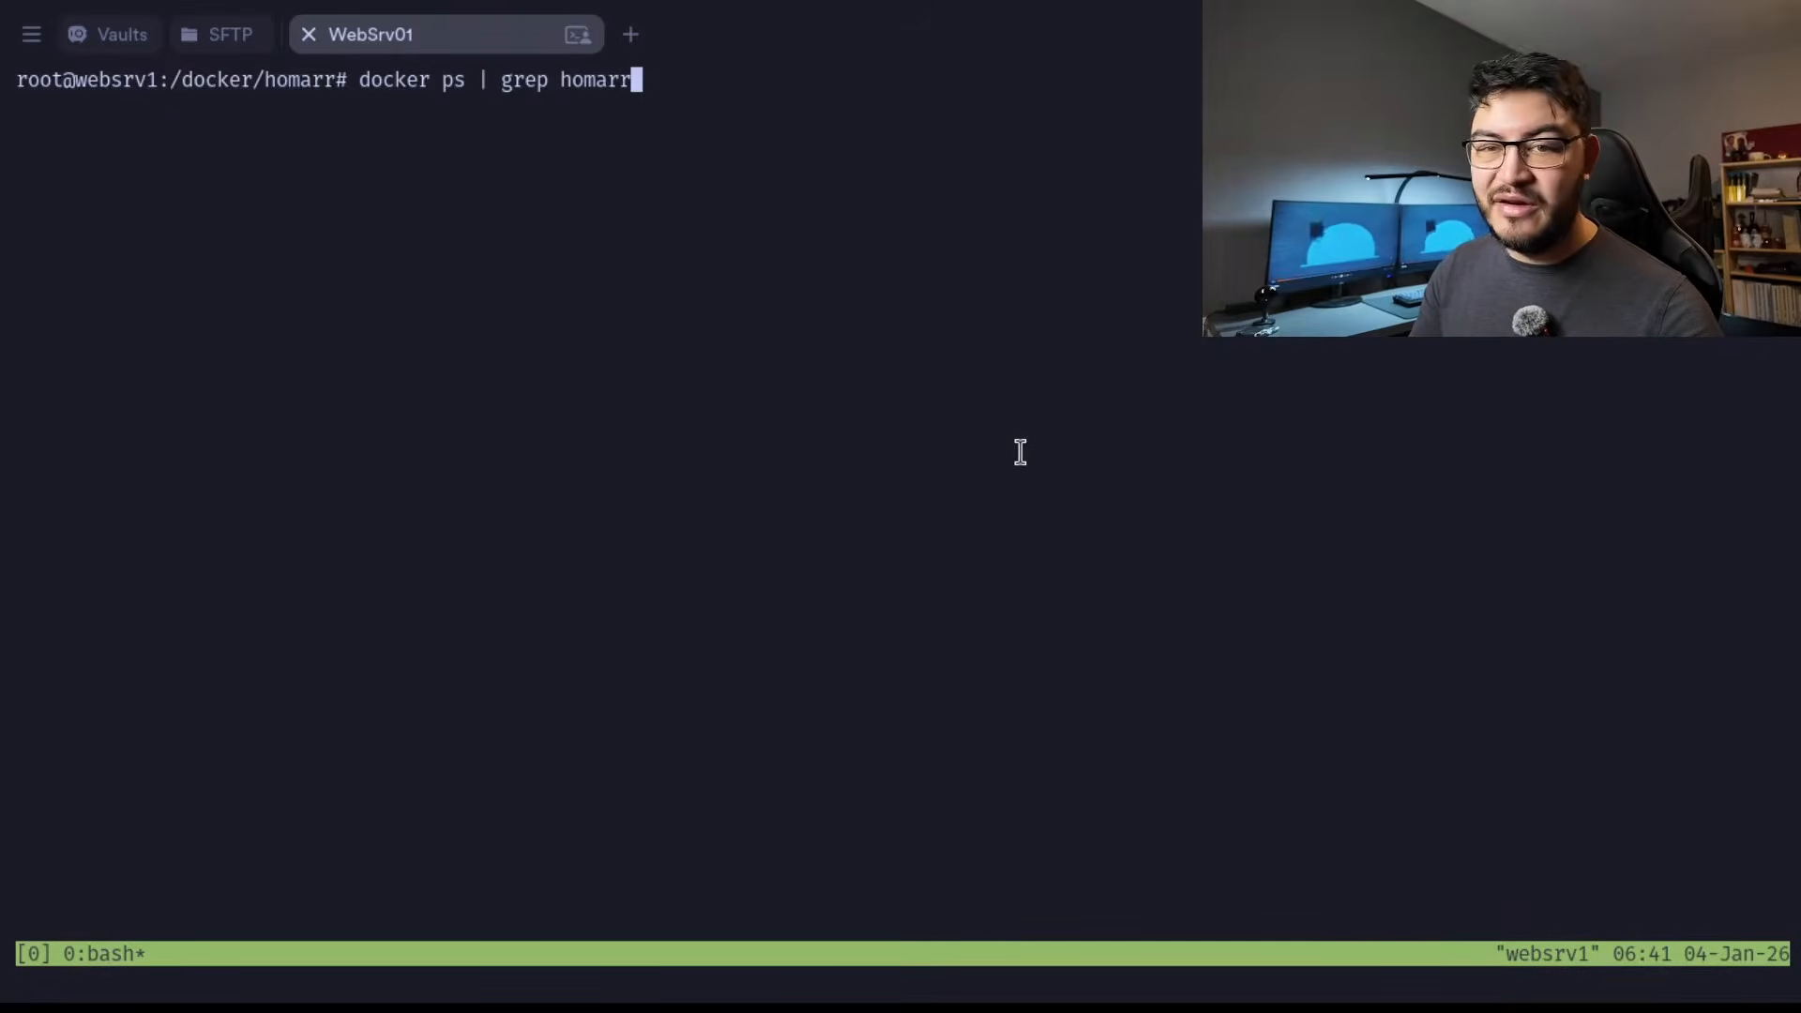
pyautogui.press('Return')
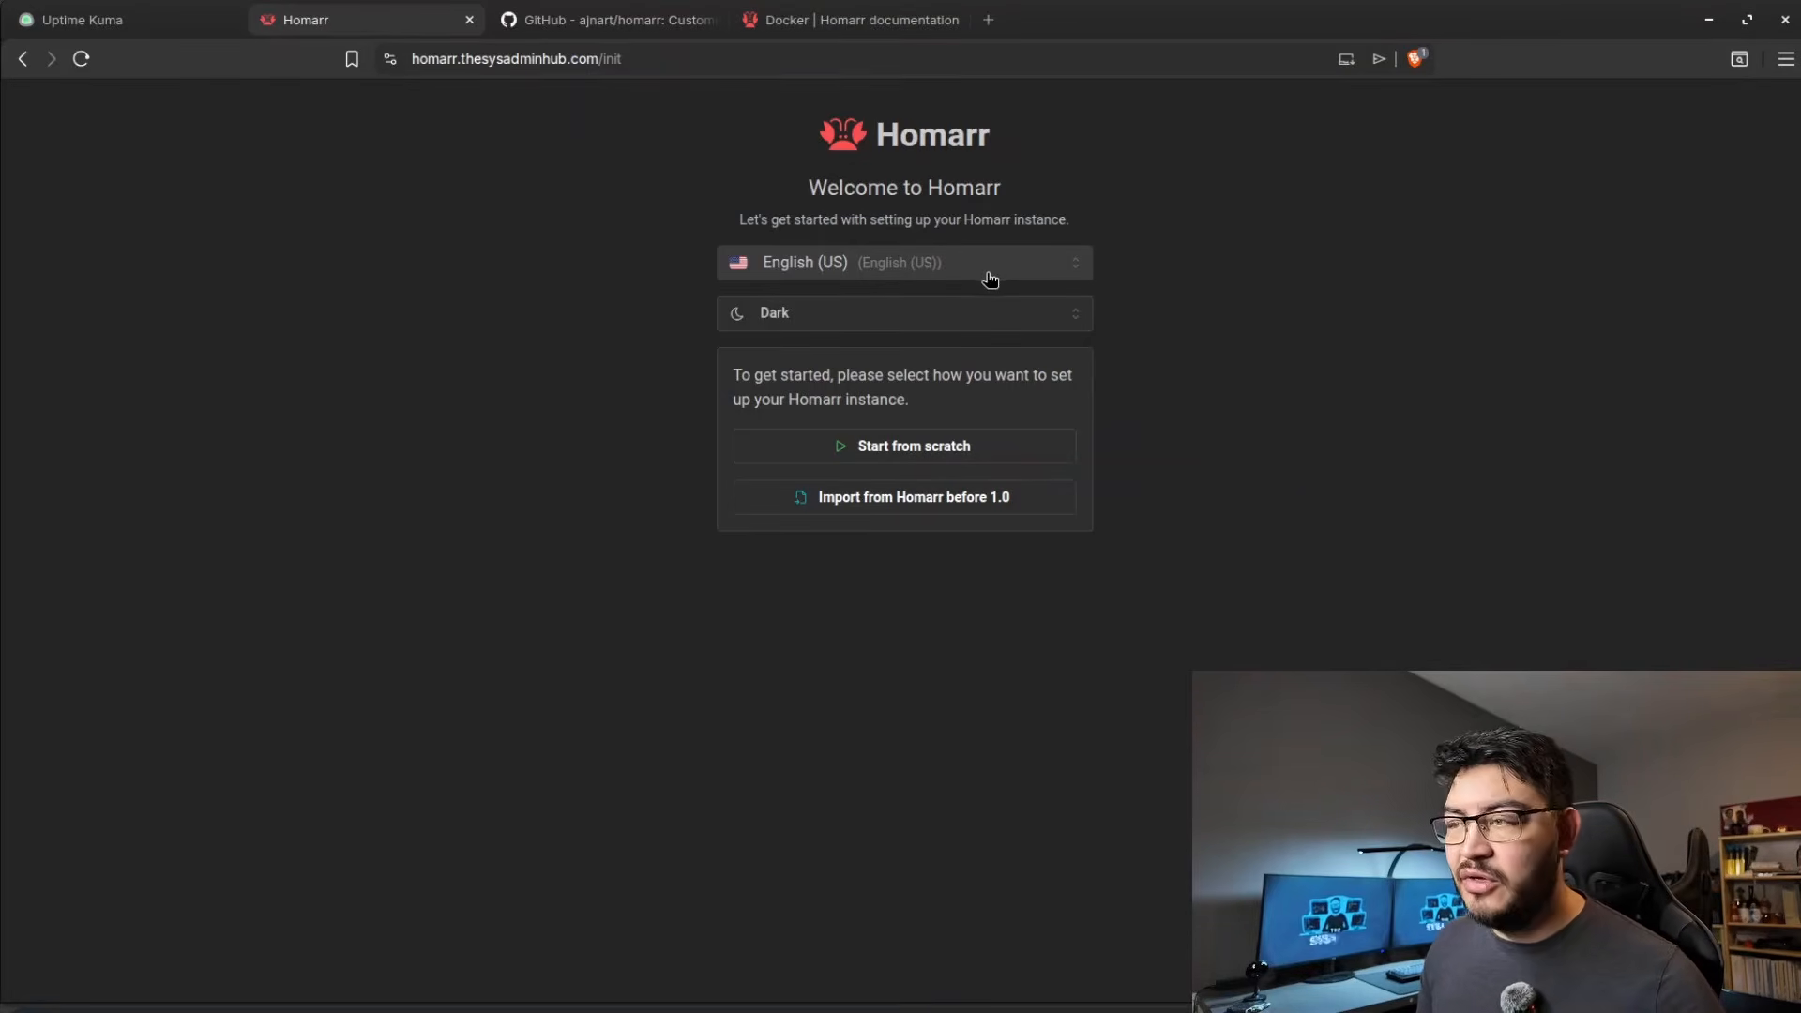
# In the browser, keep the Dark theme, start the Homarr setup from scratch and enter the administrator user's password.
pyautogui.click(831, 312)
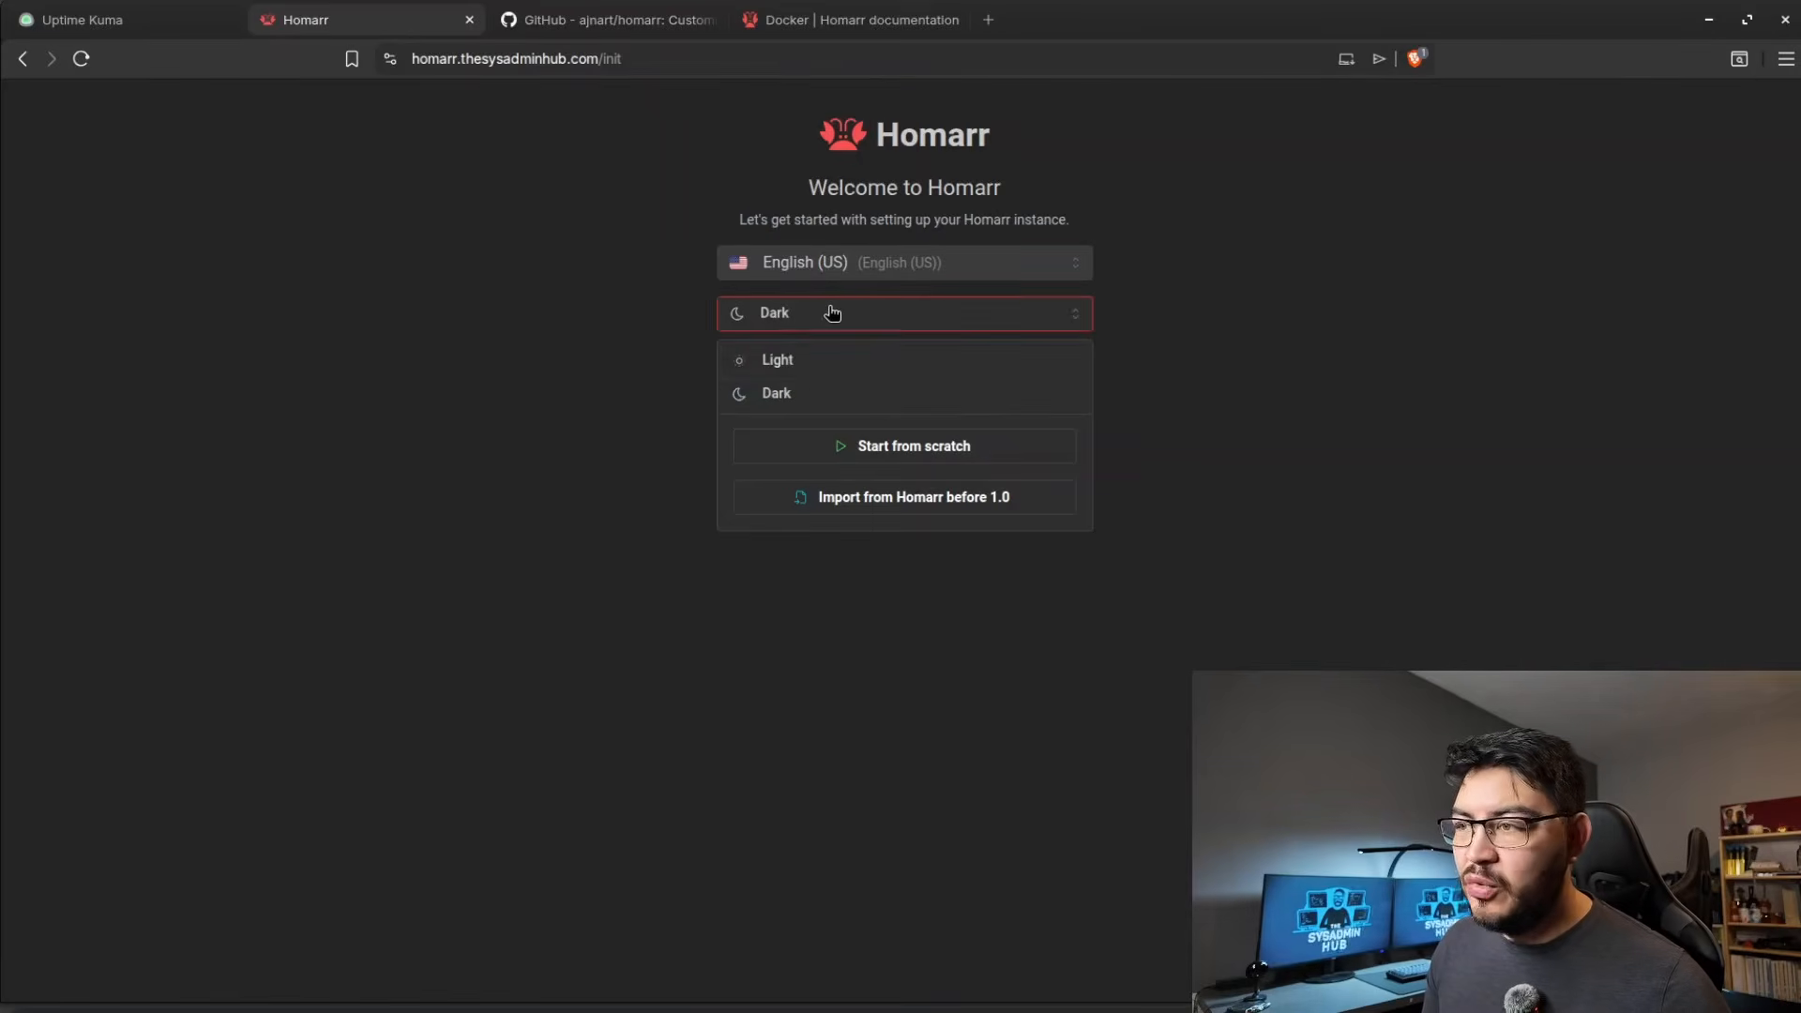
pyautogui.click(1168, 439)
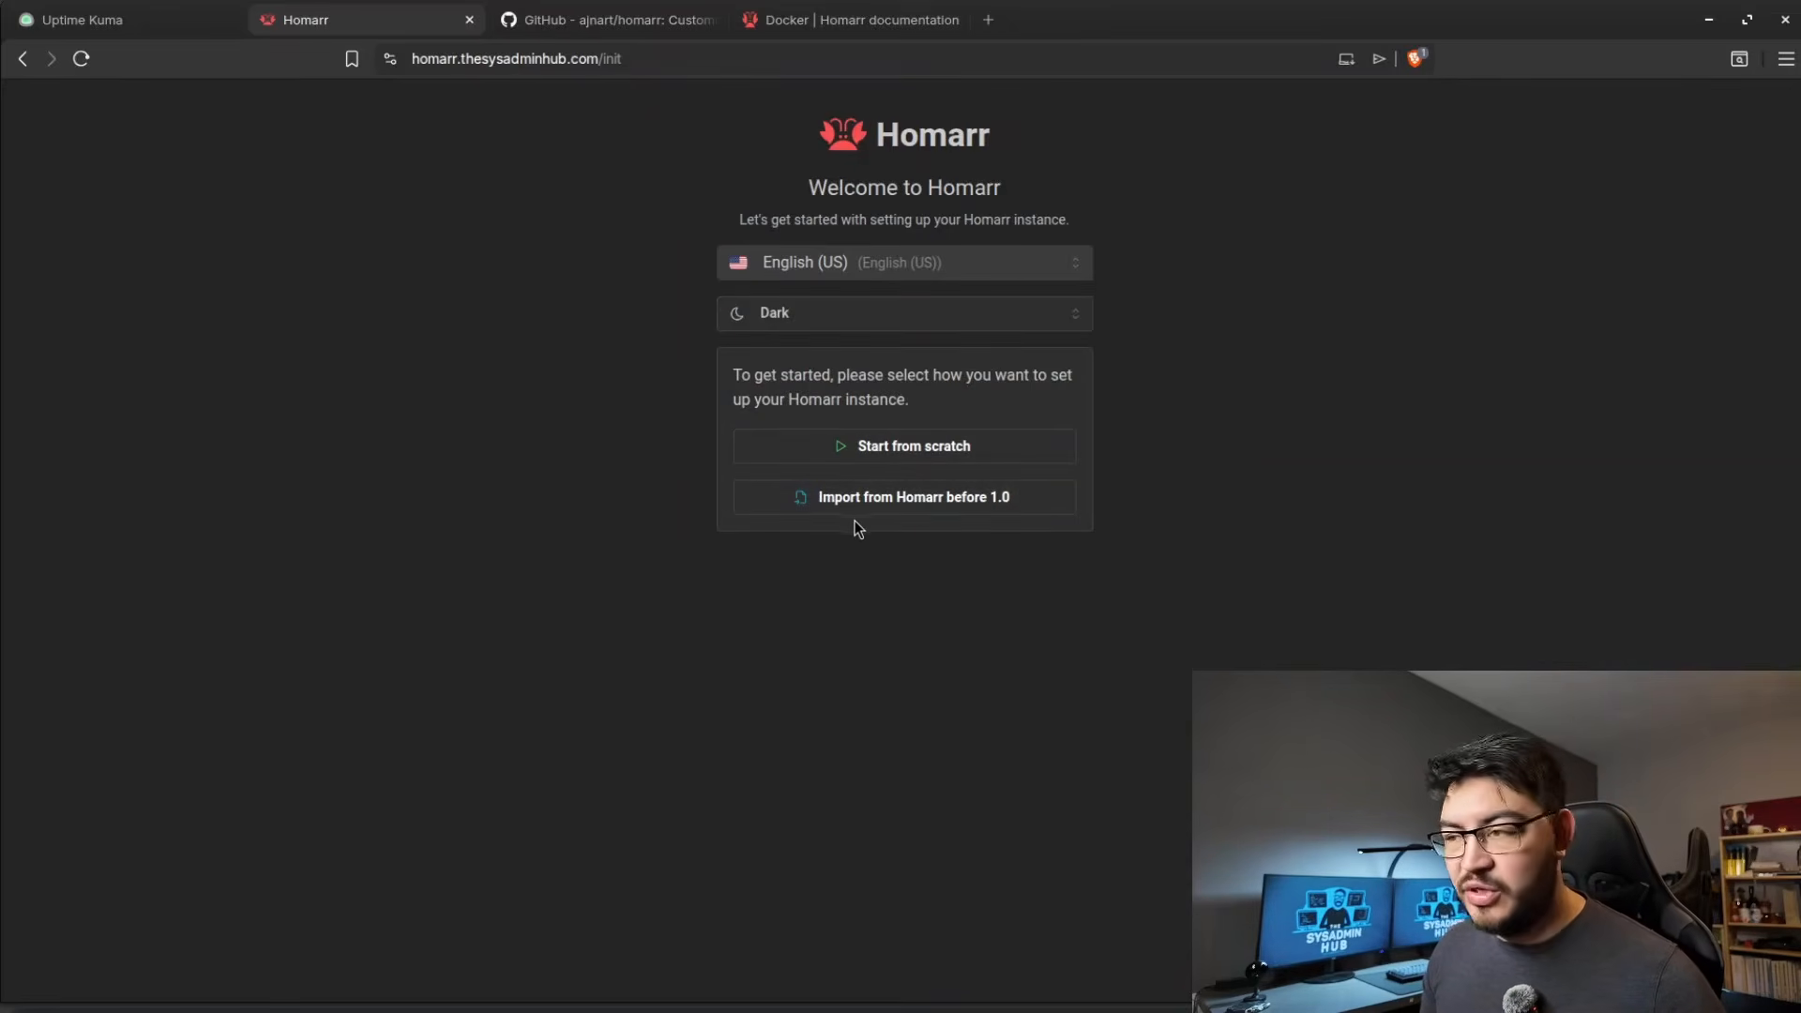
pyautogui.click(891, 449)
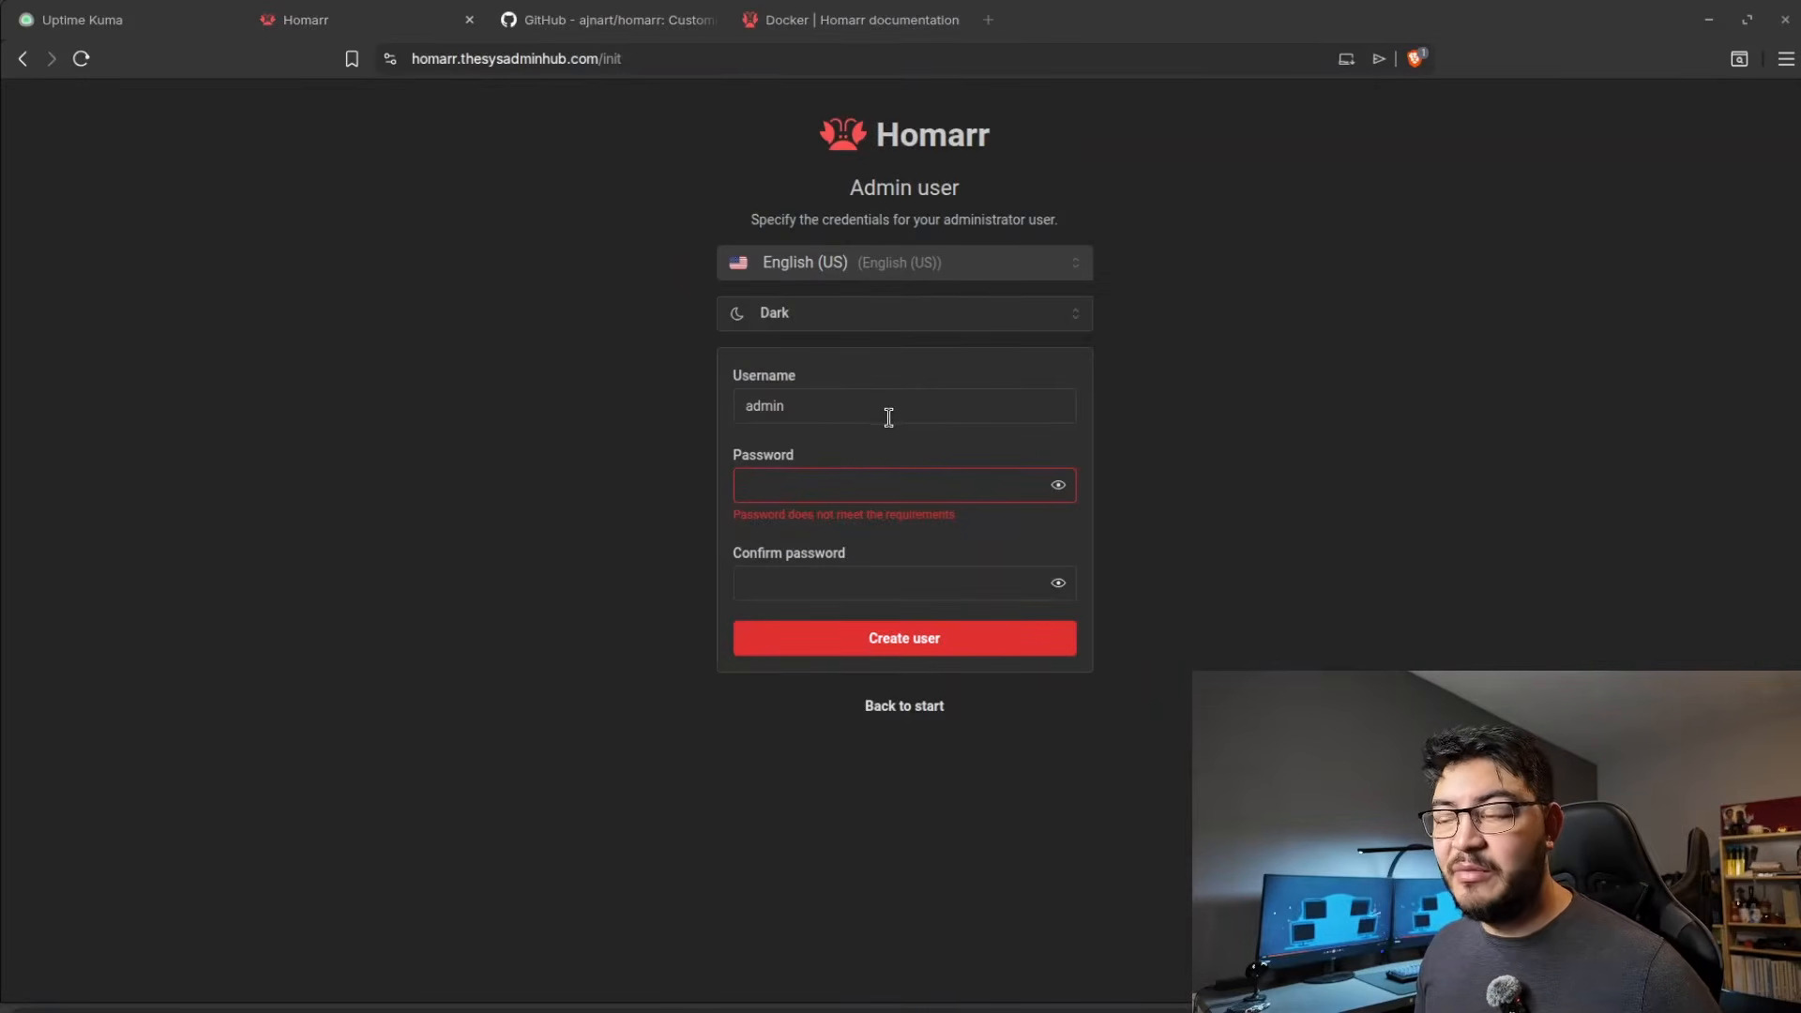
pyautogui.click(793, 481)
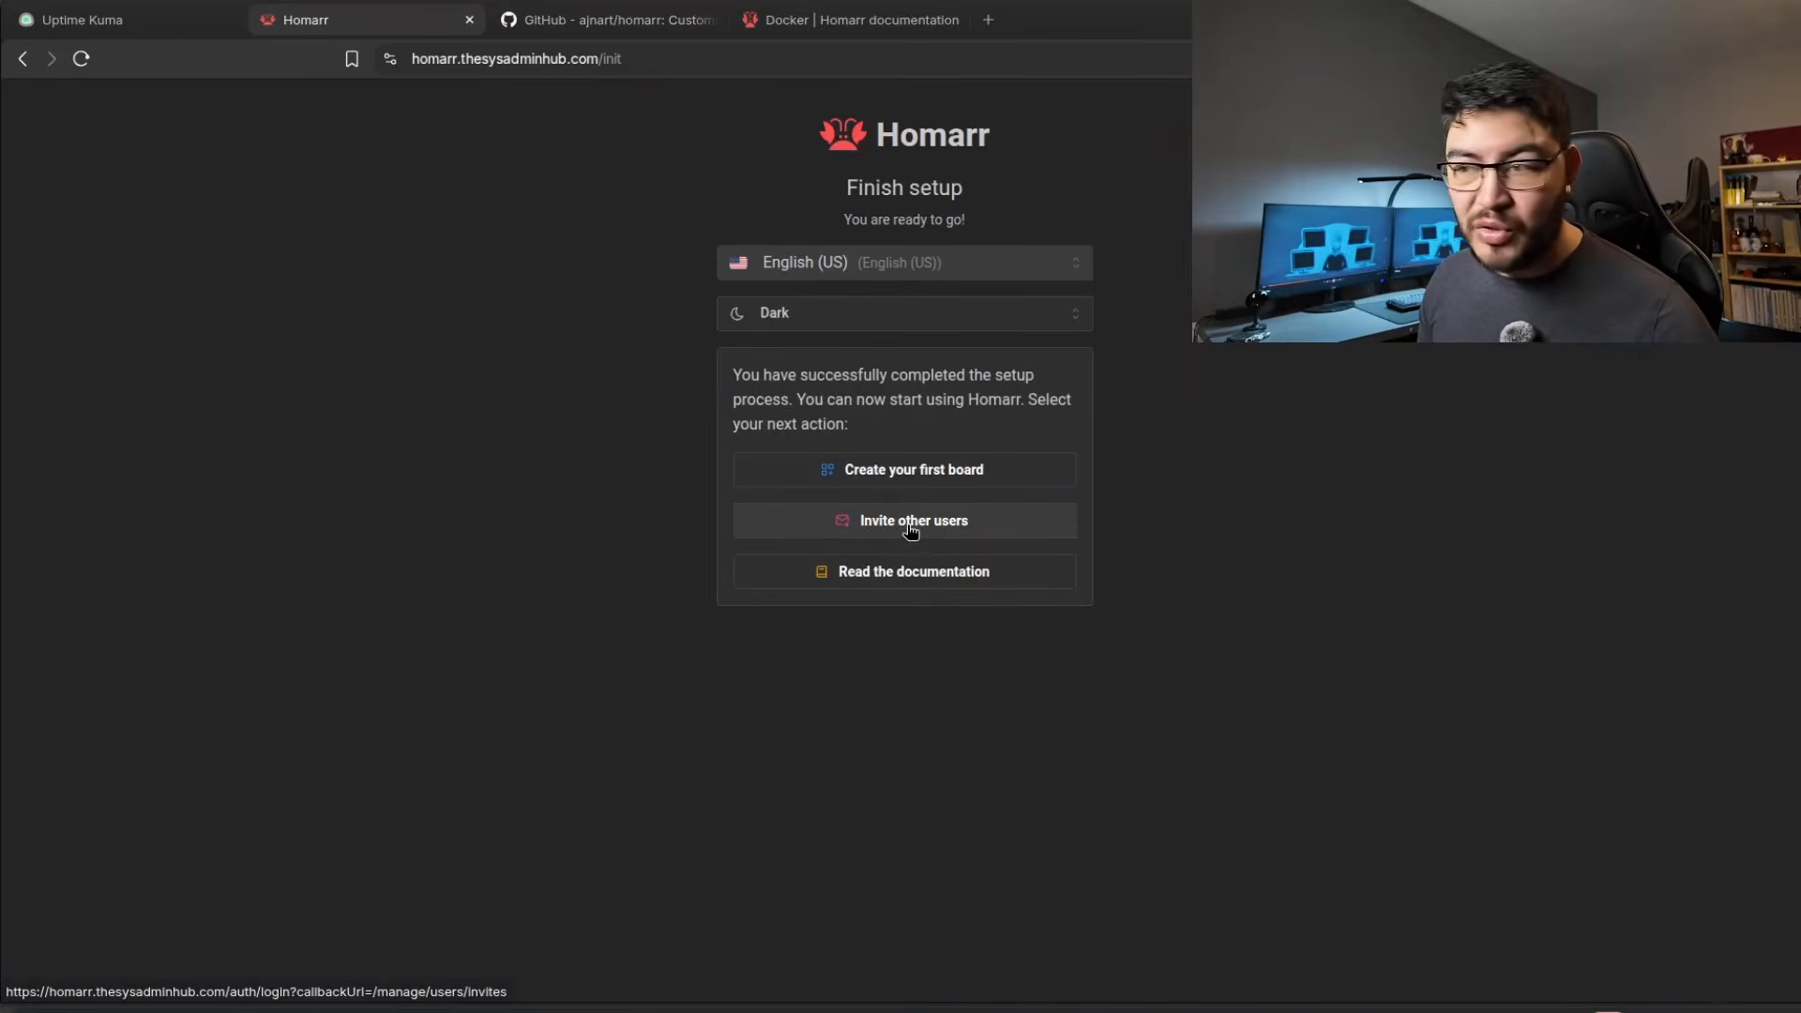
# Create a first Homarr board named "board" with the default column count and public access left off.
pyautogui.click(901, 487)
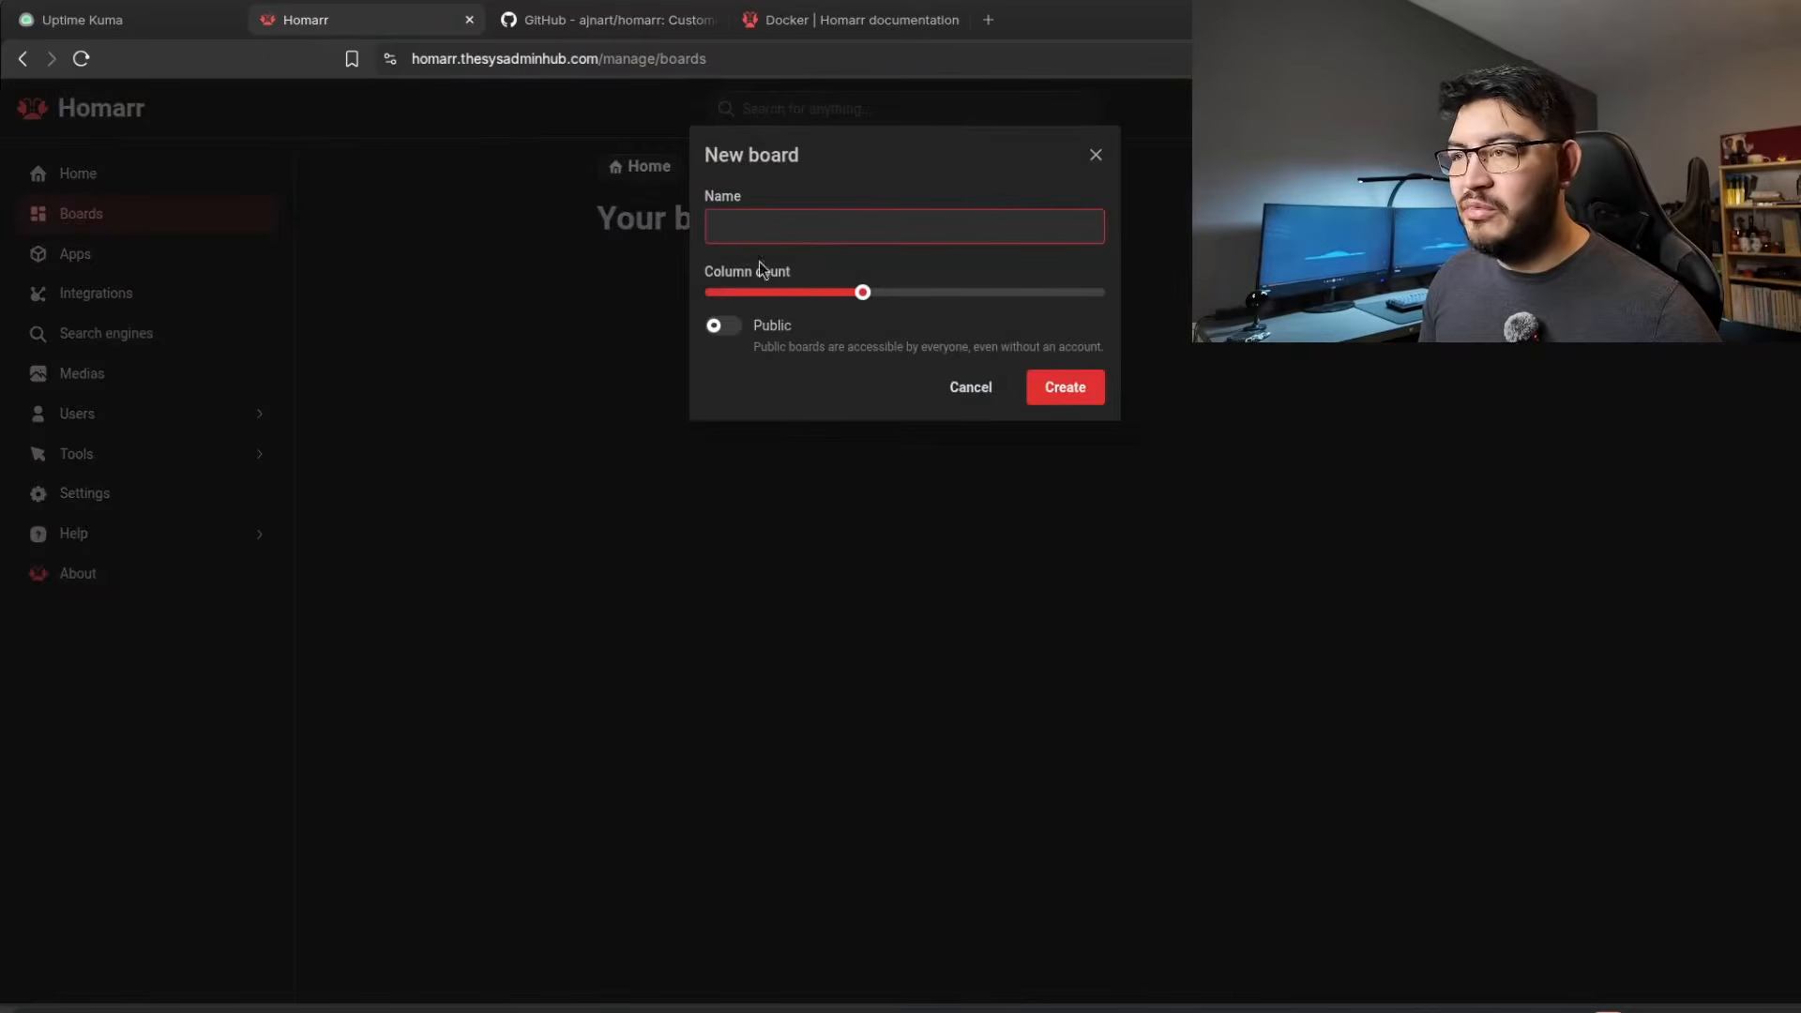
pyautogui.click(763, 229)
pyautogui.write('board')
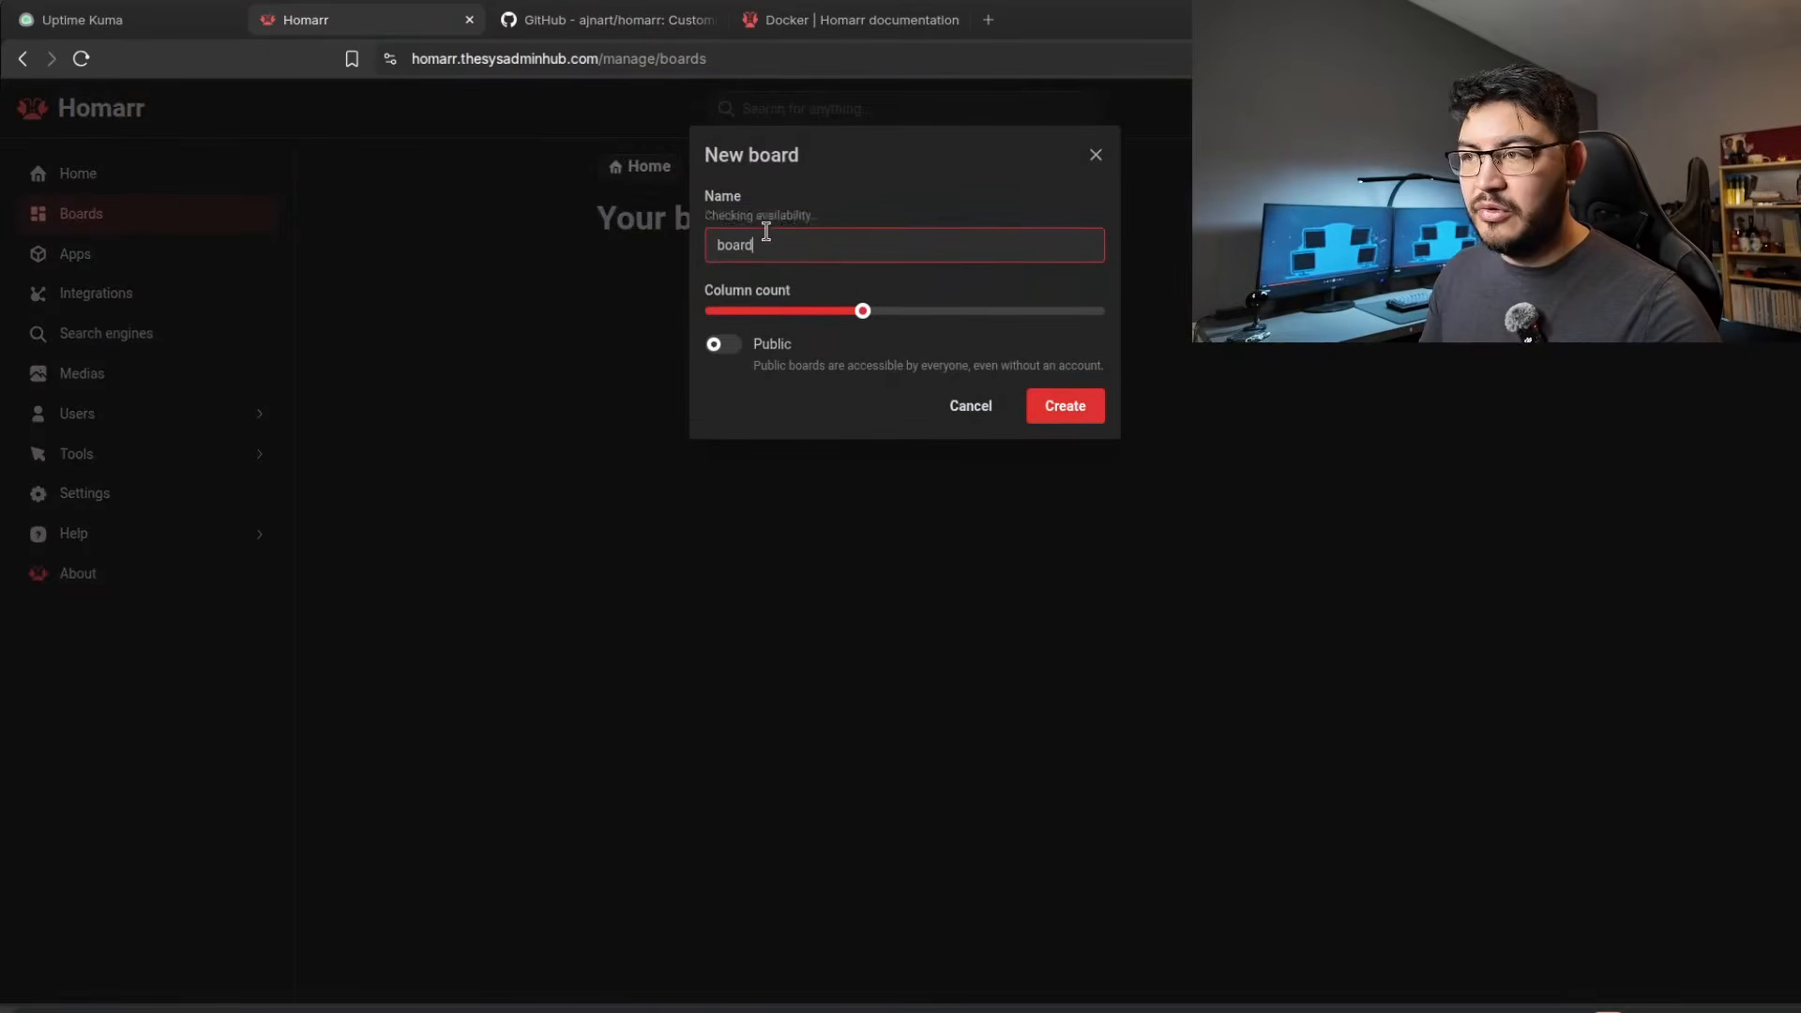
pyautogui.click(1065, 405)
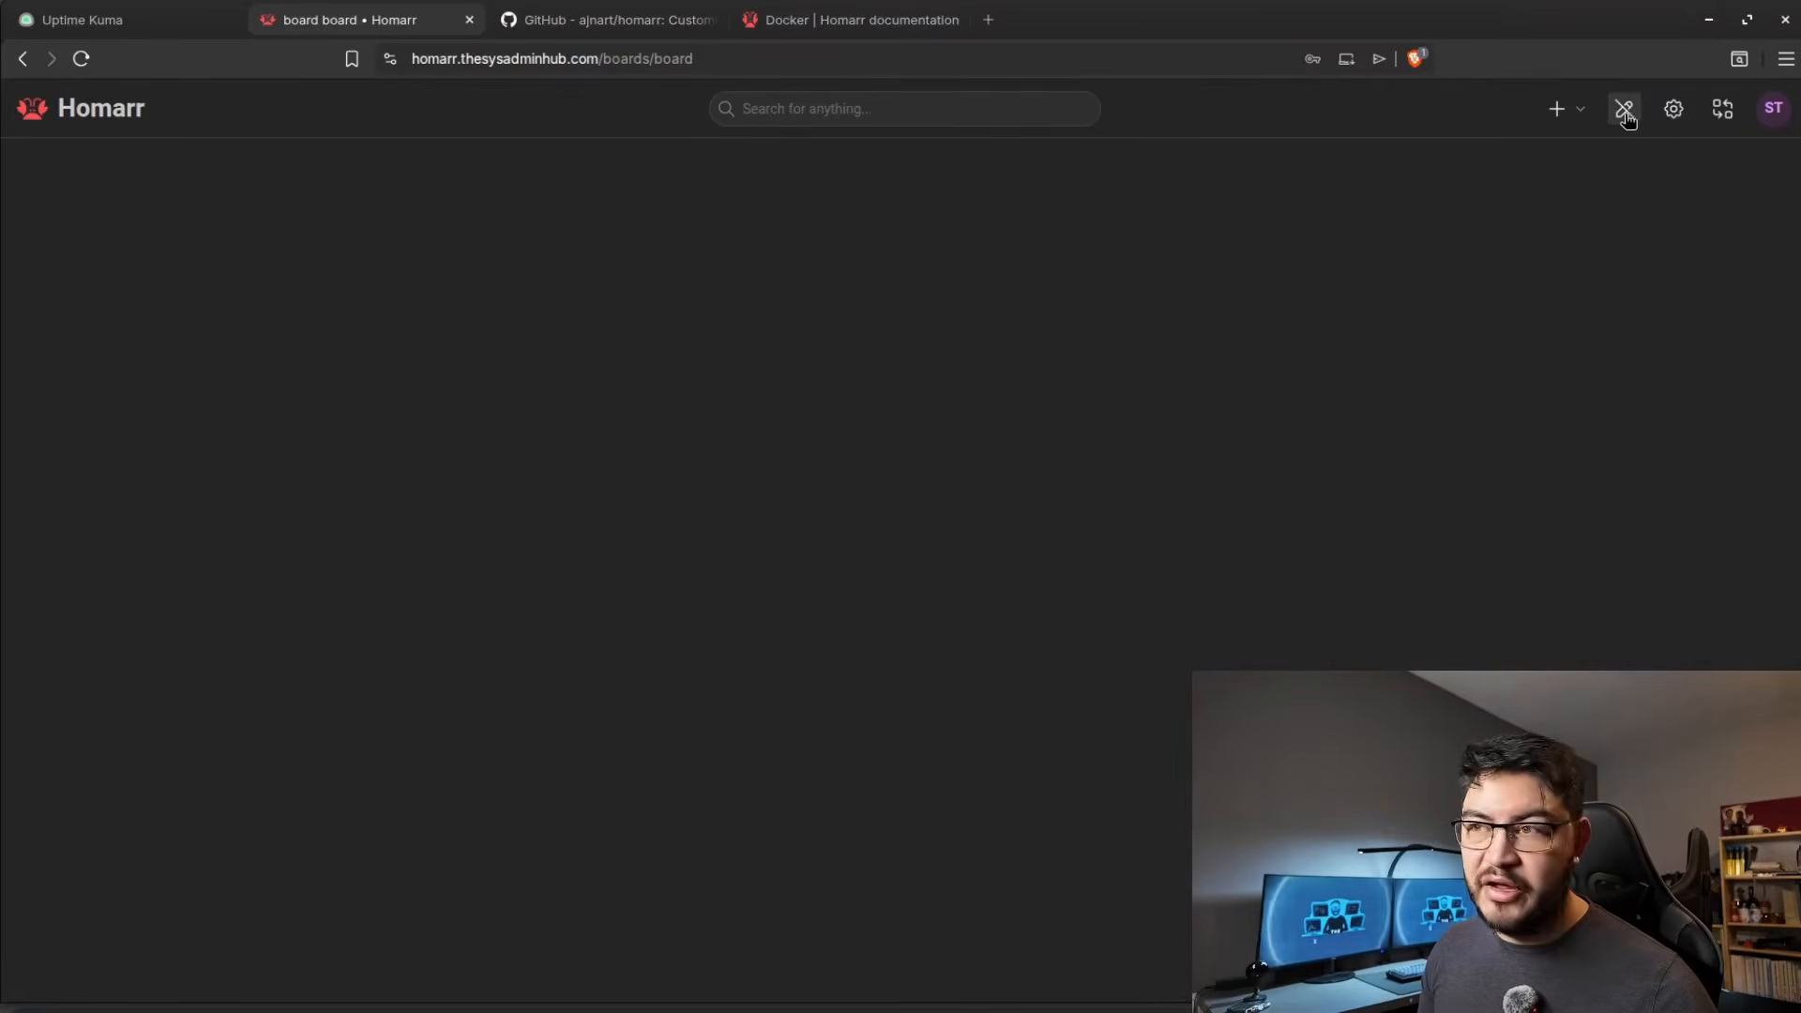
# Add a Calendar widget to the new board.
pyautogui.click(1571, 124)
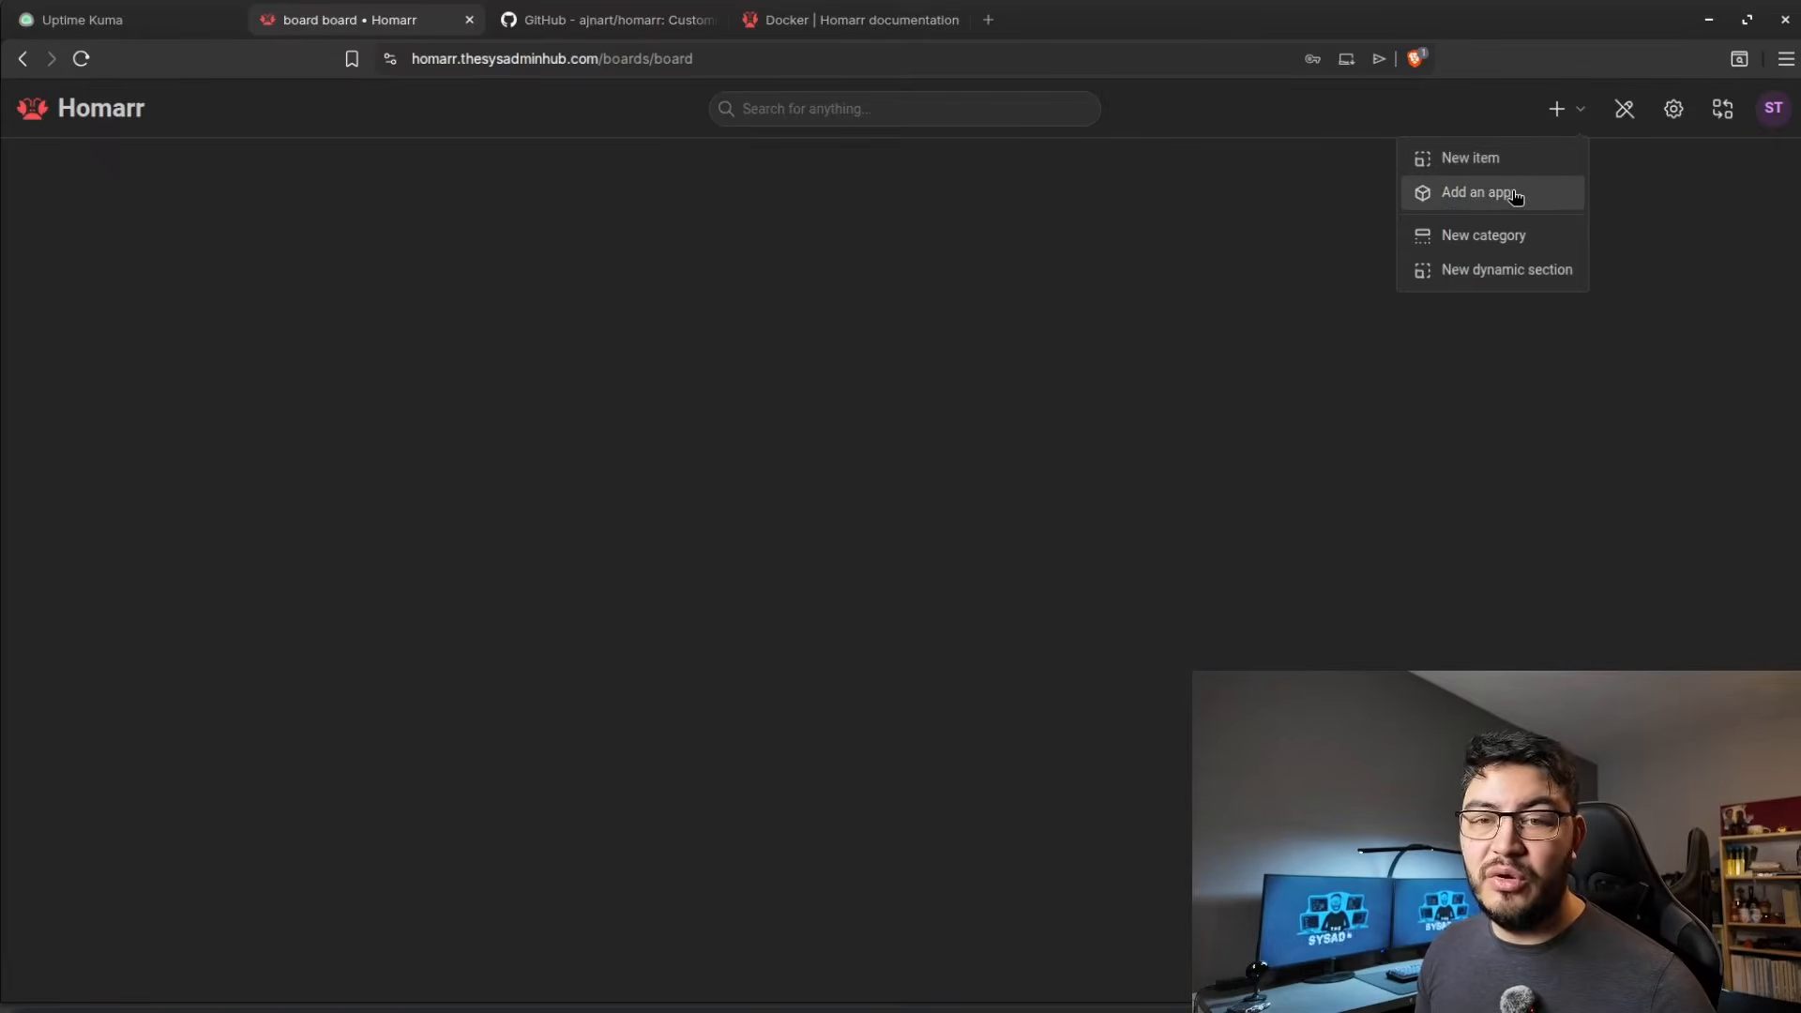
pyautogui.click(1500, 161)
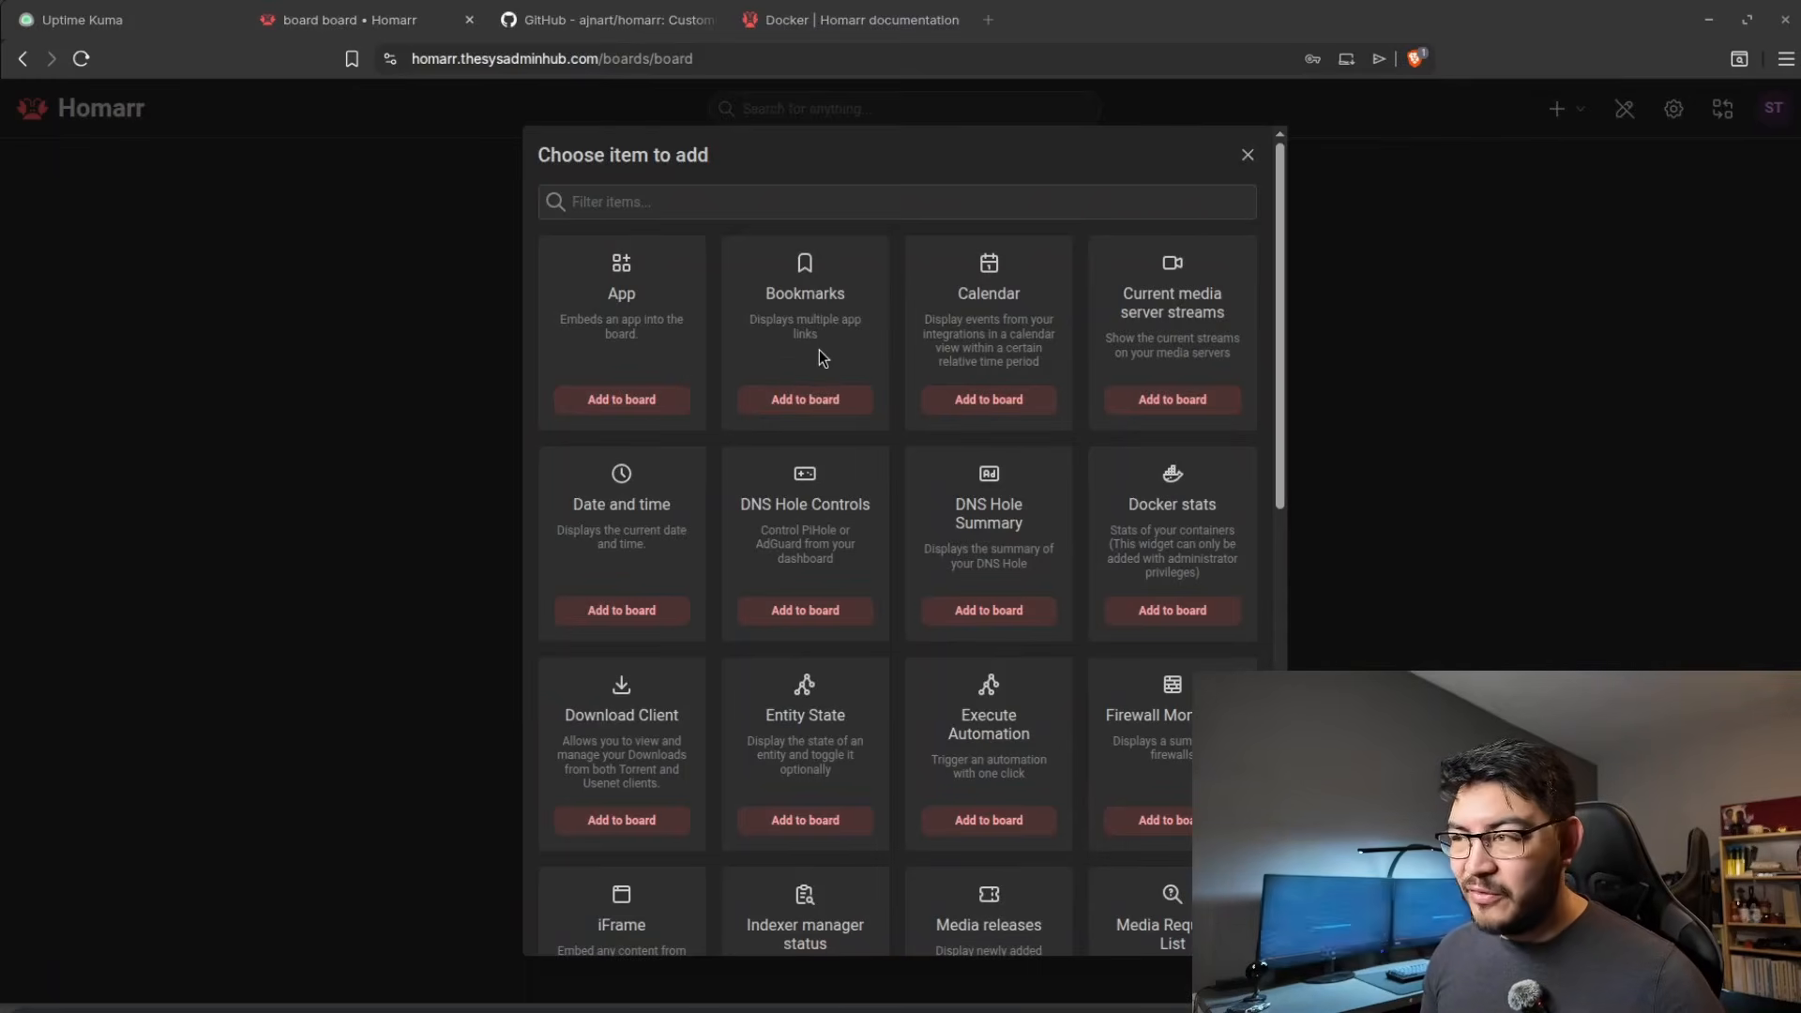
pyautogui.click(1026, 405)
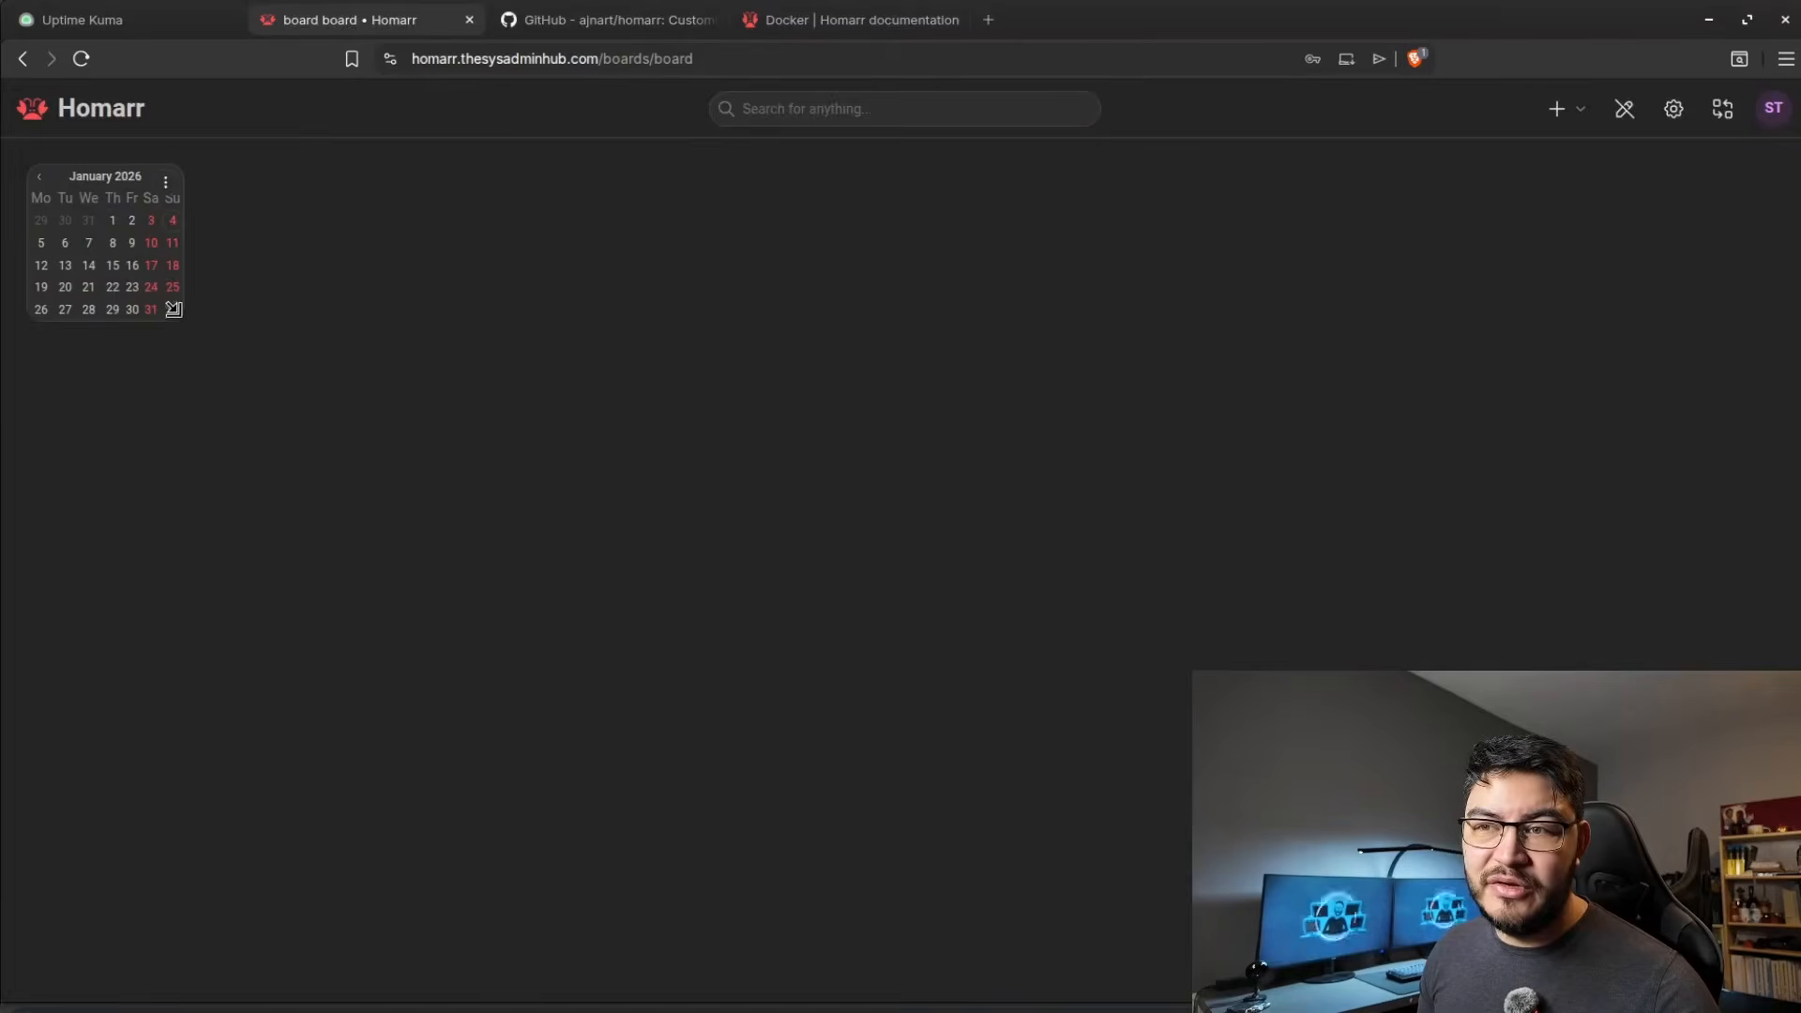
# Add a Date and time widget to the board and widen it to two grid columns.
pyautogui.click(1559, 109)
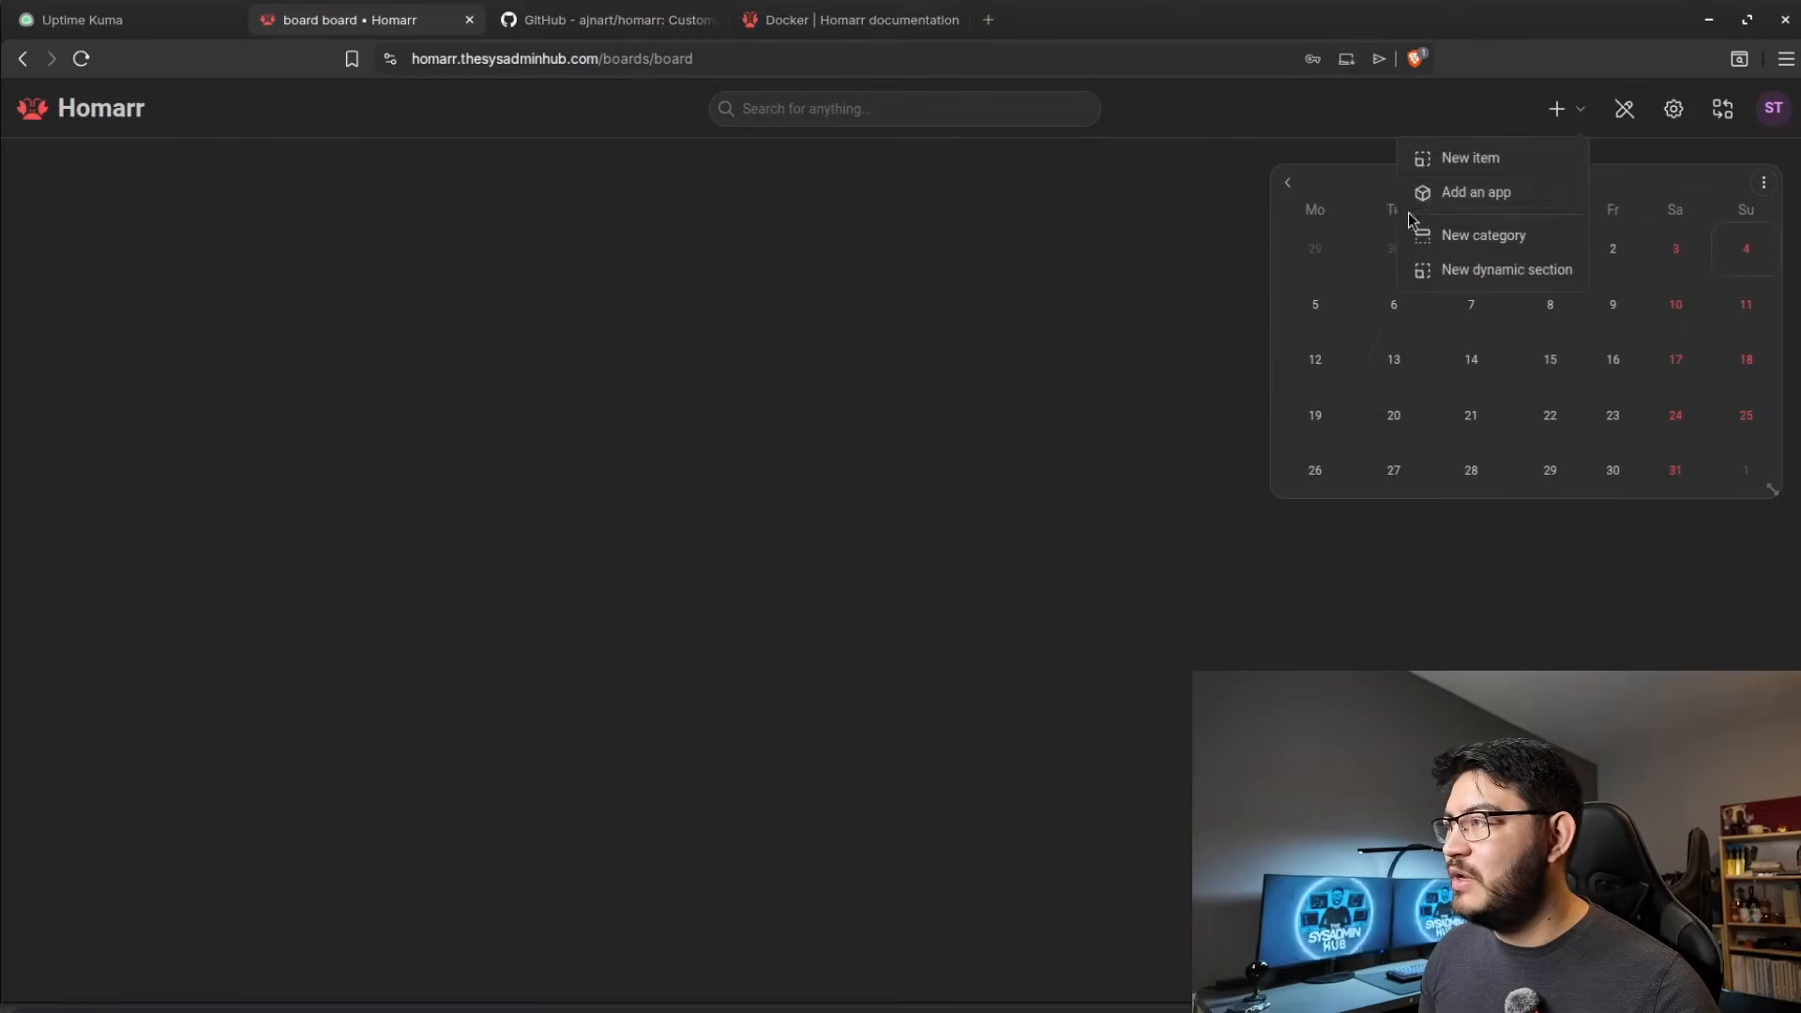
pyautogui.click(1461, 165)
pyautogui.click(590, 610)
pyautogui.moveTo(163, 305); pyautogui.dragTo(319, 300)
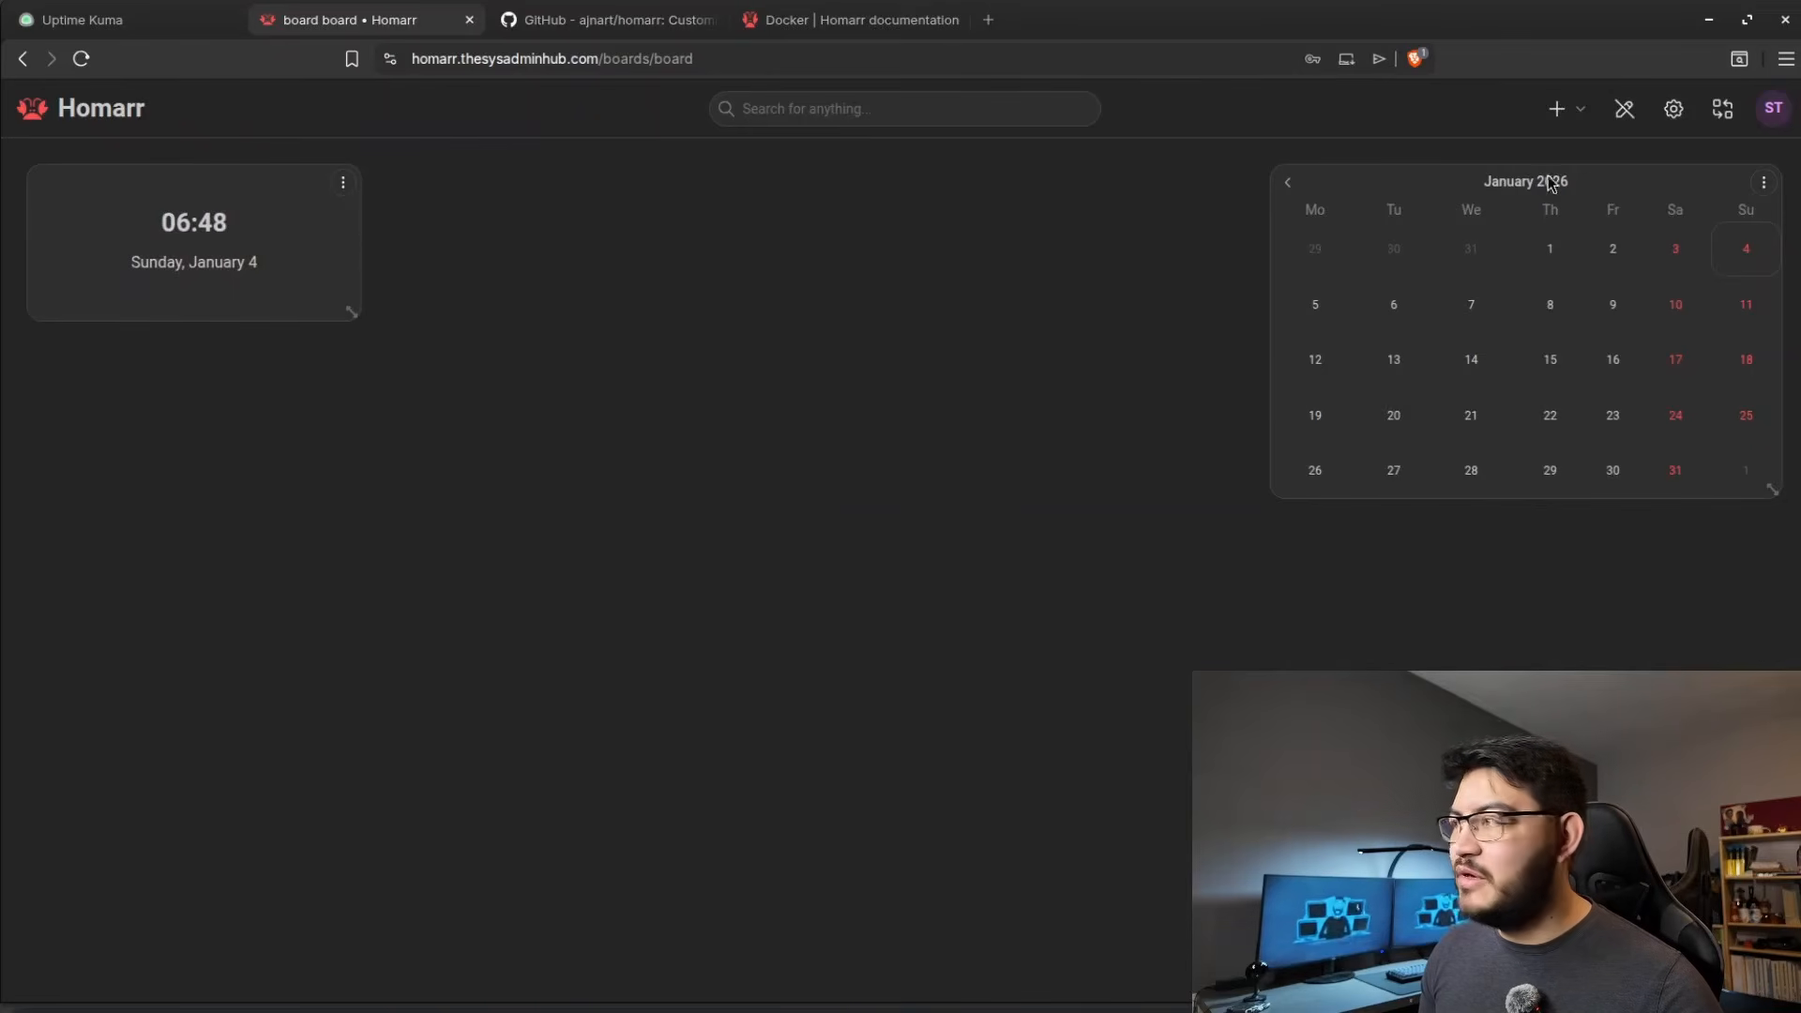
# Add a Docker stats widget to the board and place it beneath the calendar.
pyautogui.click(1559, 109)
pyautogui.click(1462, 166)
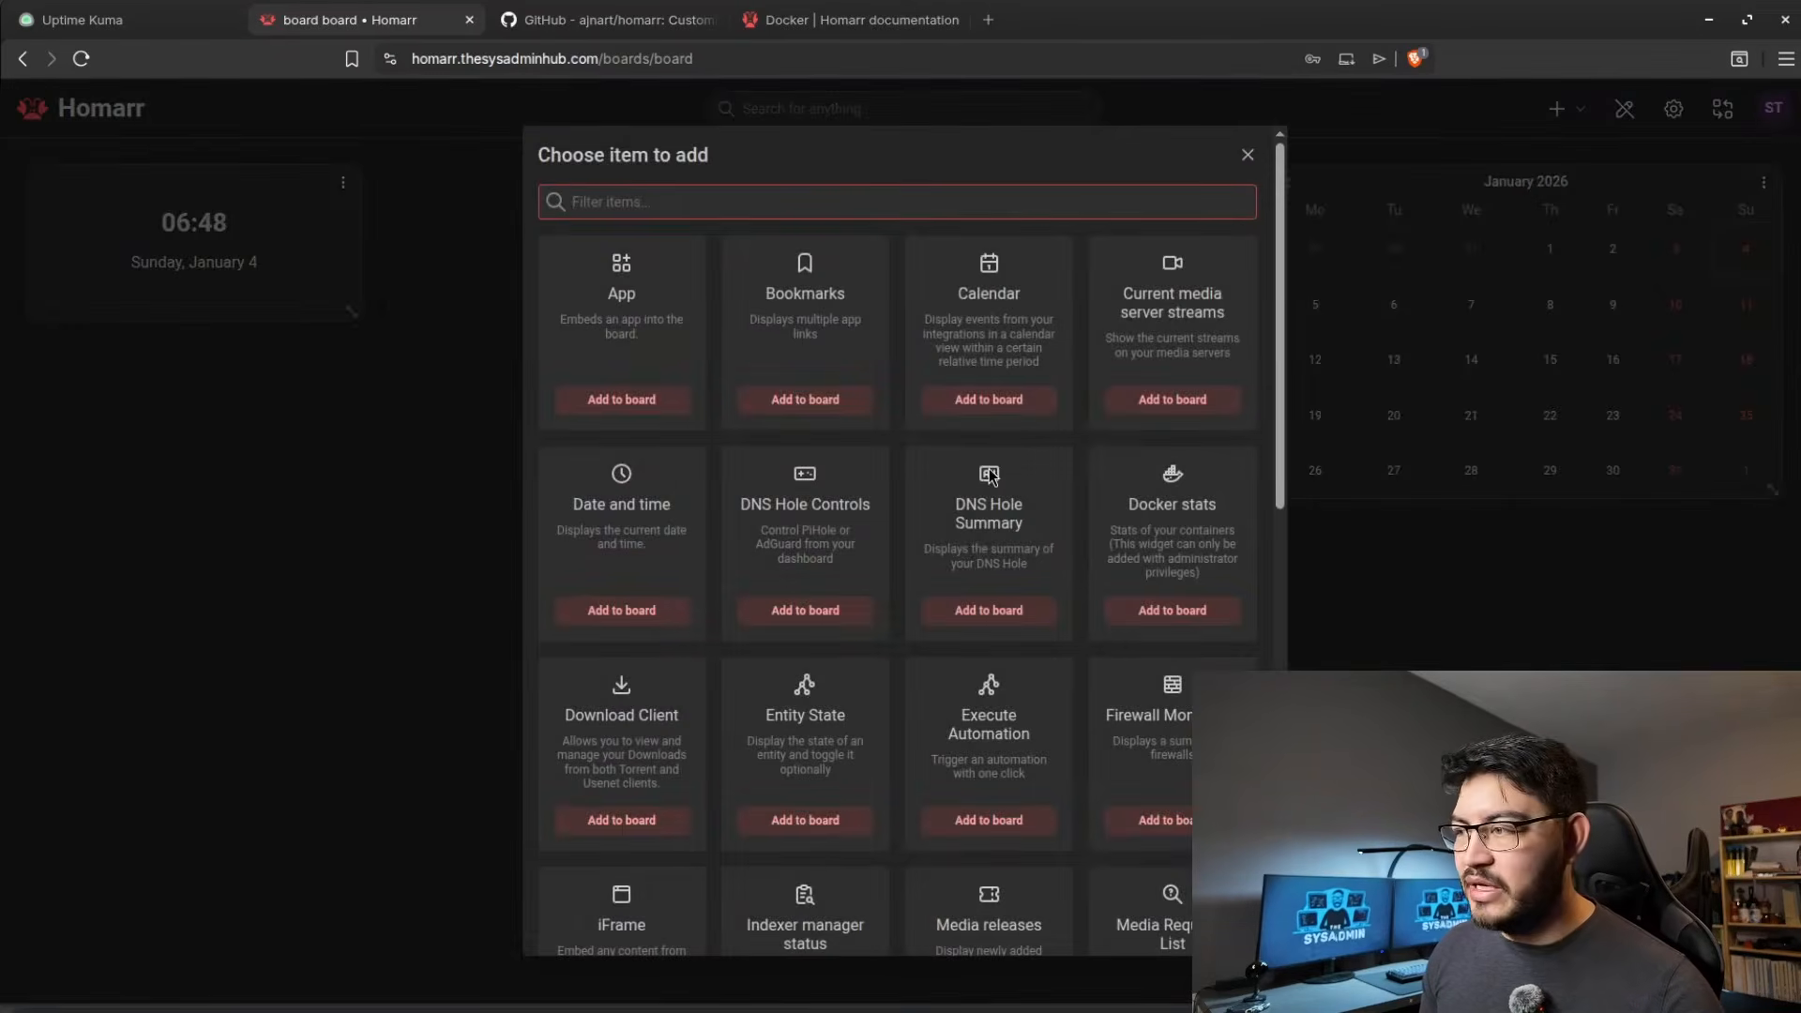
pyautogui.click(1187, 609)
pyautogui.moveTo(762, 199); pyautogui.dragTo(1468, 557)
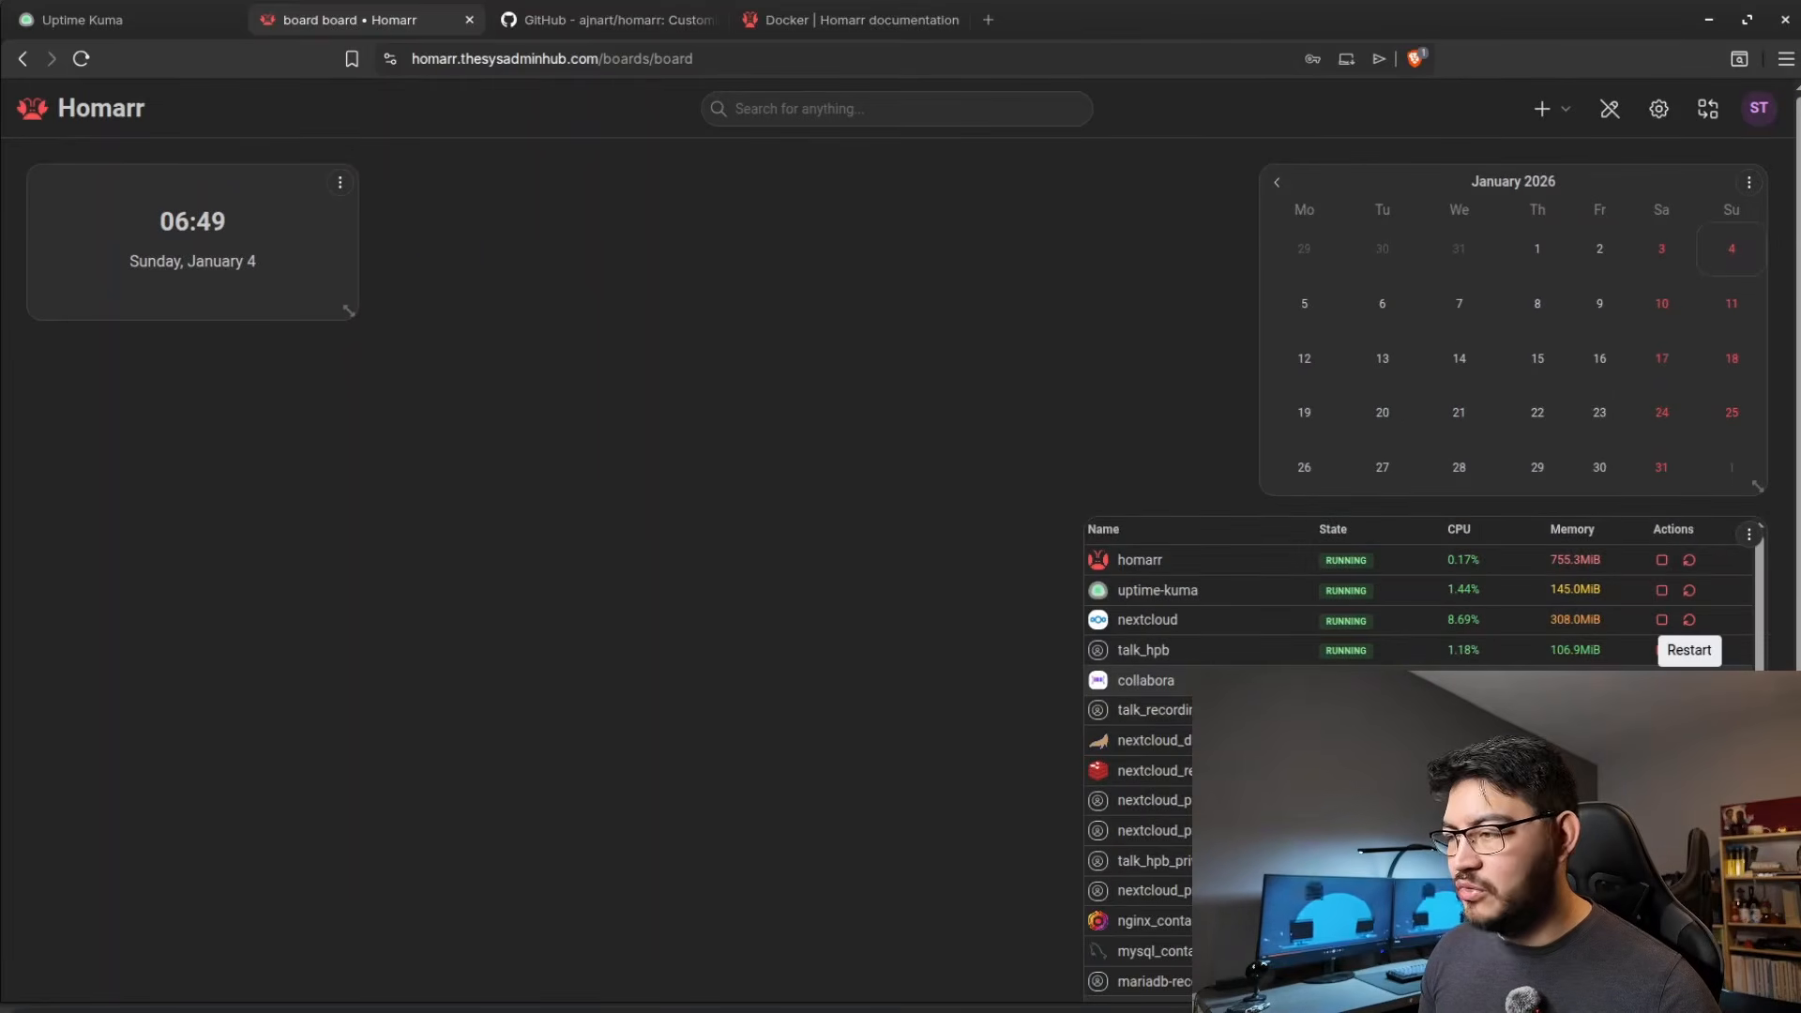
# Add a System Health Monitoring widget to the board and enlarge it in the space between the clock and the calendar.
pyautogui.scroll(-2, 1679, 905)
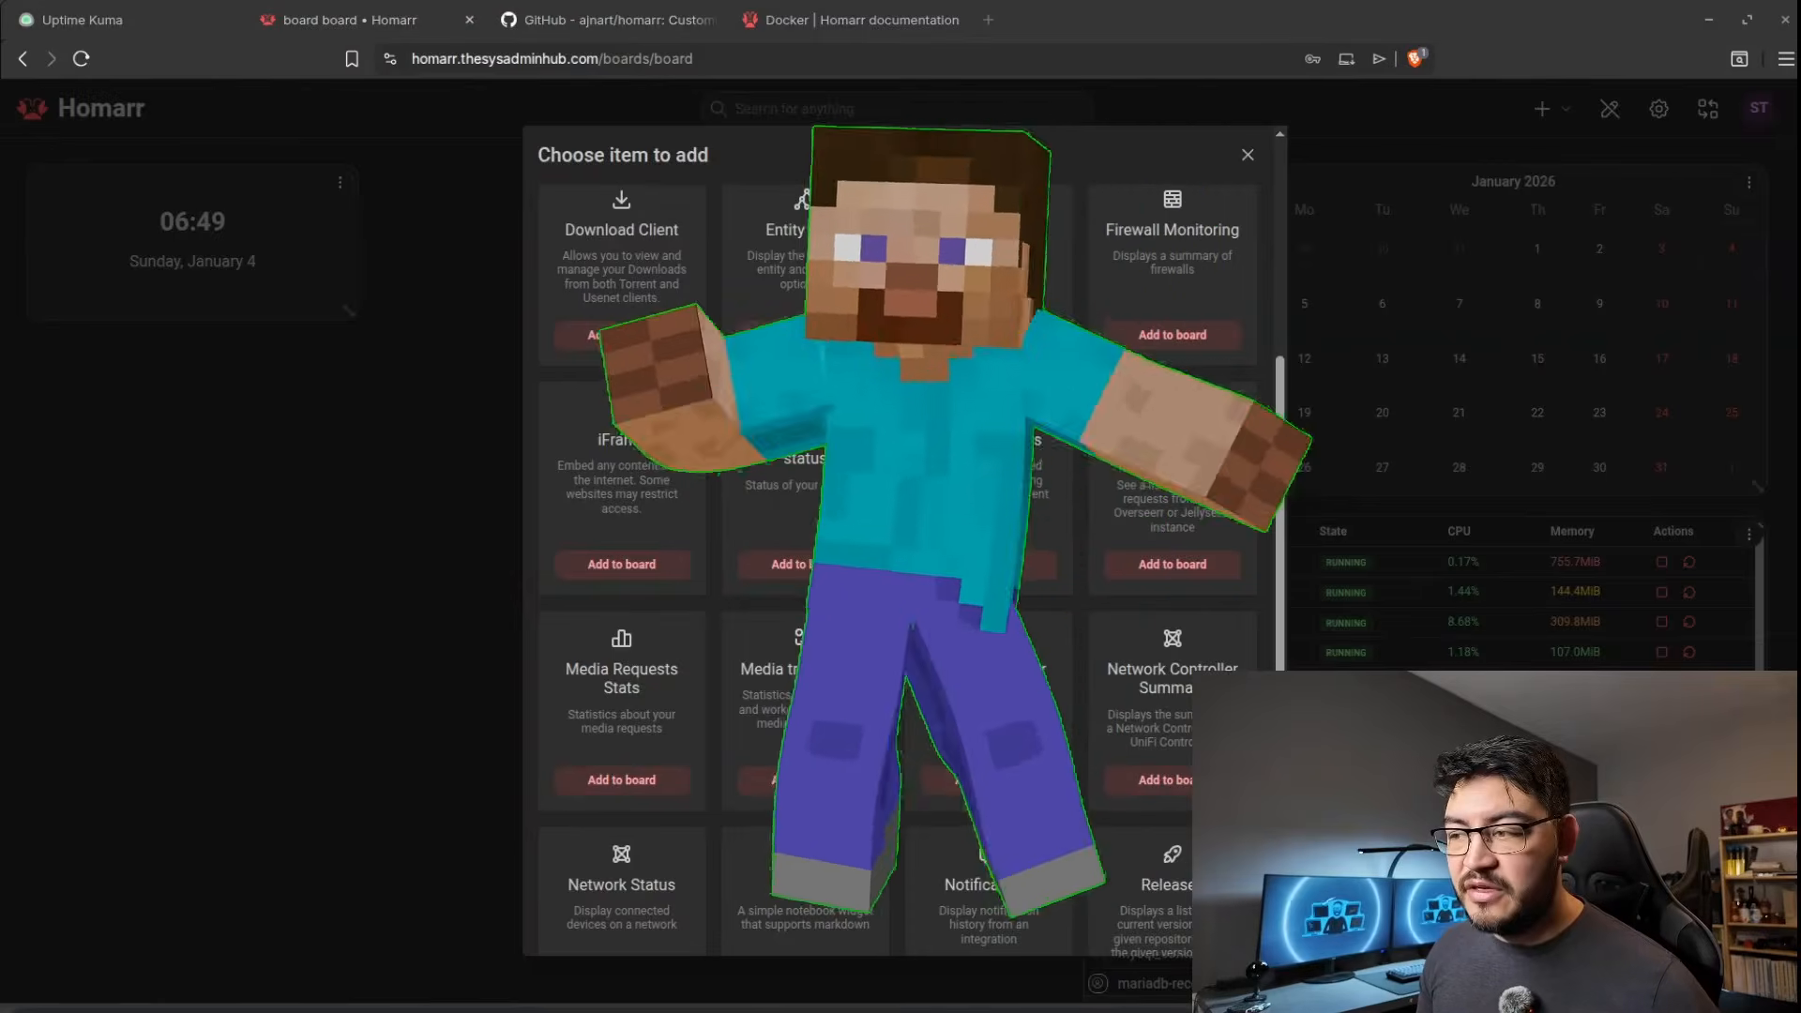
pyautogui.scroll(-3, 896, 563)
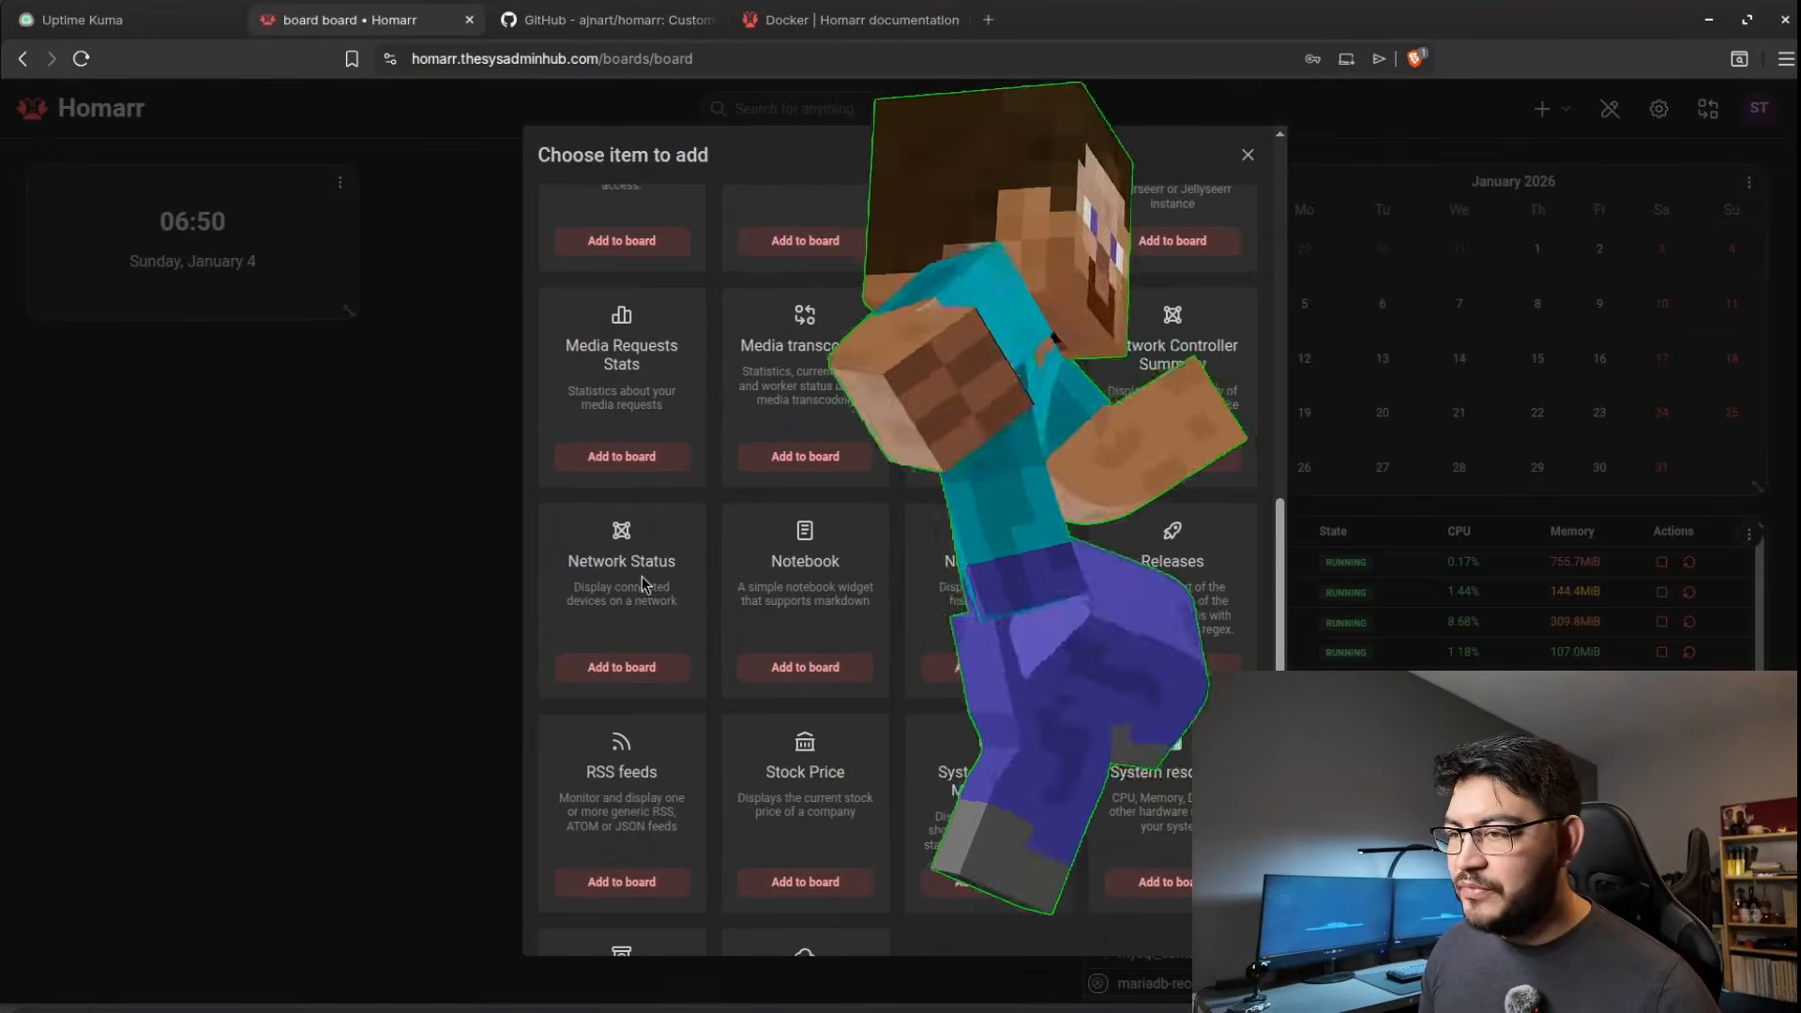
pyautogui.scroll(-2, 769, 624)
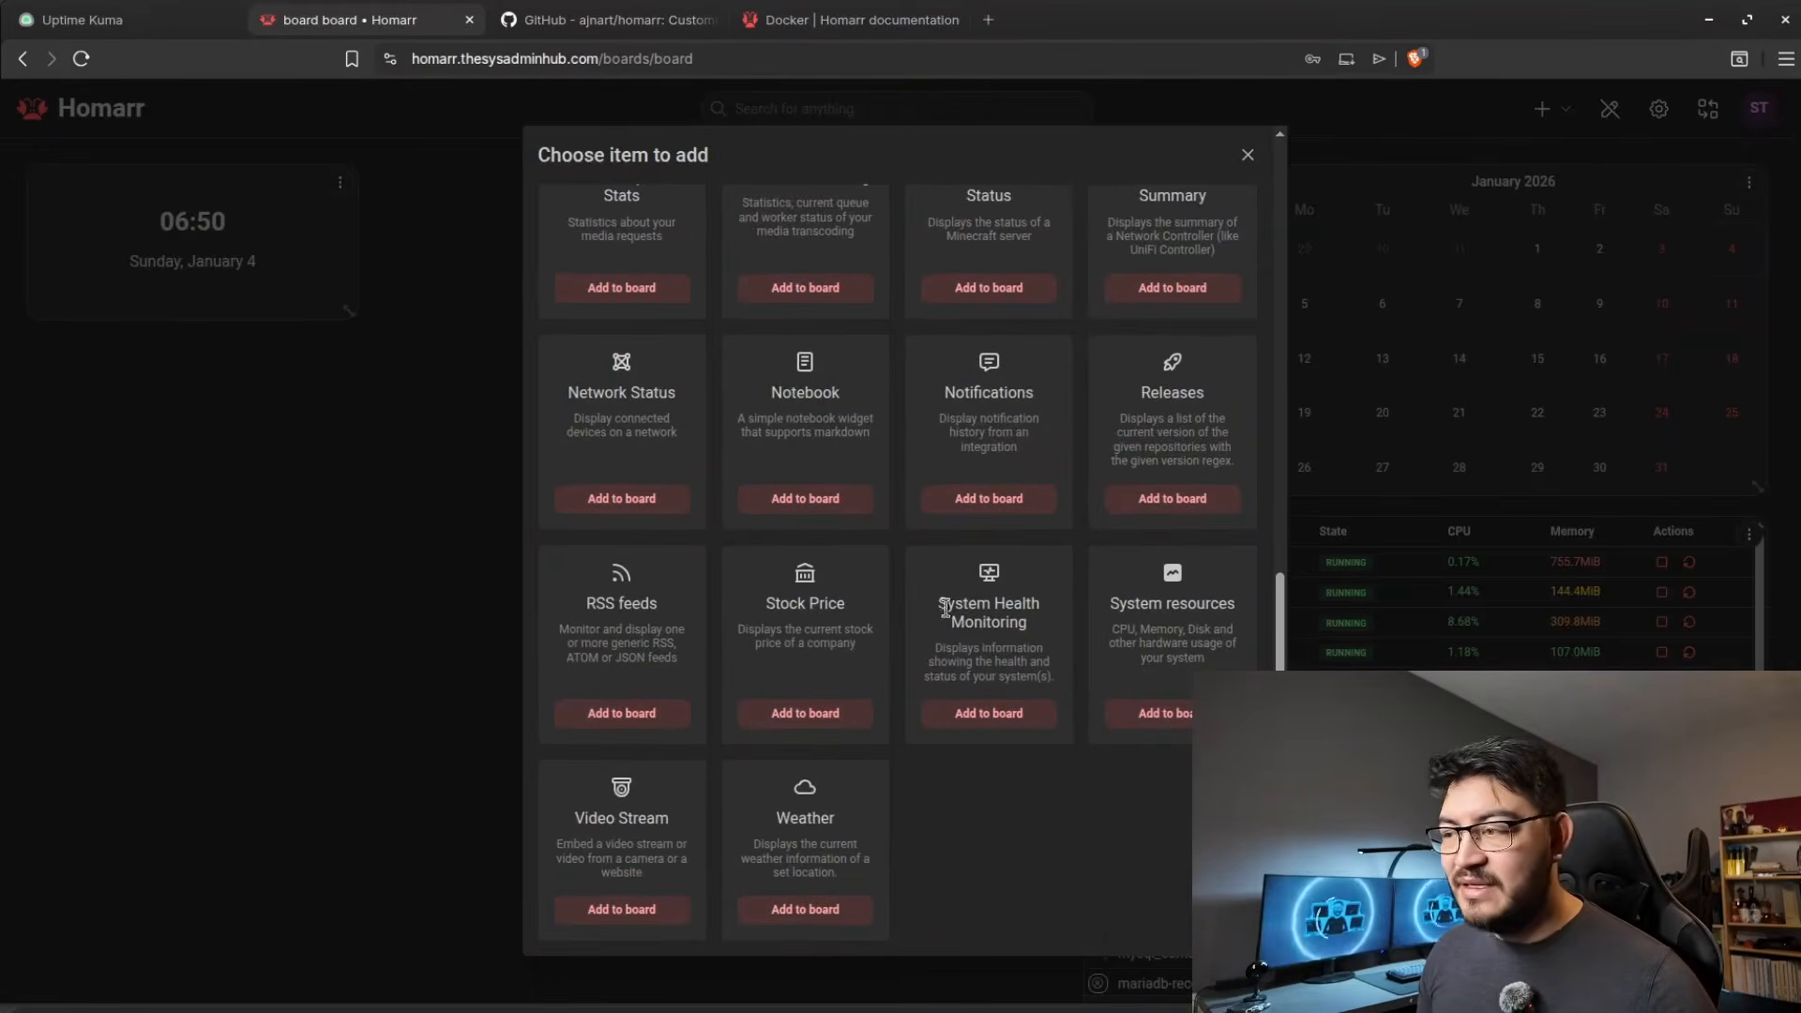
pyautogui.click(1008, 718)
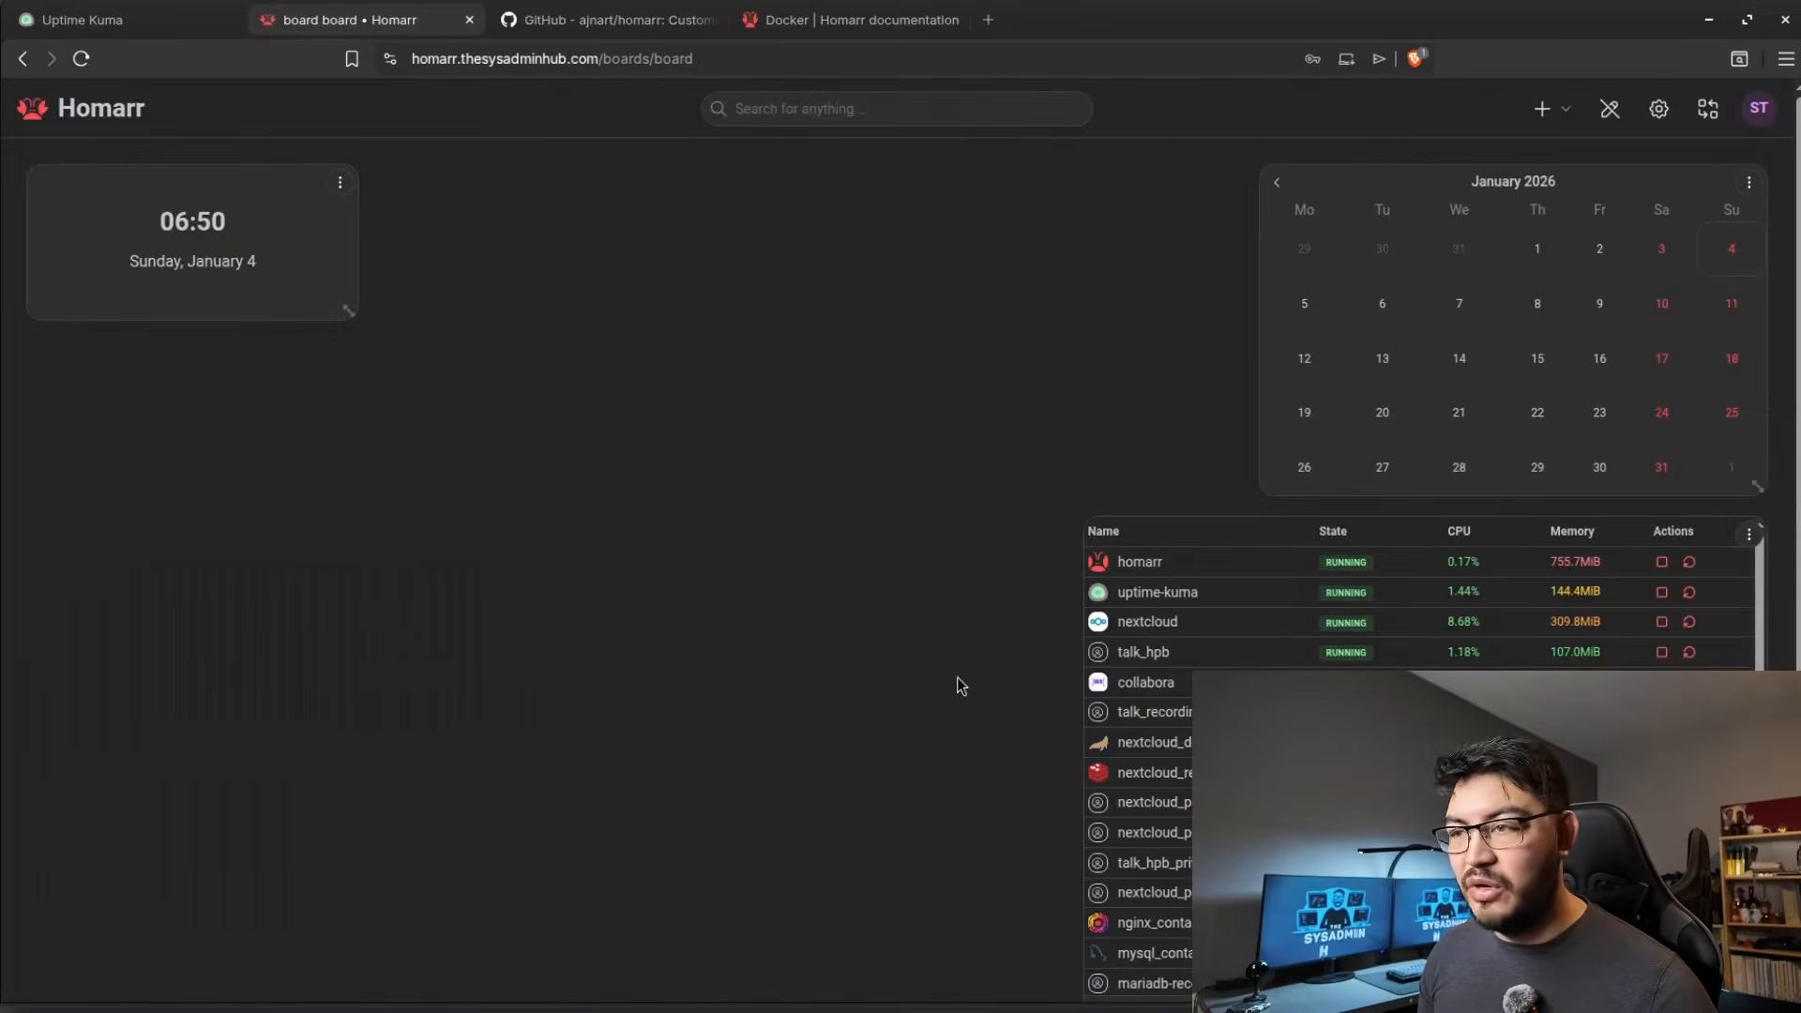
pyautogui.moveTo(518, 305)
pyautogui.mouseDown()
pyautogui.moveTo(785, 410)
pyautogui.moveTo(688, 306)
pyautogui.moveTo(735, 380)
pyautogui.moveTo(877, 486)
pyautogui.mouseUp()
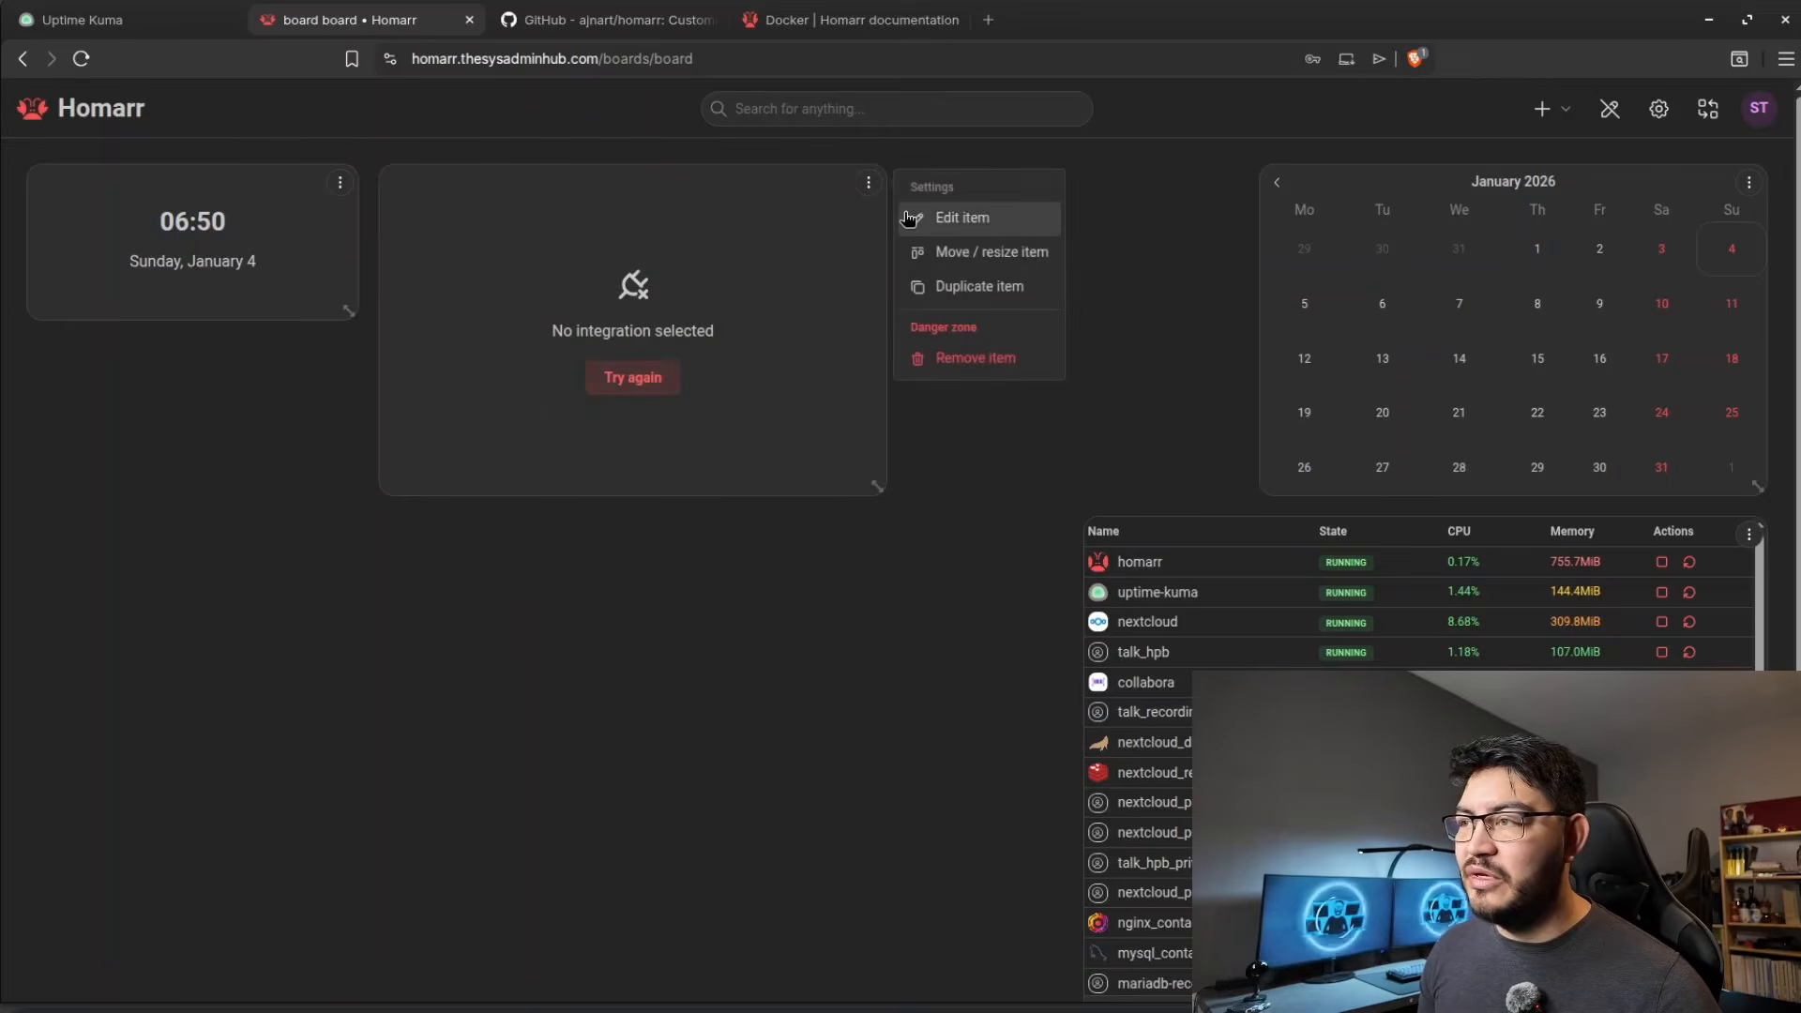
# Open the System Health Monitoring widget's settings and check which integrations can be selected for it.
pyautogui.click(944, 223)
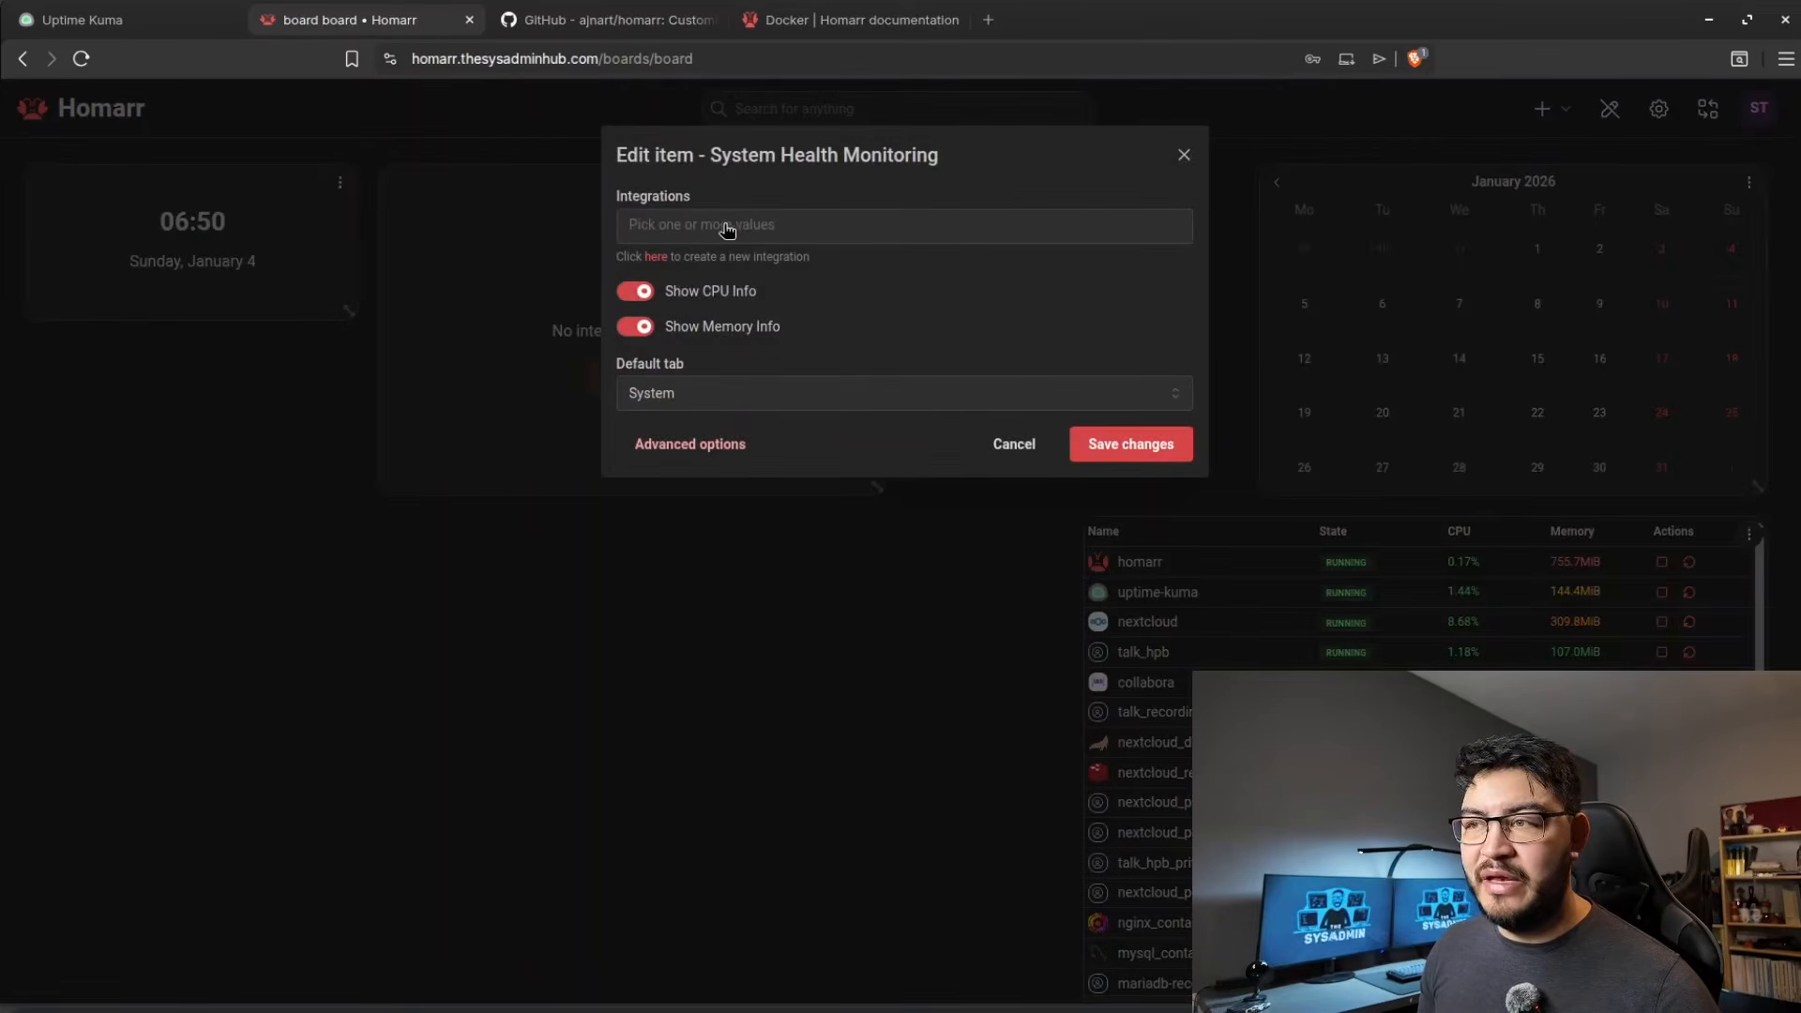
pyautogui.click(701, 229)
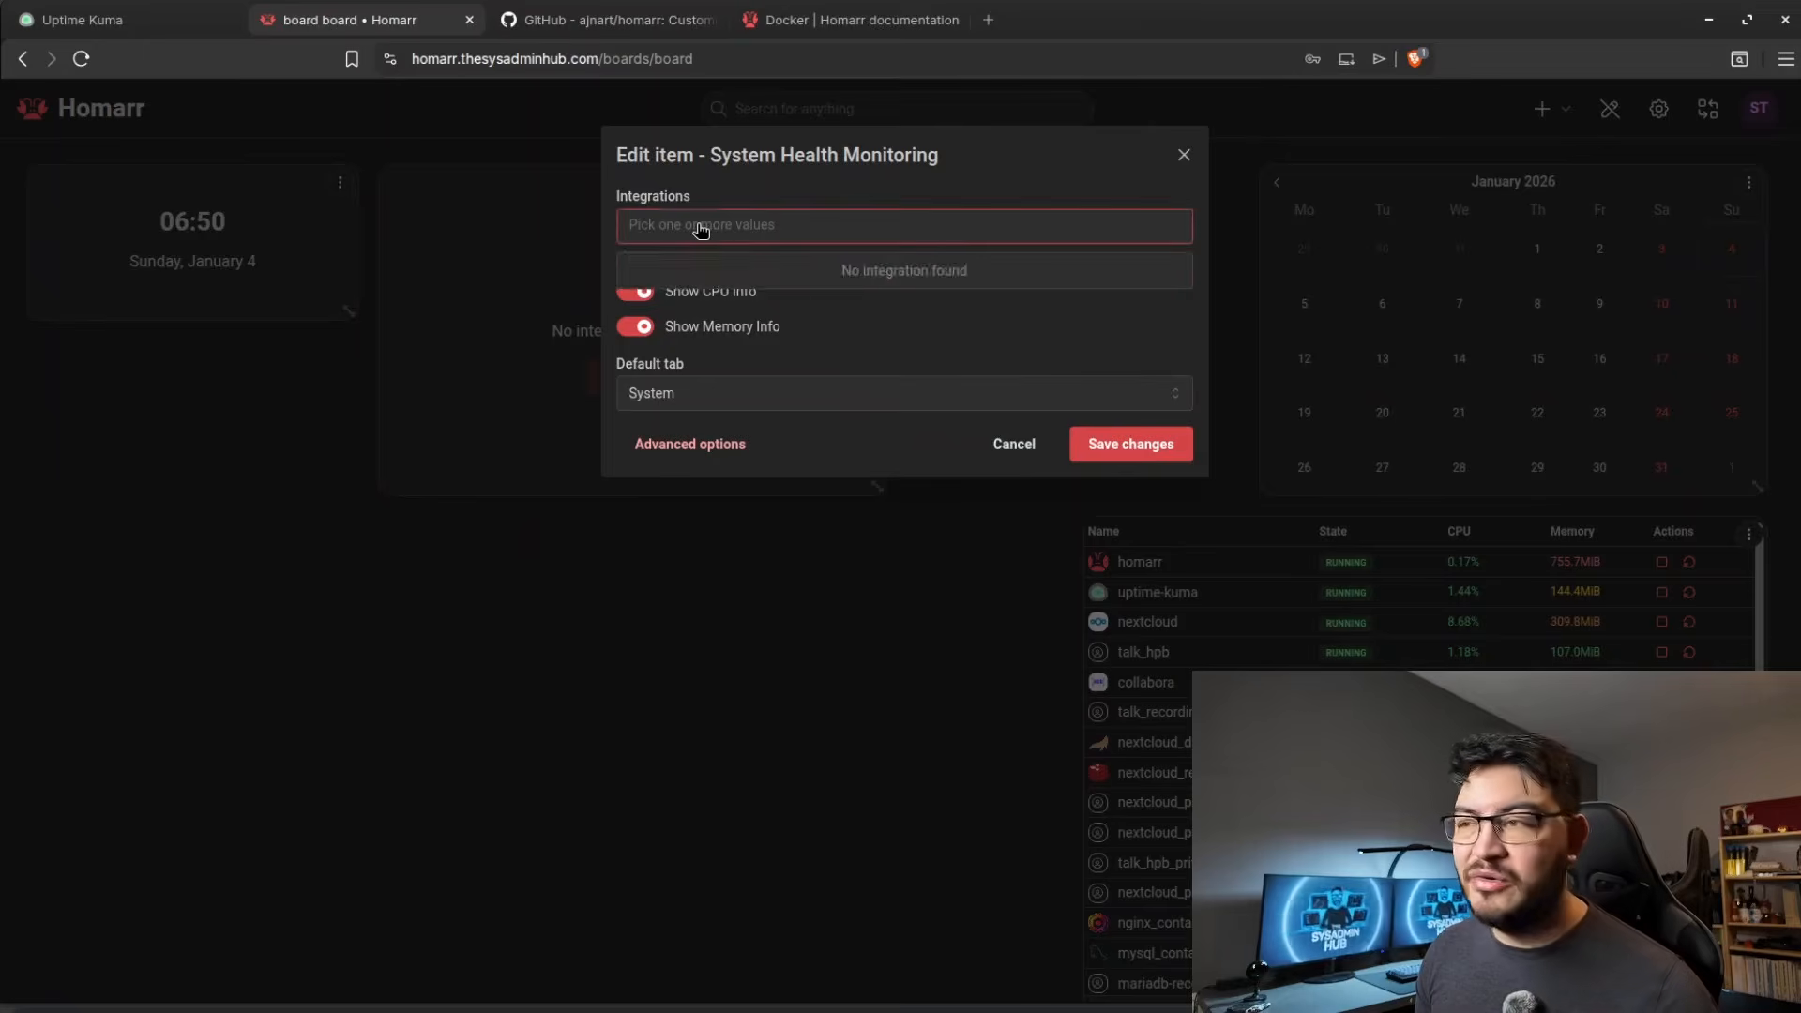
pyautogui.click(722, 228)
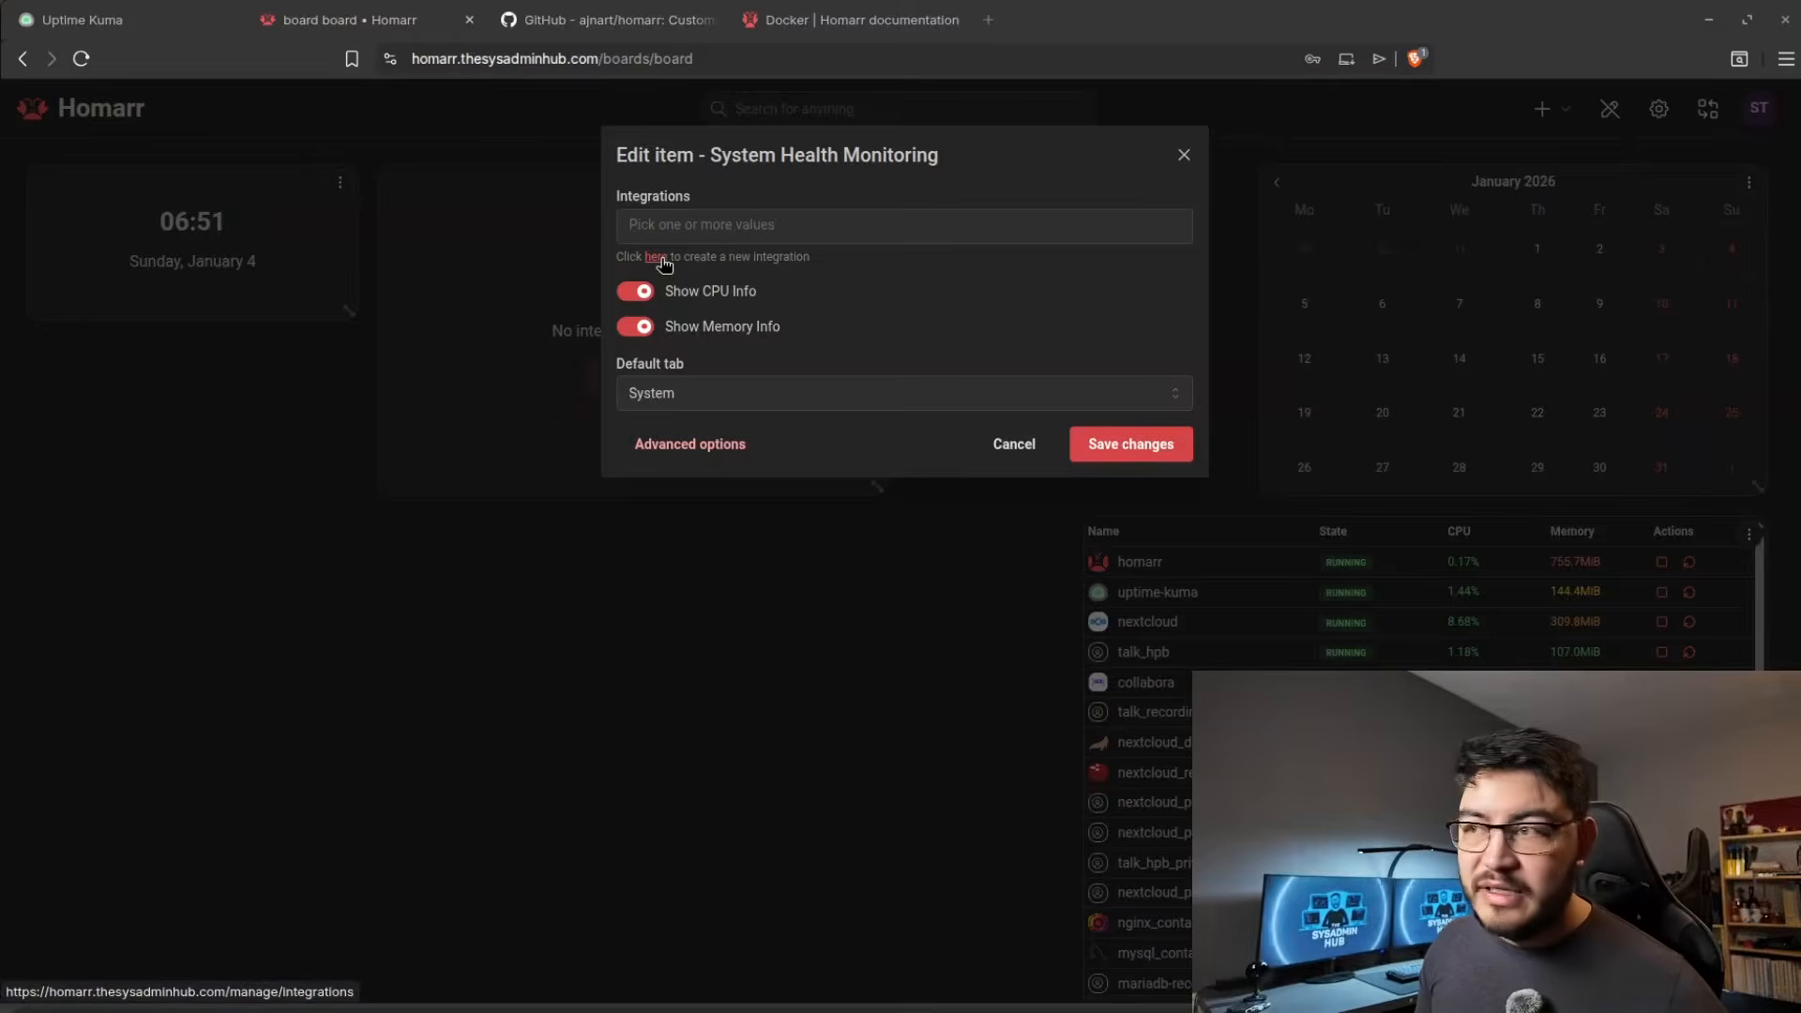
# Start a new Dash. integration from the integrations management page linked in the widget's settings.
pyautogui.click(657, 257)
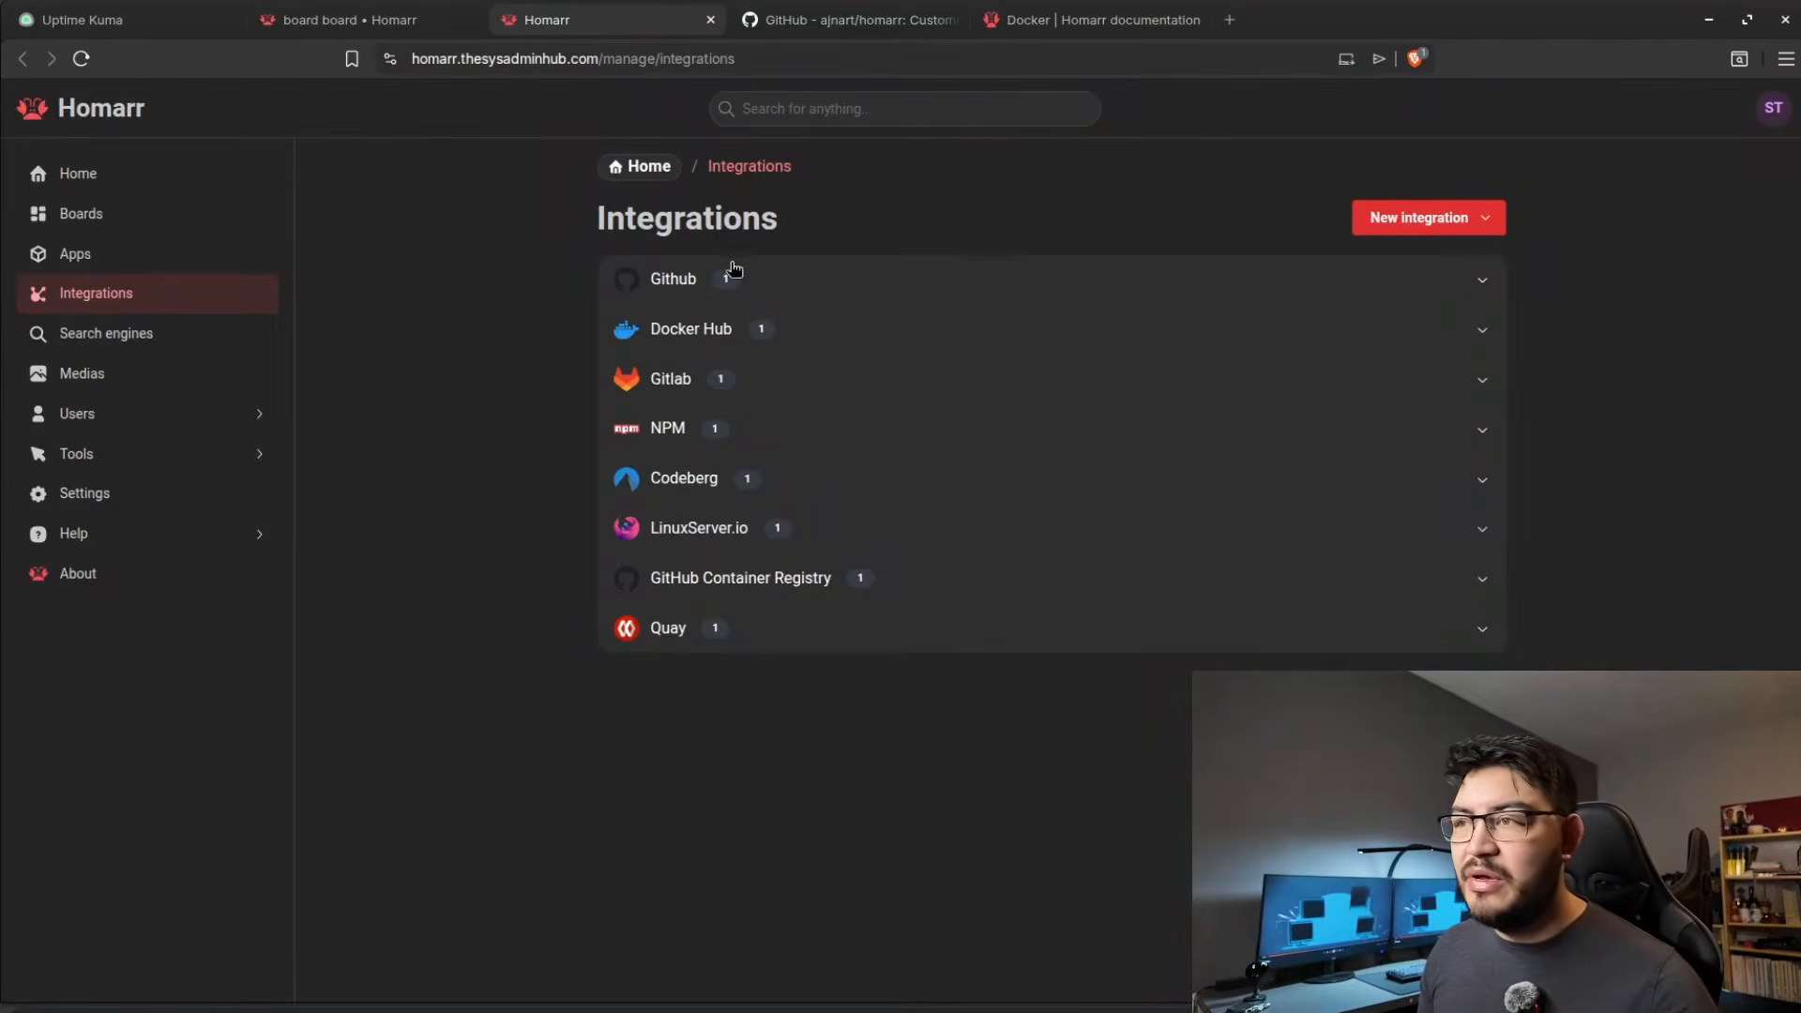
pyautogui.click(1411, 232)
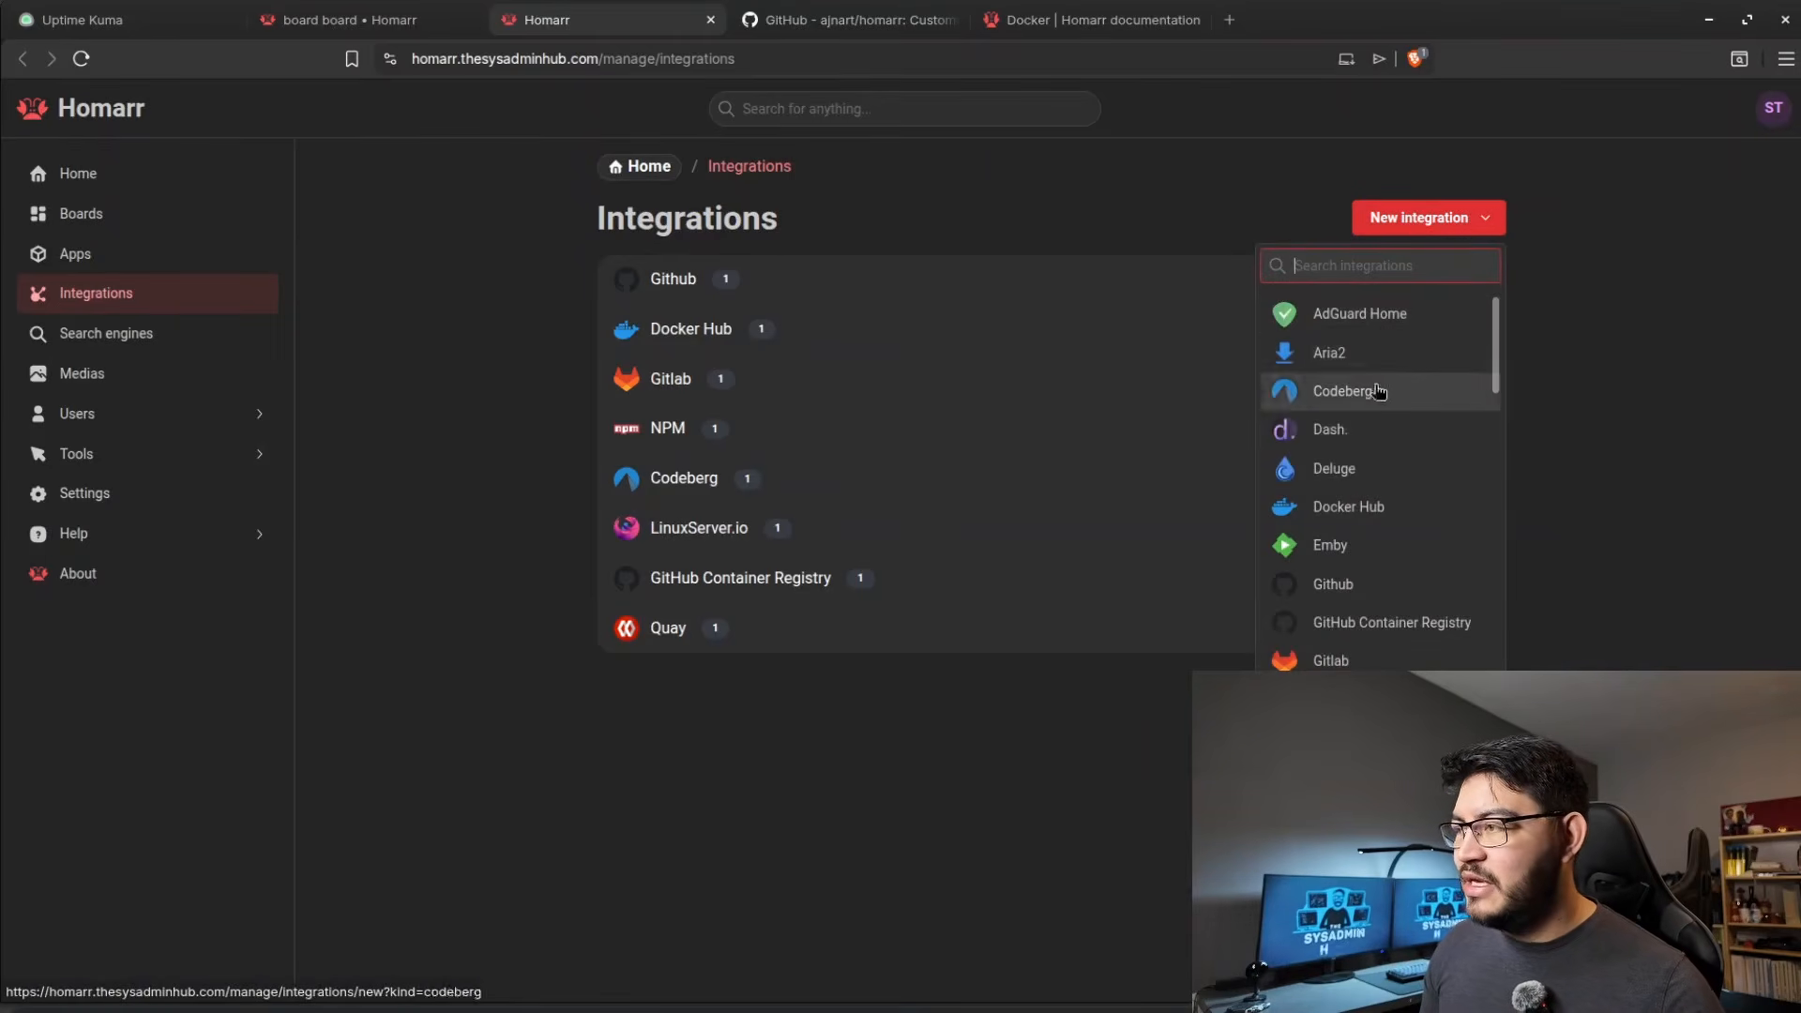
pyautogui.scroll(-8, 1377, 474)
pyautogui.scroll(-5, 1376, 494)
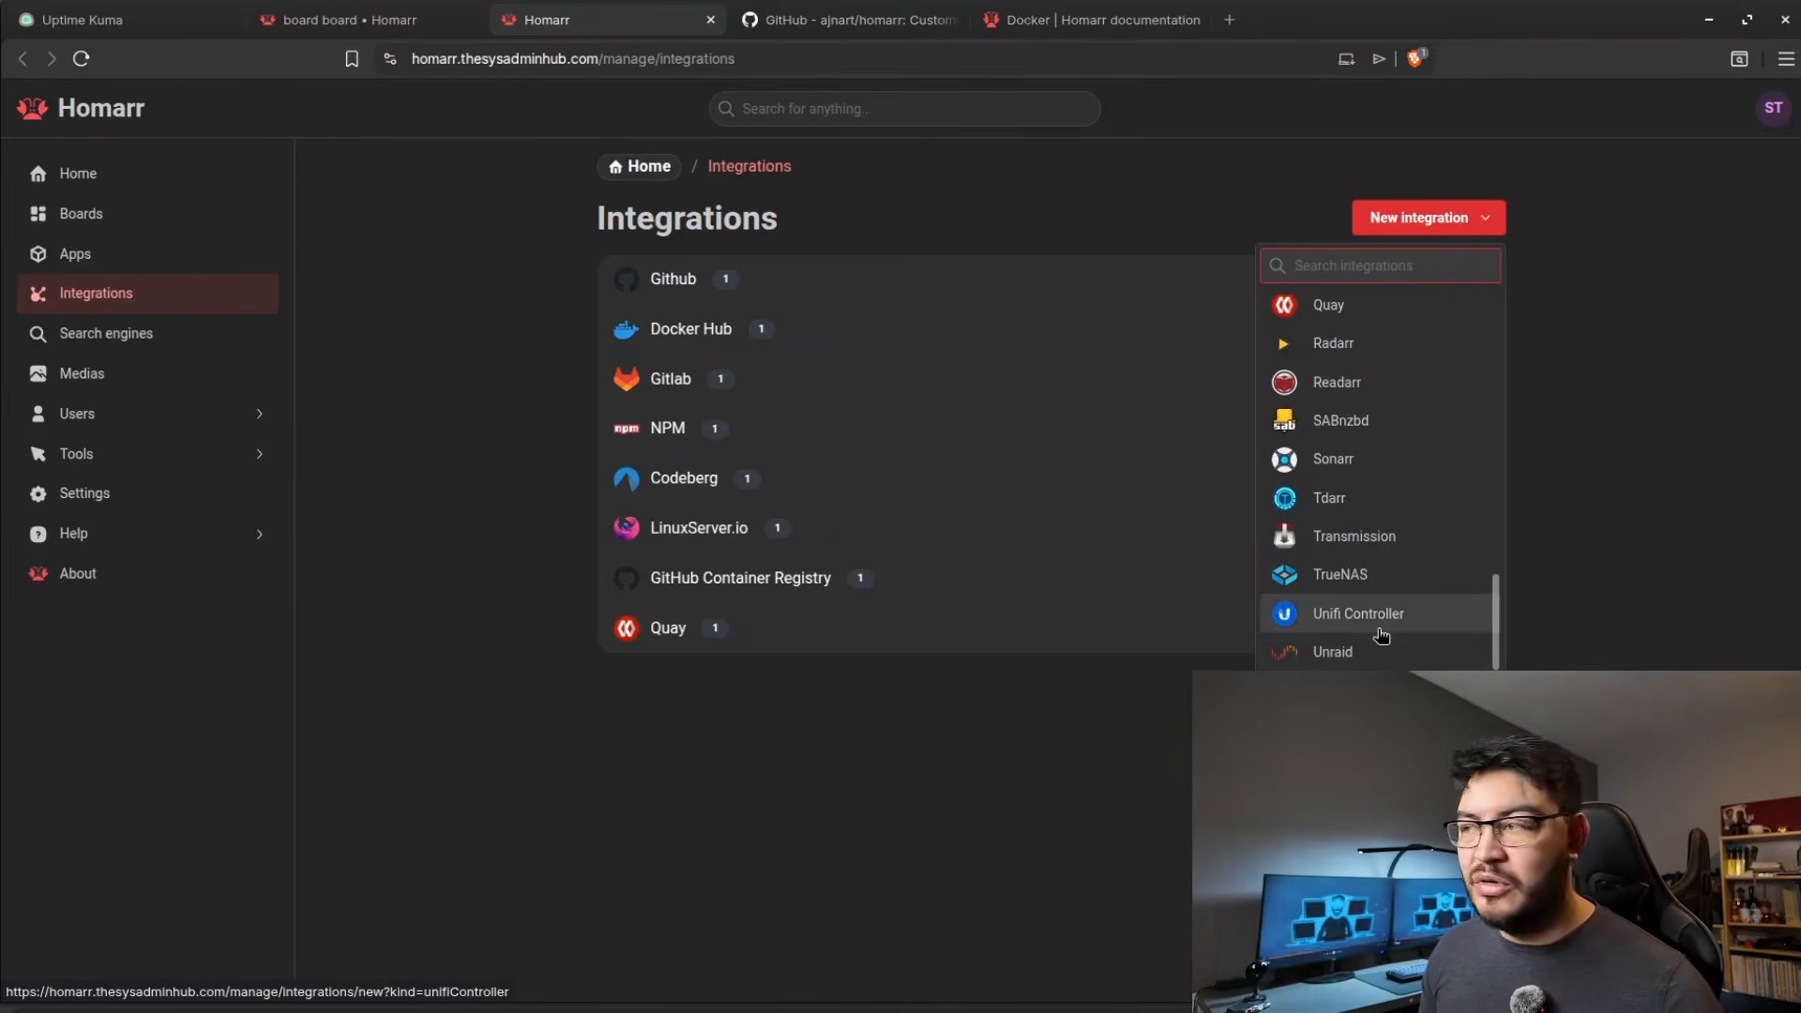
pyautogui.scroll(13, 1383, 619)
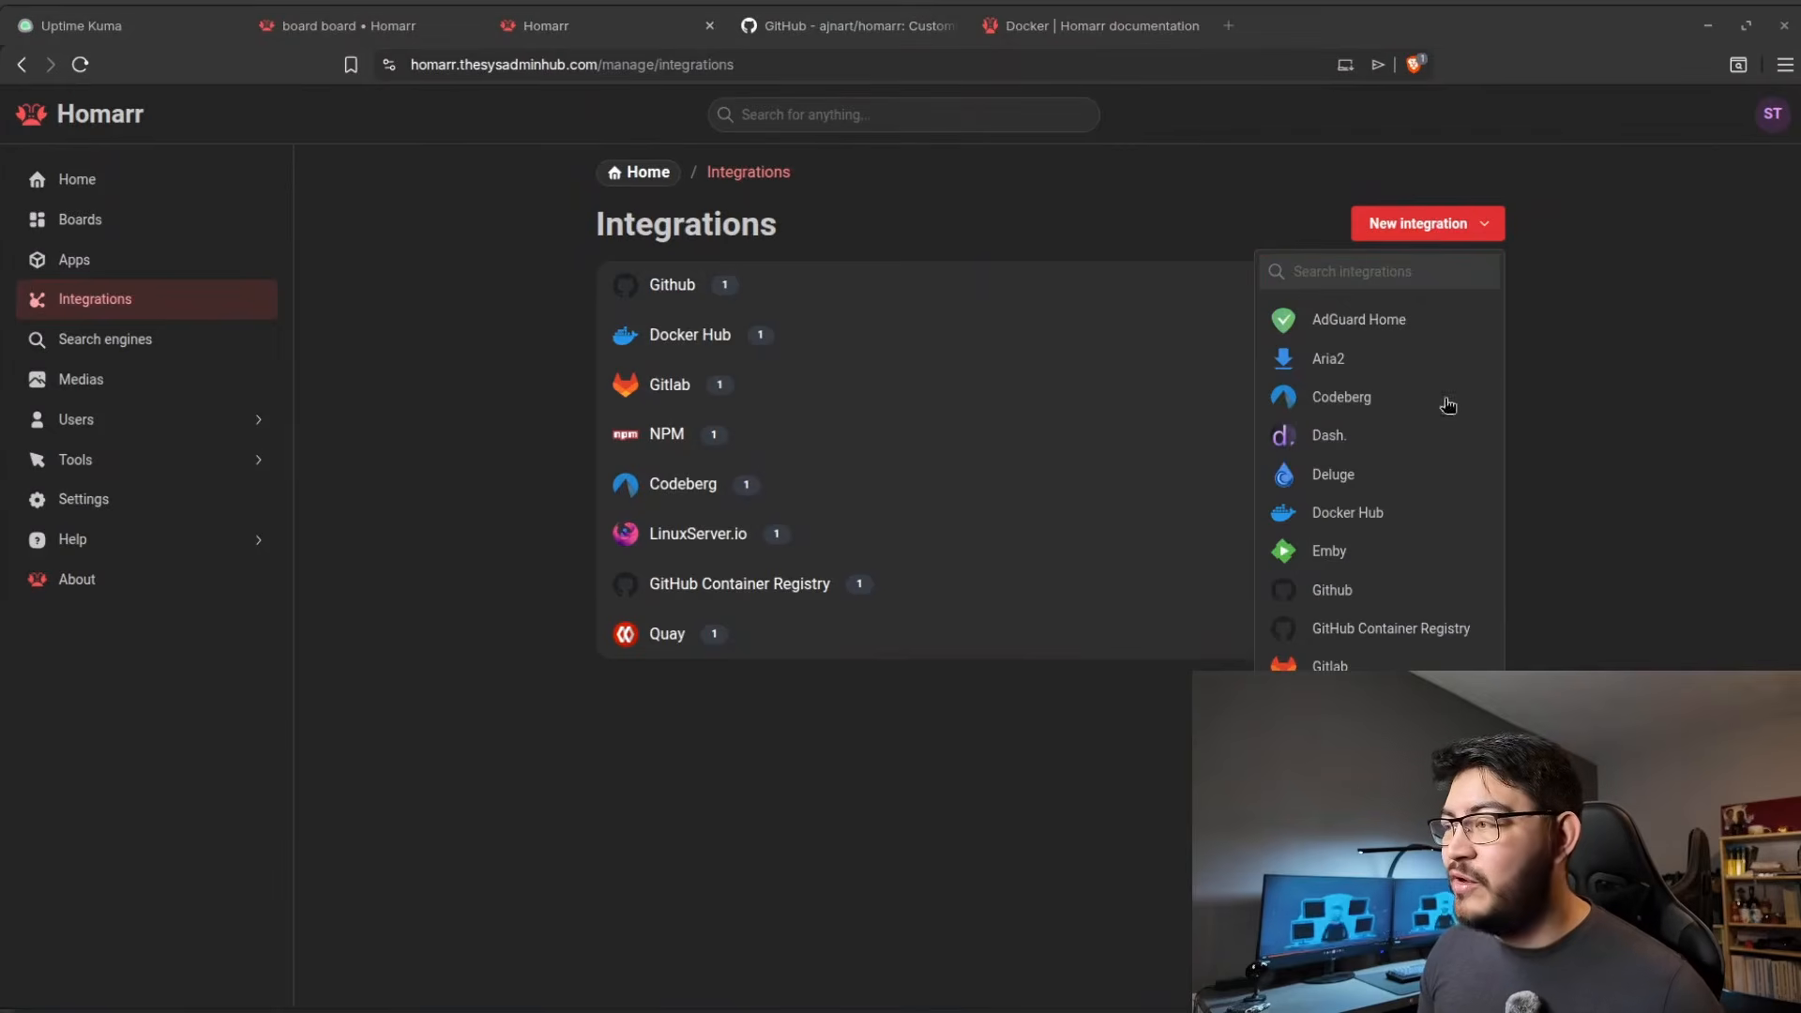
pyautogui.click(1337, 433)
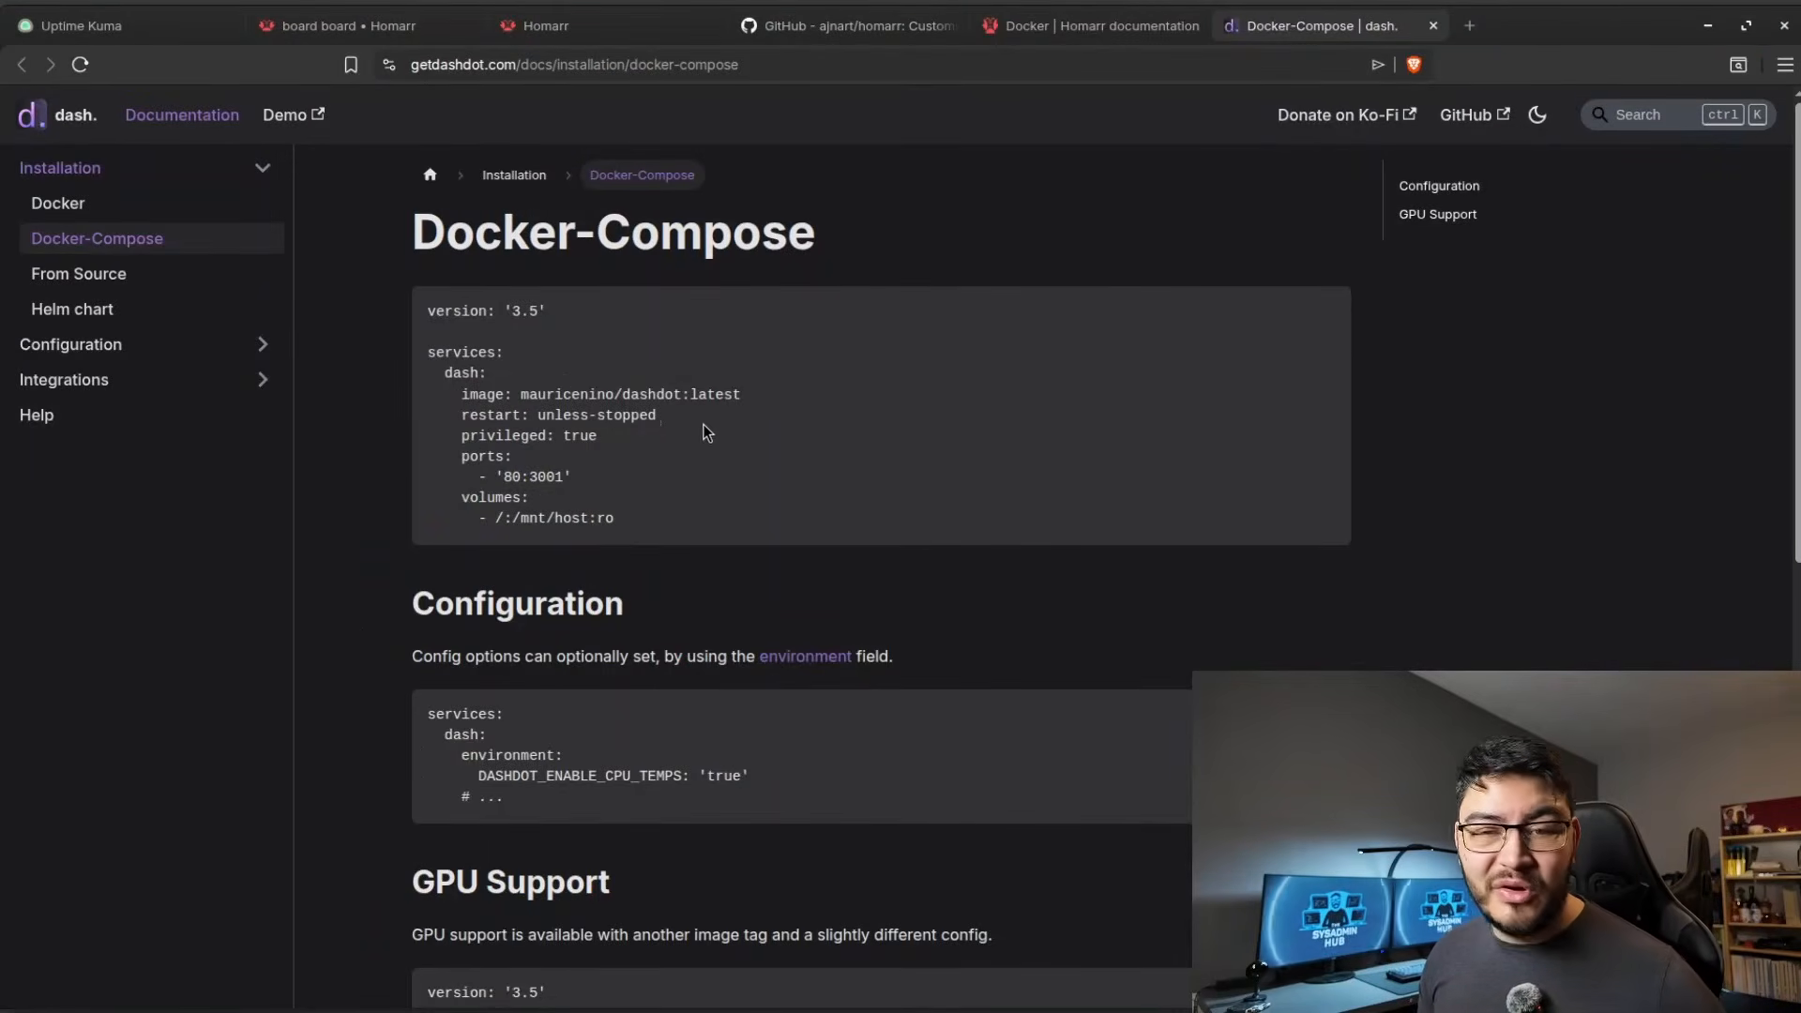
# Copy the dash service block from the Dash. Docker-Compose documentation into docker-compose.yml on the server, below the homarr service's ports.
pyautogui.moveTo(628, 522); pyautogui.dragTo(451, 377)
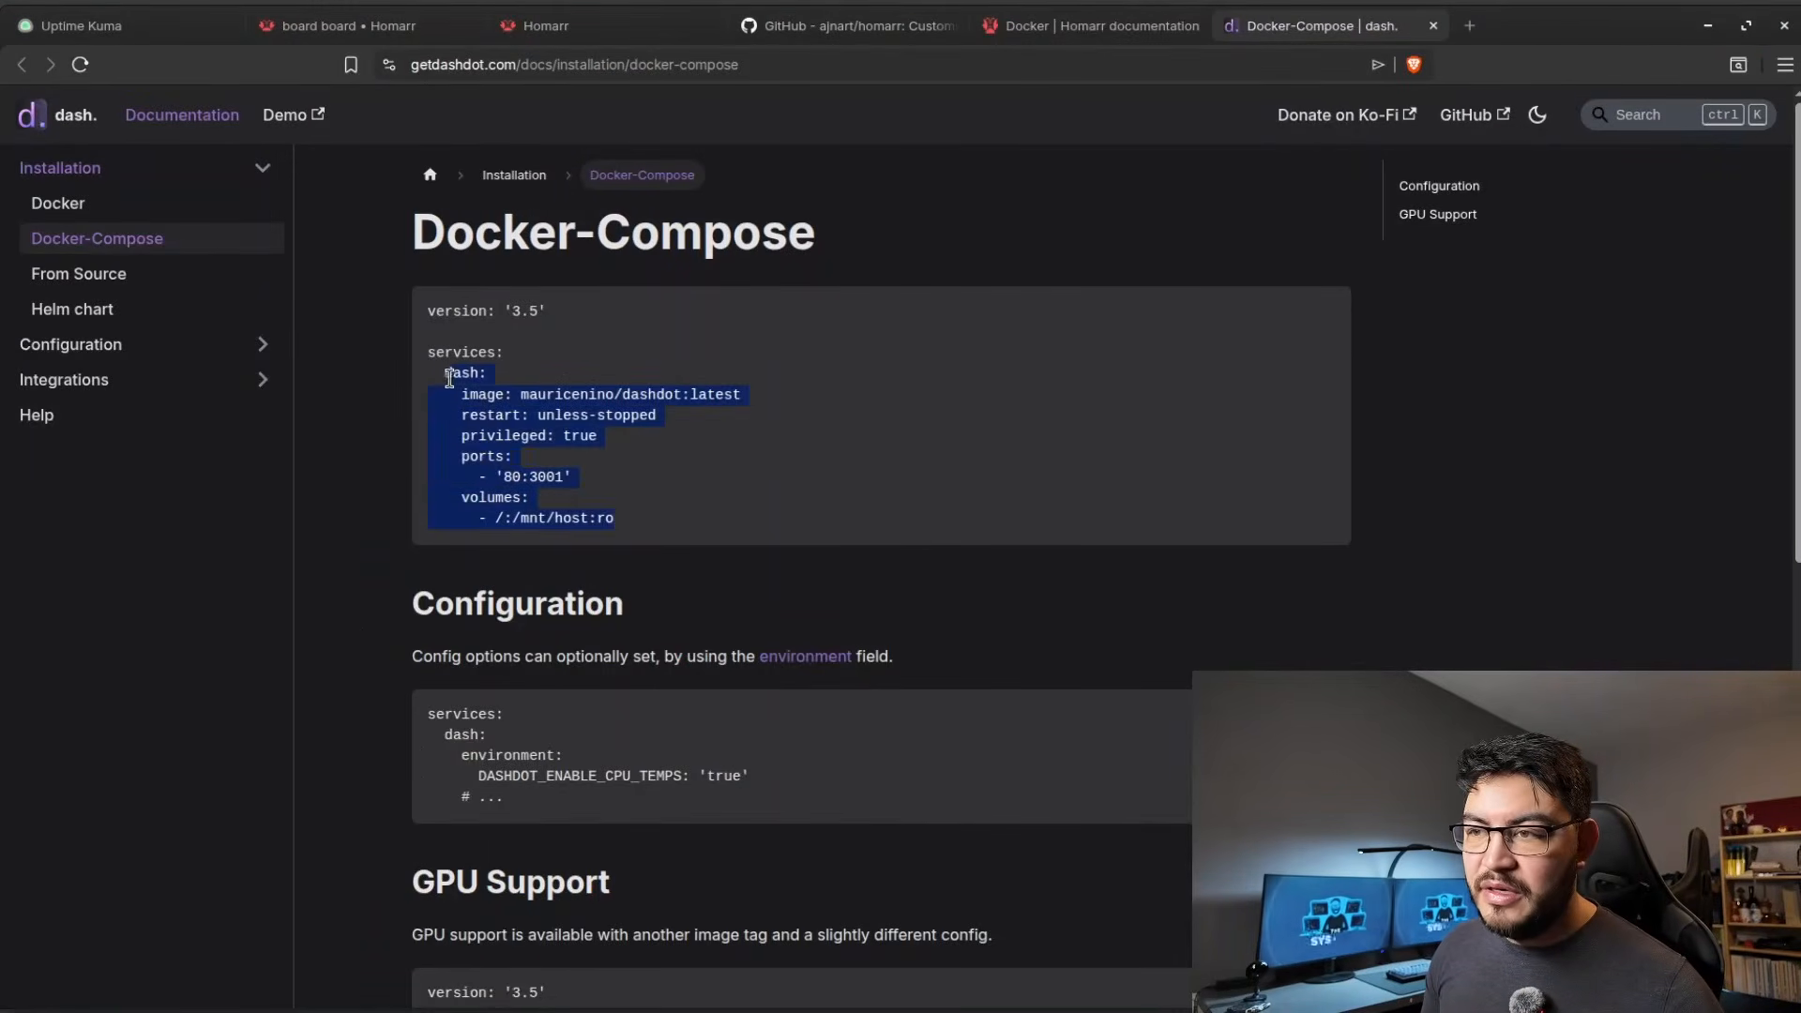
pyautogui.click(705, 427)
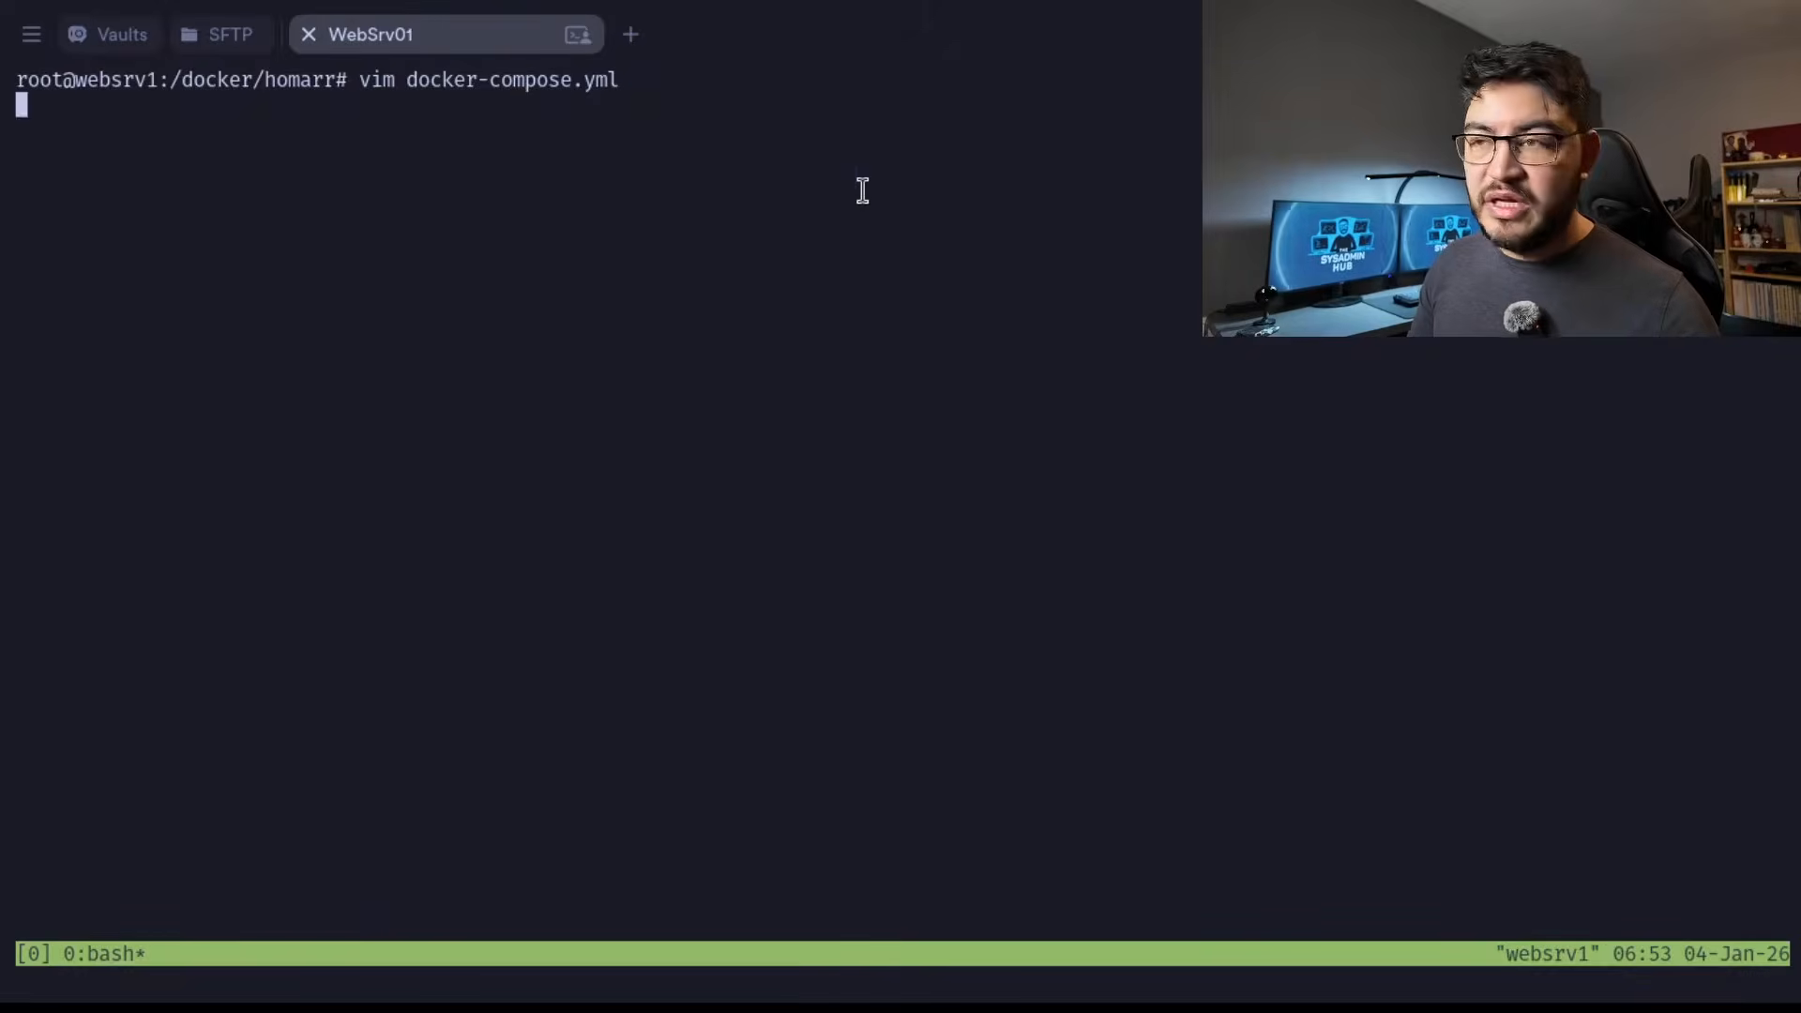
pyautogui.press('Return')
pyautogui.press('Up')
pyautogui.press('Up')
pyautogui.press('Up')
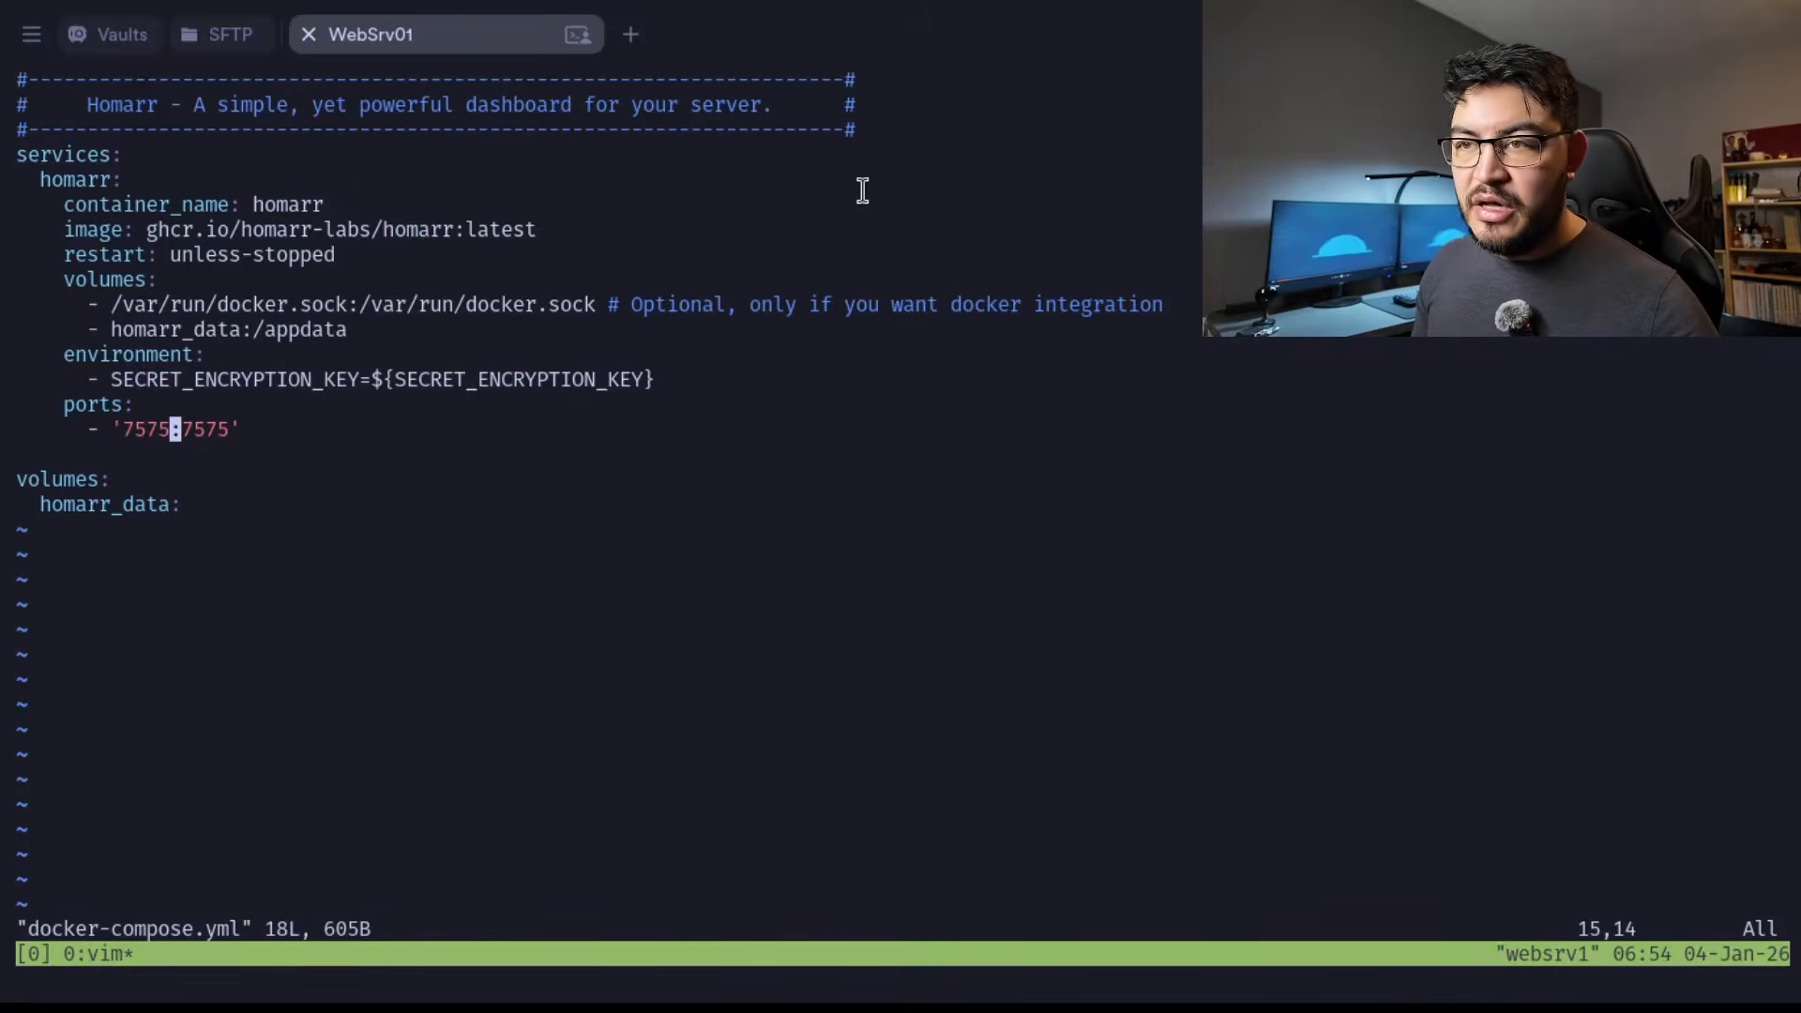
pyautogui.press('o')
pyautogui.press('BackSpace')
pyautogui.press('BackSpace')
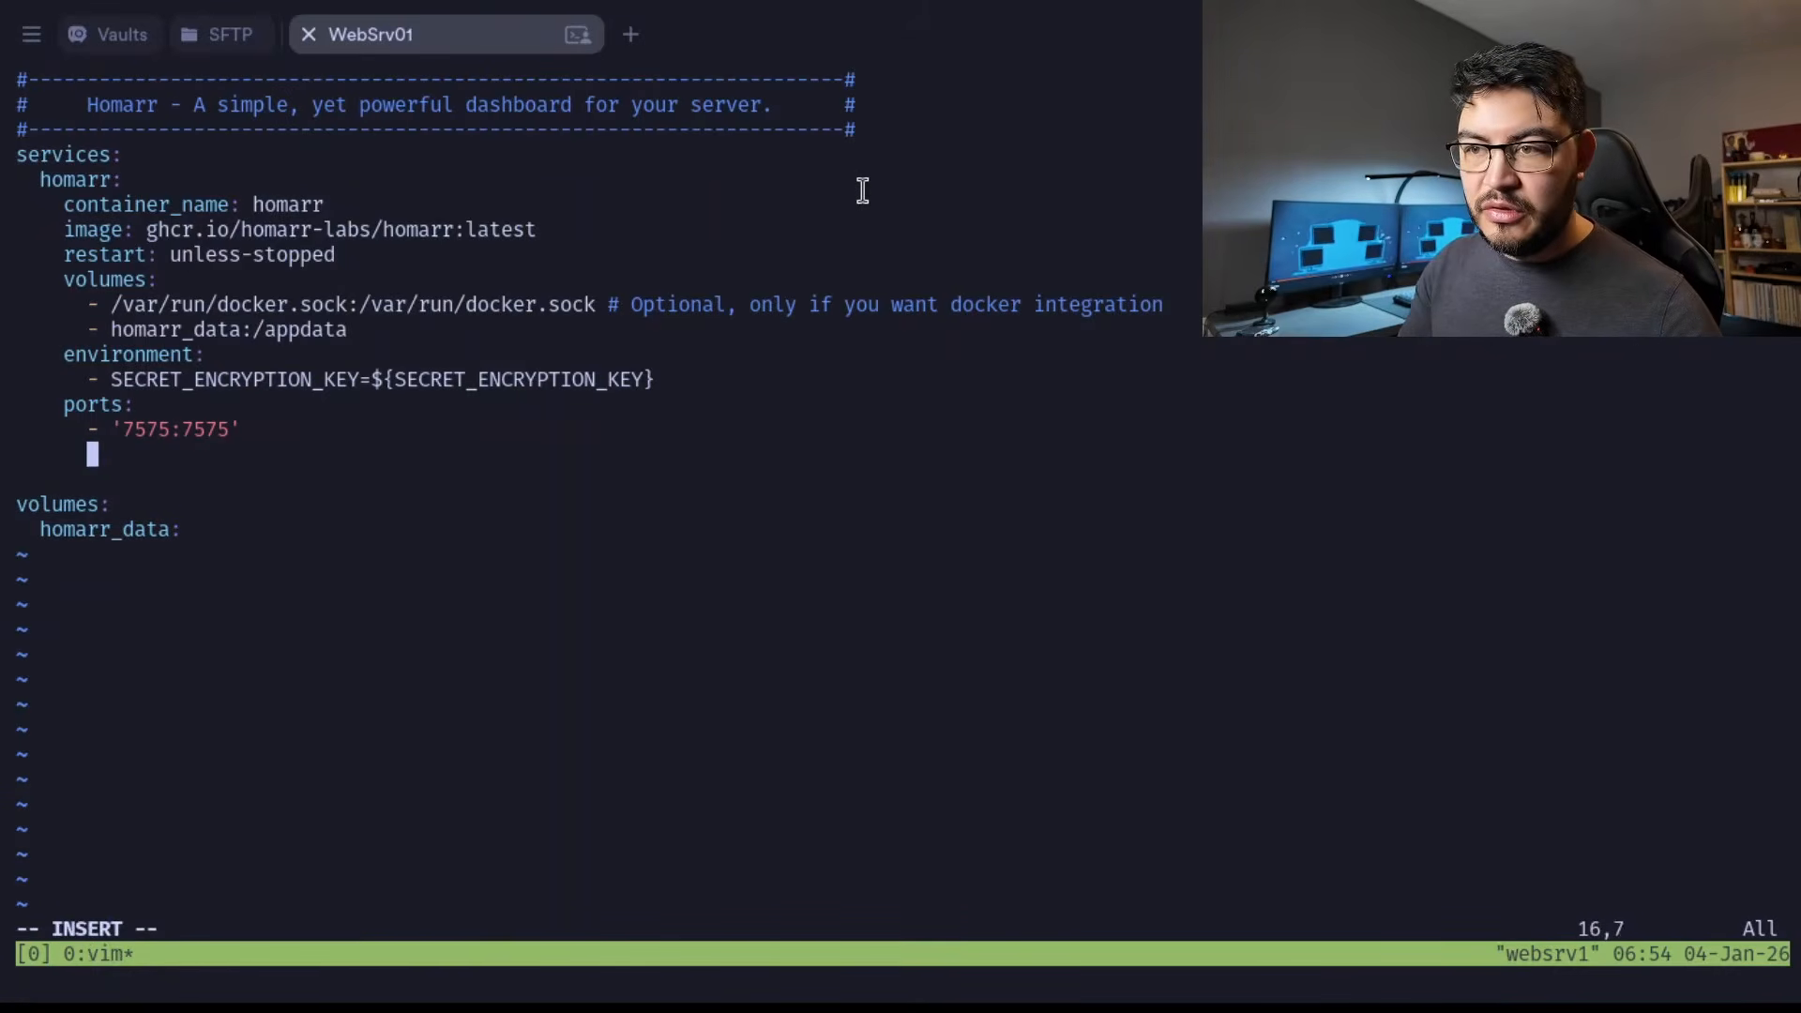
pyautogui.press('Return')
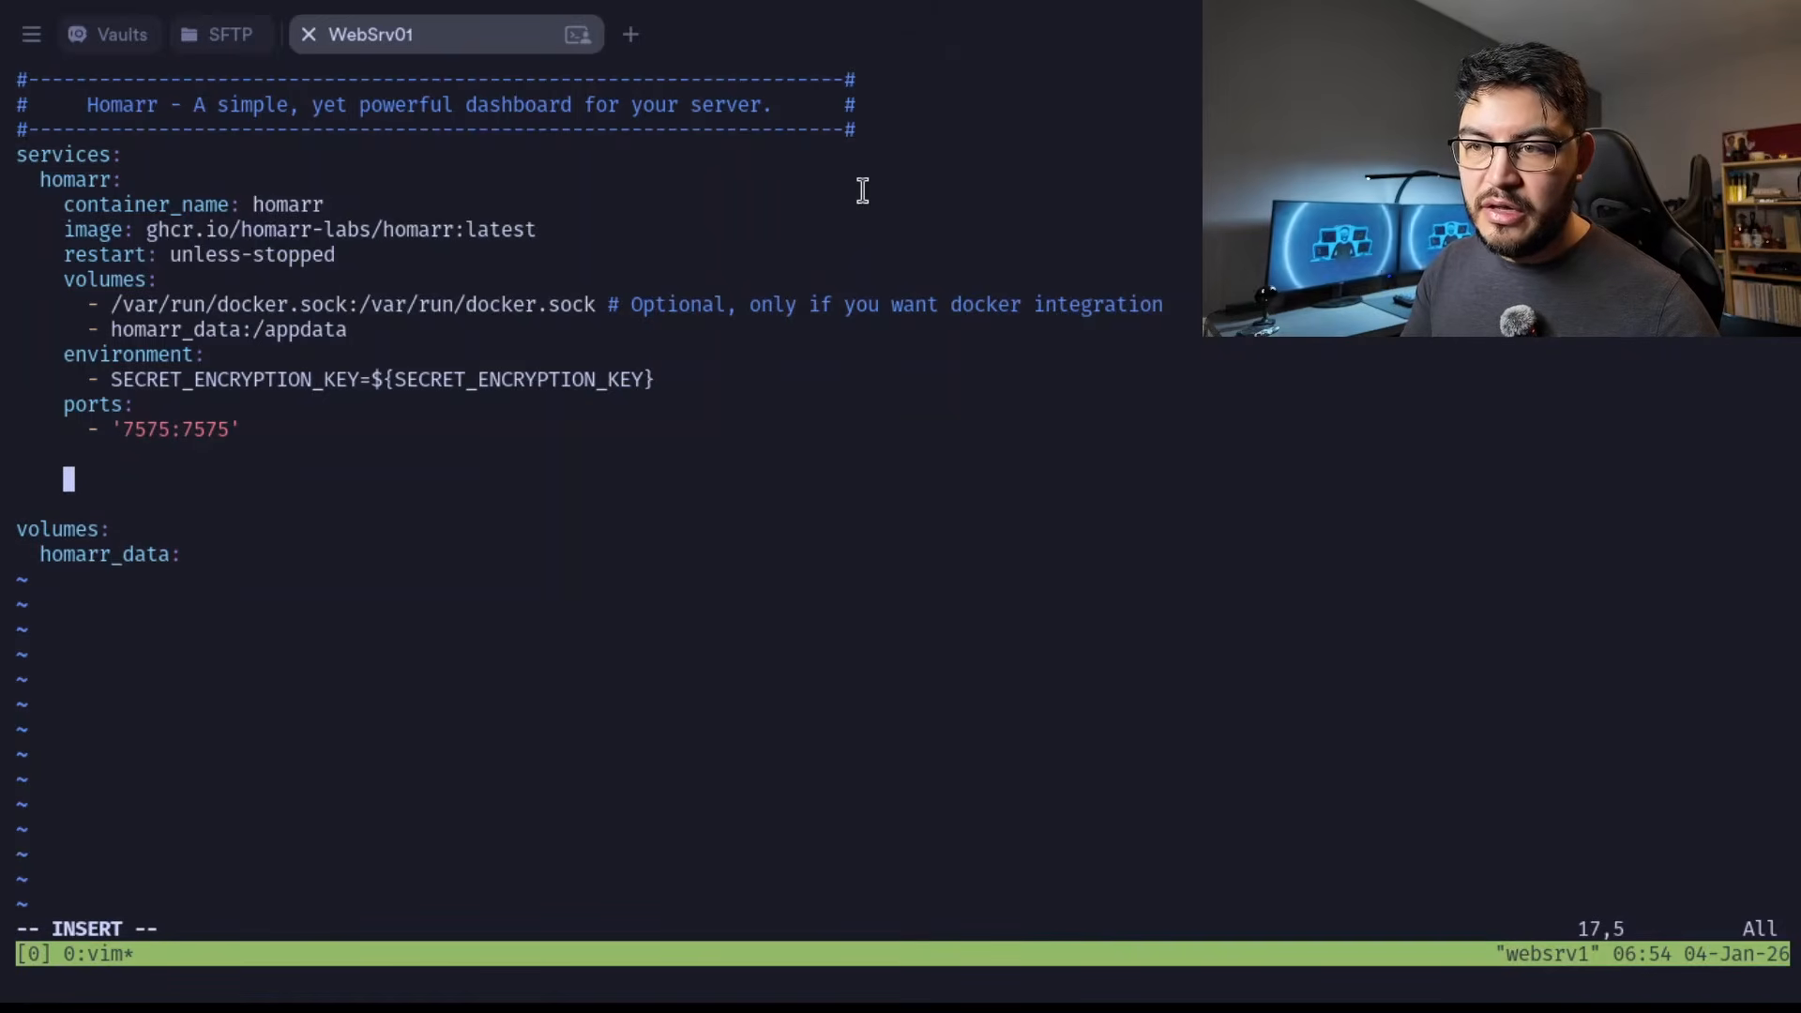
pyautogui.write("dash:         image: mauricenino/dashdot:latest               restart: unless-stopped                     privileged: true                           ports:                                   - '80:3001'                                         volumes:                                                 - /:/mnt/host:ro")
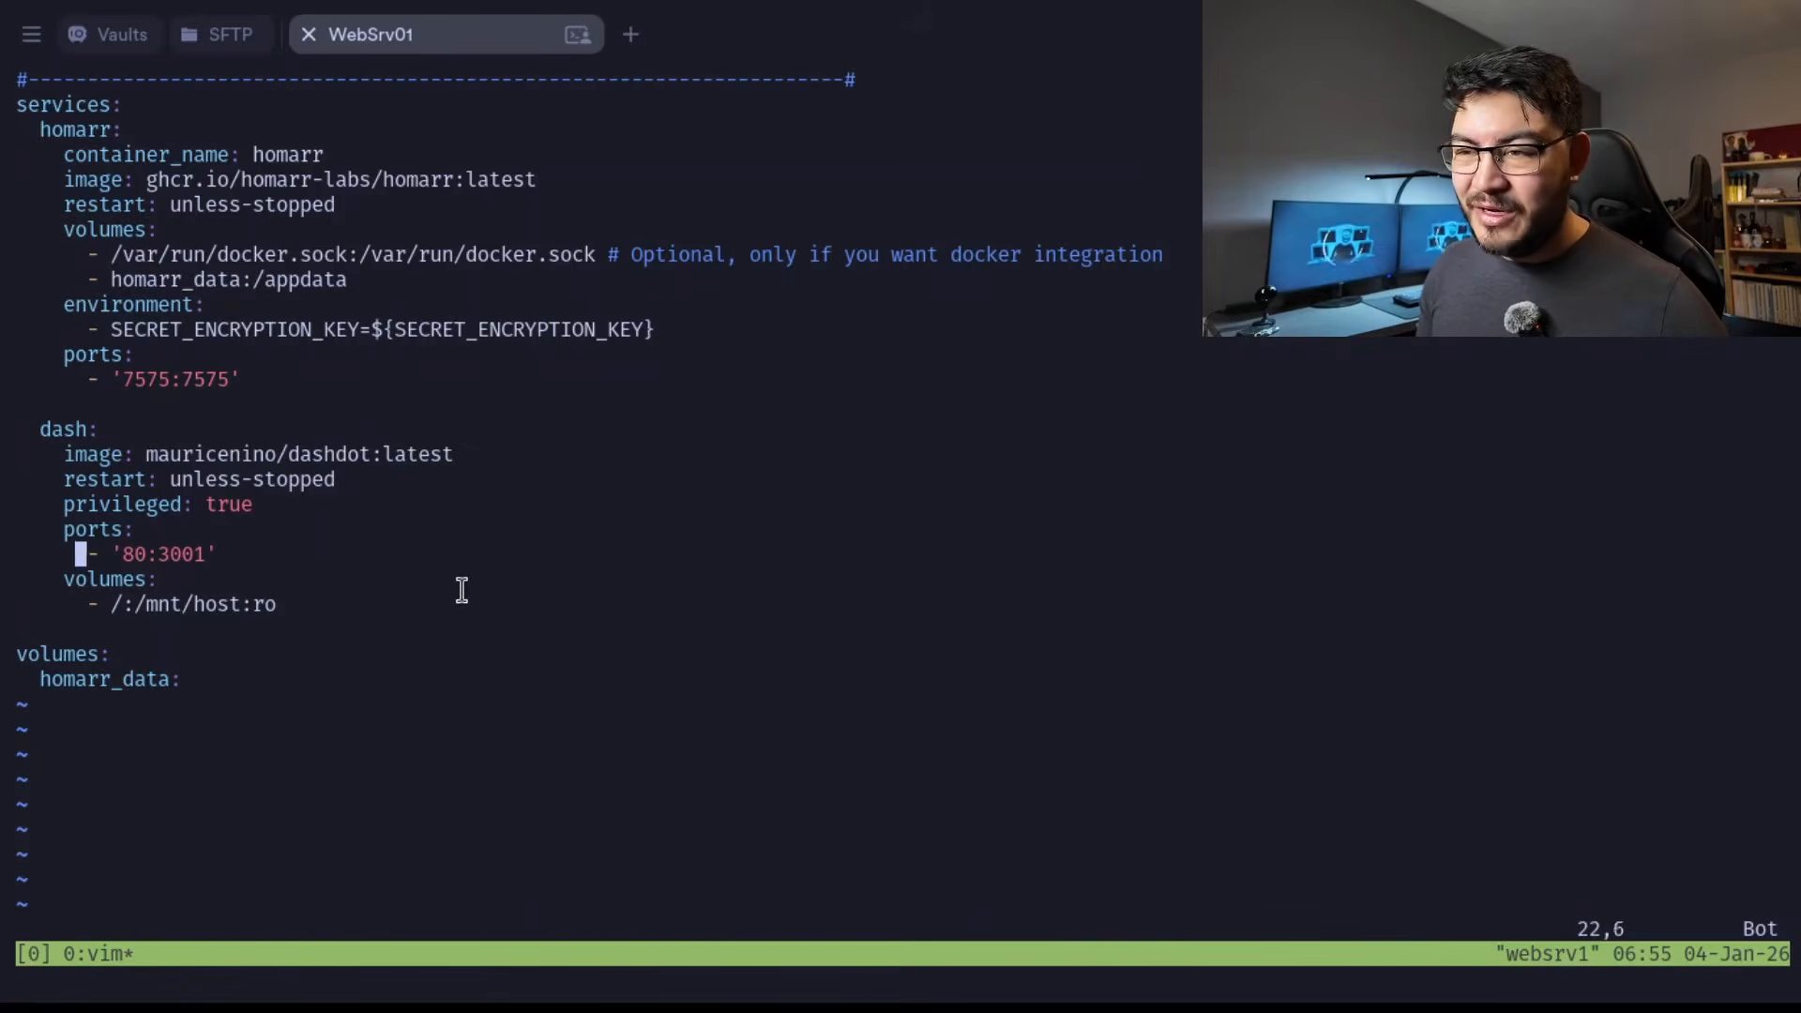
# Set the dash service's host port to 3001 and start the containers with docker compose up -d.
pyautogui.write('c')
pyautogui.write('w')
pyautogui.write('3001')
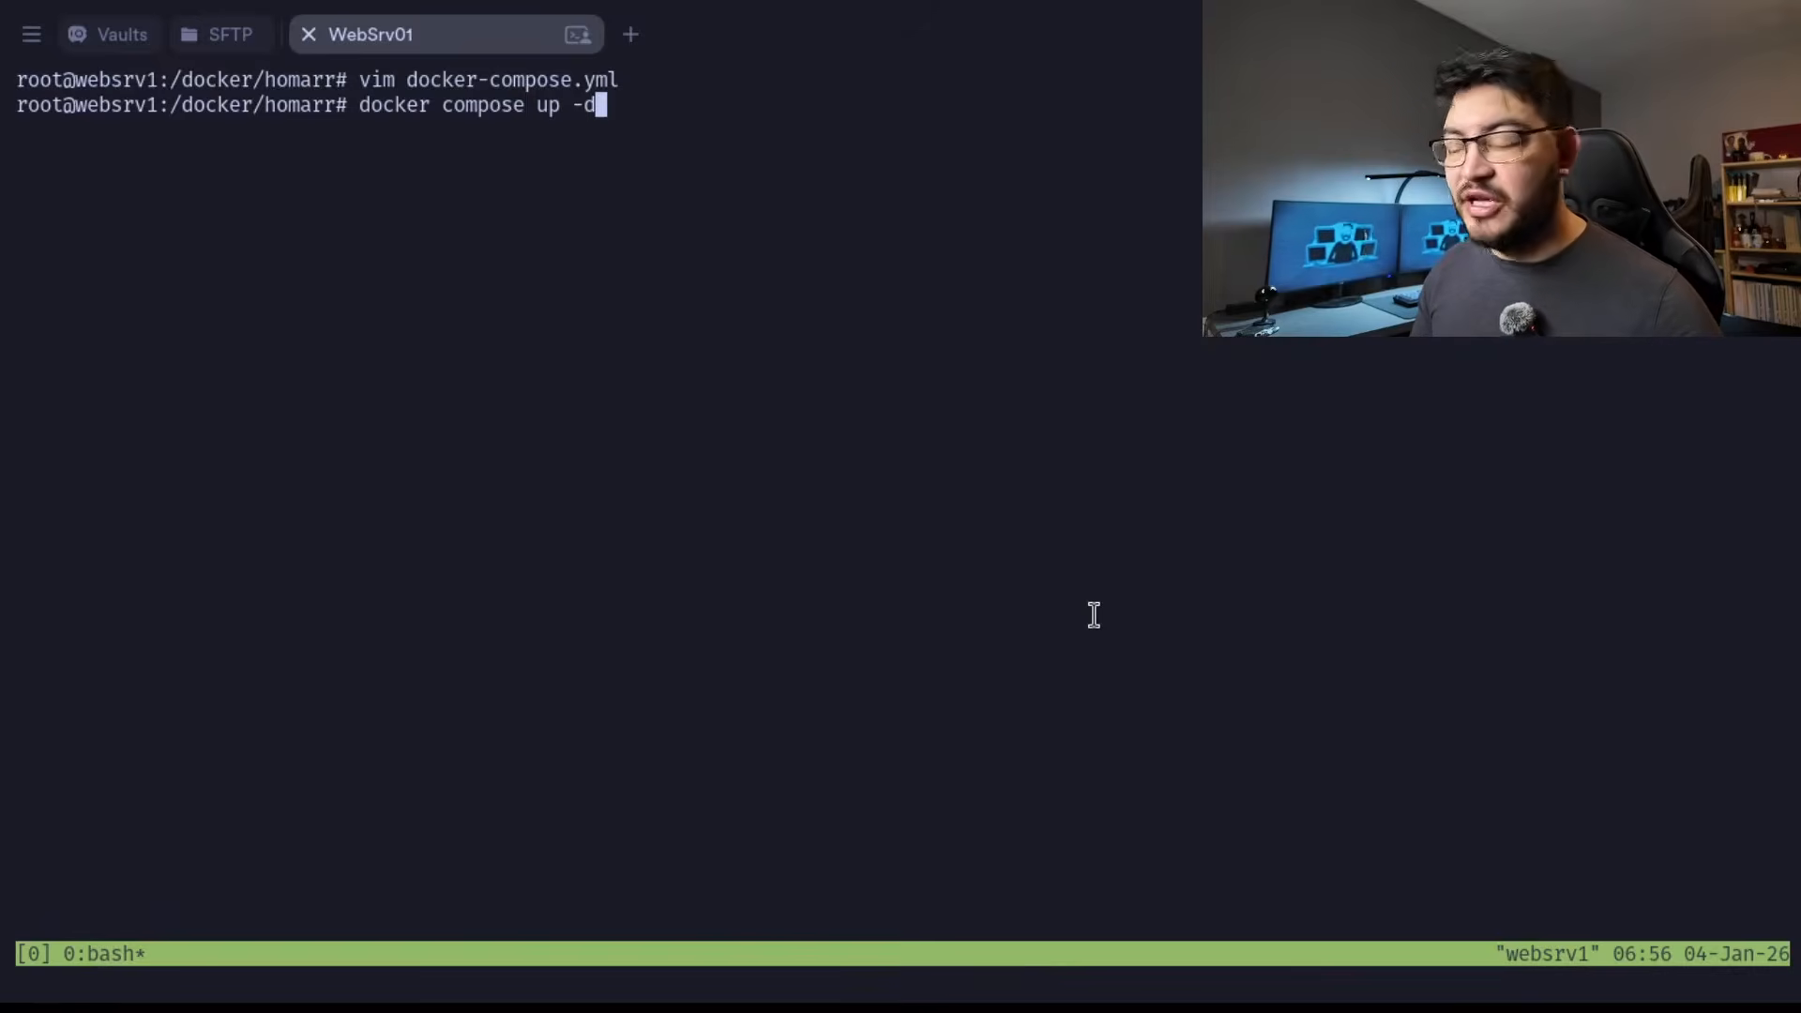
pyautogui.press('Return')
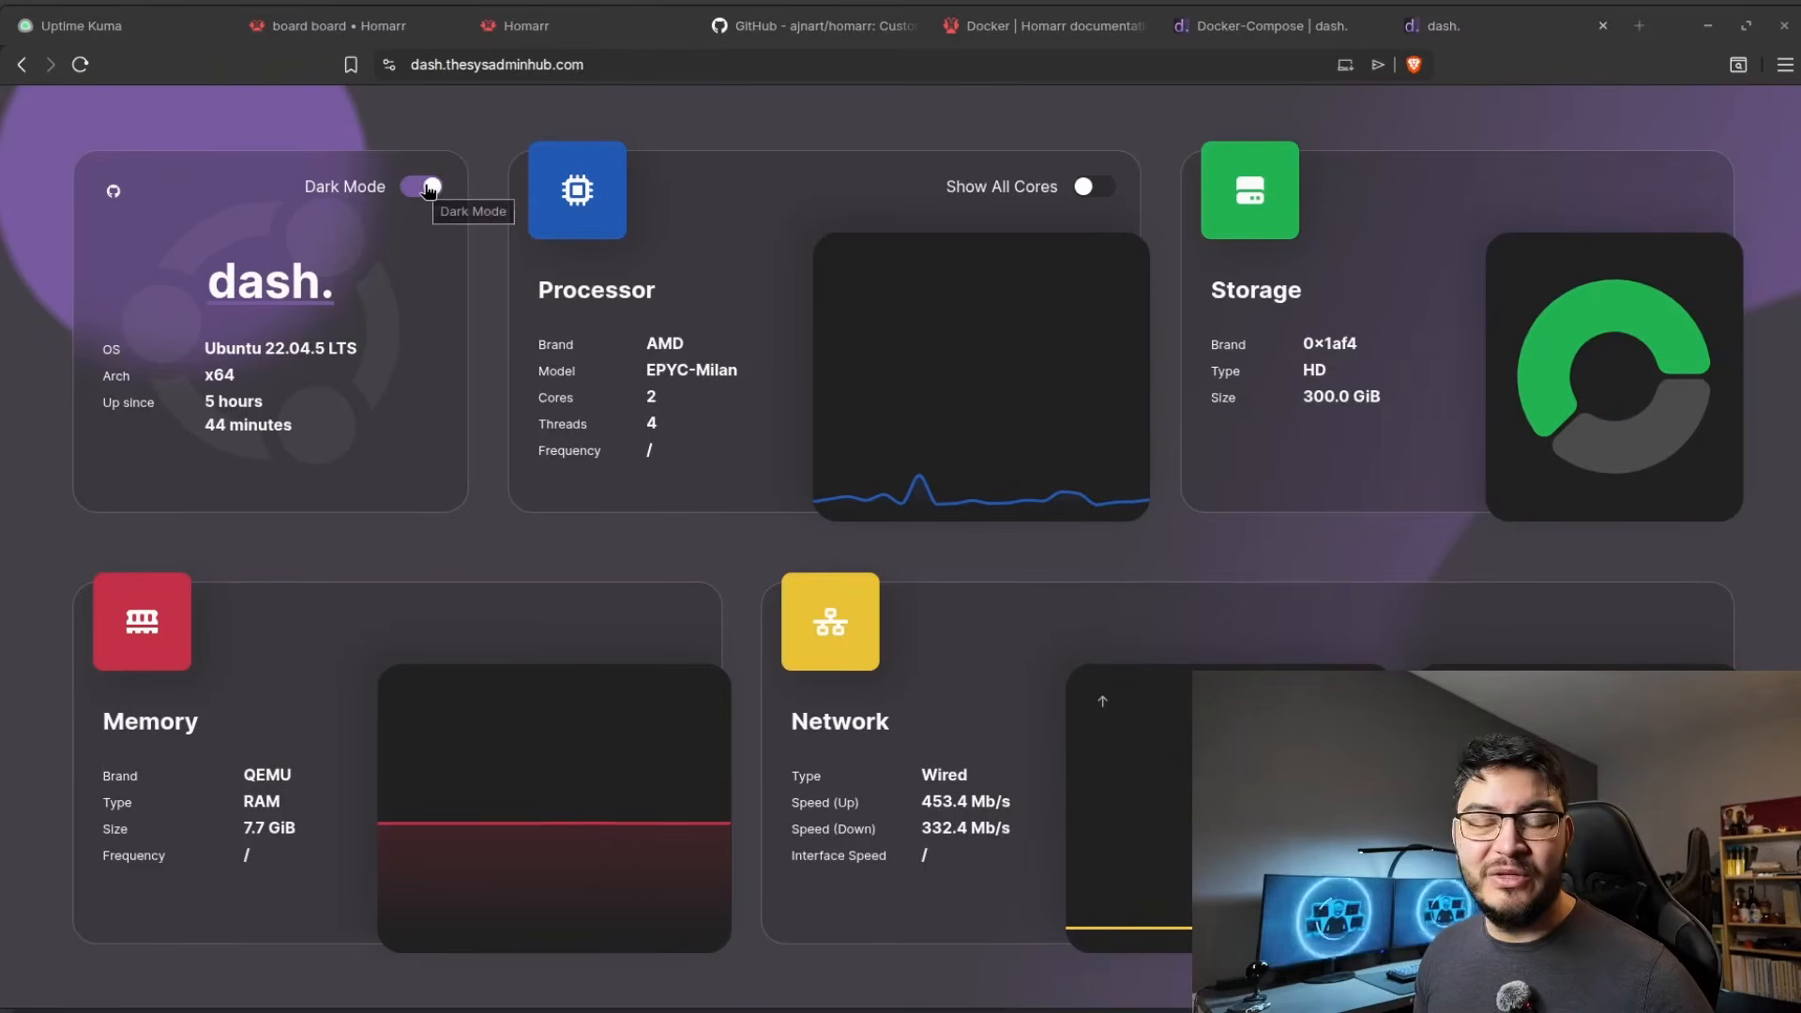
# Try the Dark Mode and Show All Cores switches on the dash.thesysadminhub.com page.
pyautogui.click(428, 188)
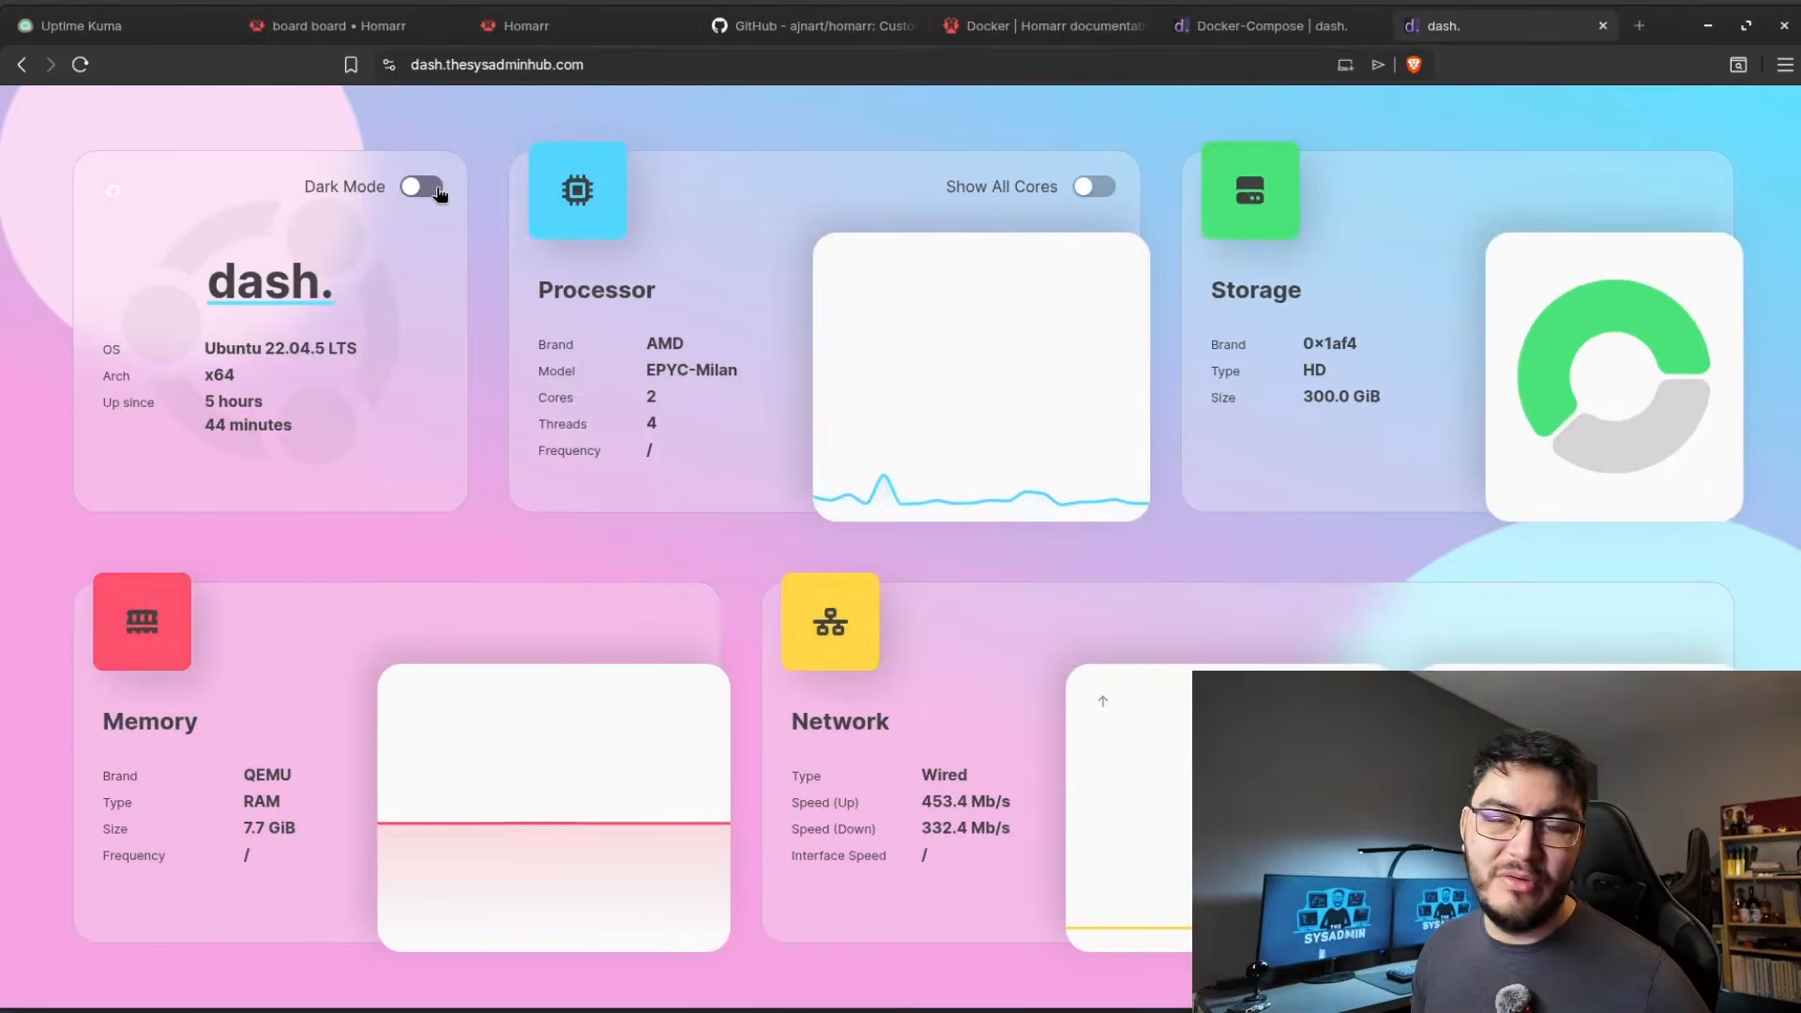
pyautogui.click(433, 188)
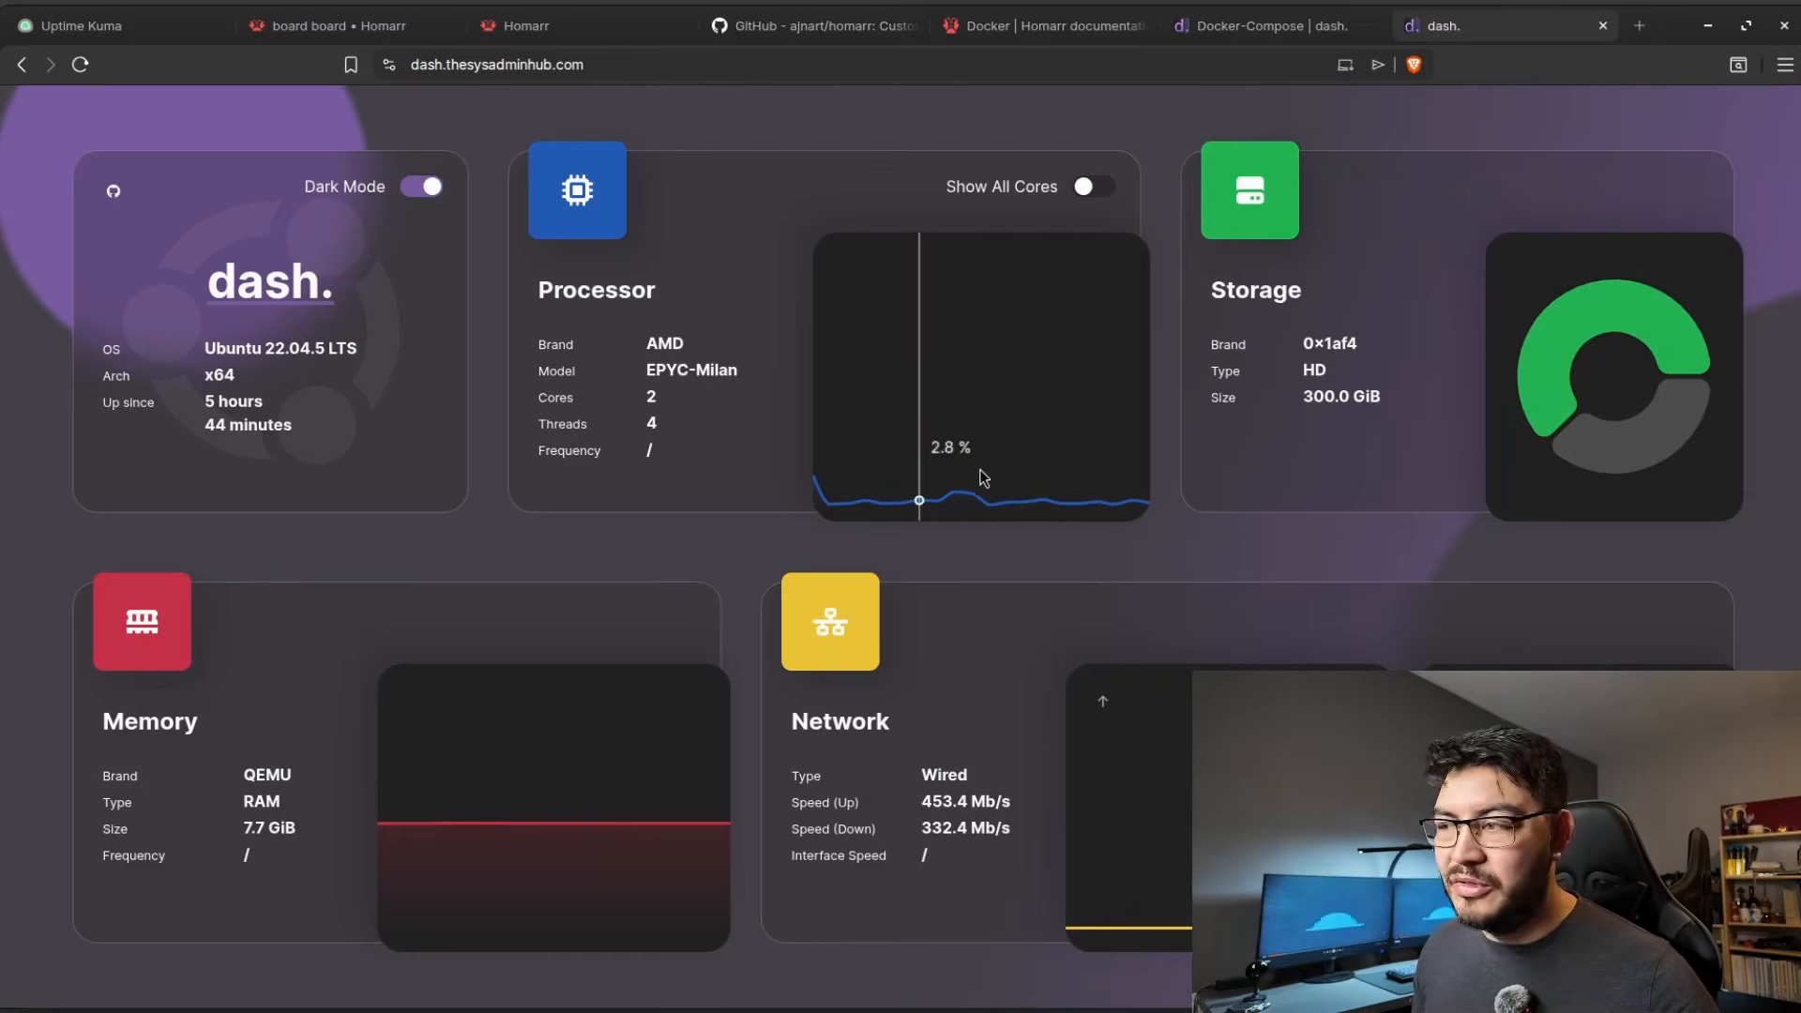
pyautogui.click(1095, 197)
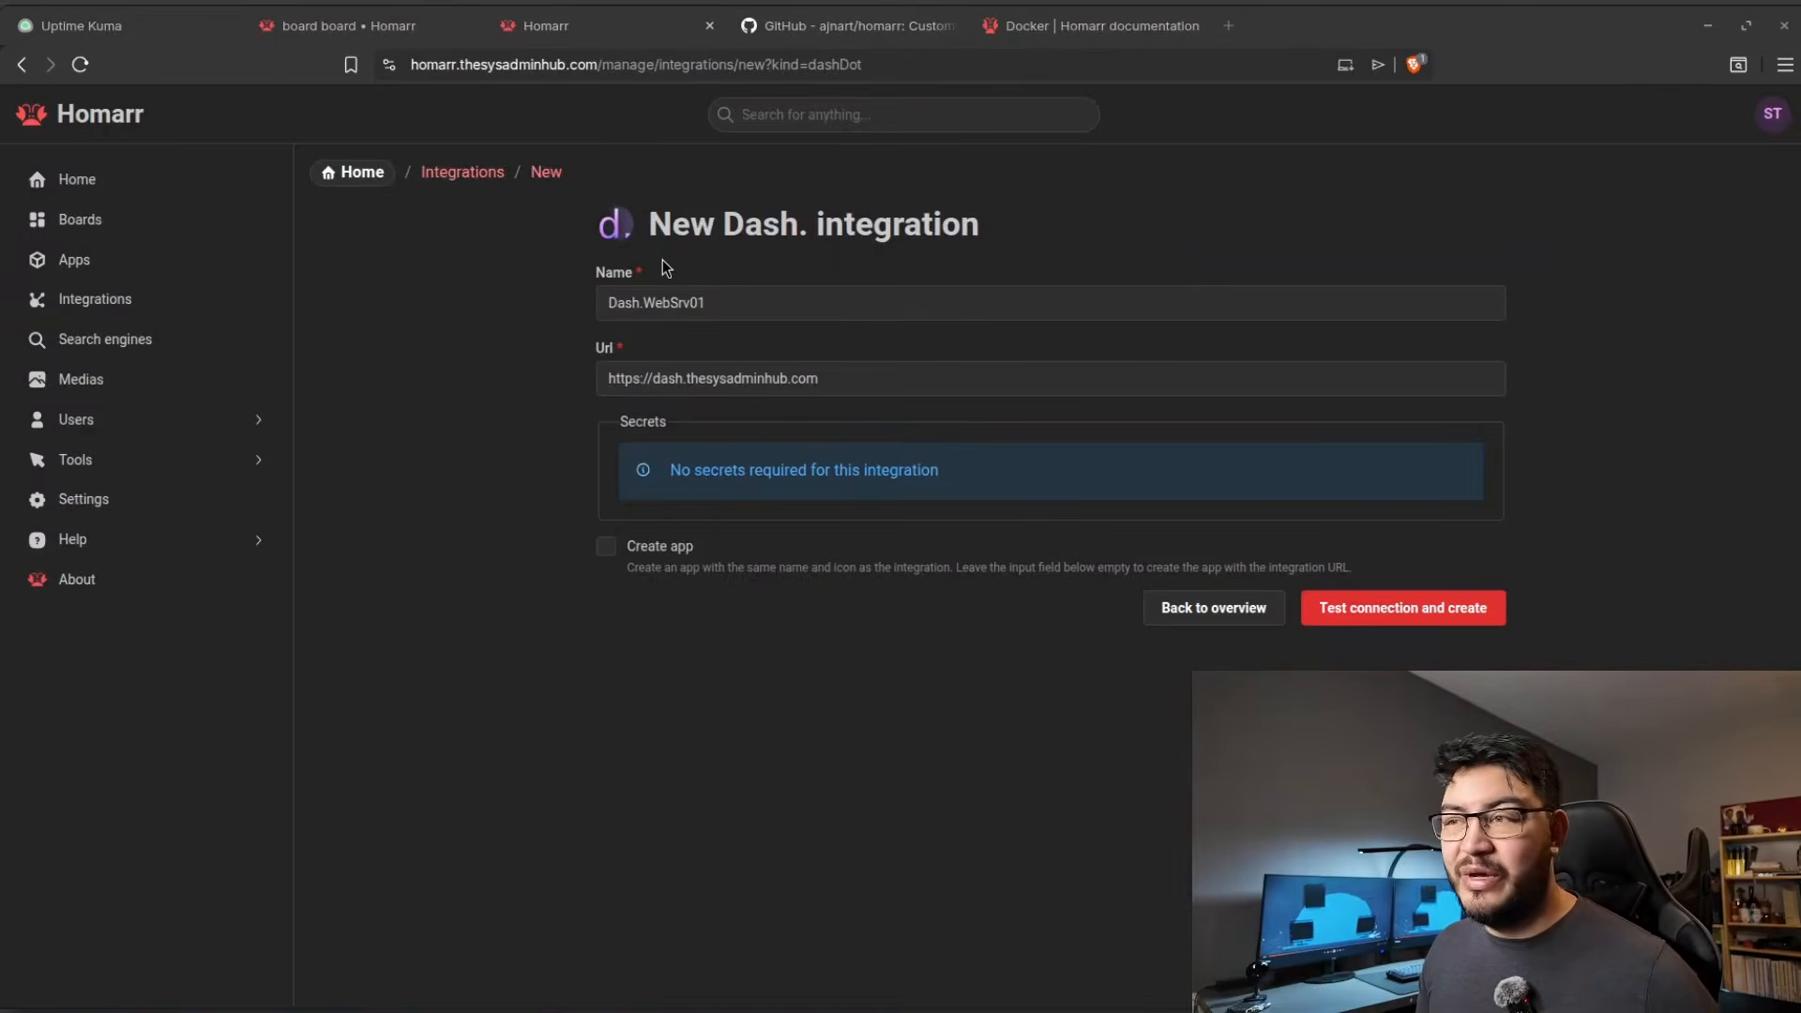
pyautogui.click(717, 298)
pyautogui.moveTo(706, 303); pyautogui.dragTo(618, 307)
pyautogui.click(721, 302)
pyautogui.moveTo(845, 387); pyautogui.dragTo(593, 381)
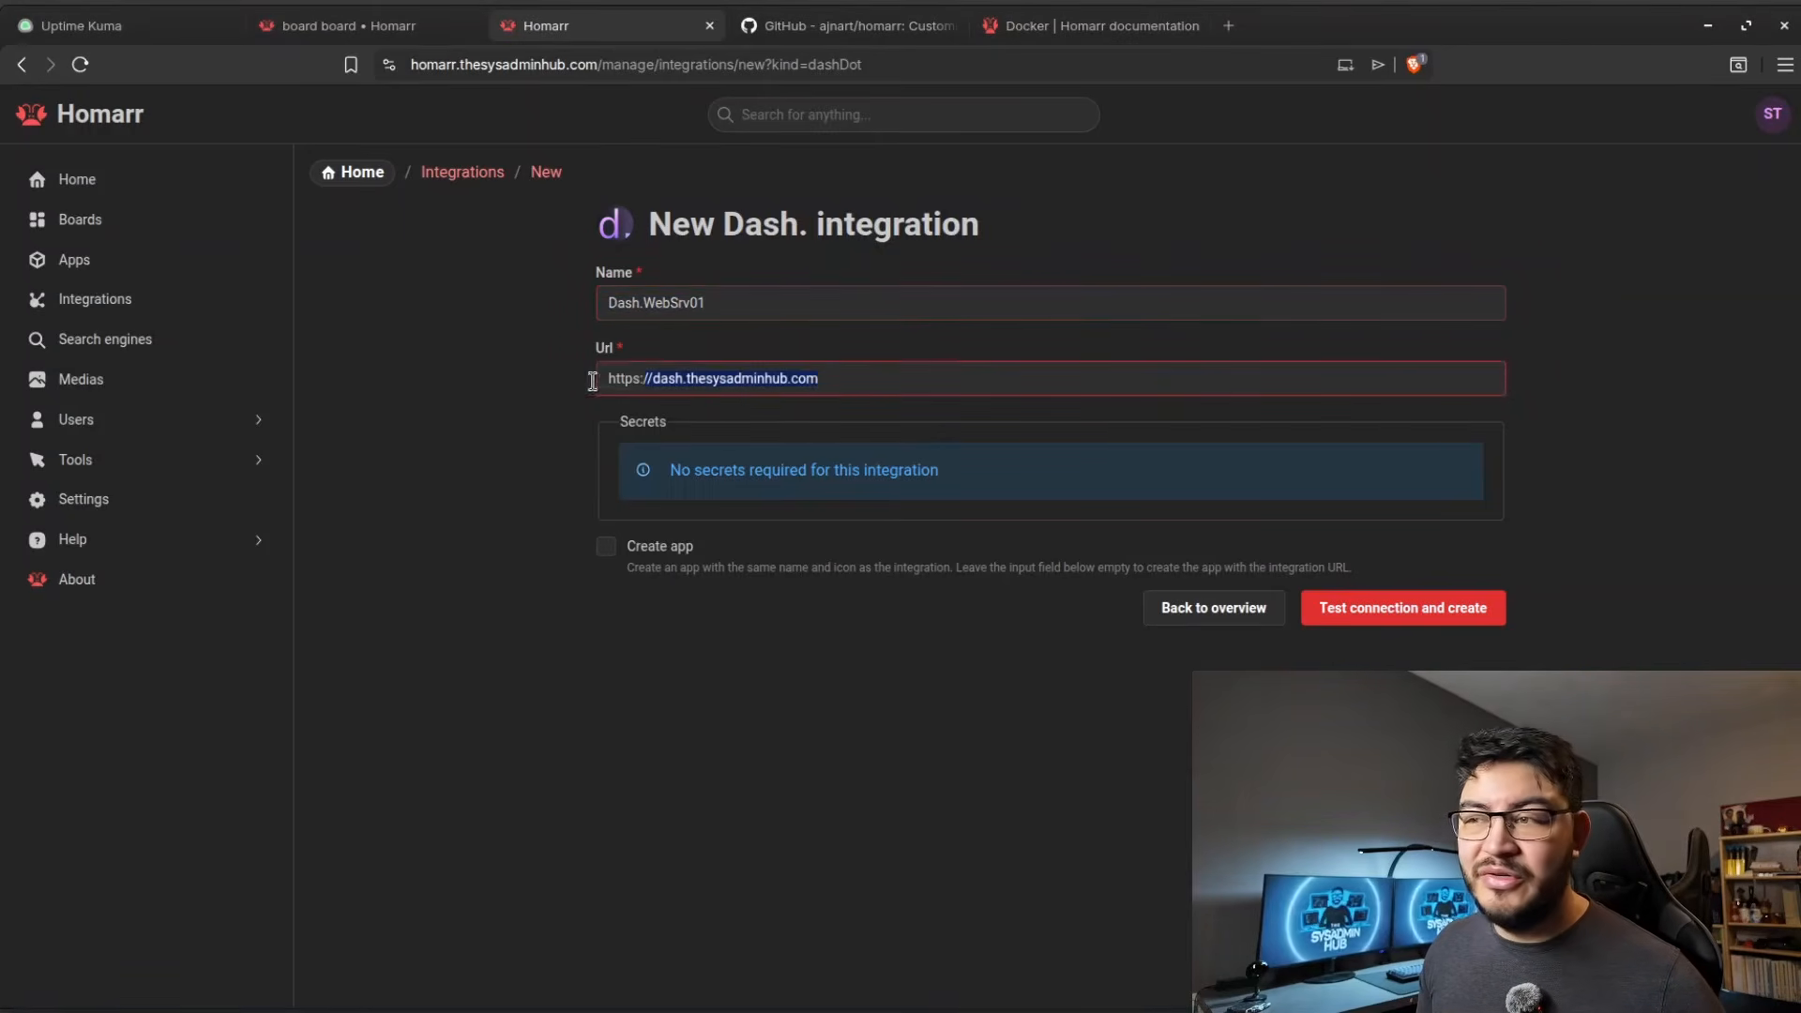
pyautogui.click(704, 388)
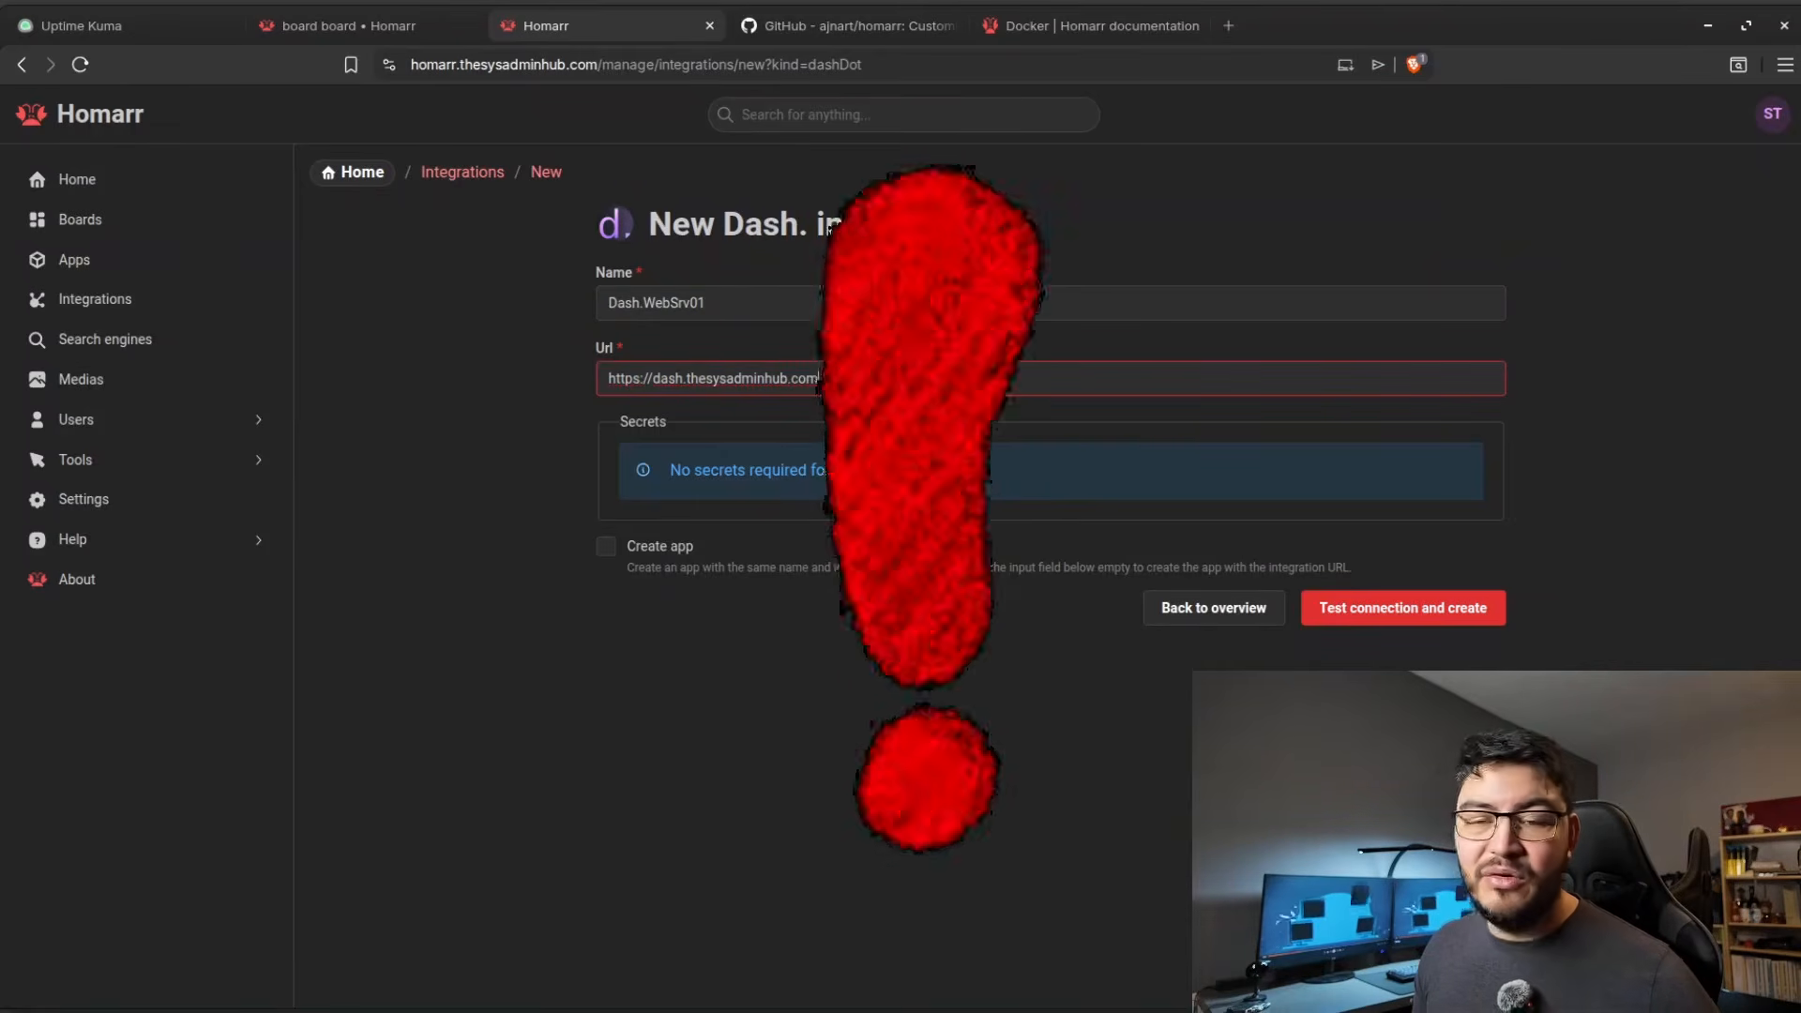
pyautogui.click(610, 548)
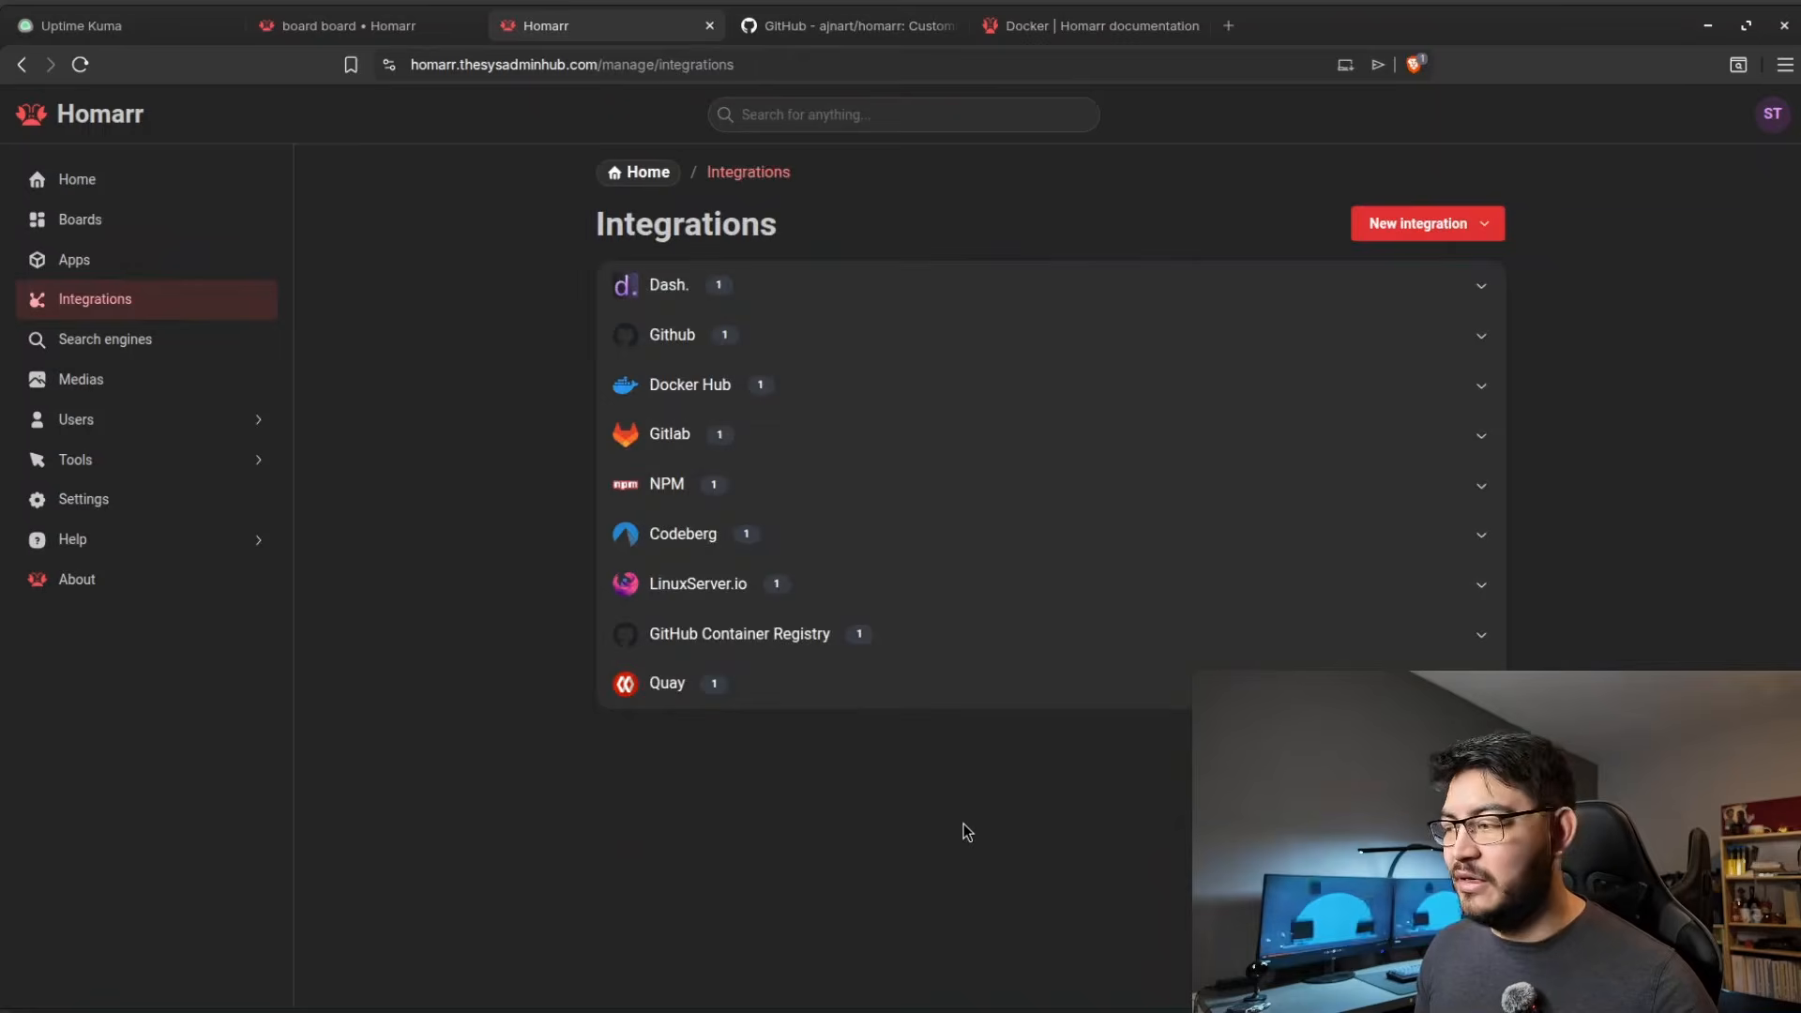
pyautogui.hotkey('ctrl', 'w')
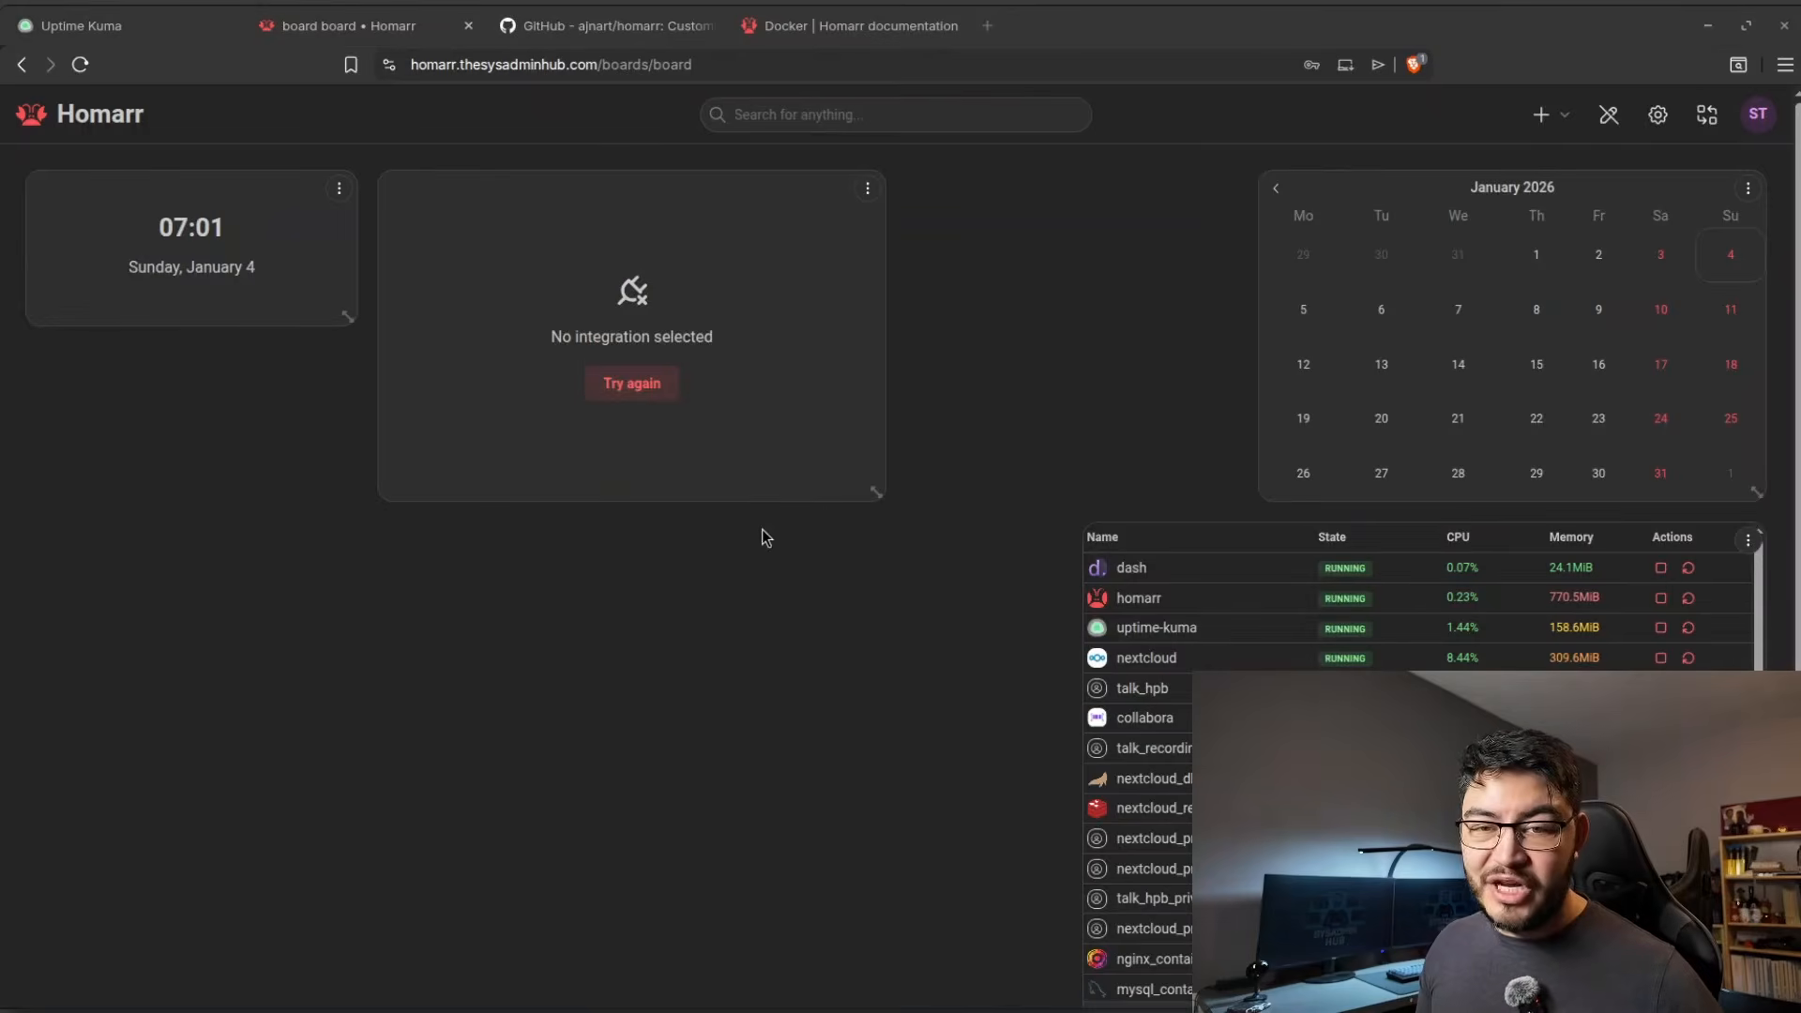
# Assign the Dash.WebSrv01 integration to the System Health Monitoring widget and move the widget beneath the clock.
pyautogui.click(869, 191)
pyautogui.click(923, 221)
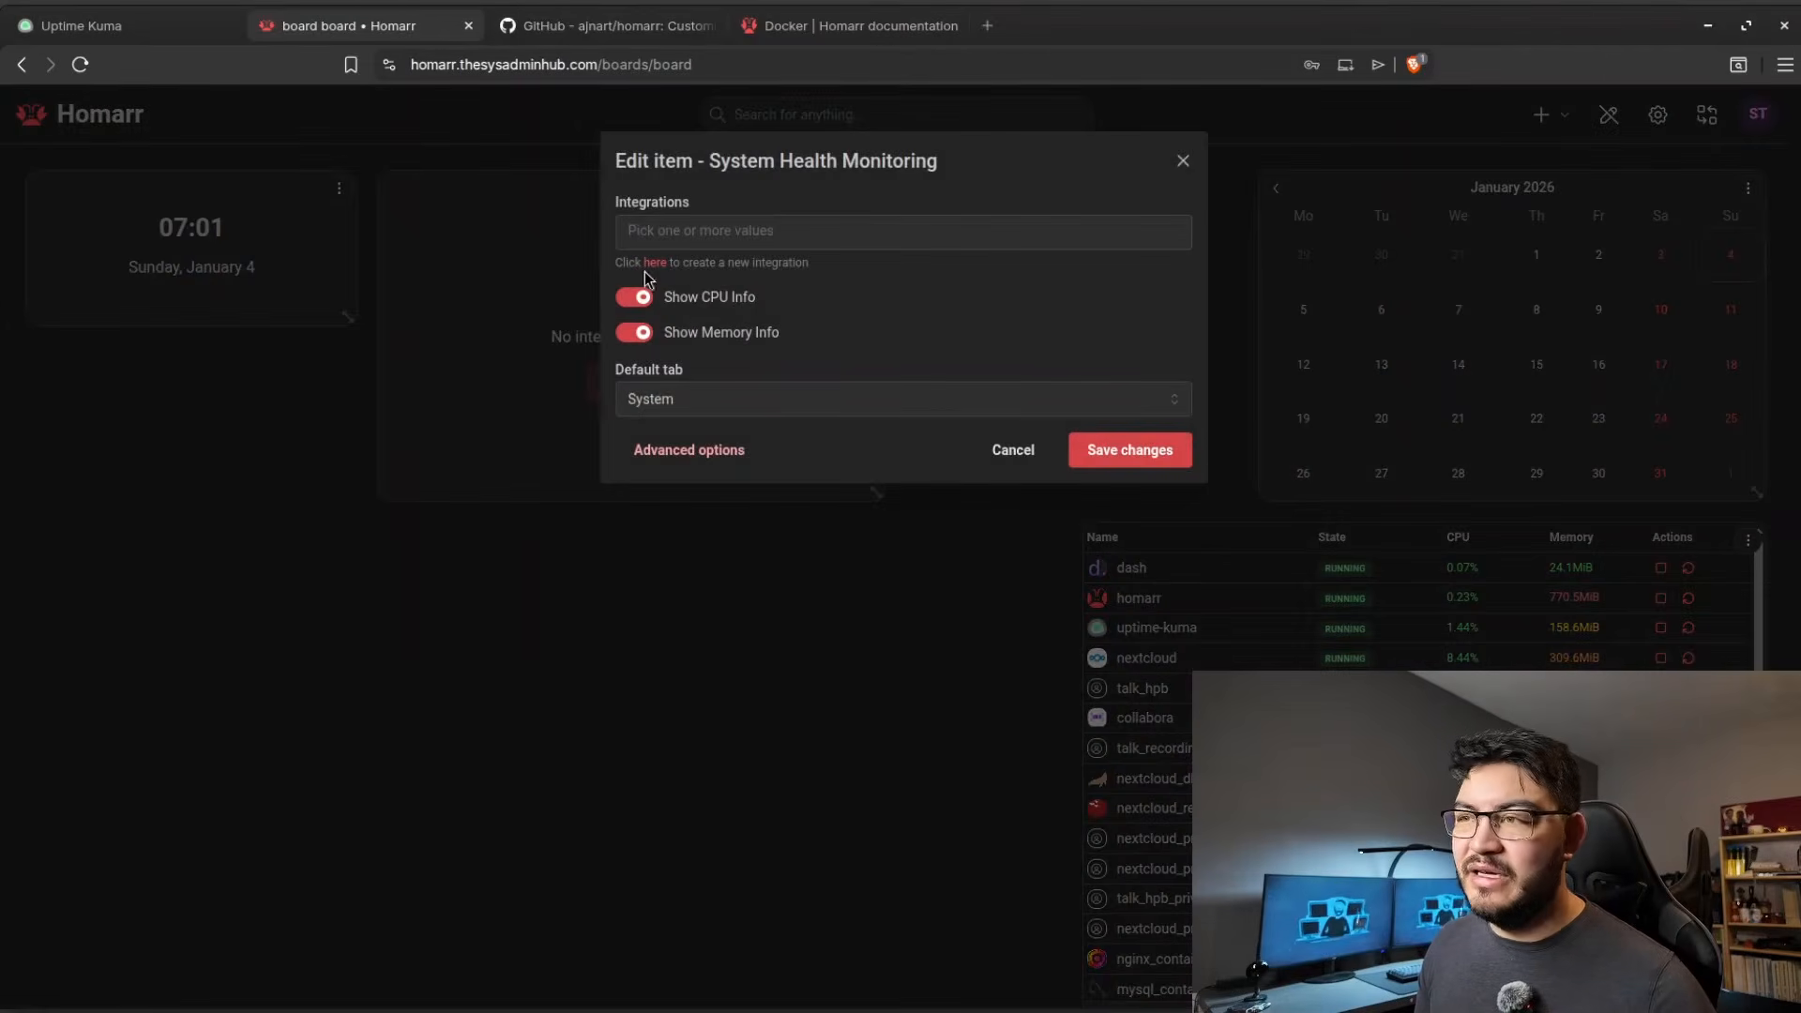
pyautogui.click(644, 240)
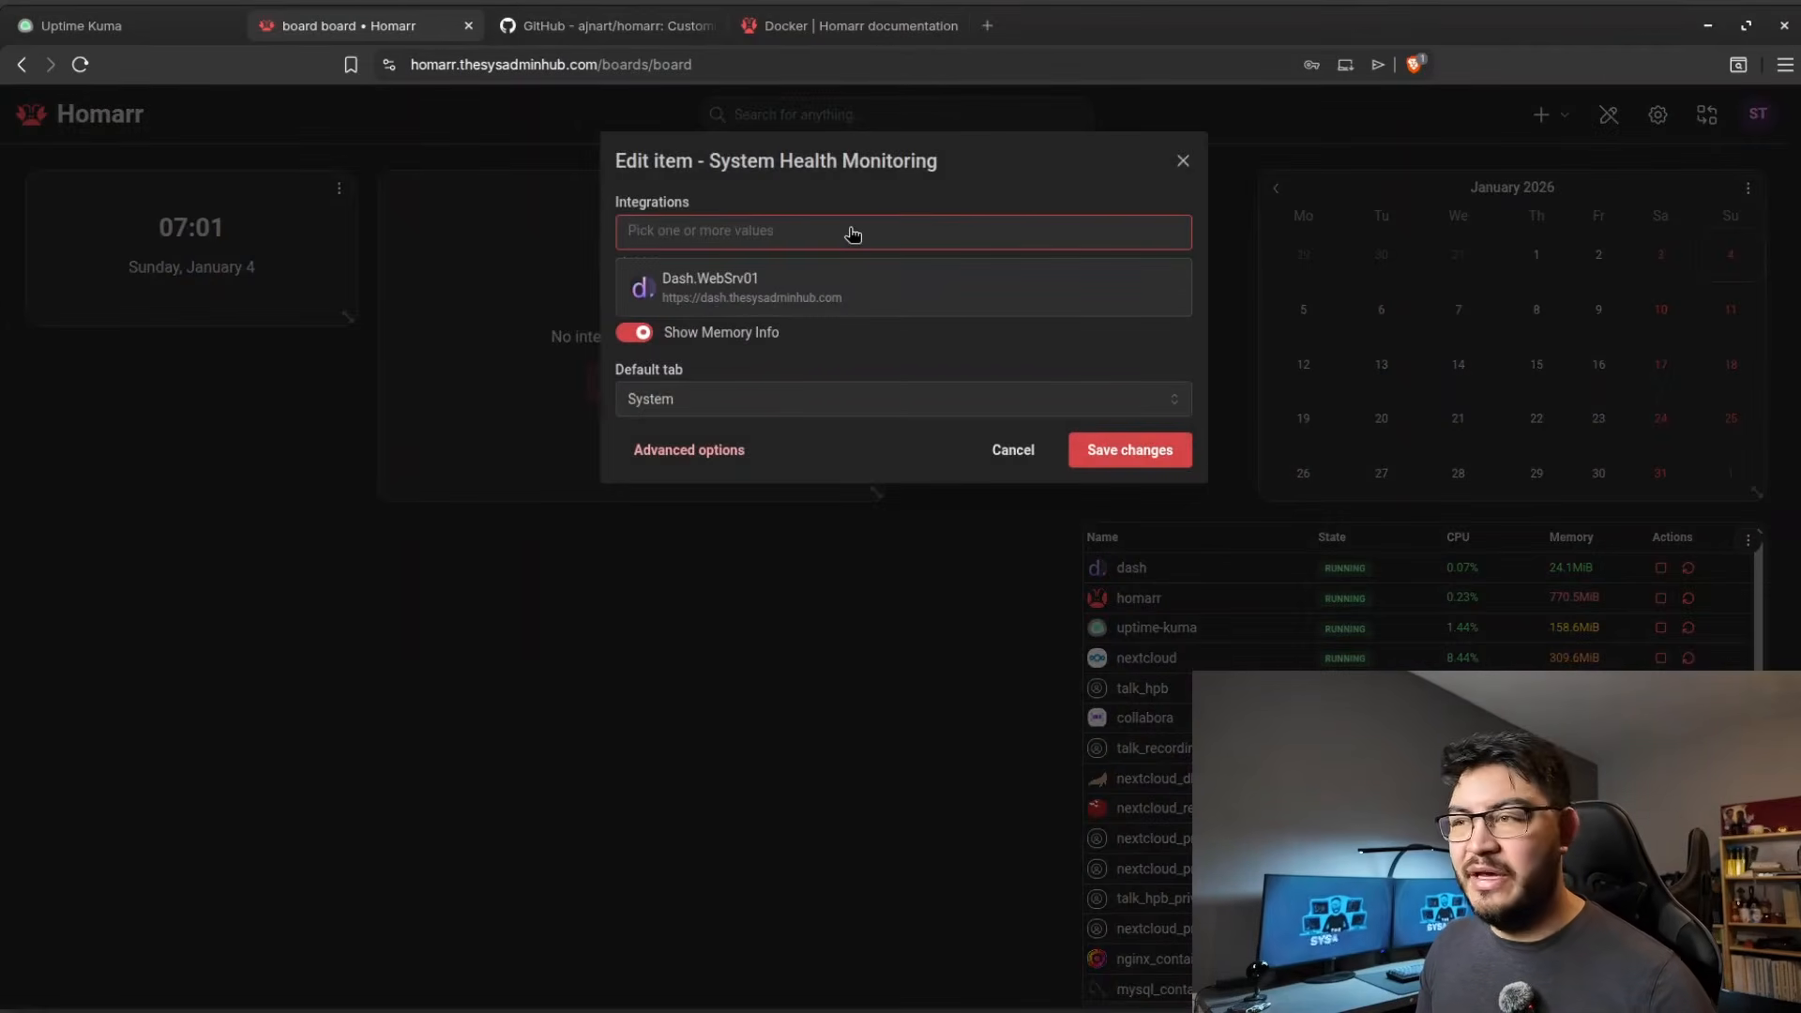
pyautogui.click(786, 292)
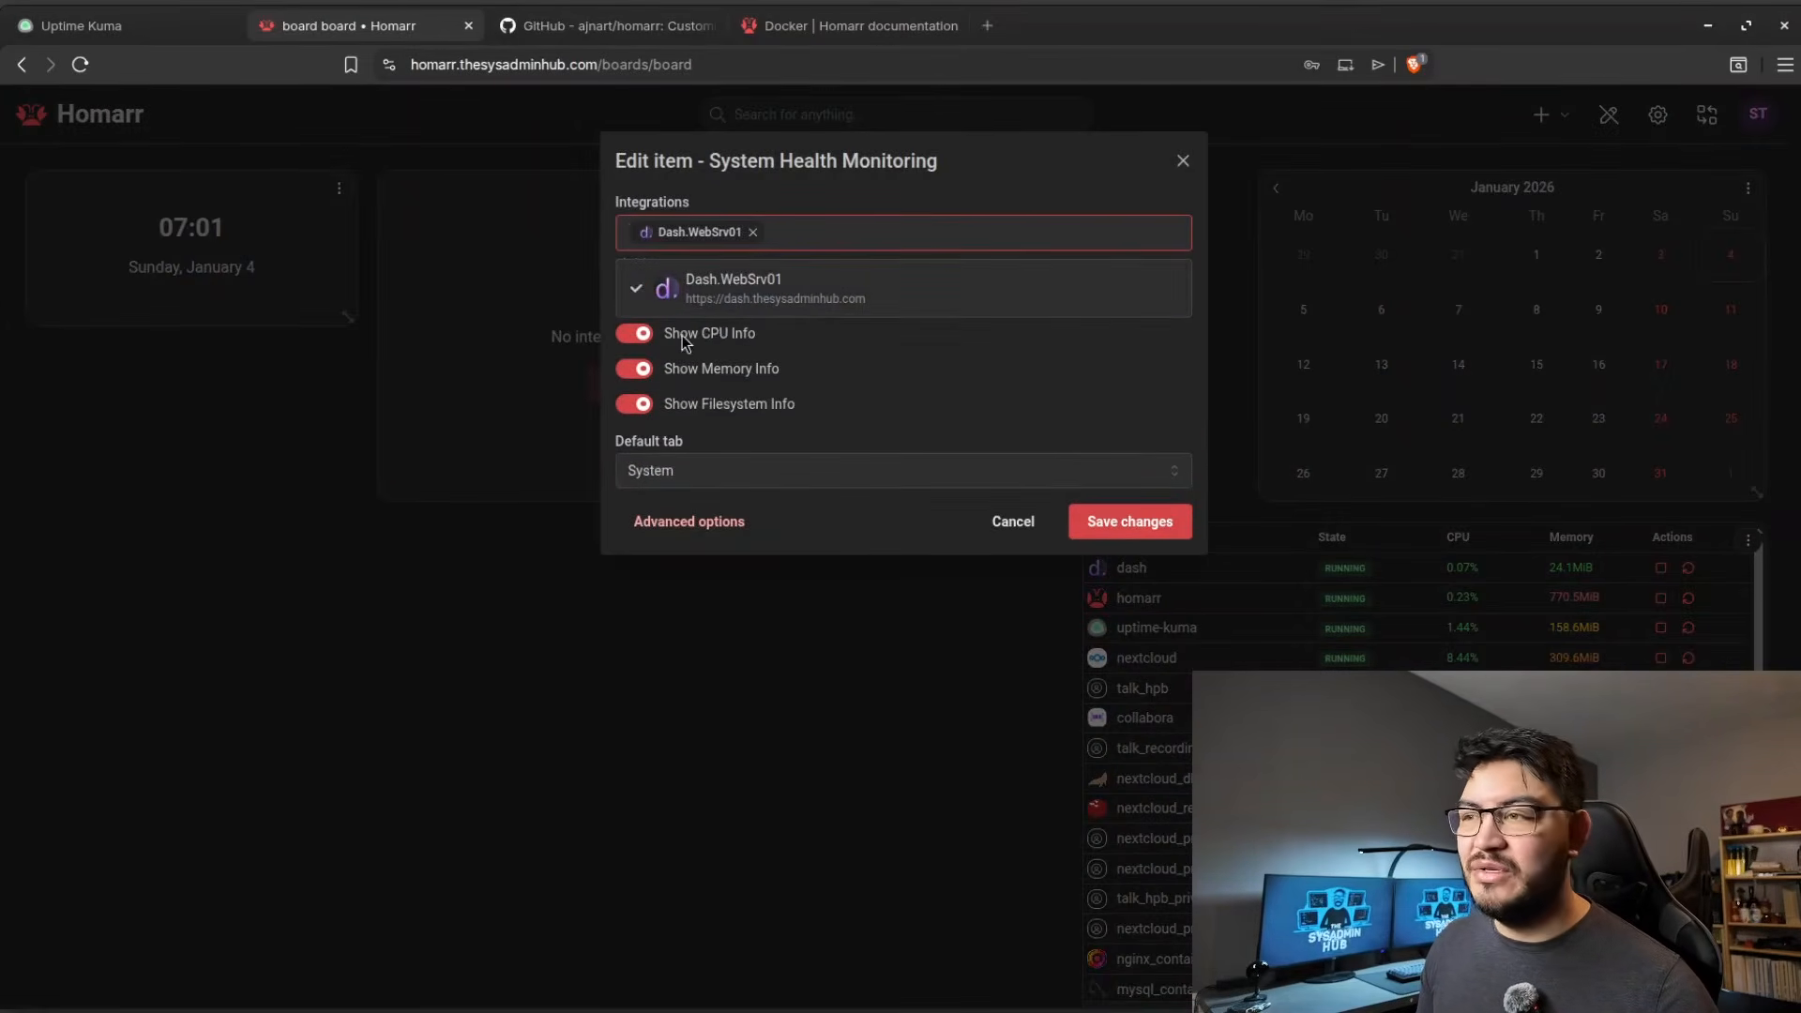
pyautogui.click(1157, 532)
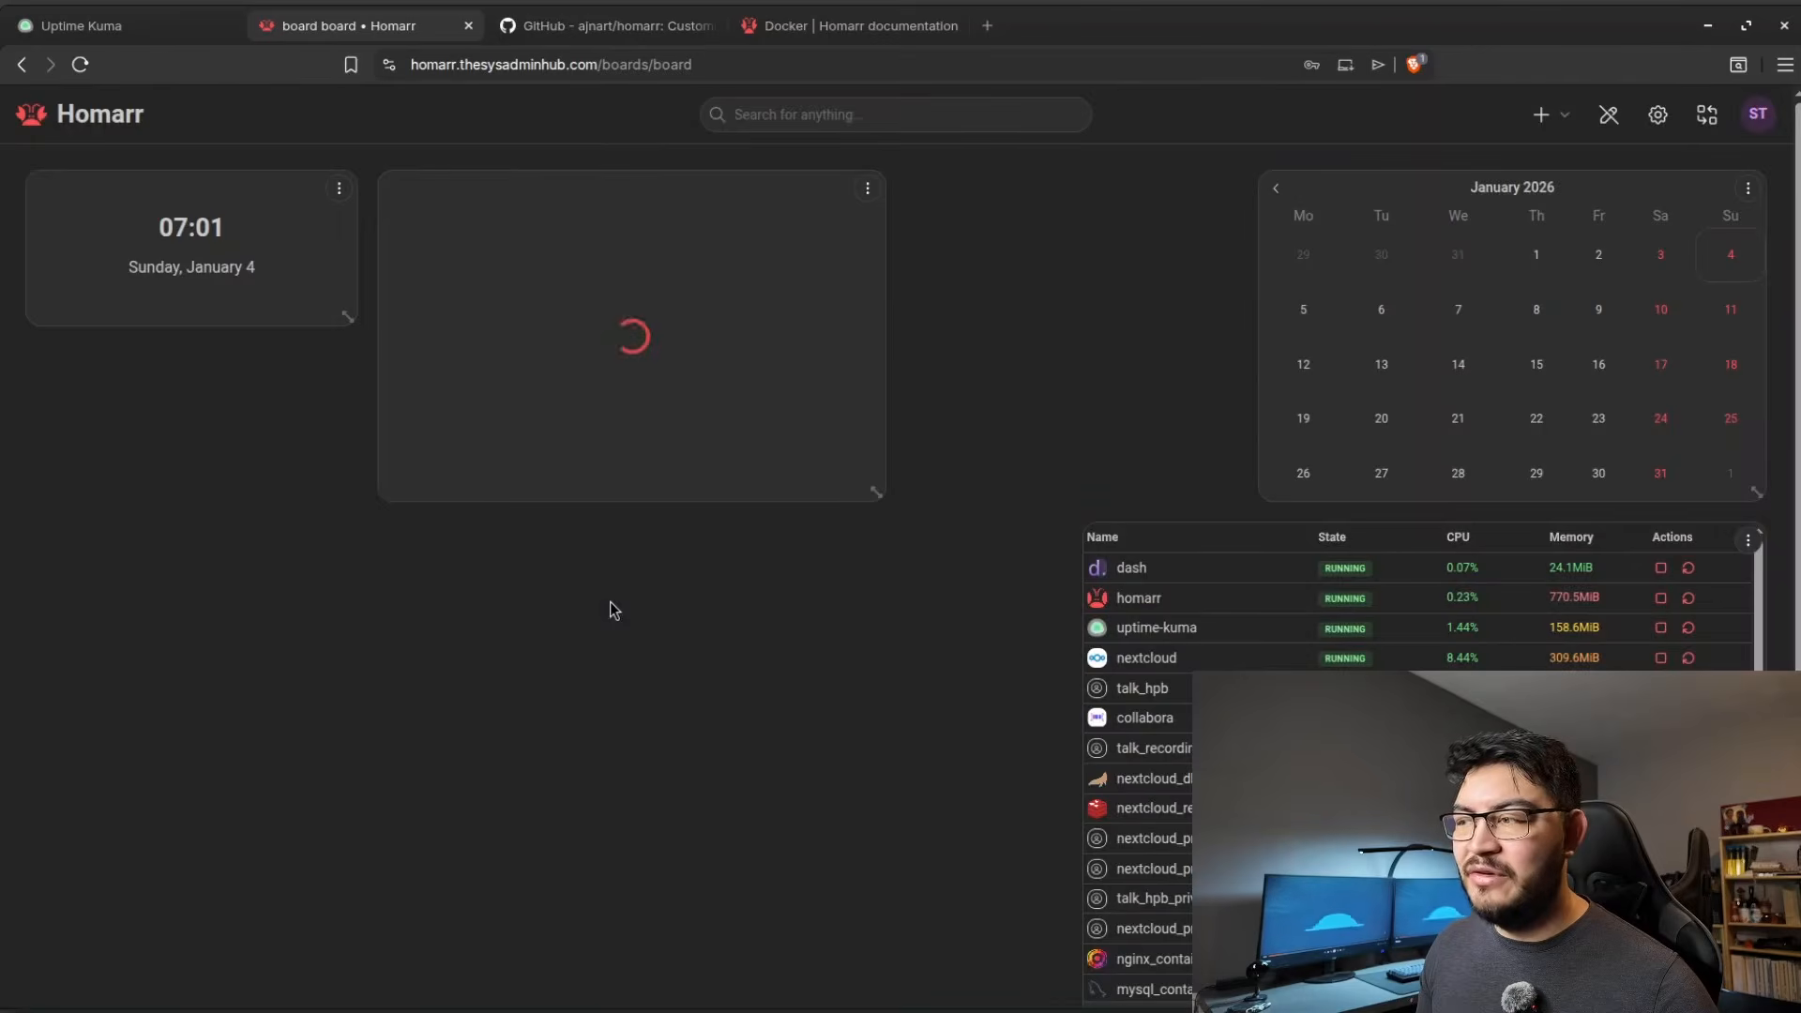
pyautogui.moveTo(523, 489); pyautogui.dragTo(544, 625)
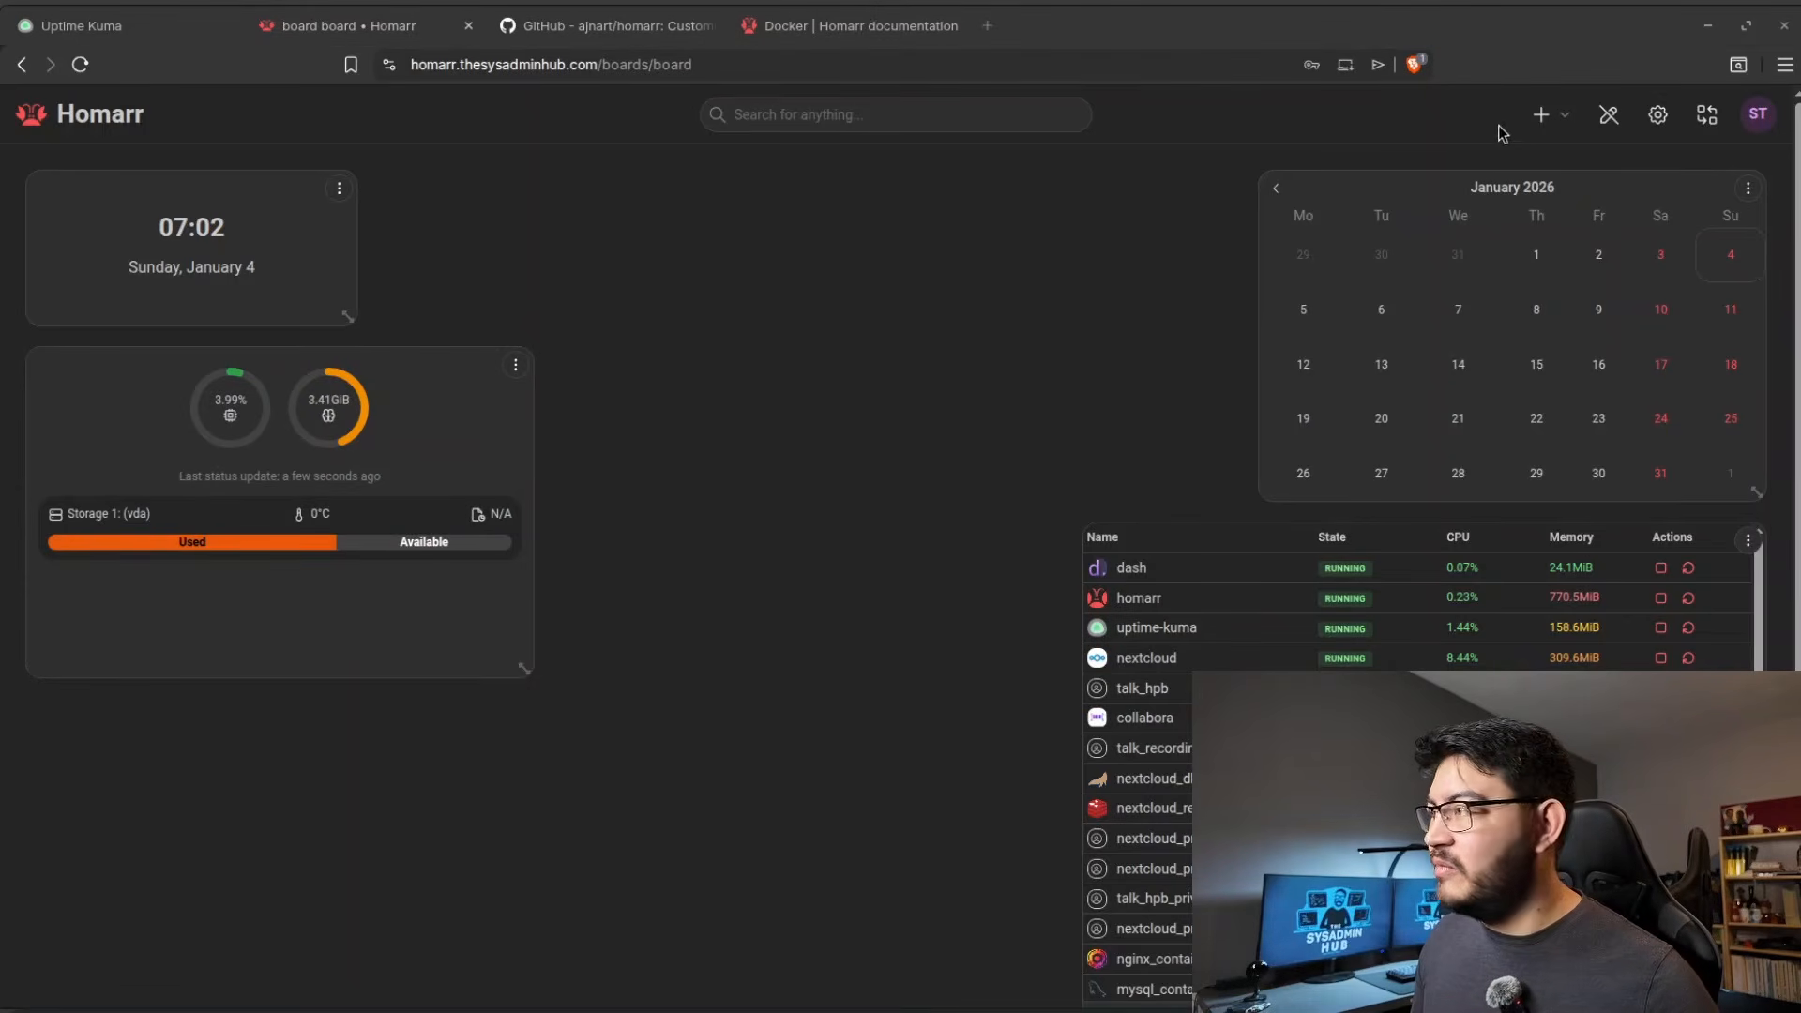
# Add a second System Health Monitoring widget to the board.
pyautogui.click(1541, 115)
pyautogui.click(1350, 160)
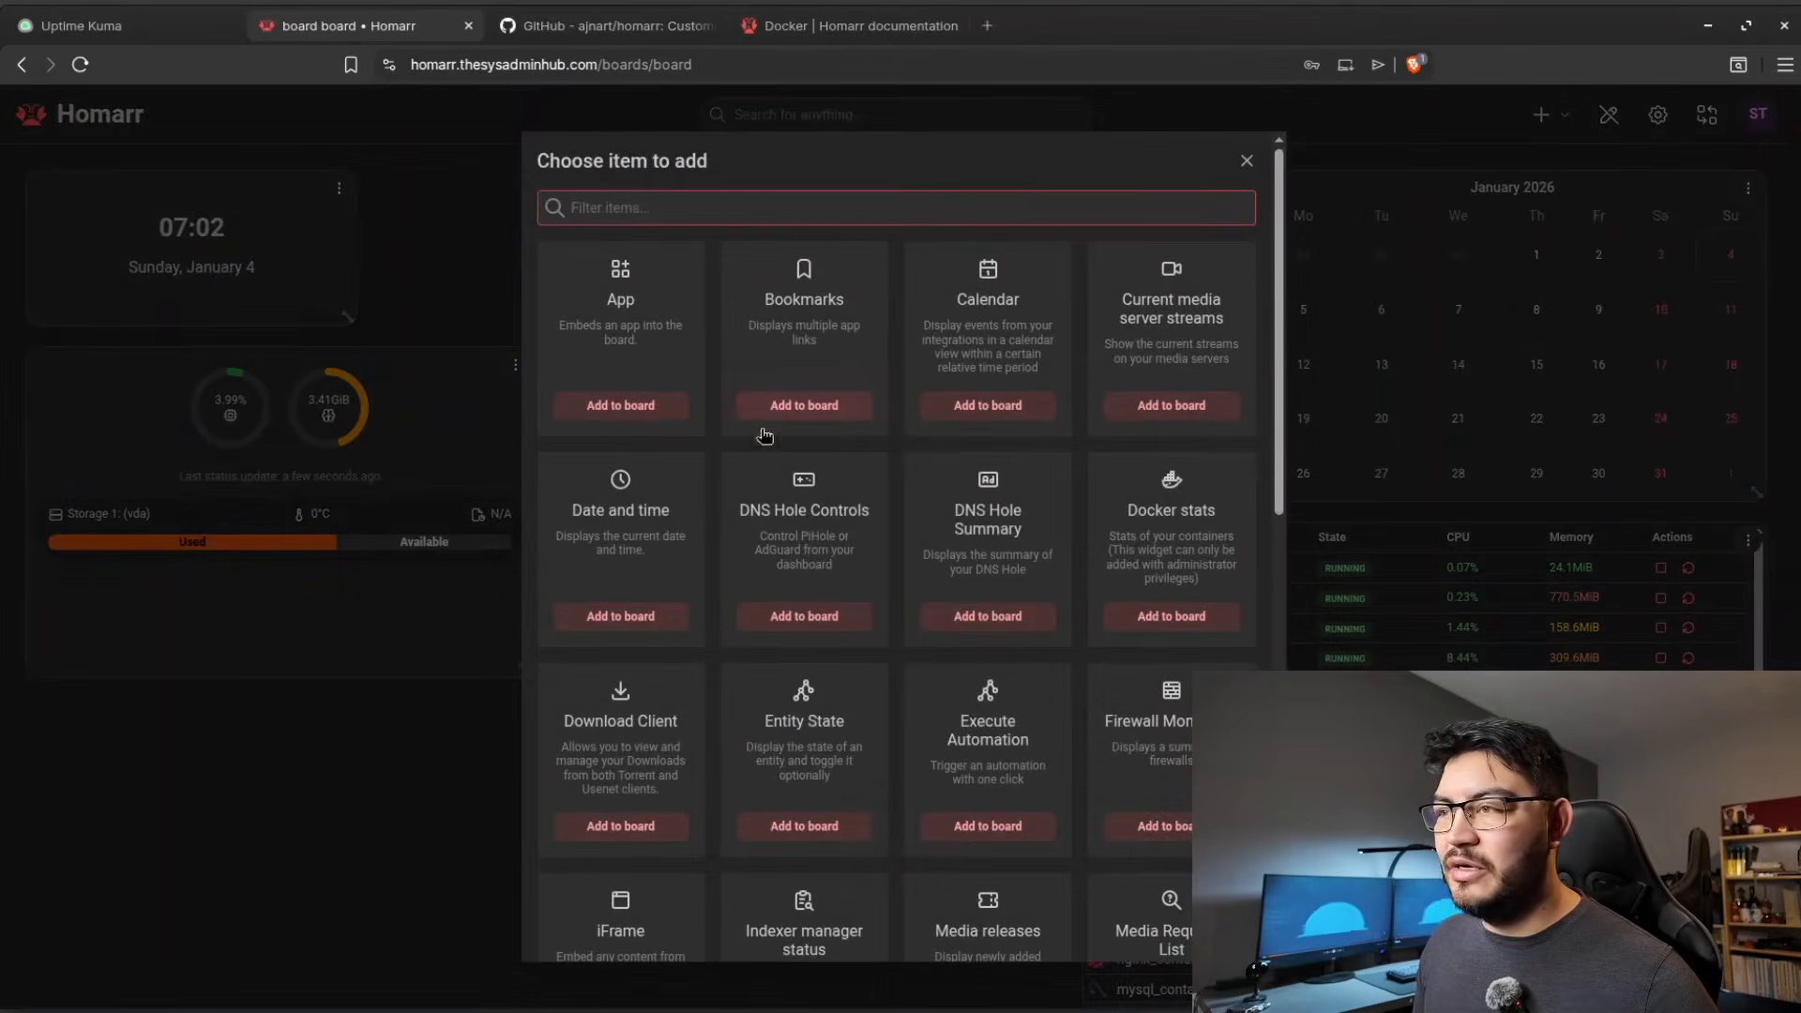
pyautogui.scroll(-10, 1060, 751)
pyautogui.click(1008, 727)
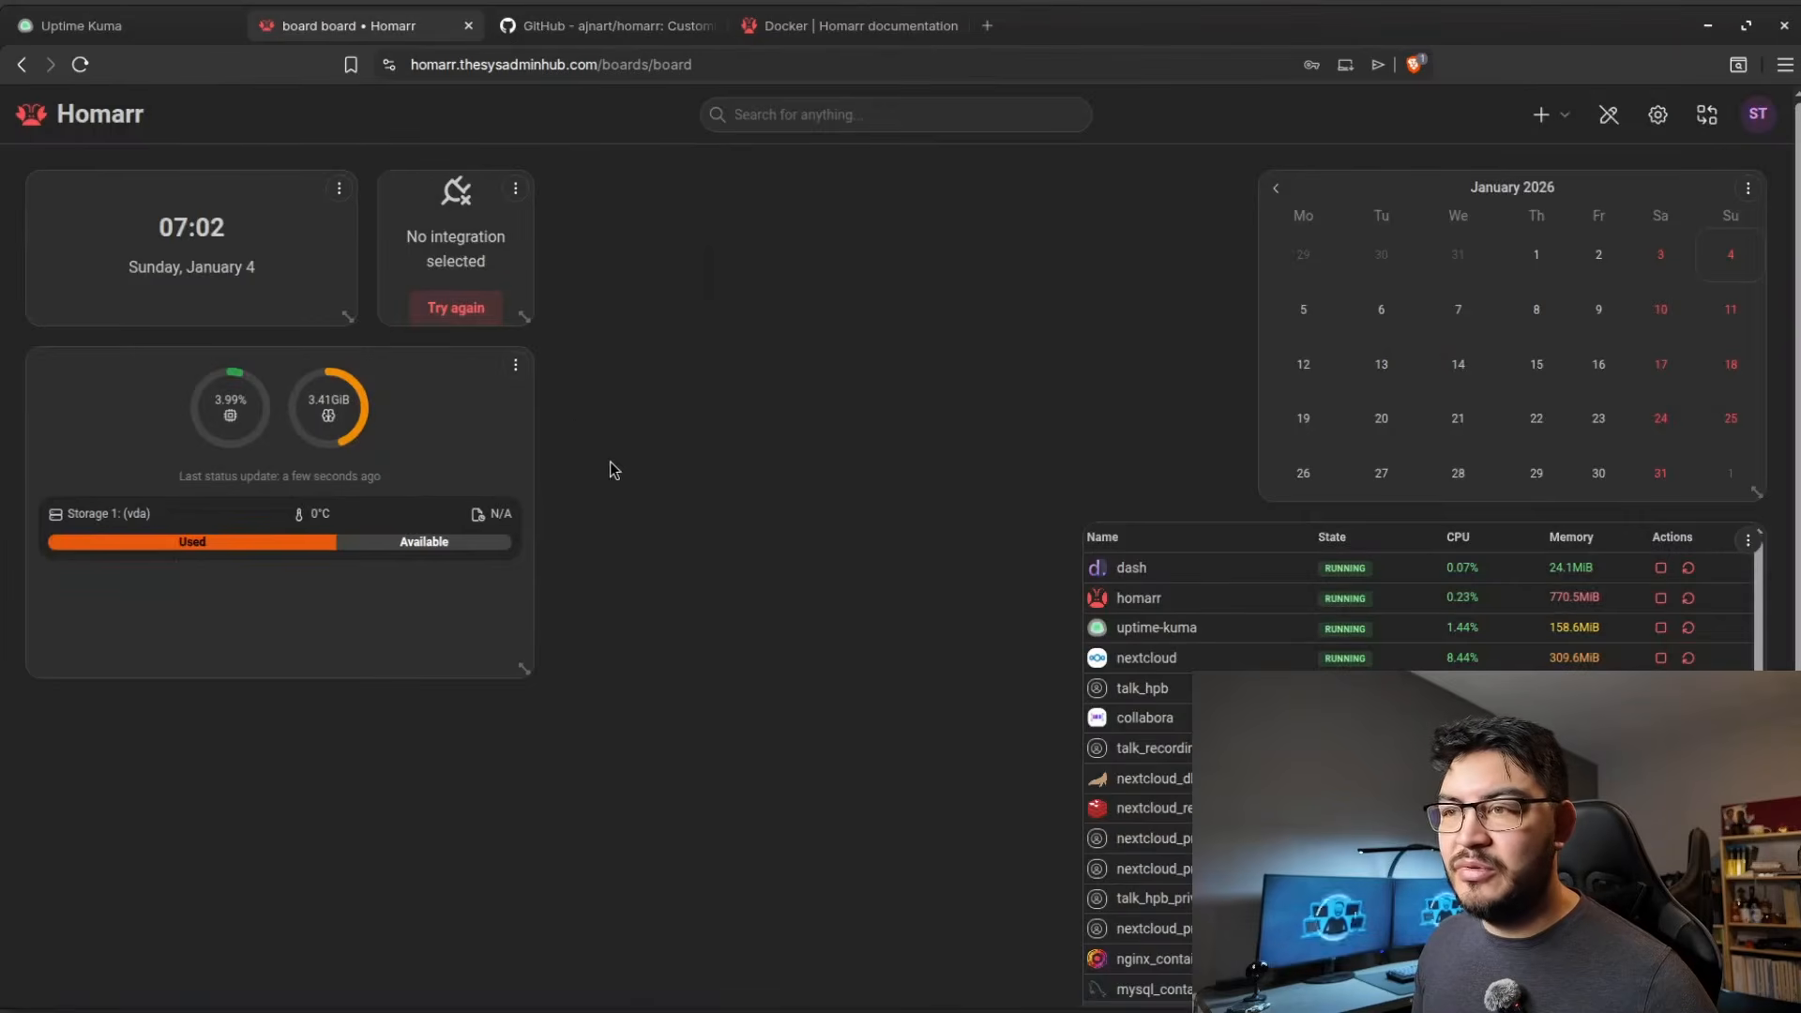
# Create another Dash. integration named Dash.MailSrv for the mail server from the new widget's settings.
pyautogui.click(515, 188)
pyautogui.click(671, 267)
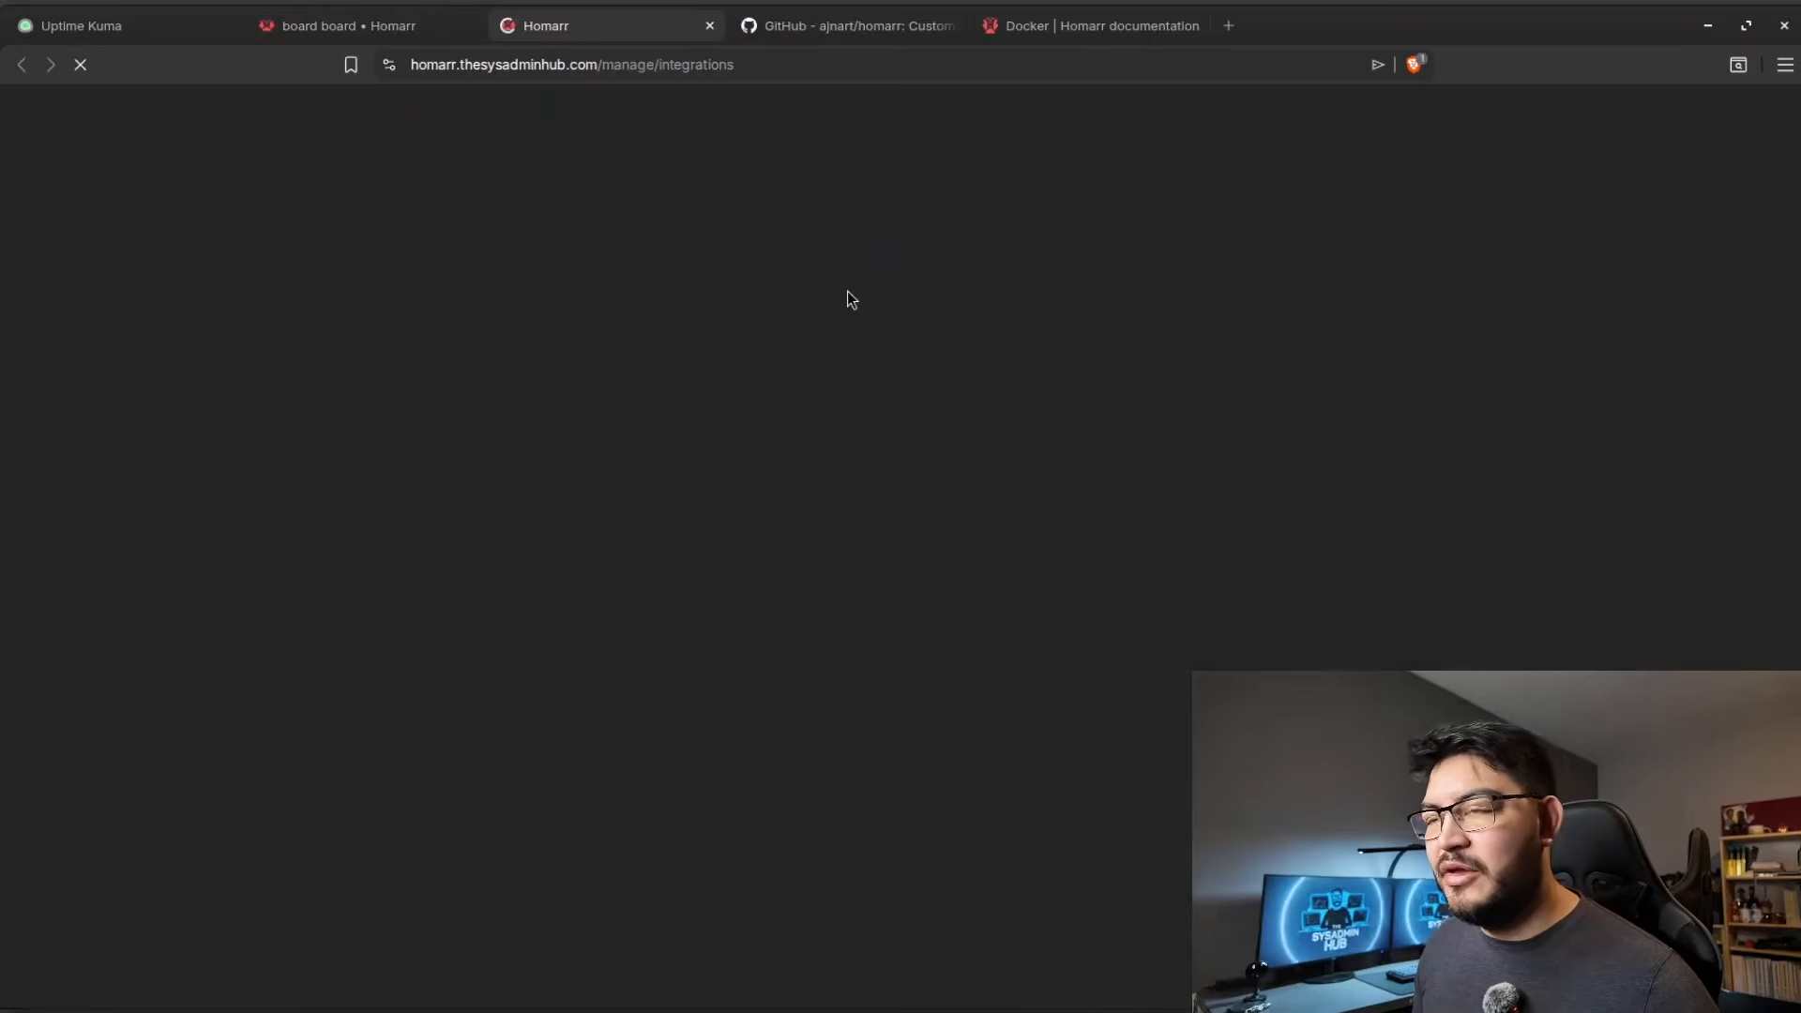
pyautogui.click(1419, 223)
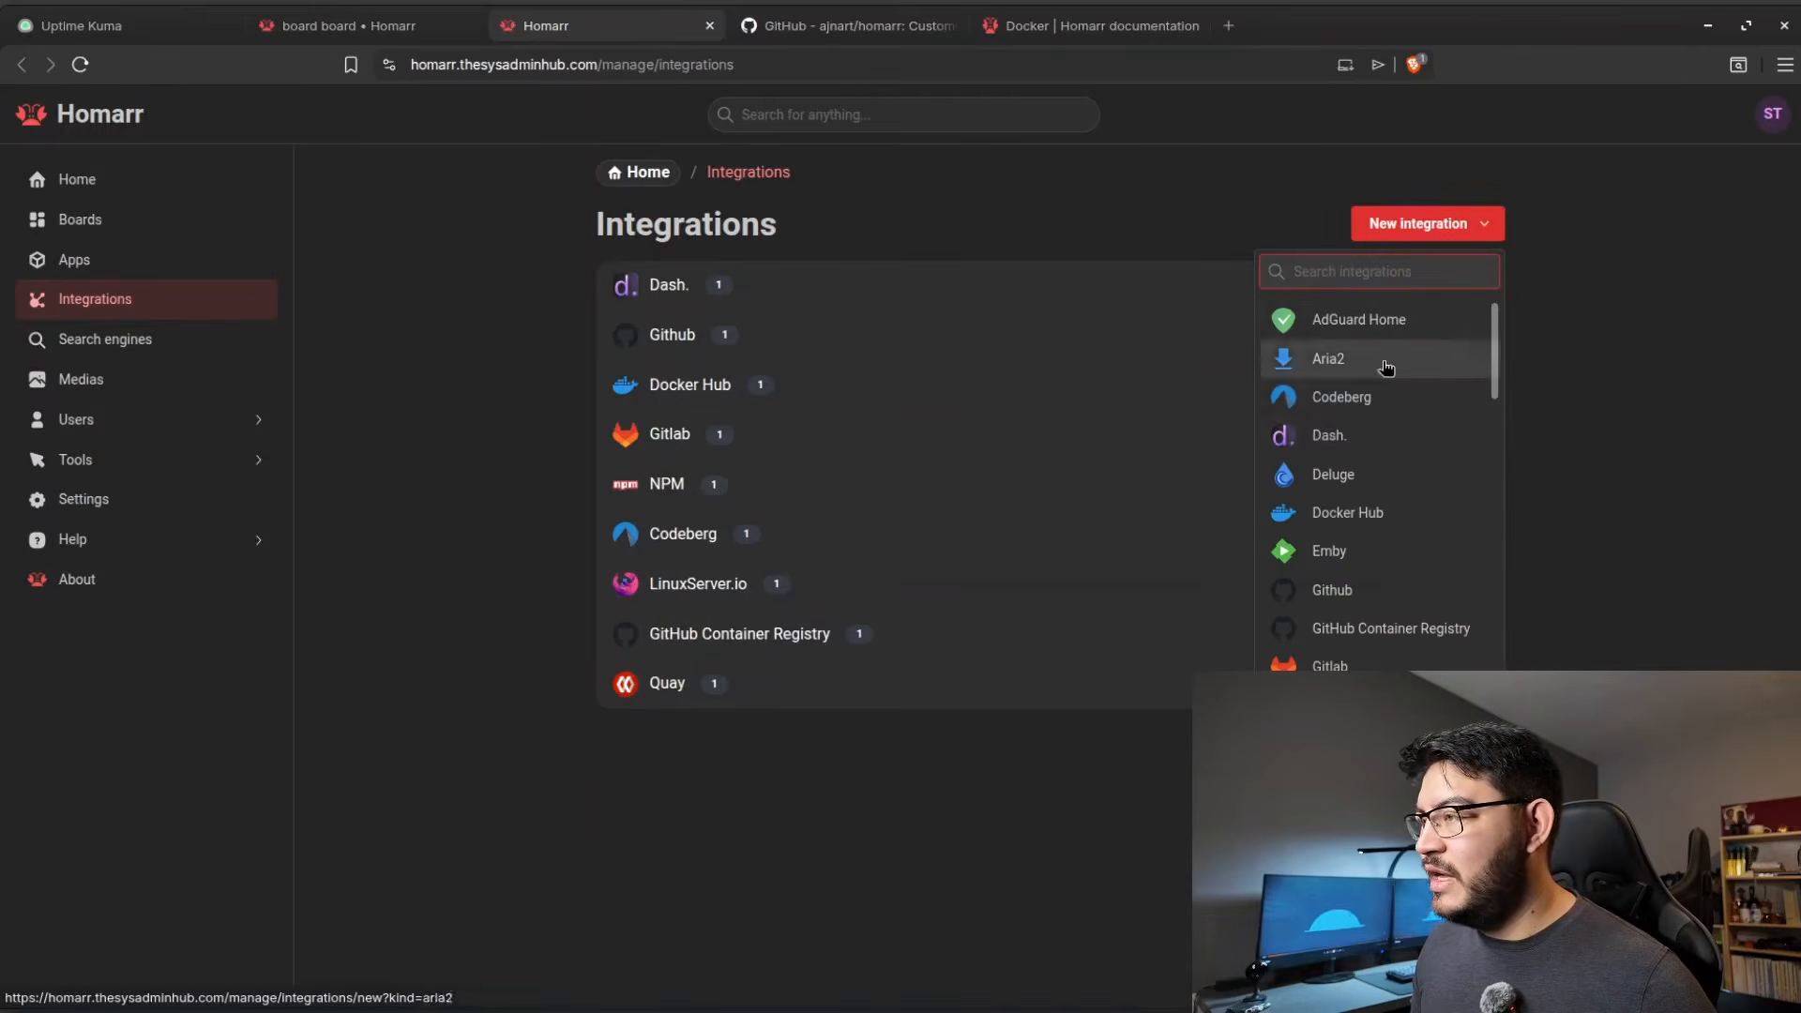
pyautogui.click(1354, 438)
pyautogui.click(716, 299)
pyautogui.write('MailServer')
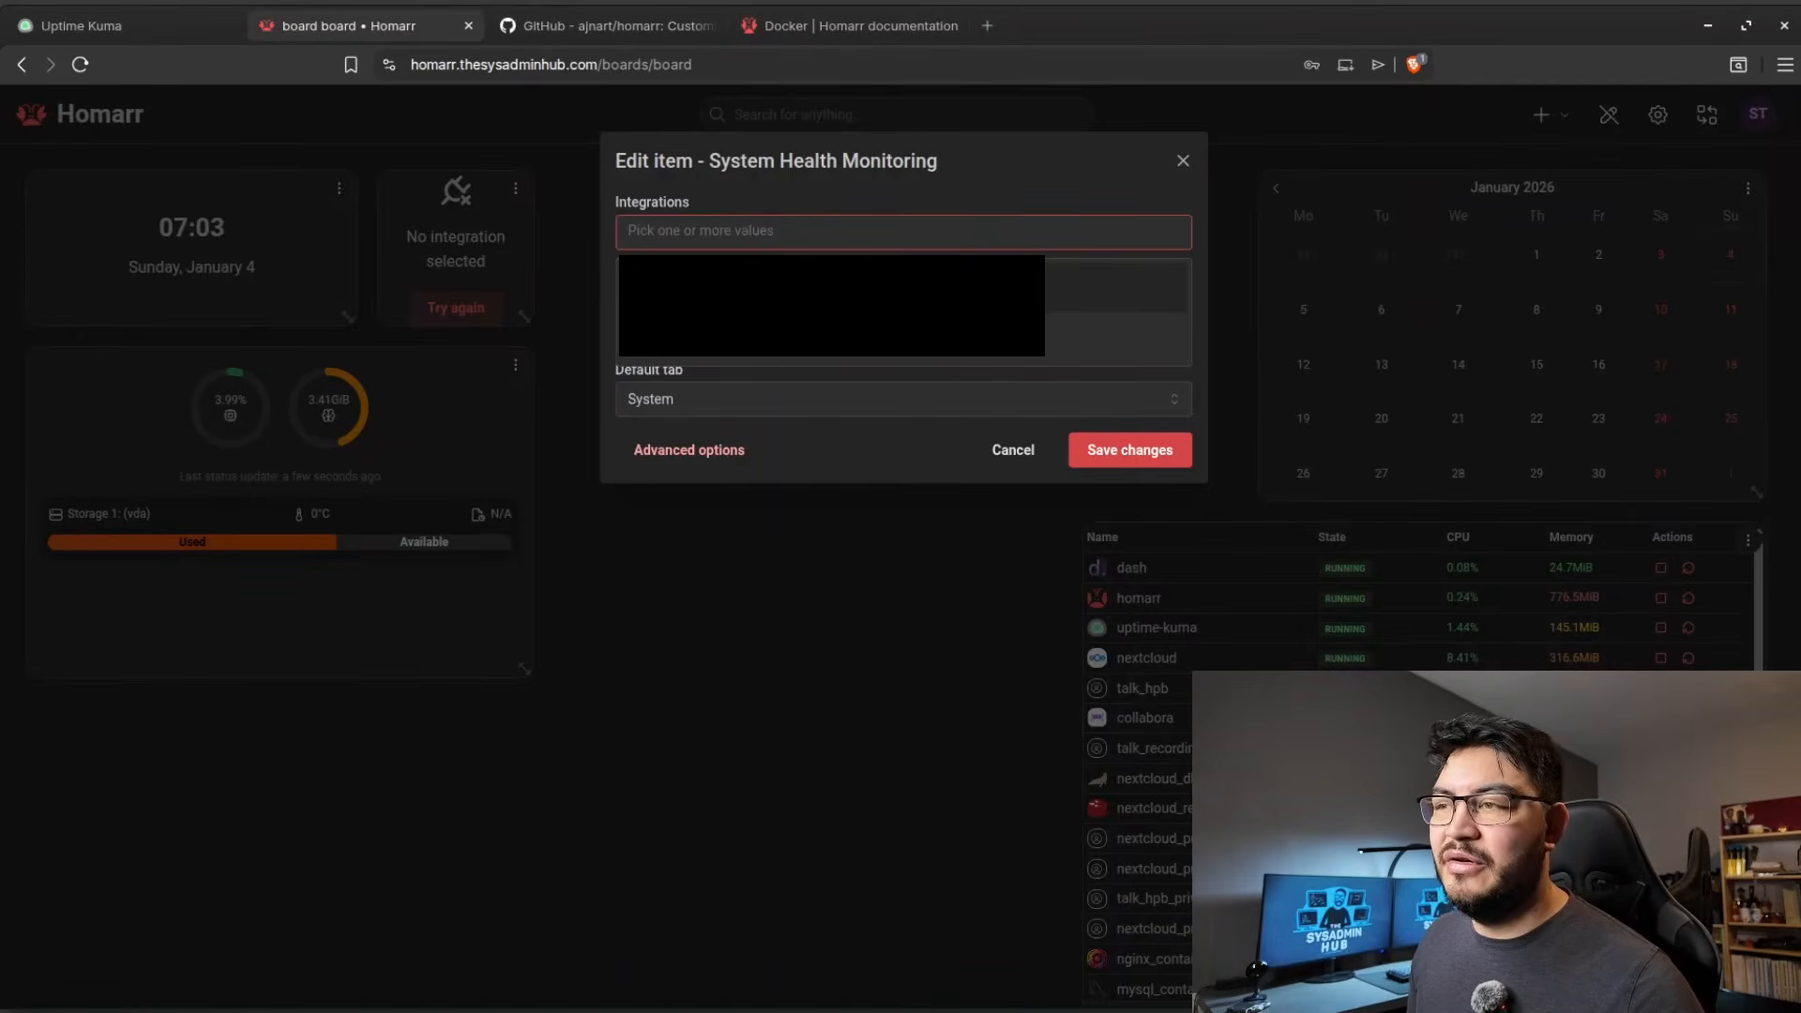
# Assign Dash.MailSrv to the new System Health Monitoring widget, and place and enlarge it beneath the first health widget.
pyautogui.click(1079, 283)
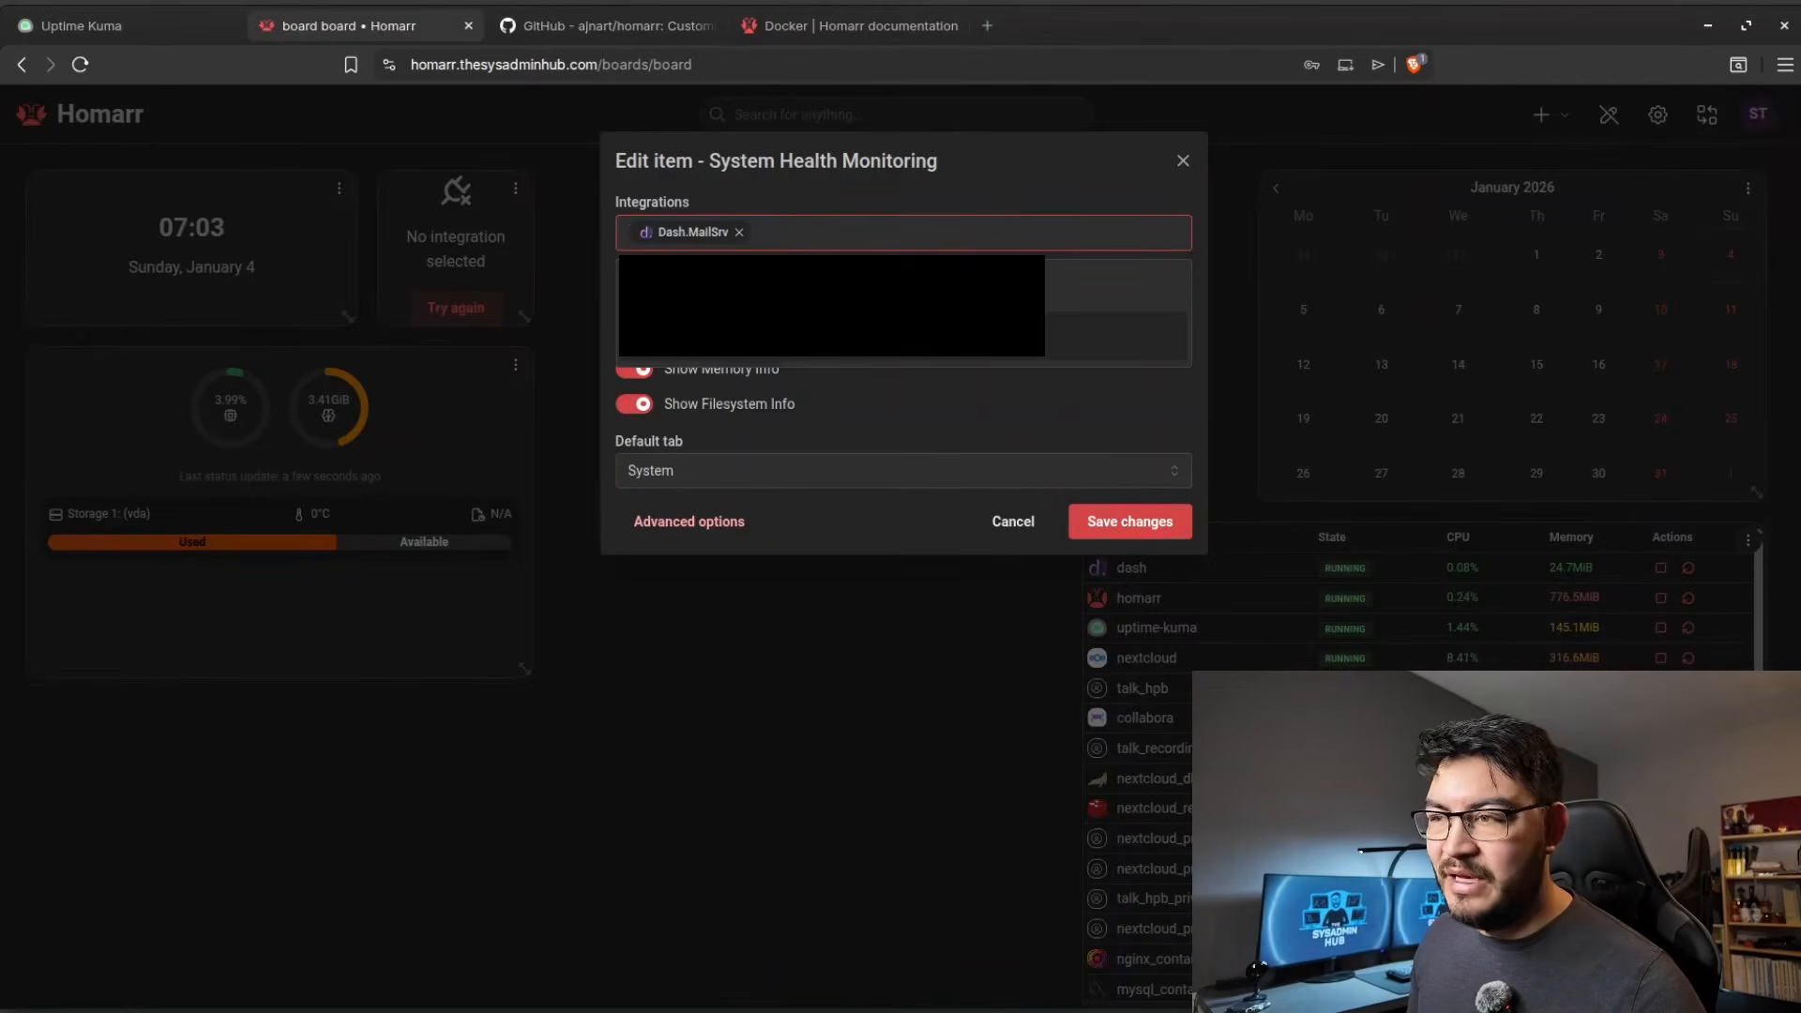
pyautogui.click(1126, 516)
pyautogui.moveTo(467, 191); pyautogui.dragTo(167, 719)
pyautogui.moveTo(253, 850); pyautogui.dragTo(497, 908)
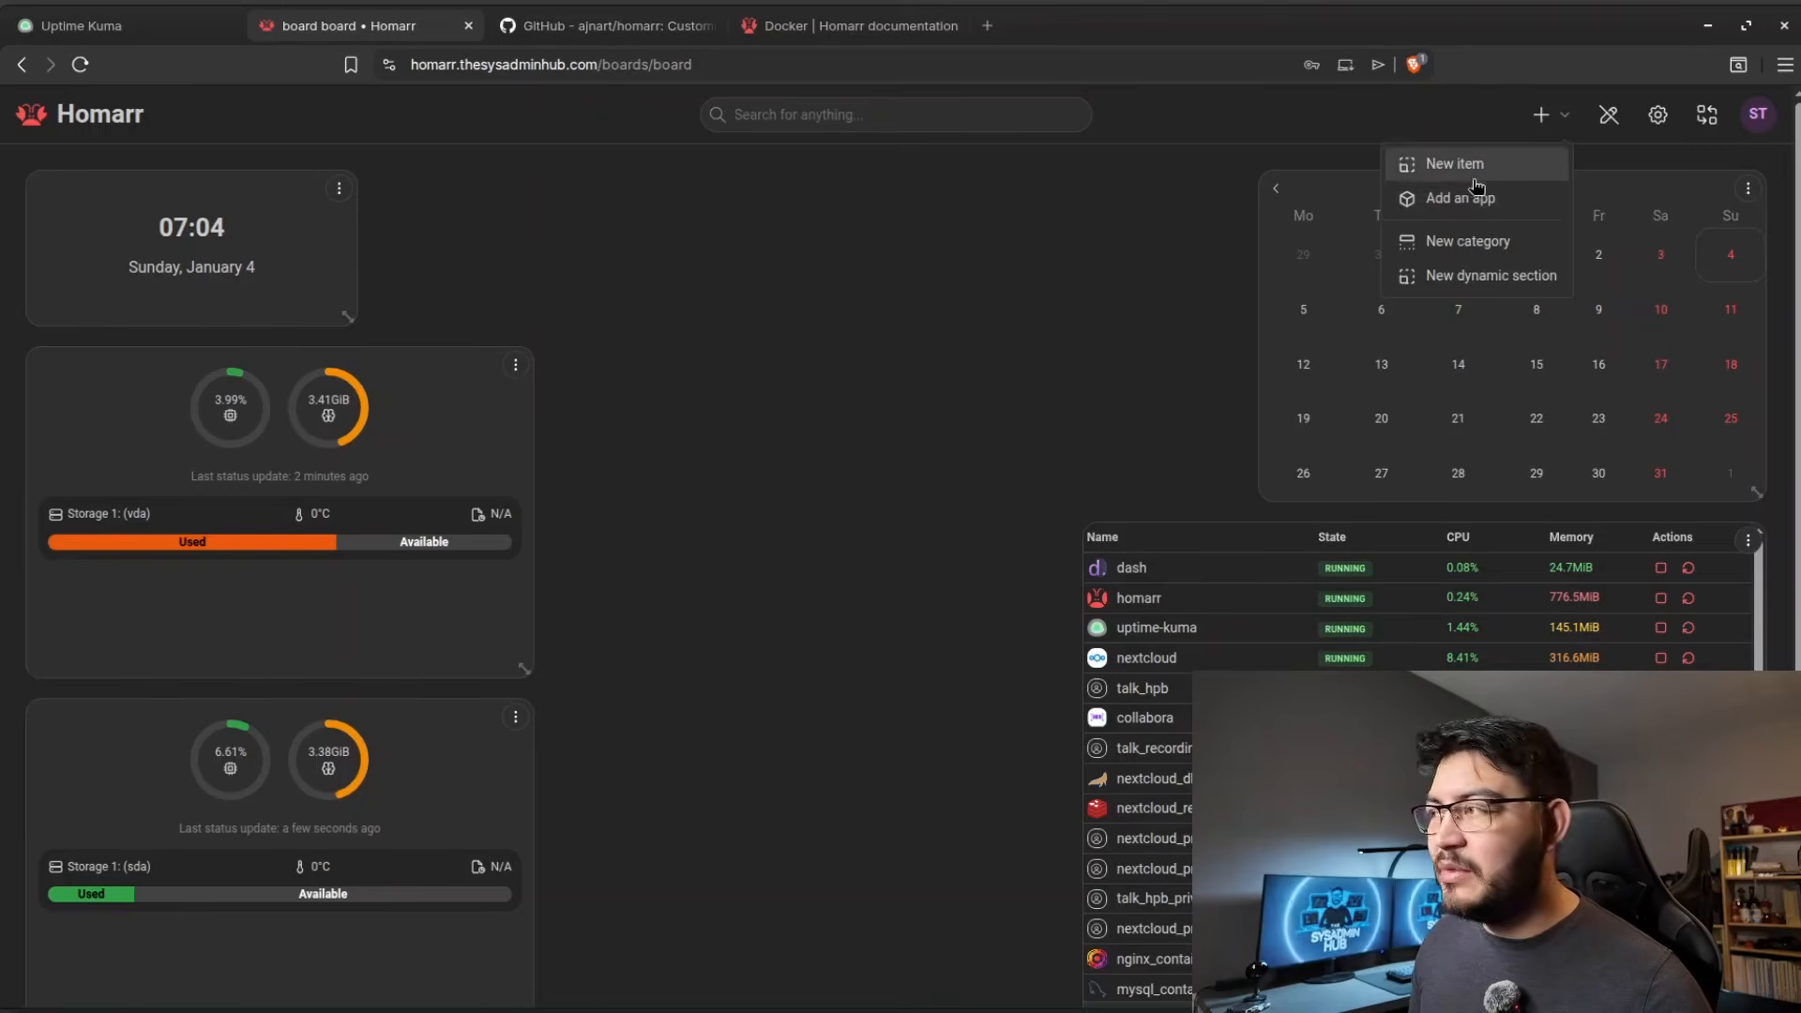
# Add the existing Dash.MailSrv and Dash.WebSrv01 apps to the board in the row beside the clock.
pyautogui.click(1476, 199)
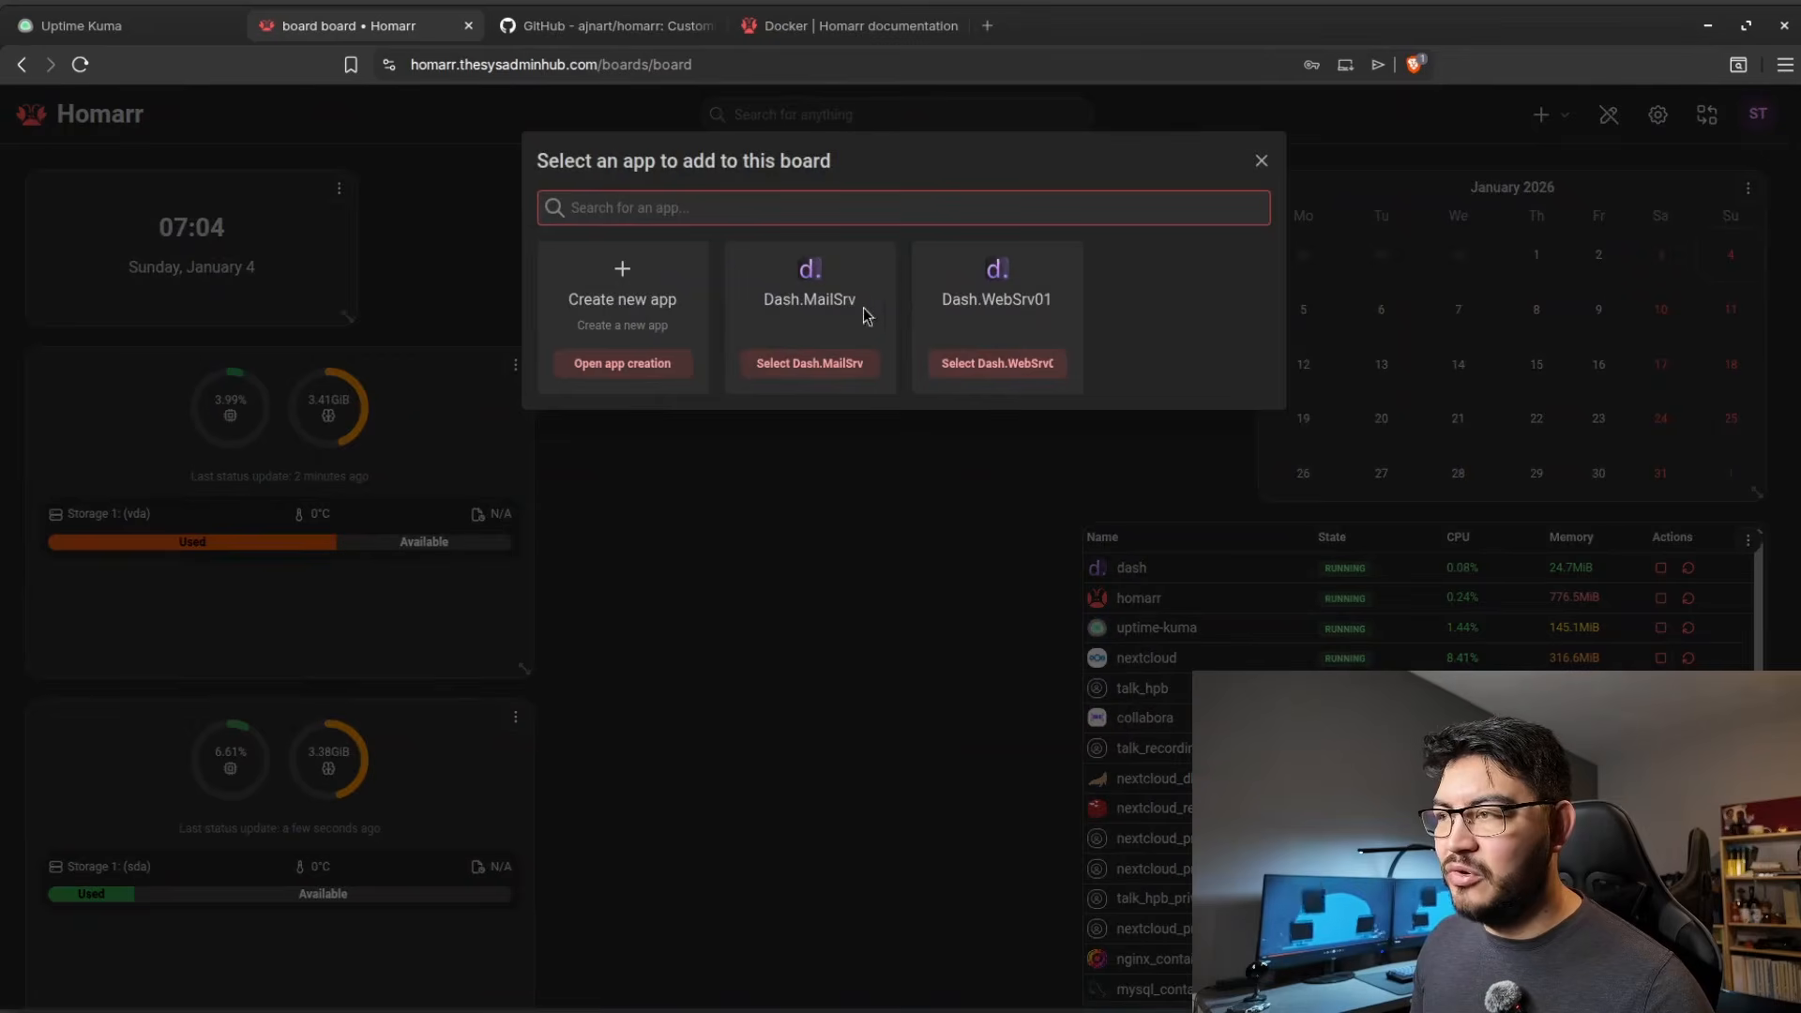
pyautogui.click(837, 379)
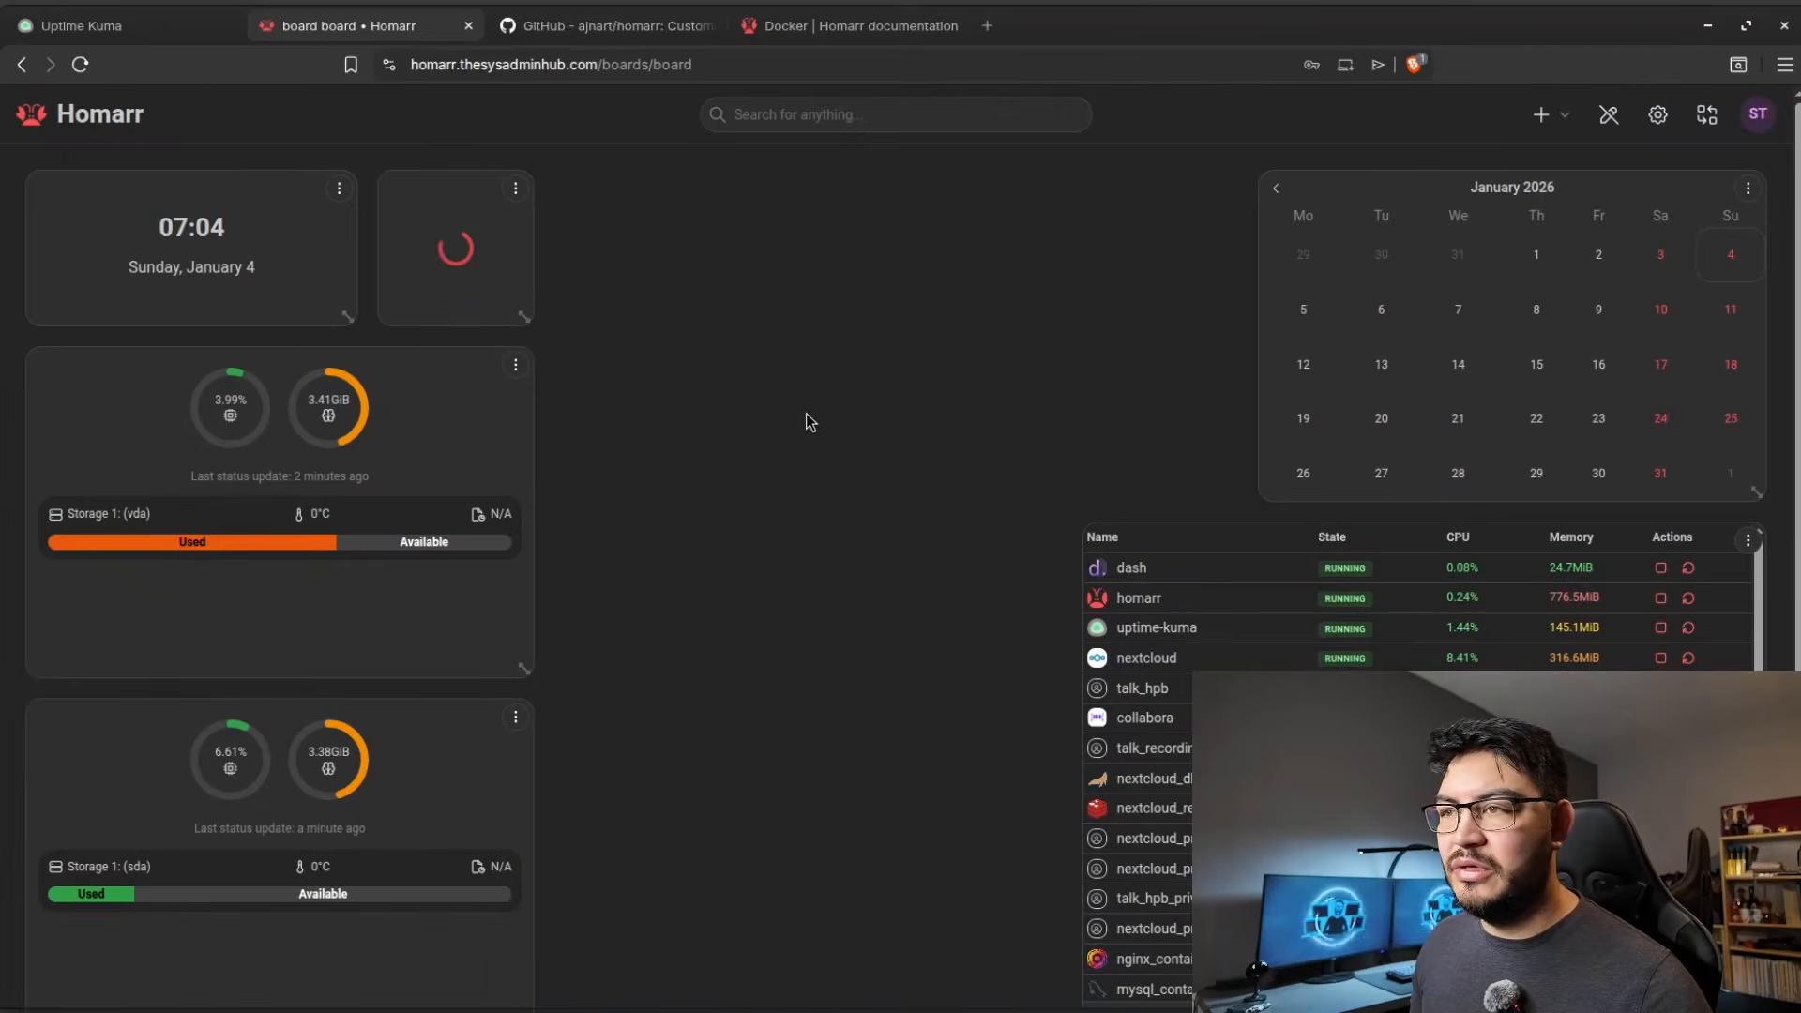
pyautogui.click(1541, 115)
pyautogui.click(1476, 199)
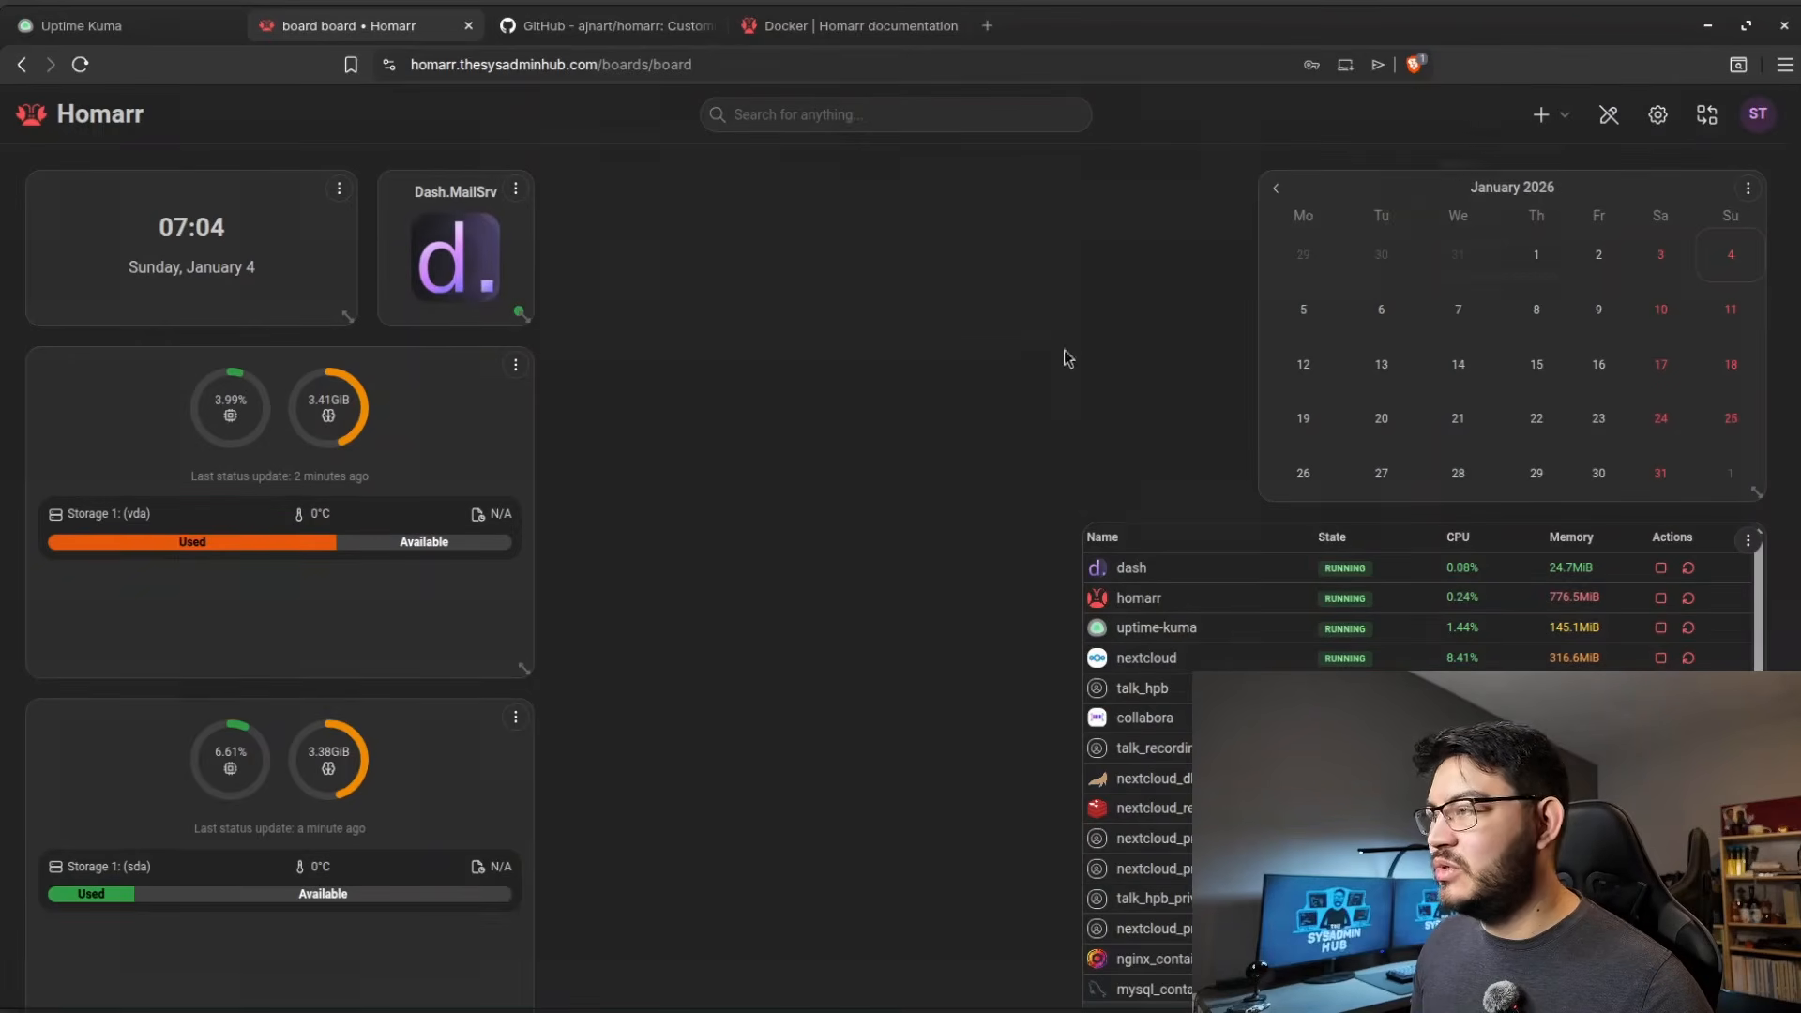
pyautogui.click(1022, 369)
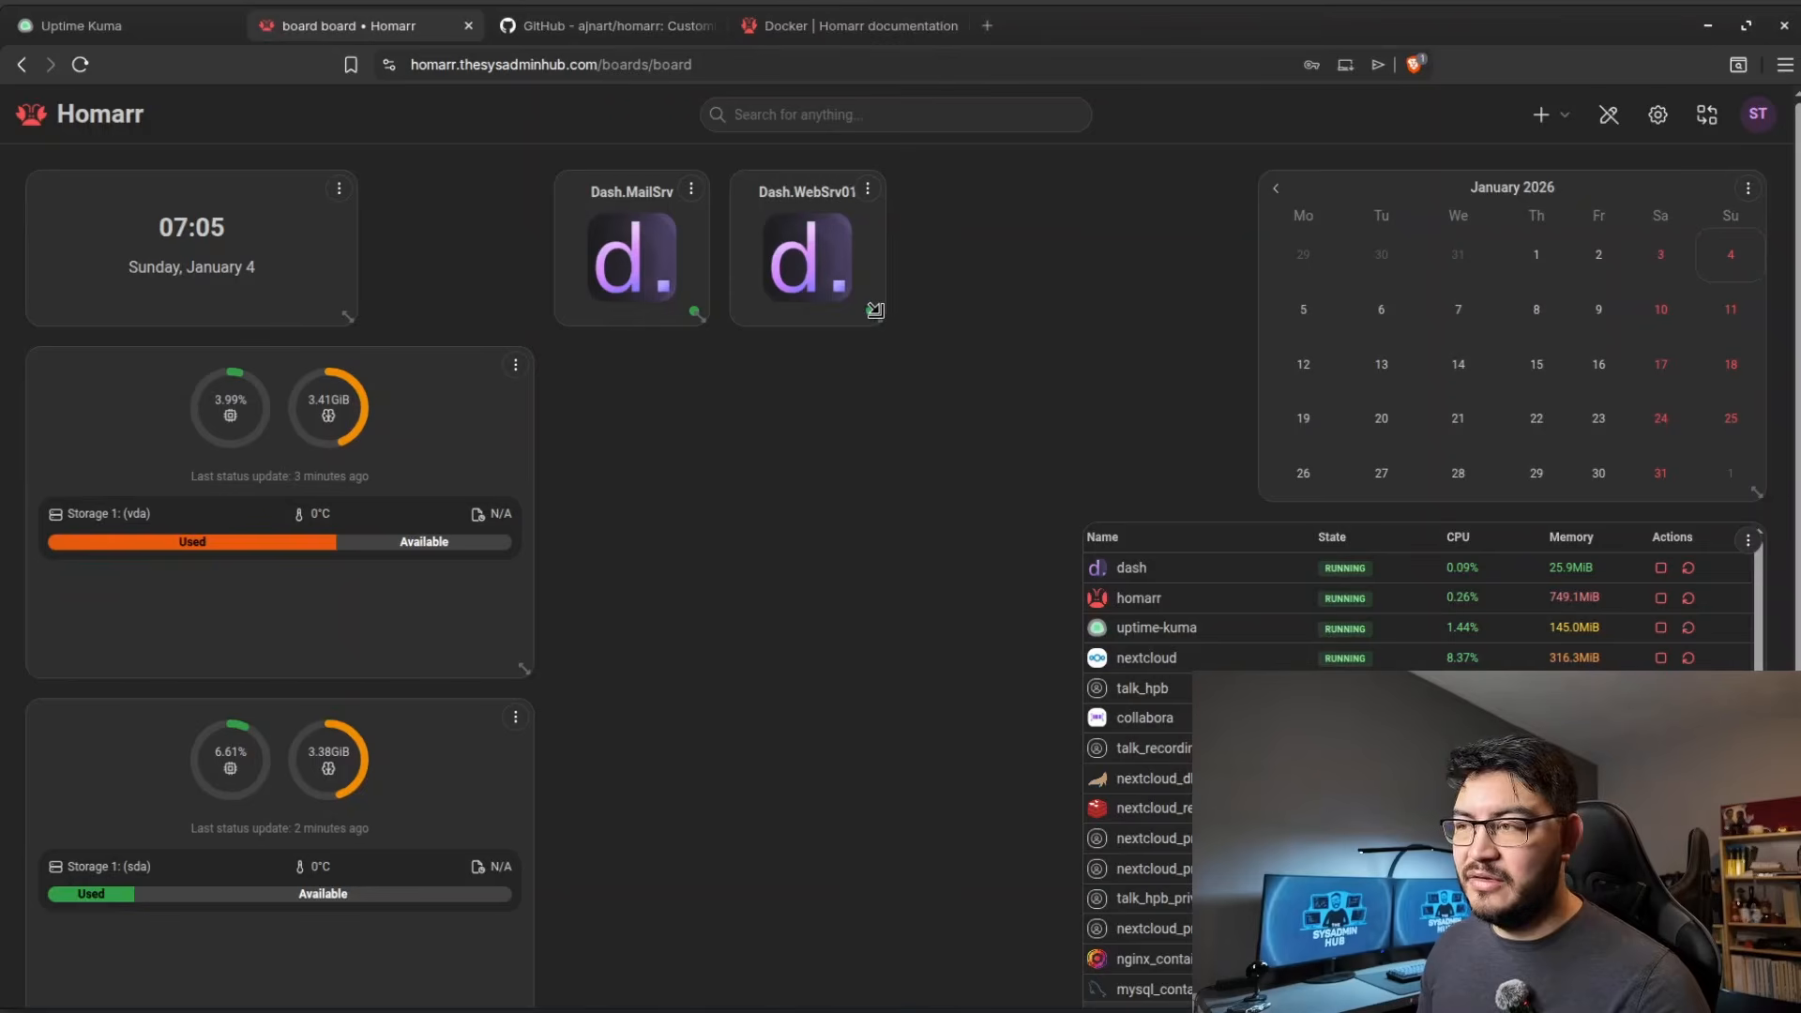
# Save the board edits and test the Dash.WebSrv01 app by opening its Dash. page, closing that page when done.
pyautogui.click(1607, 116)
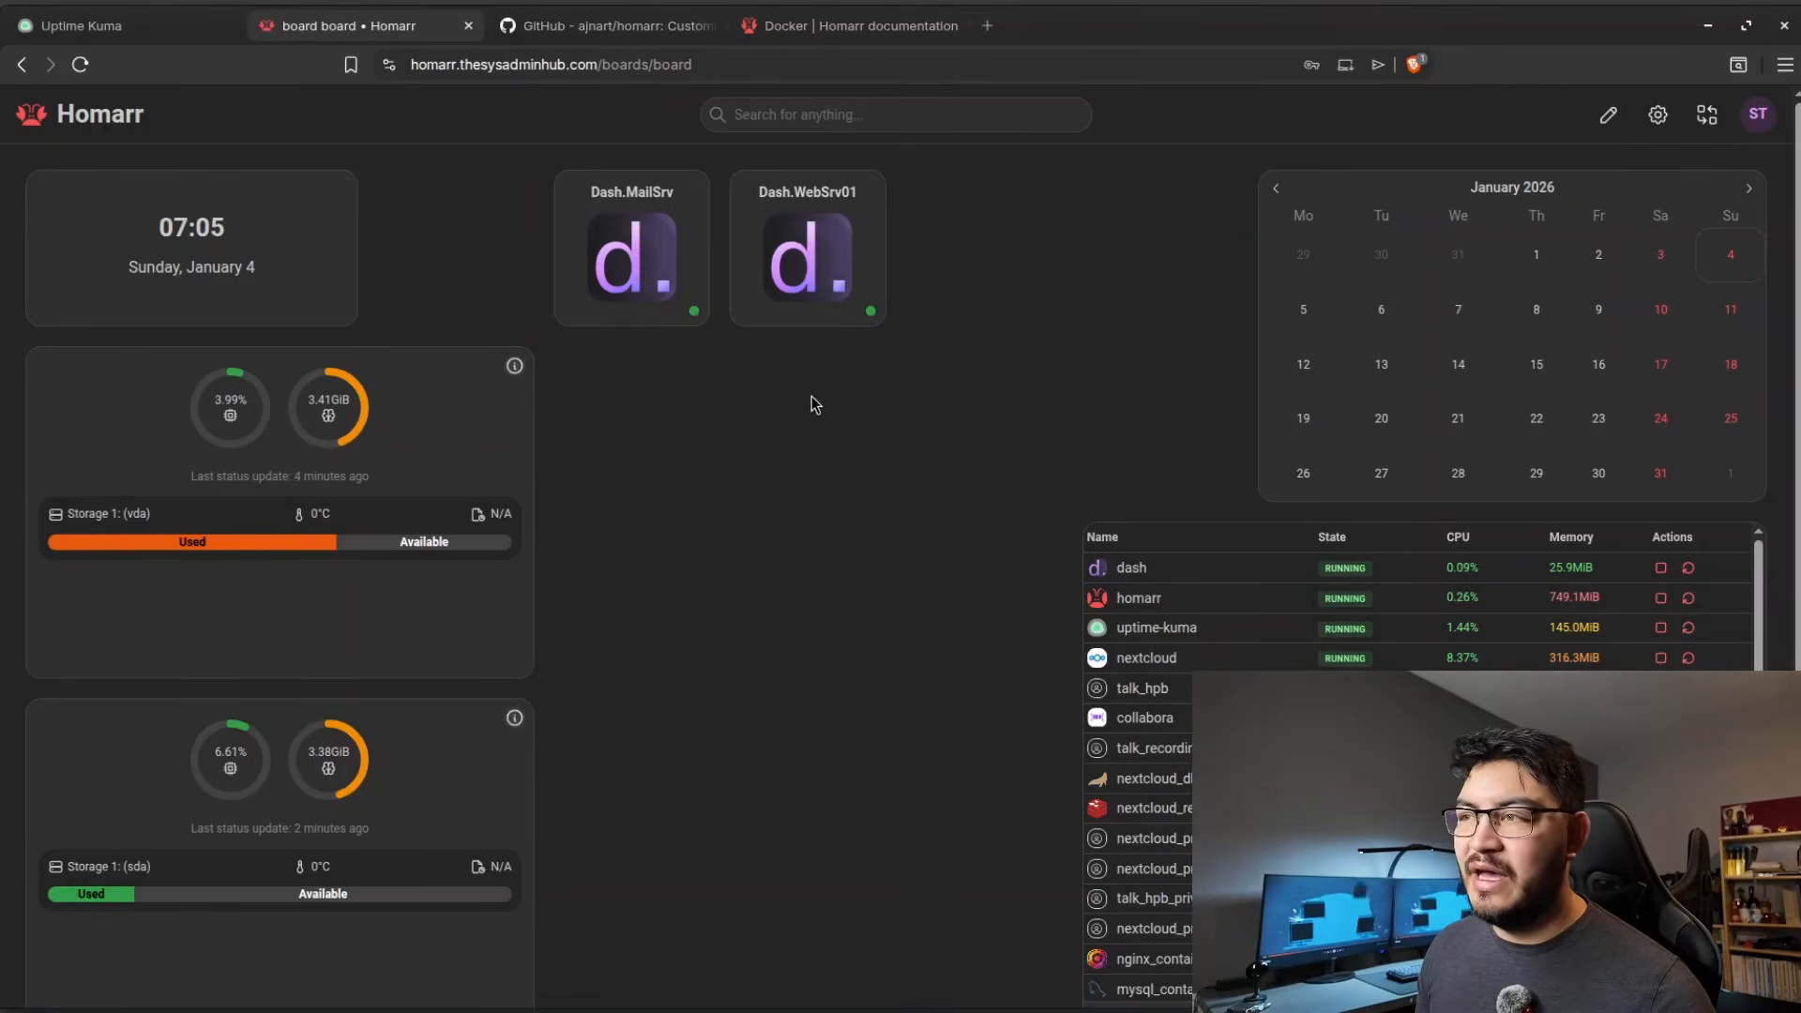
pyautogui.click(820, 296)
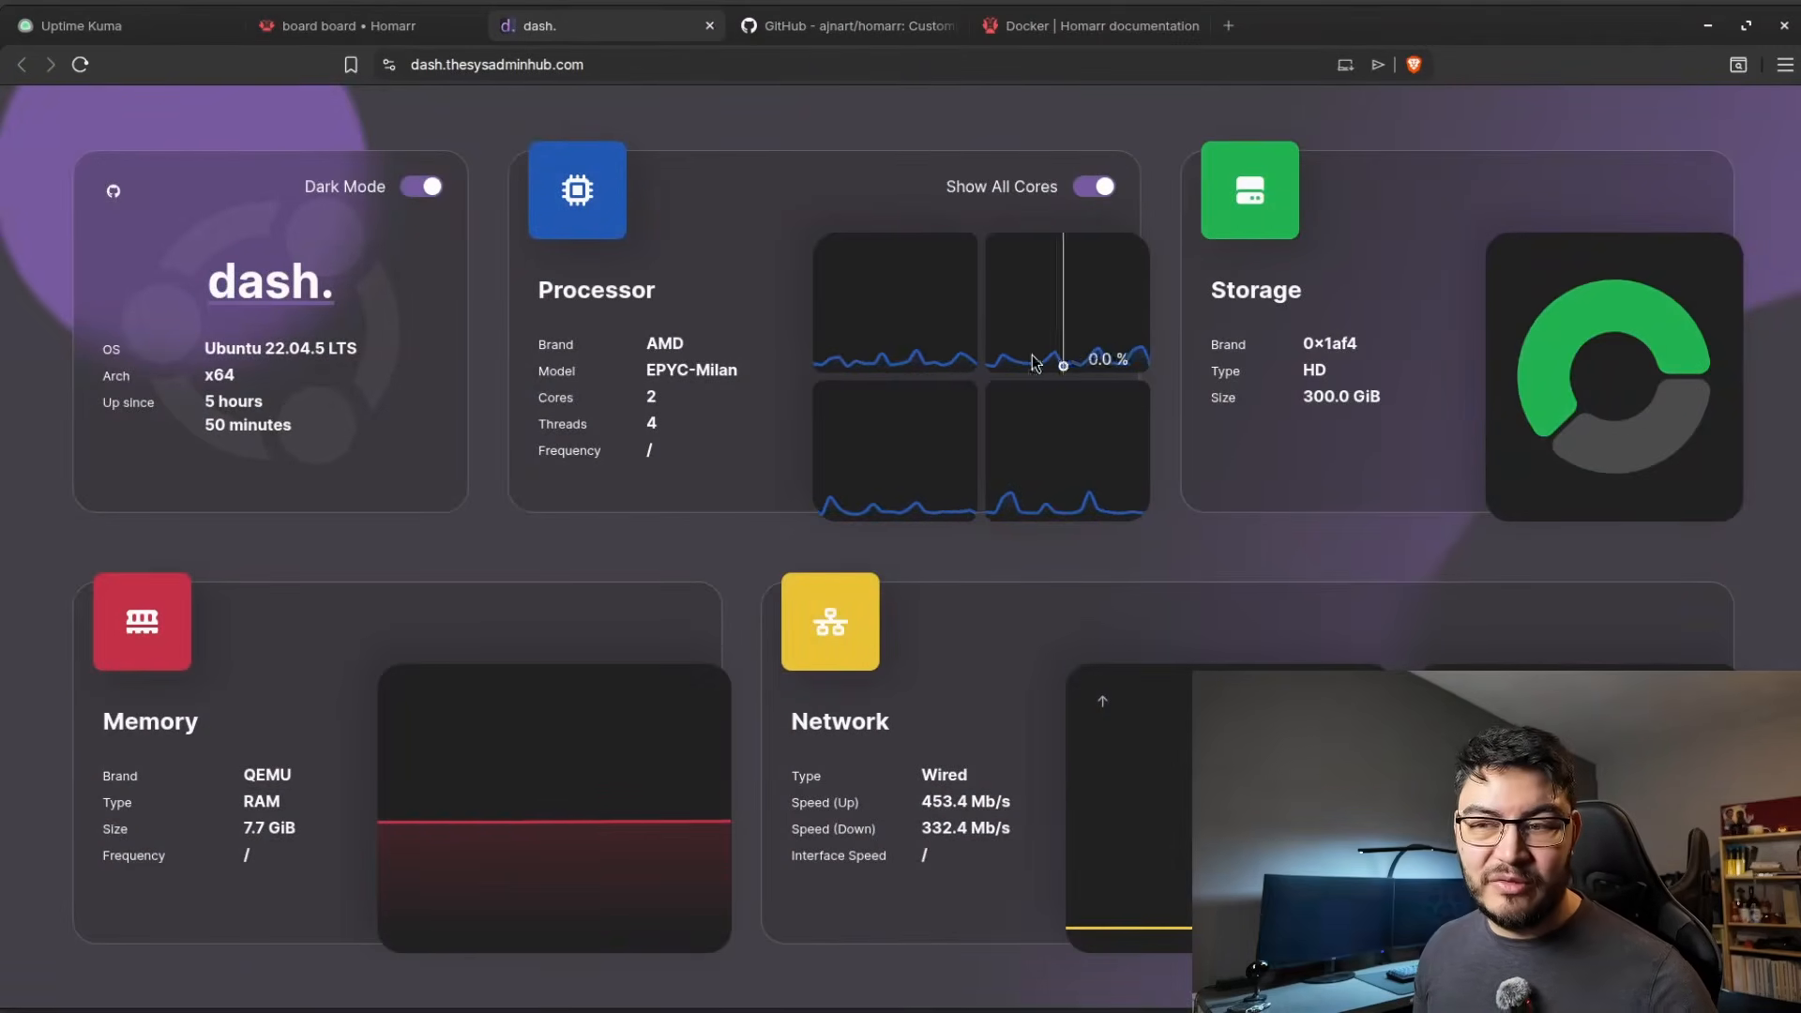
pyautogui.hotkey('ctrl', 'w')
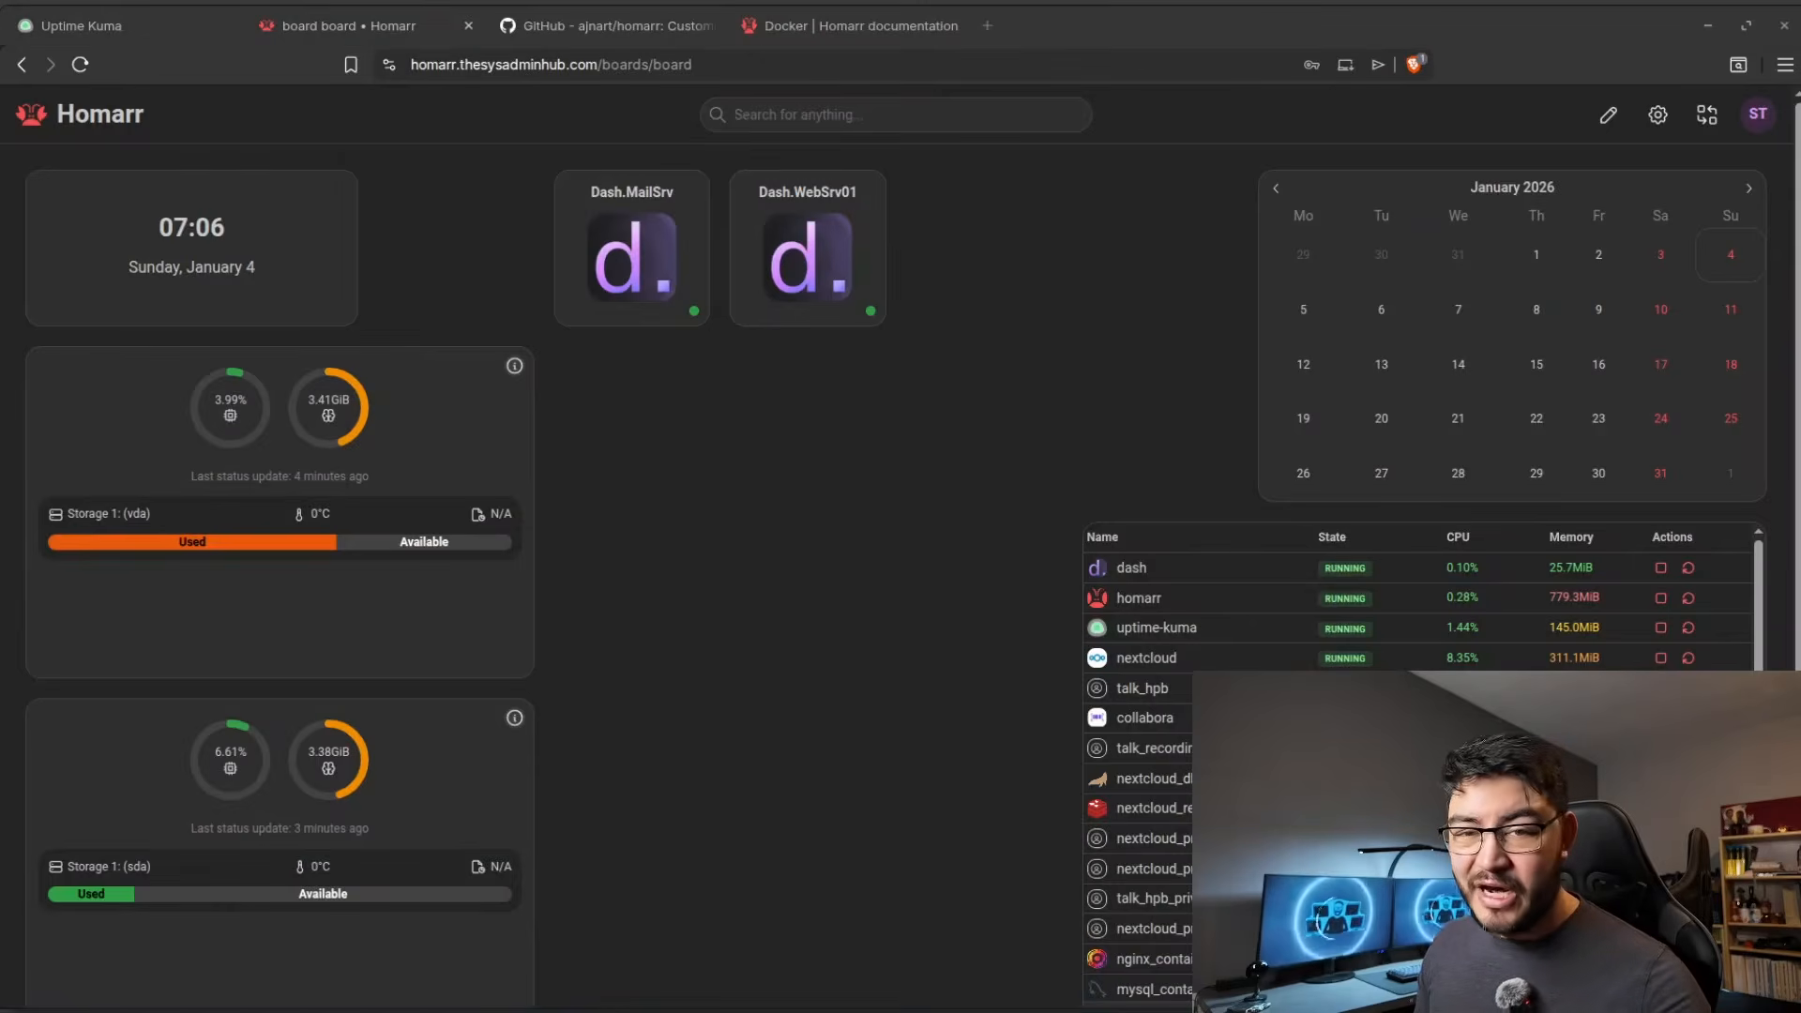
pyautogui.click(1759, 116)
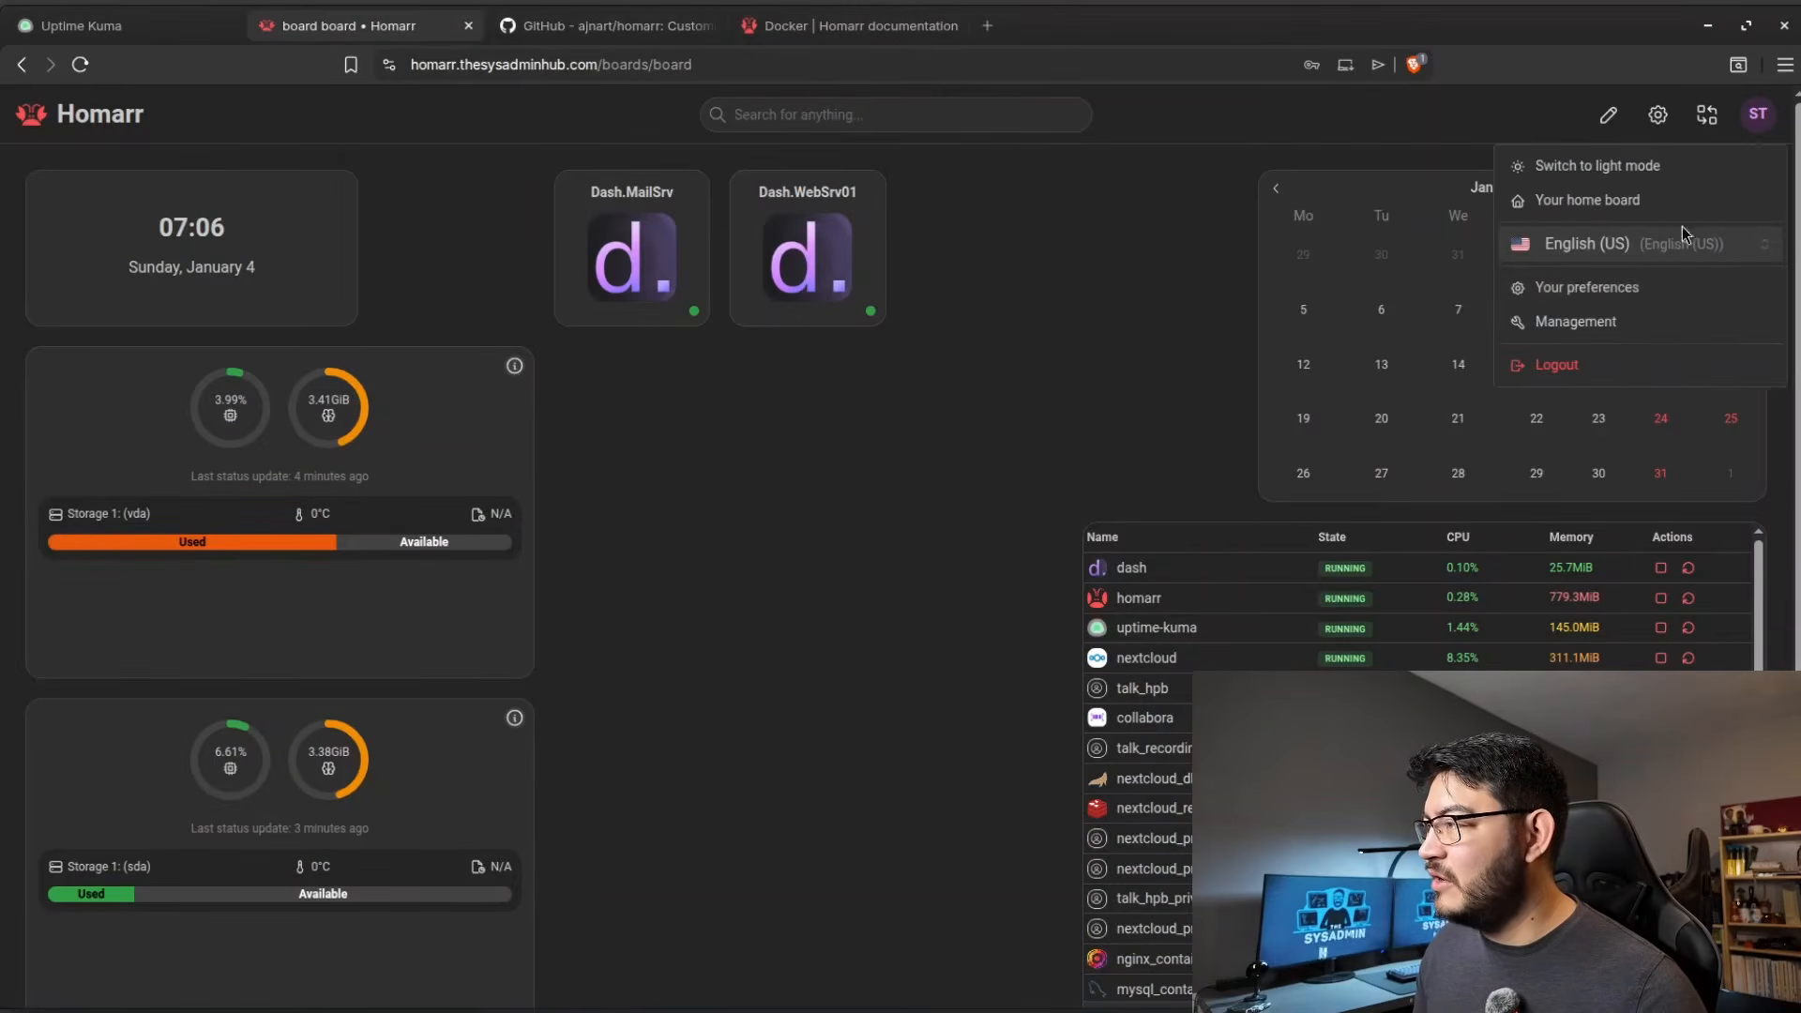
pyautogui.click(1472, 322)
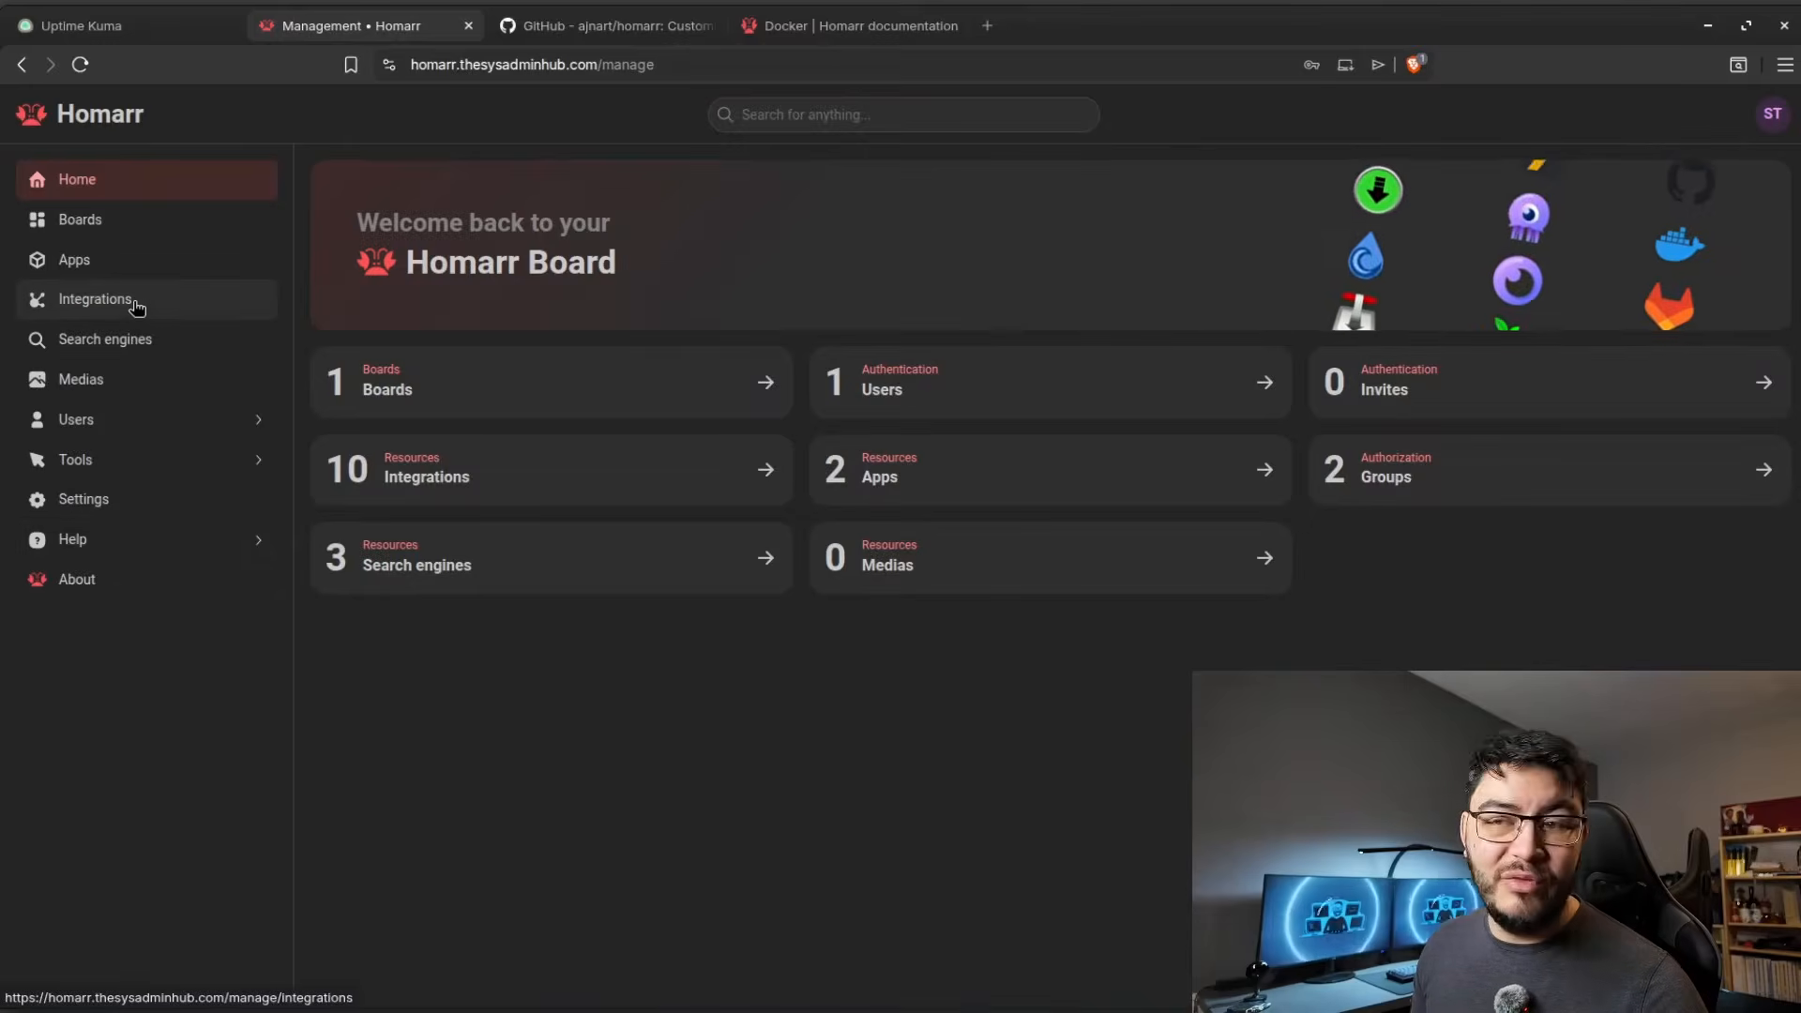
pyautogui.click(132, 301)
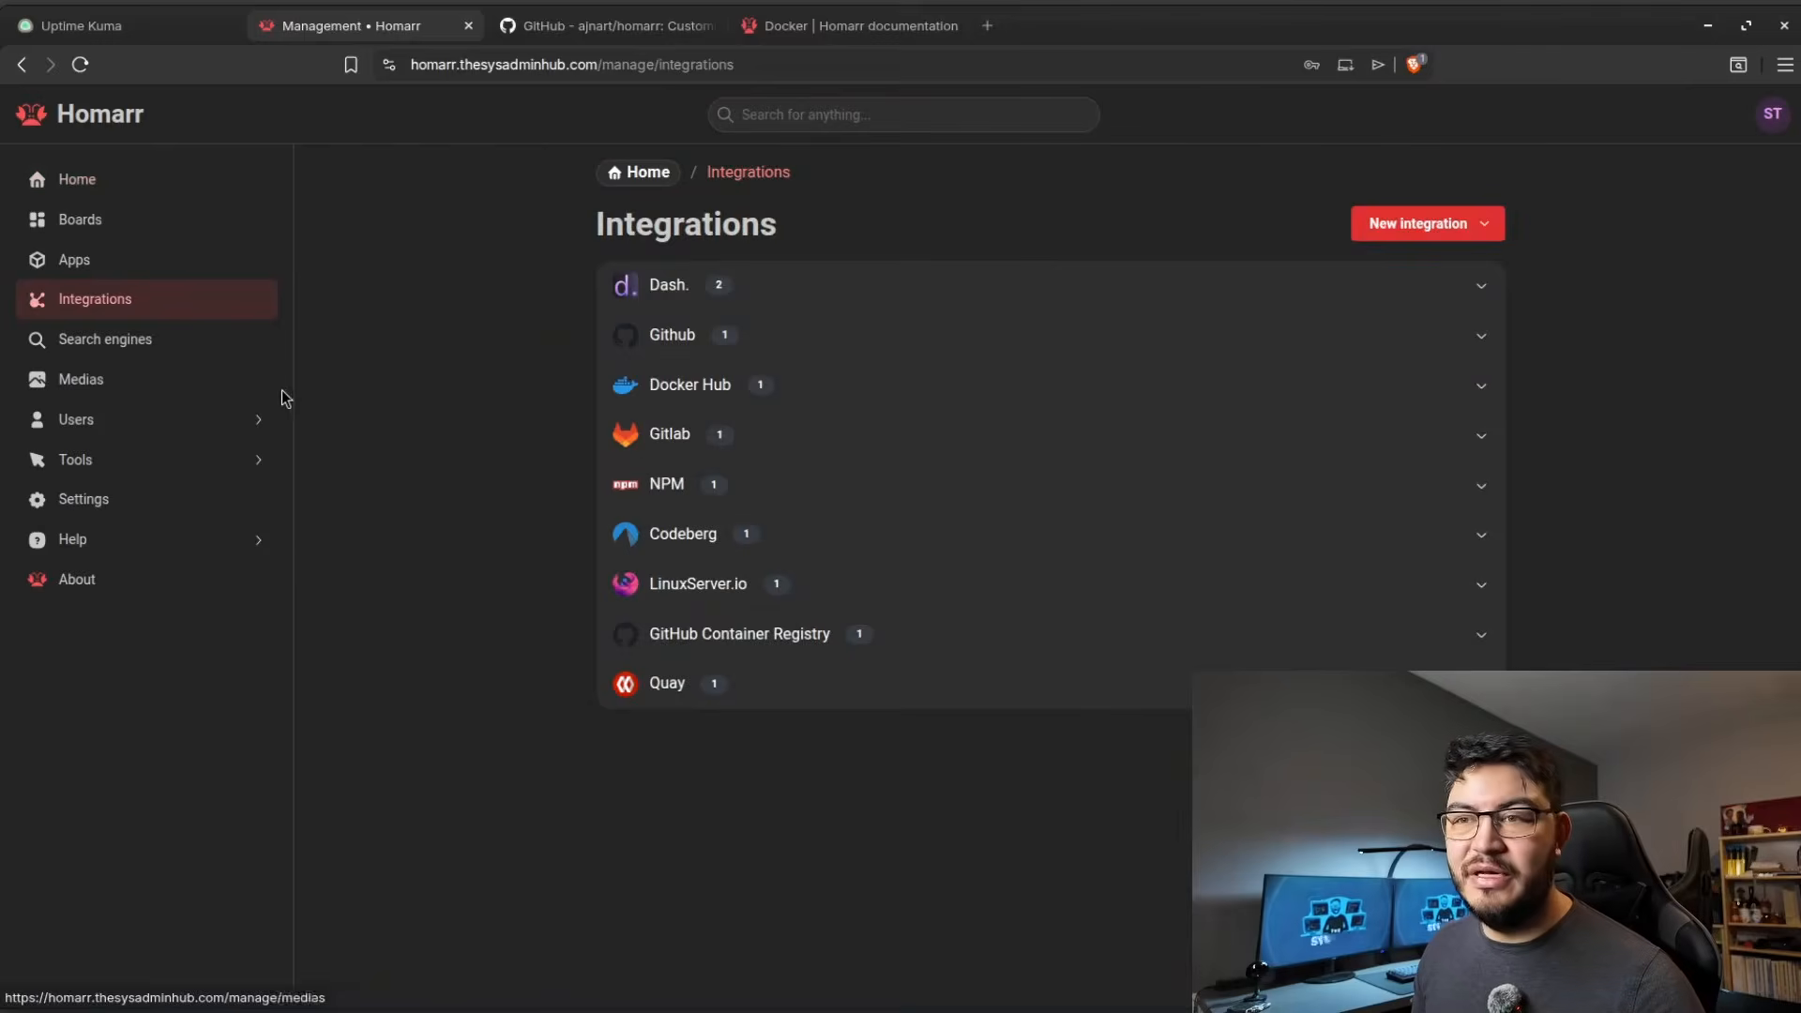
pyautogui.click(1416, 225)
pyautogui.scroll(-4, 1379, 403)
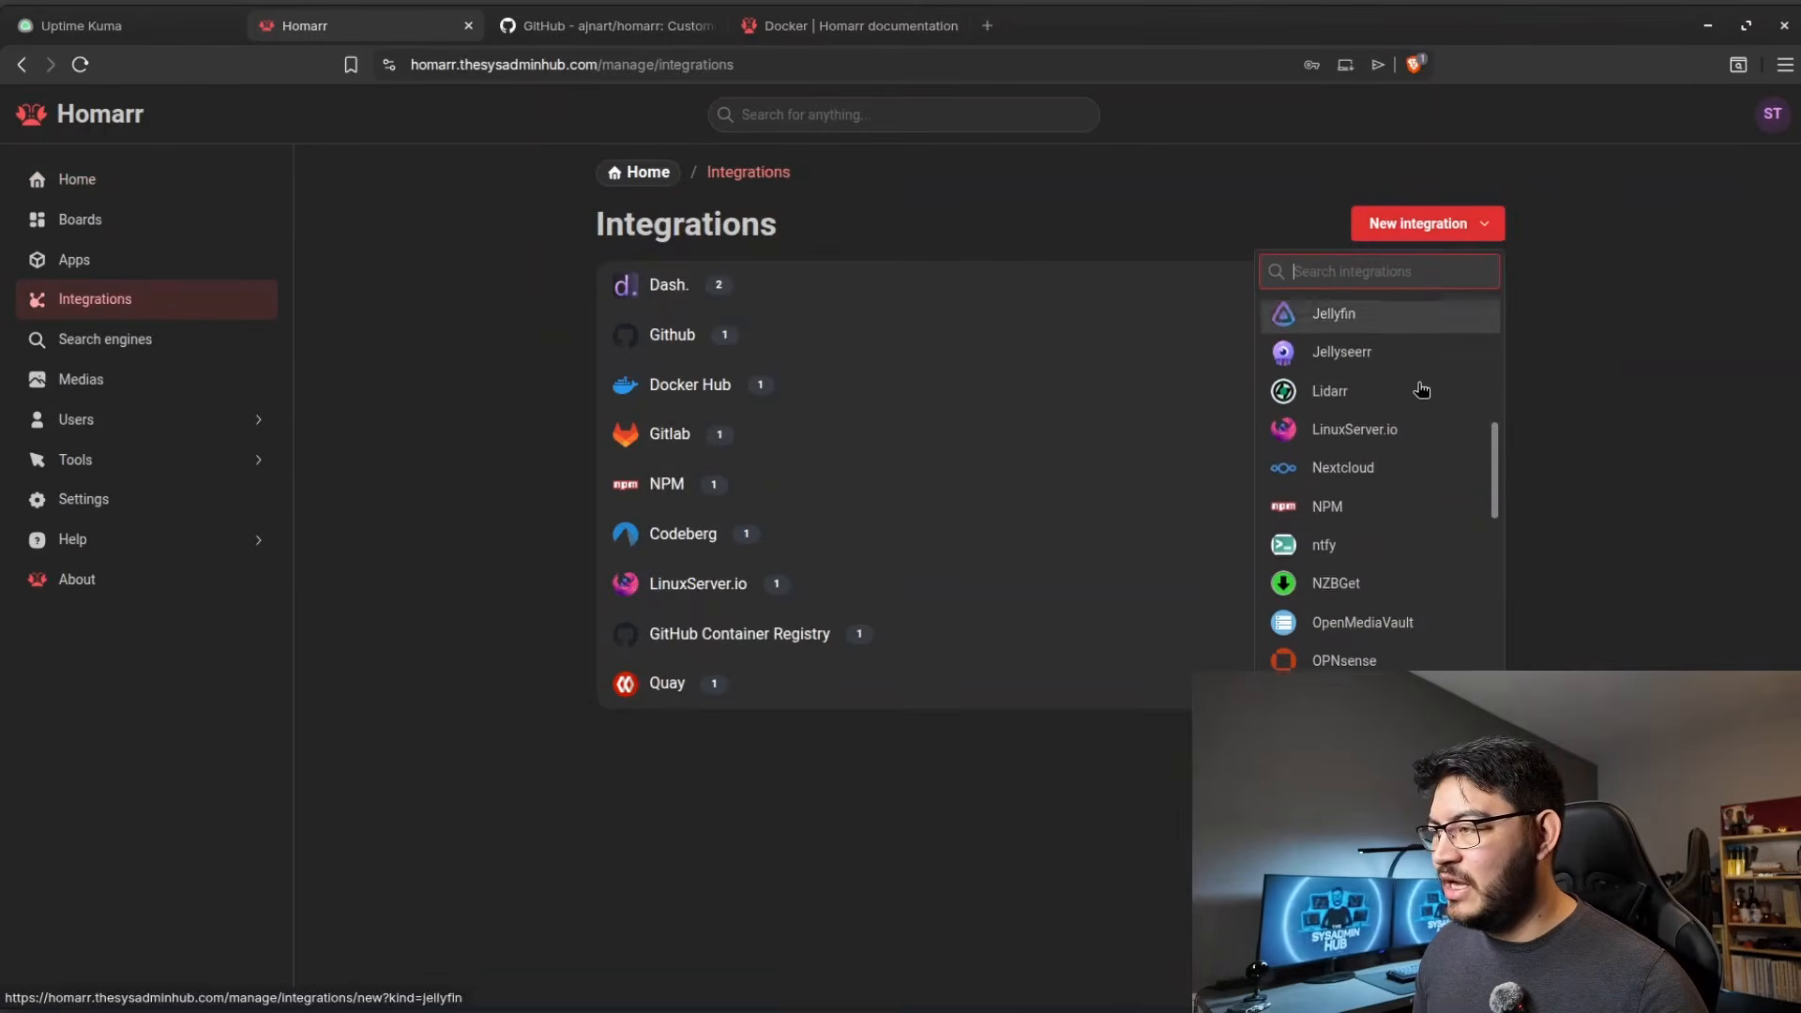
pyautogui.click(1363, 452)
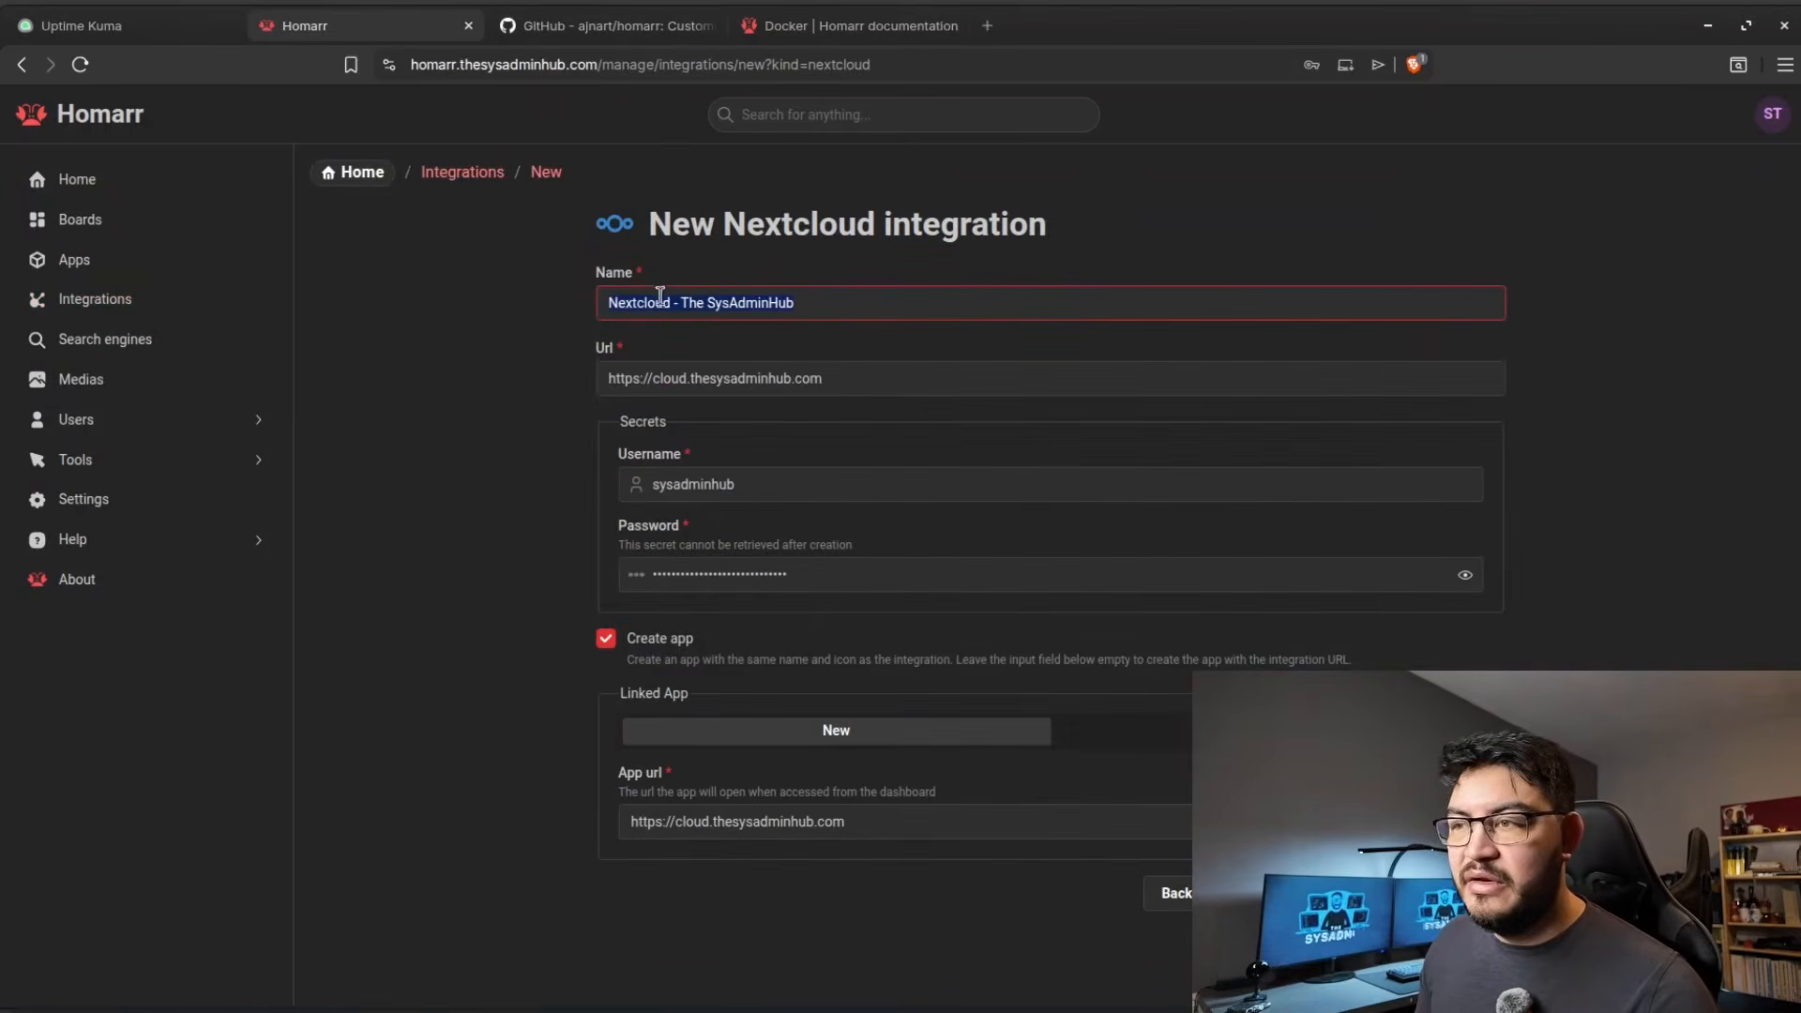
pyautogui.click(817, 306)
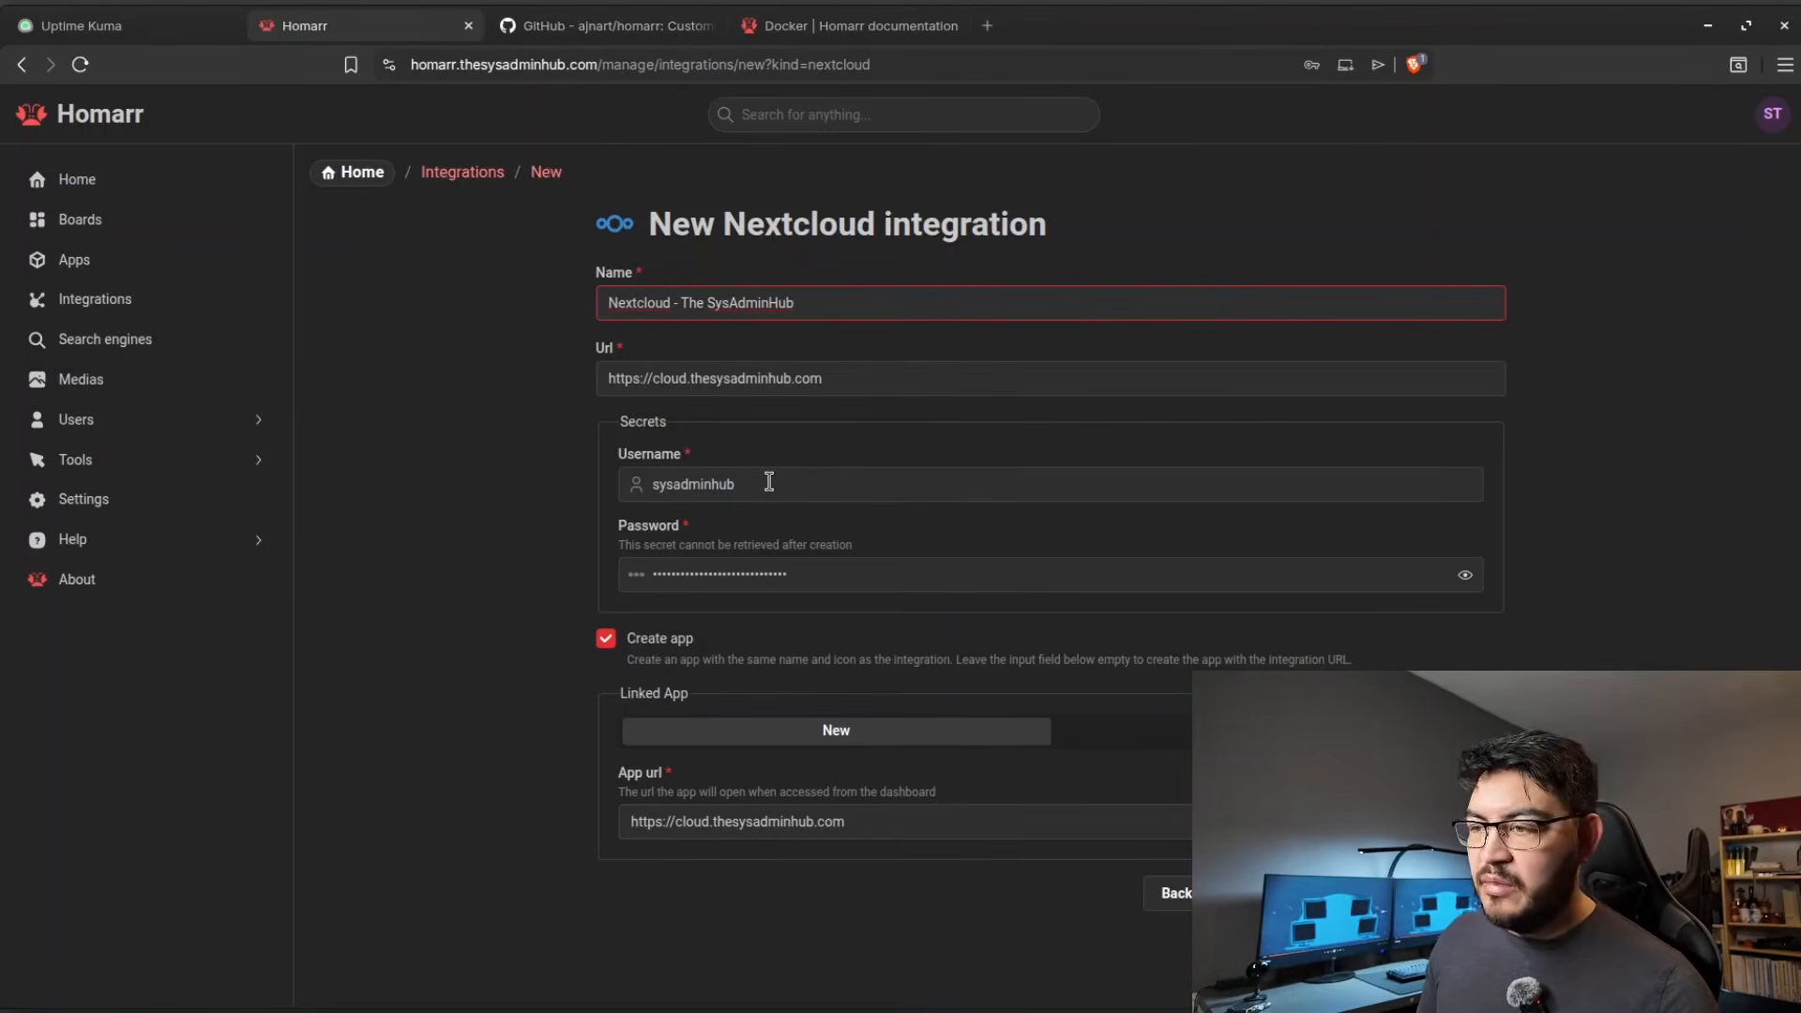
pyautogui.moveTo(764, 486); pyautogui.dragTo(666, 488)
pyautogui.click(727, 485)
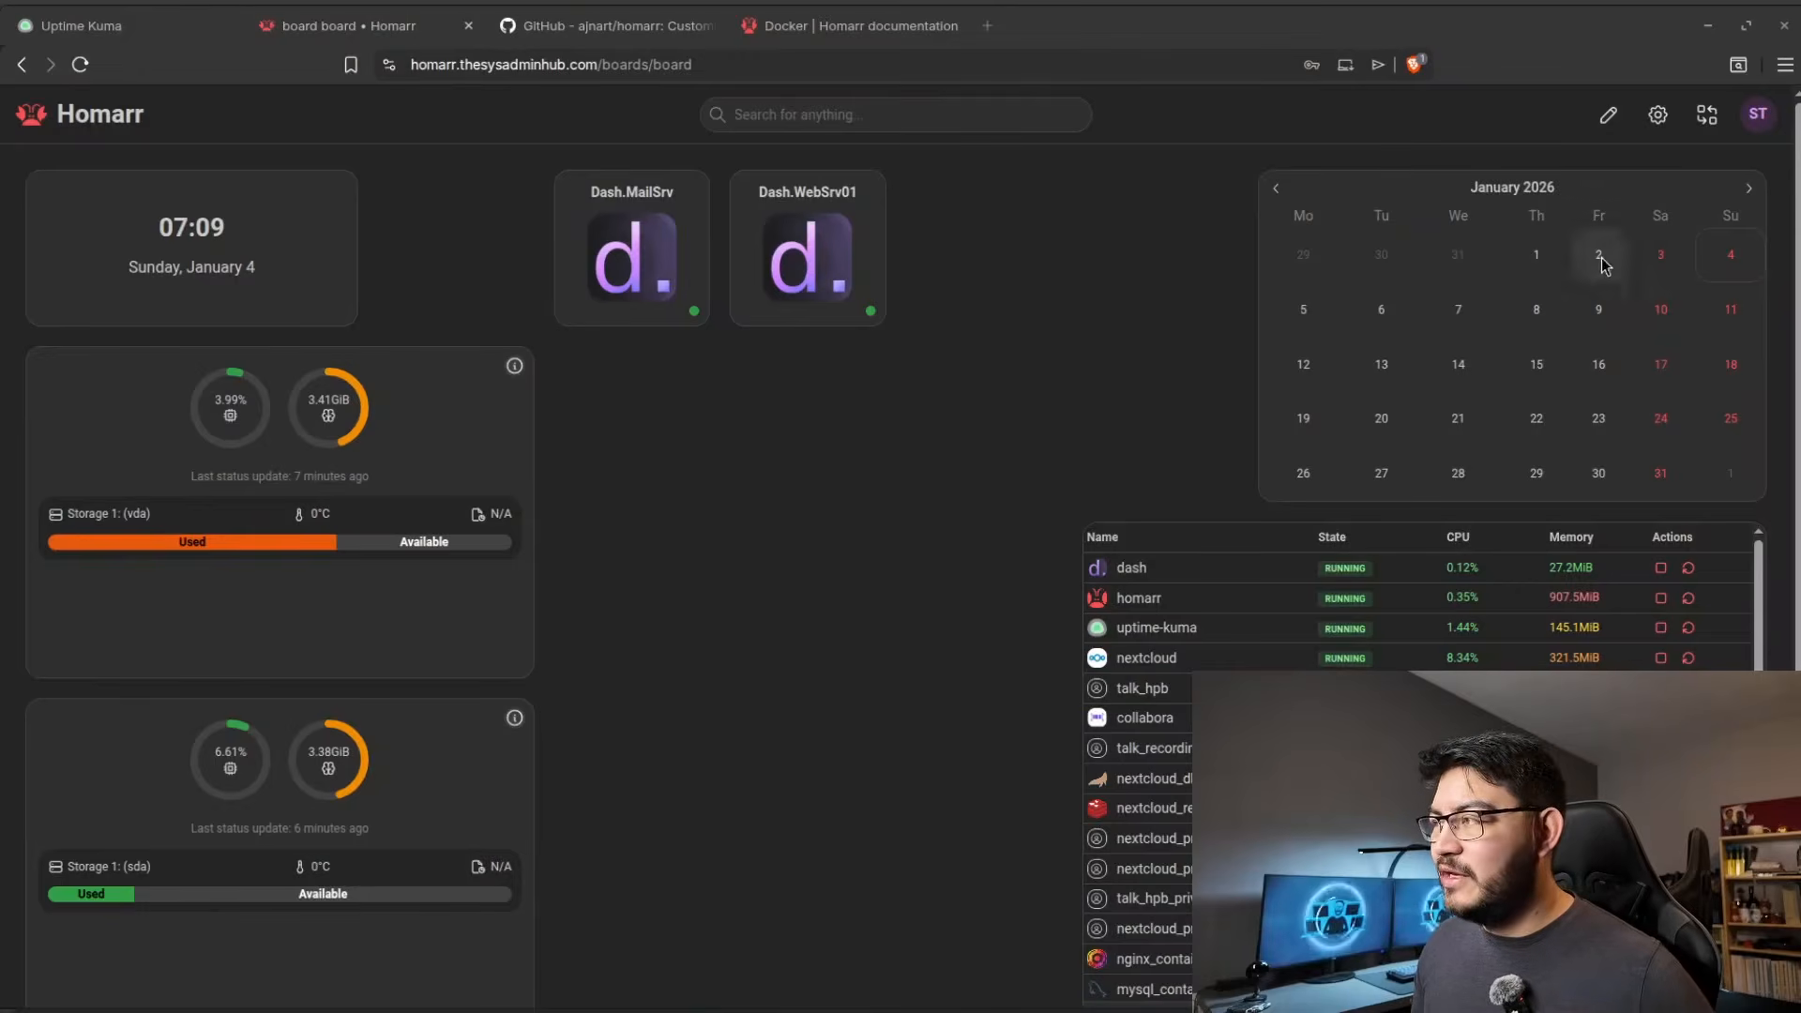
# Assign the Nextcloud - The SysAdminHub integration to the board's calendar widget and save the widget.
pyautogui.click(1607, 115)
pyautogui.click(1748, 187)
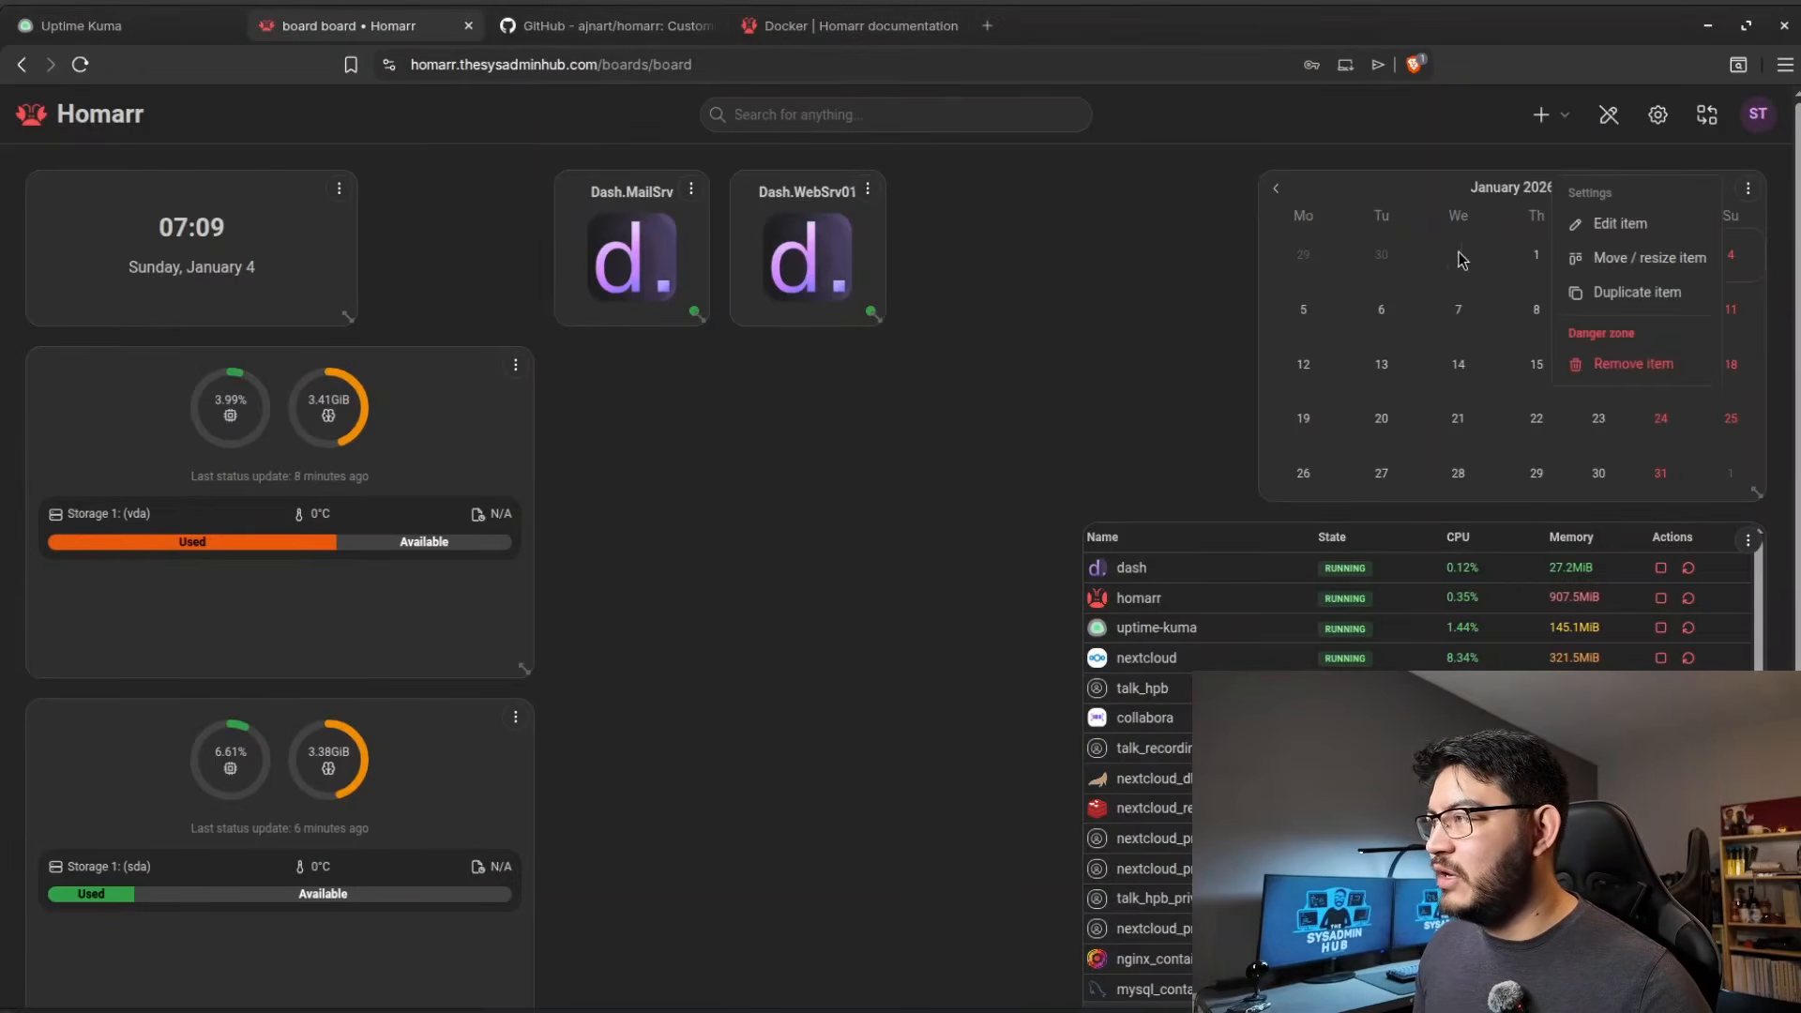
pyautogui.click(1594, 228)
pyautogui.click(695, 234)
pyautogui.click(763, 290)
pyautogui.click(1129, 567)
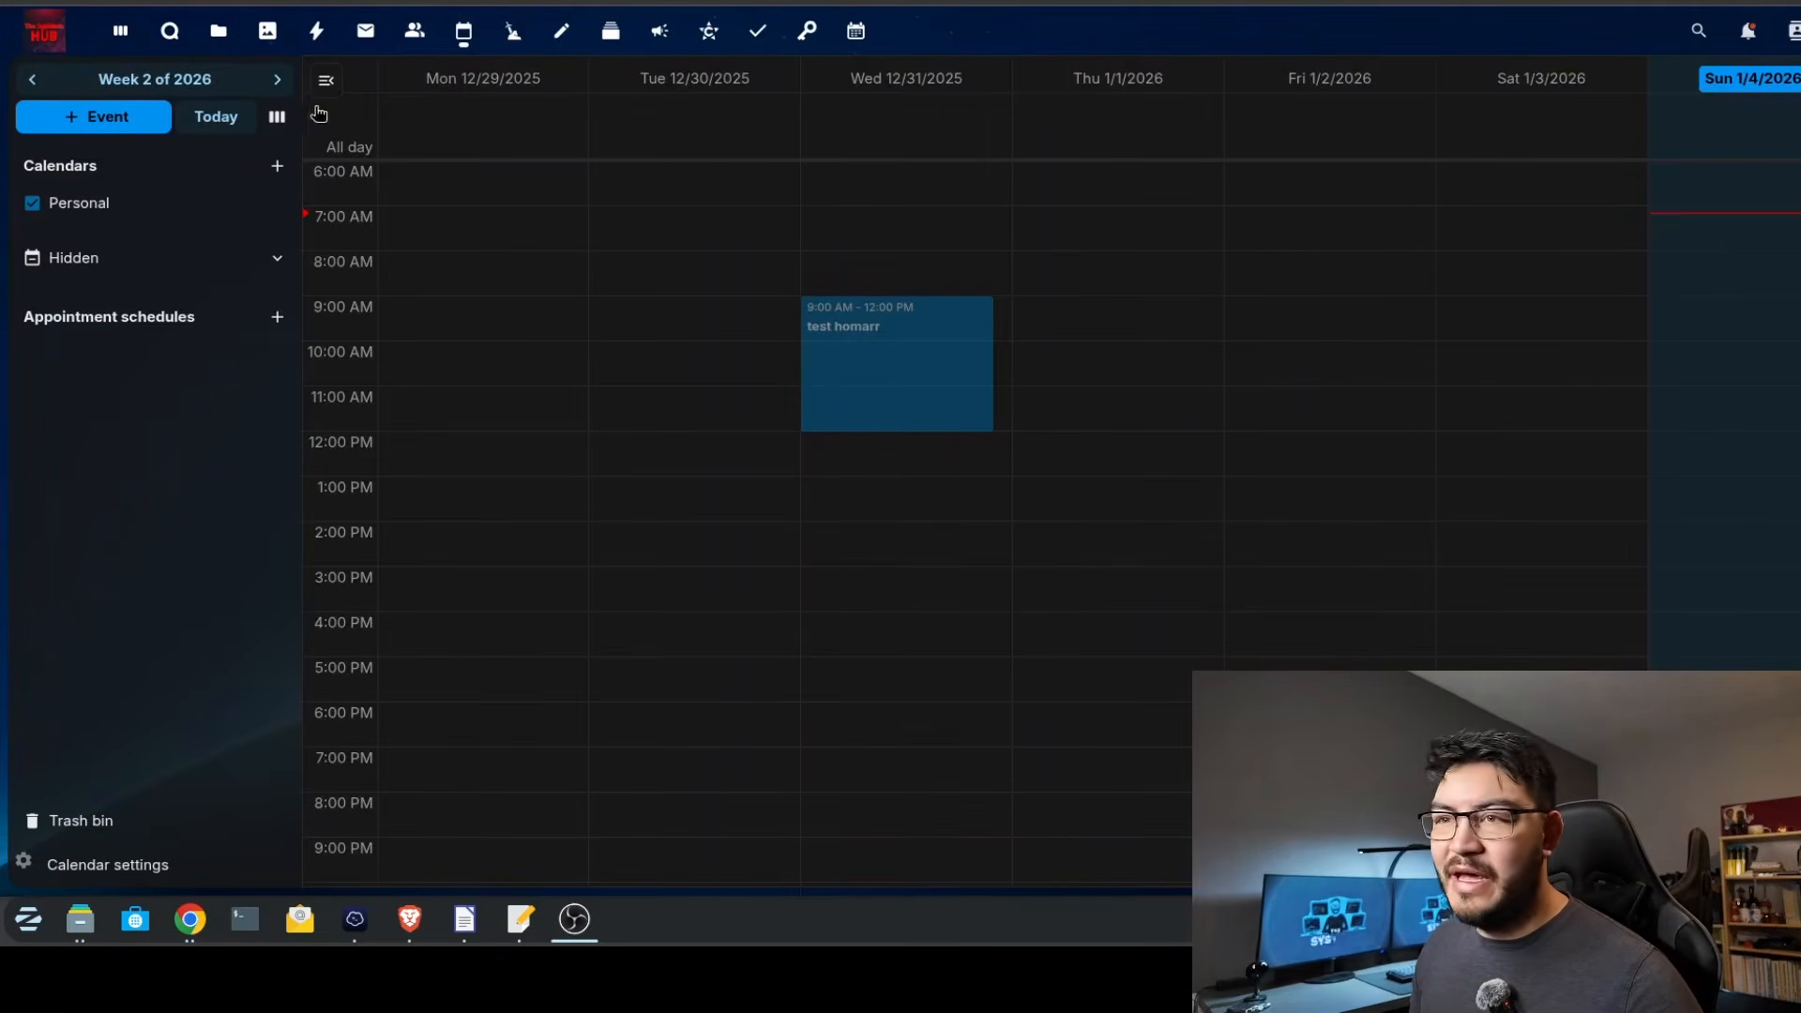
# Create an event titled homarr test in the Nextcloud Personal calendar on 01/14/2026 from 08:00 AM to 02:00 PM.
pyautogui.click(279, 81)
pyautogui.click(277, 80)
pyautogui.moveTo(903, 279); pyautogui.dragTo(881, 522)
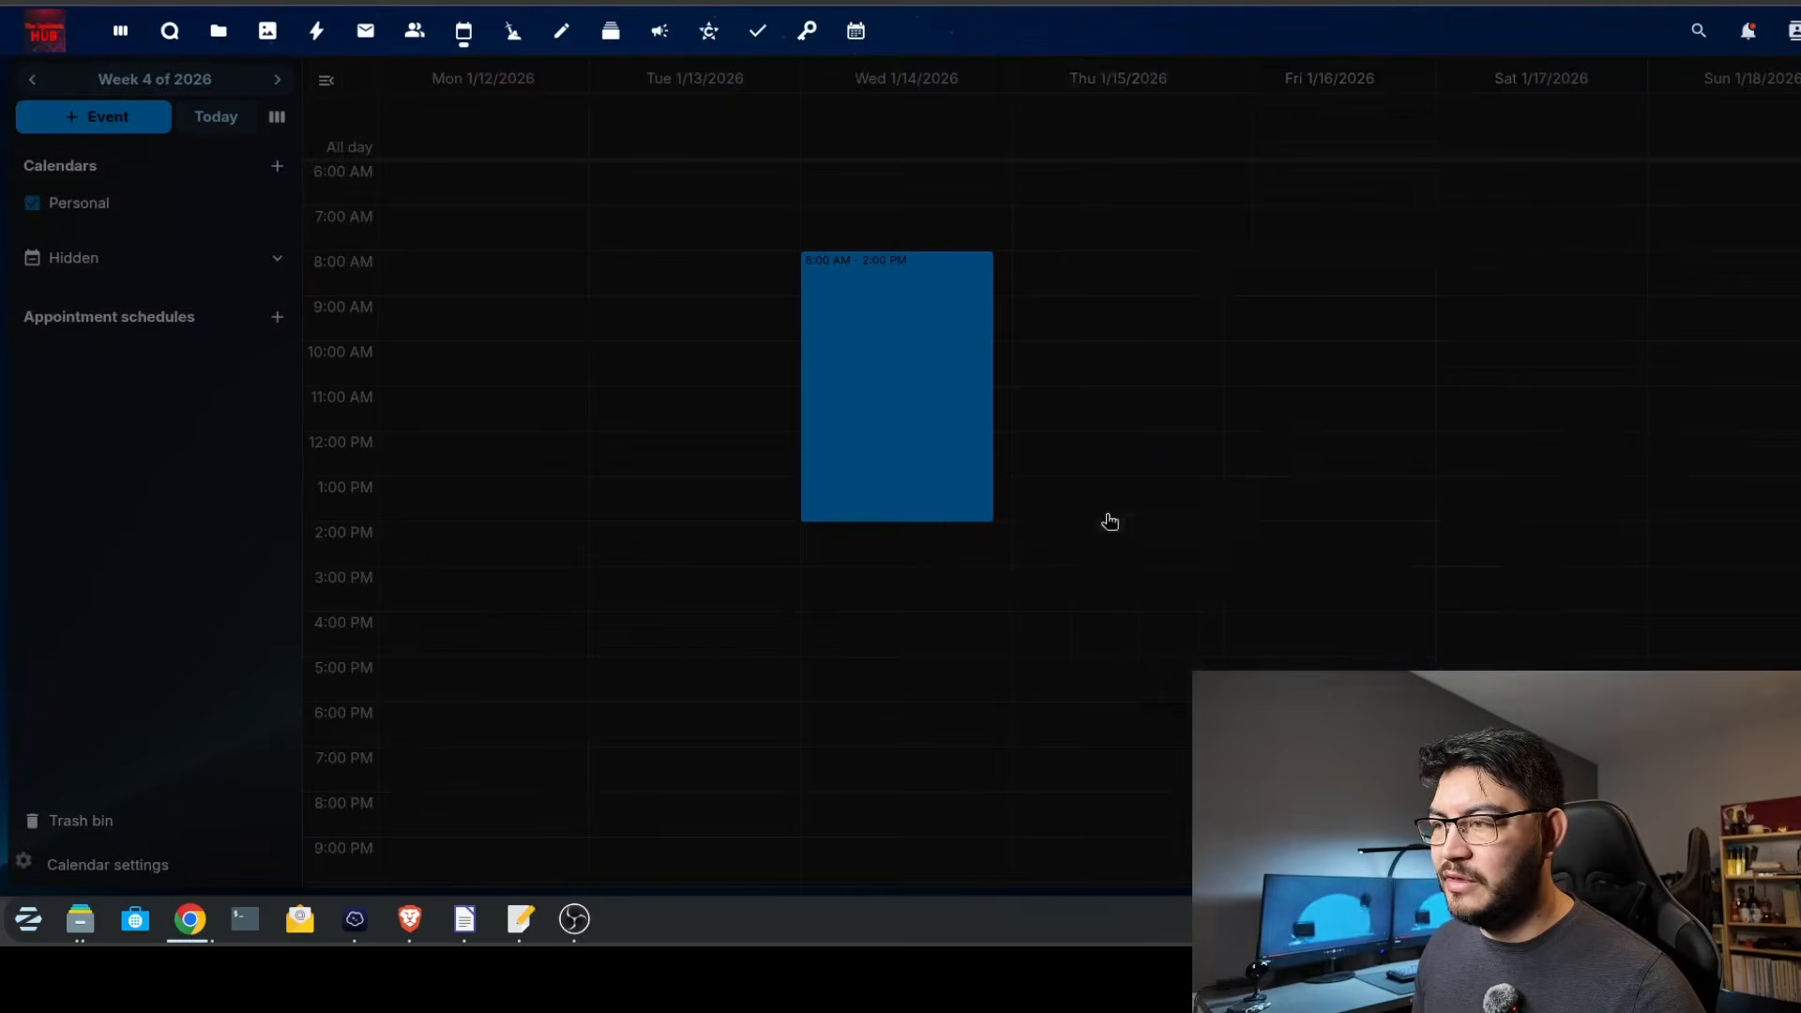
pyautogui.write('homarr test')
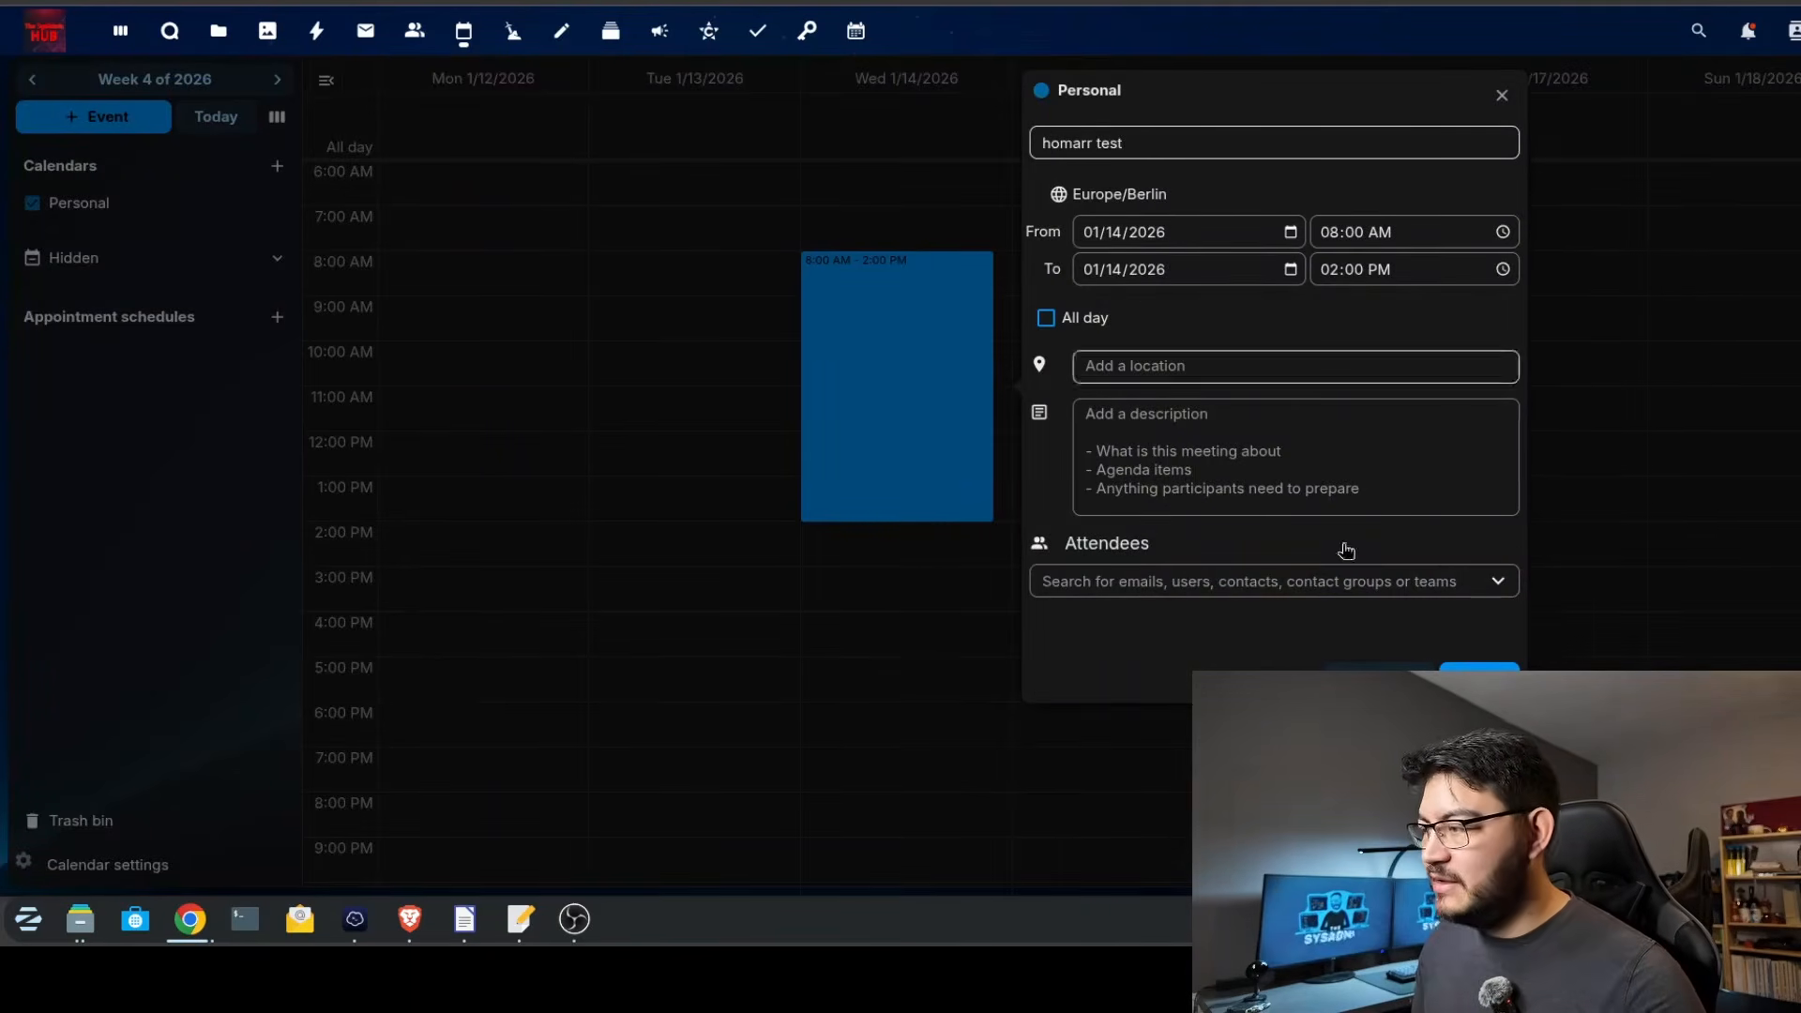
pyautogui.click(1478, 679)
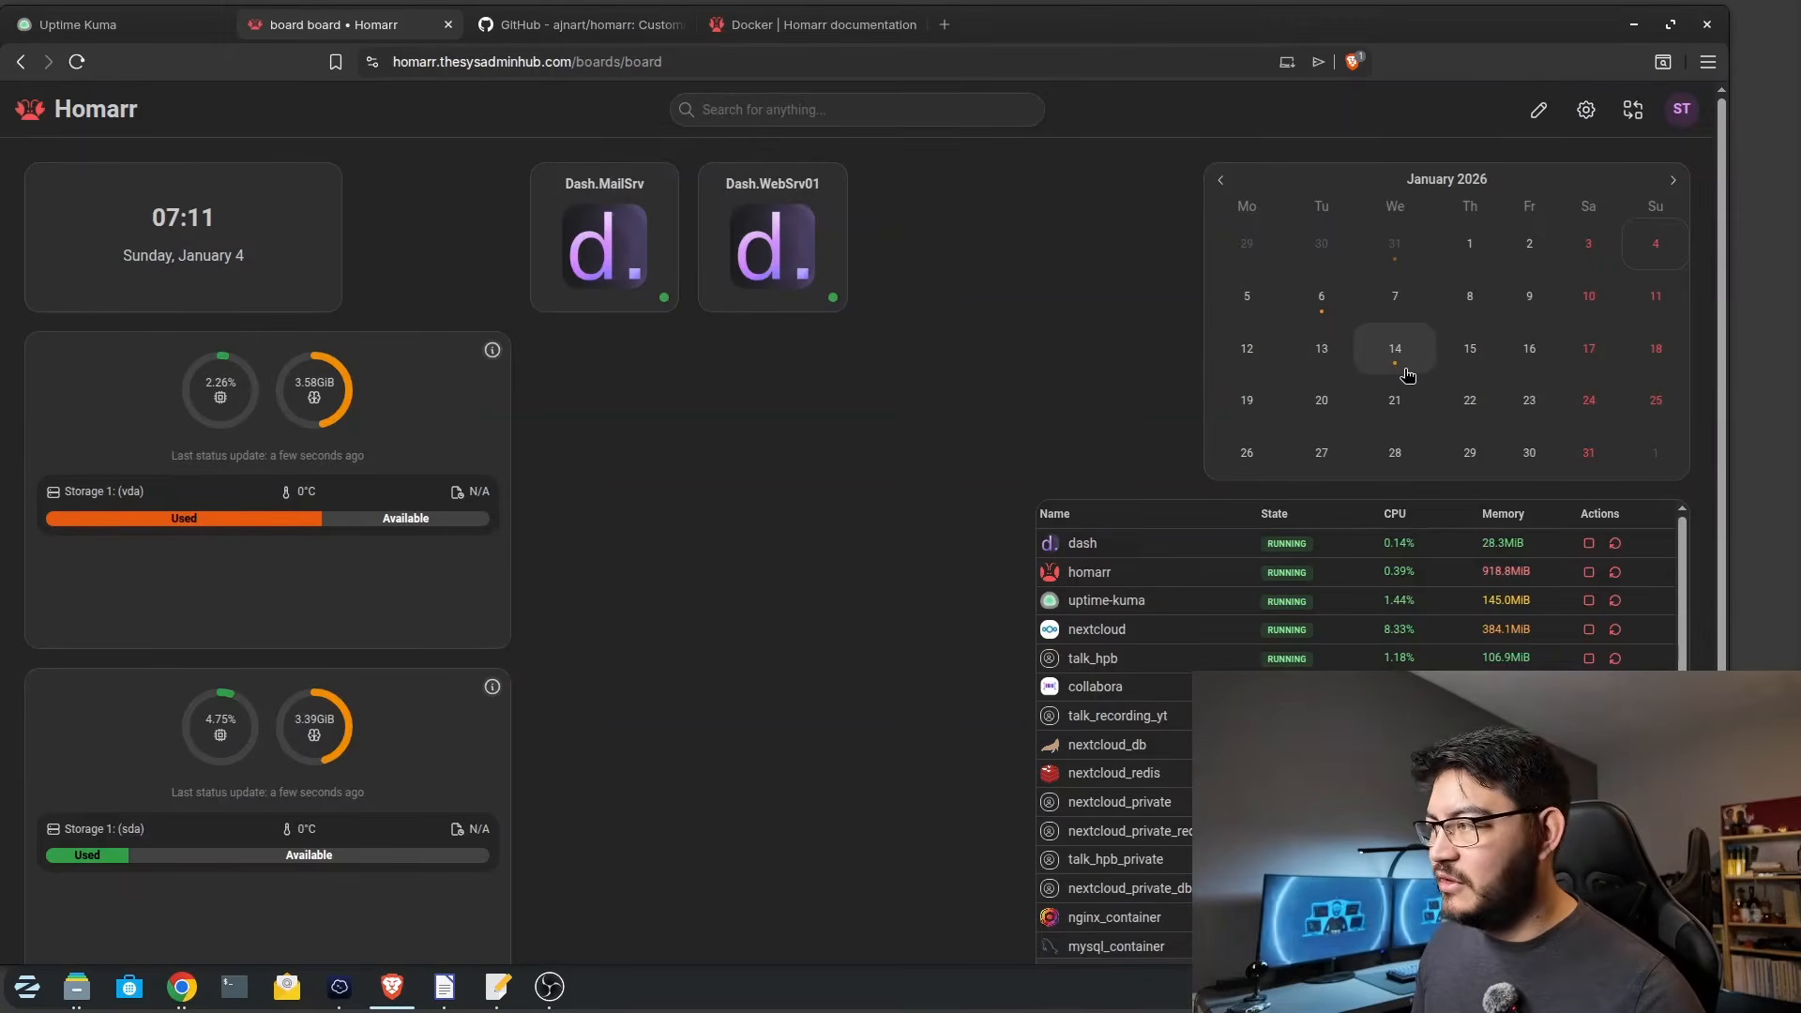
# Check January 14 in the Homarr calendar widget and follow the homarr test event's link to Nextcloud.
pyautogui.click(1405, 374)
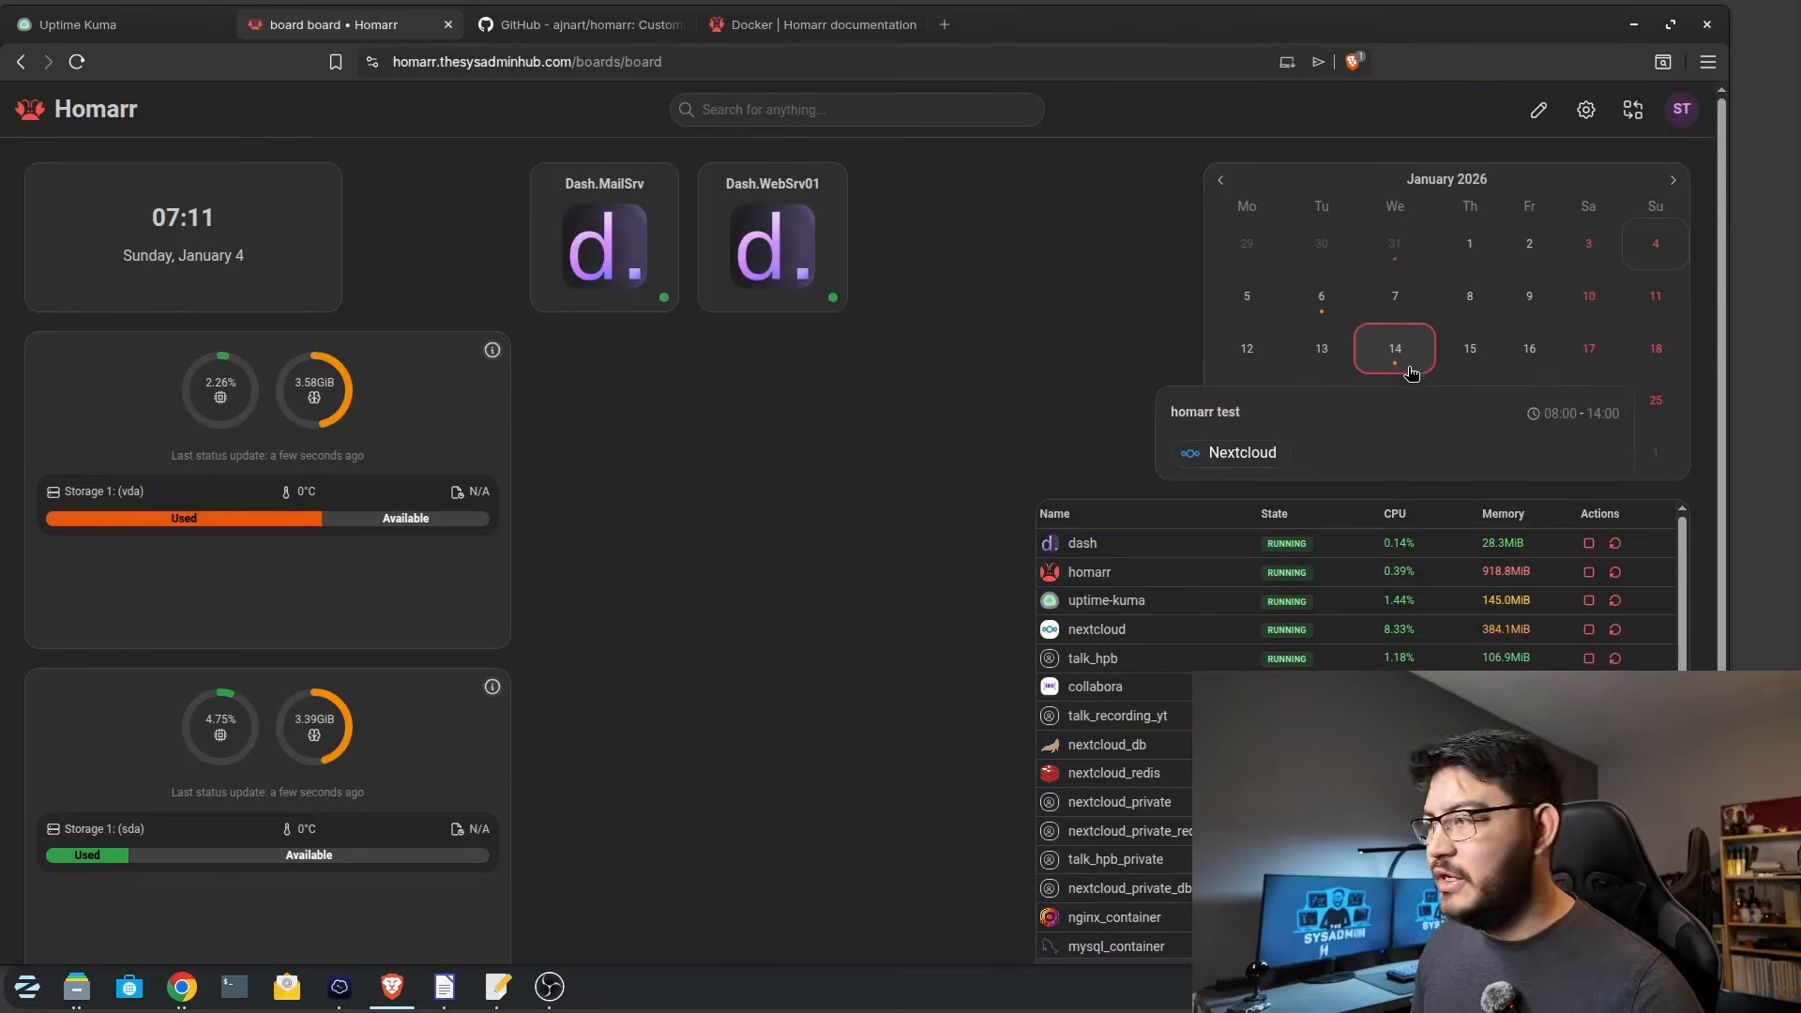
pyautogui.click(1222, 459)
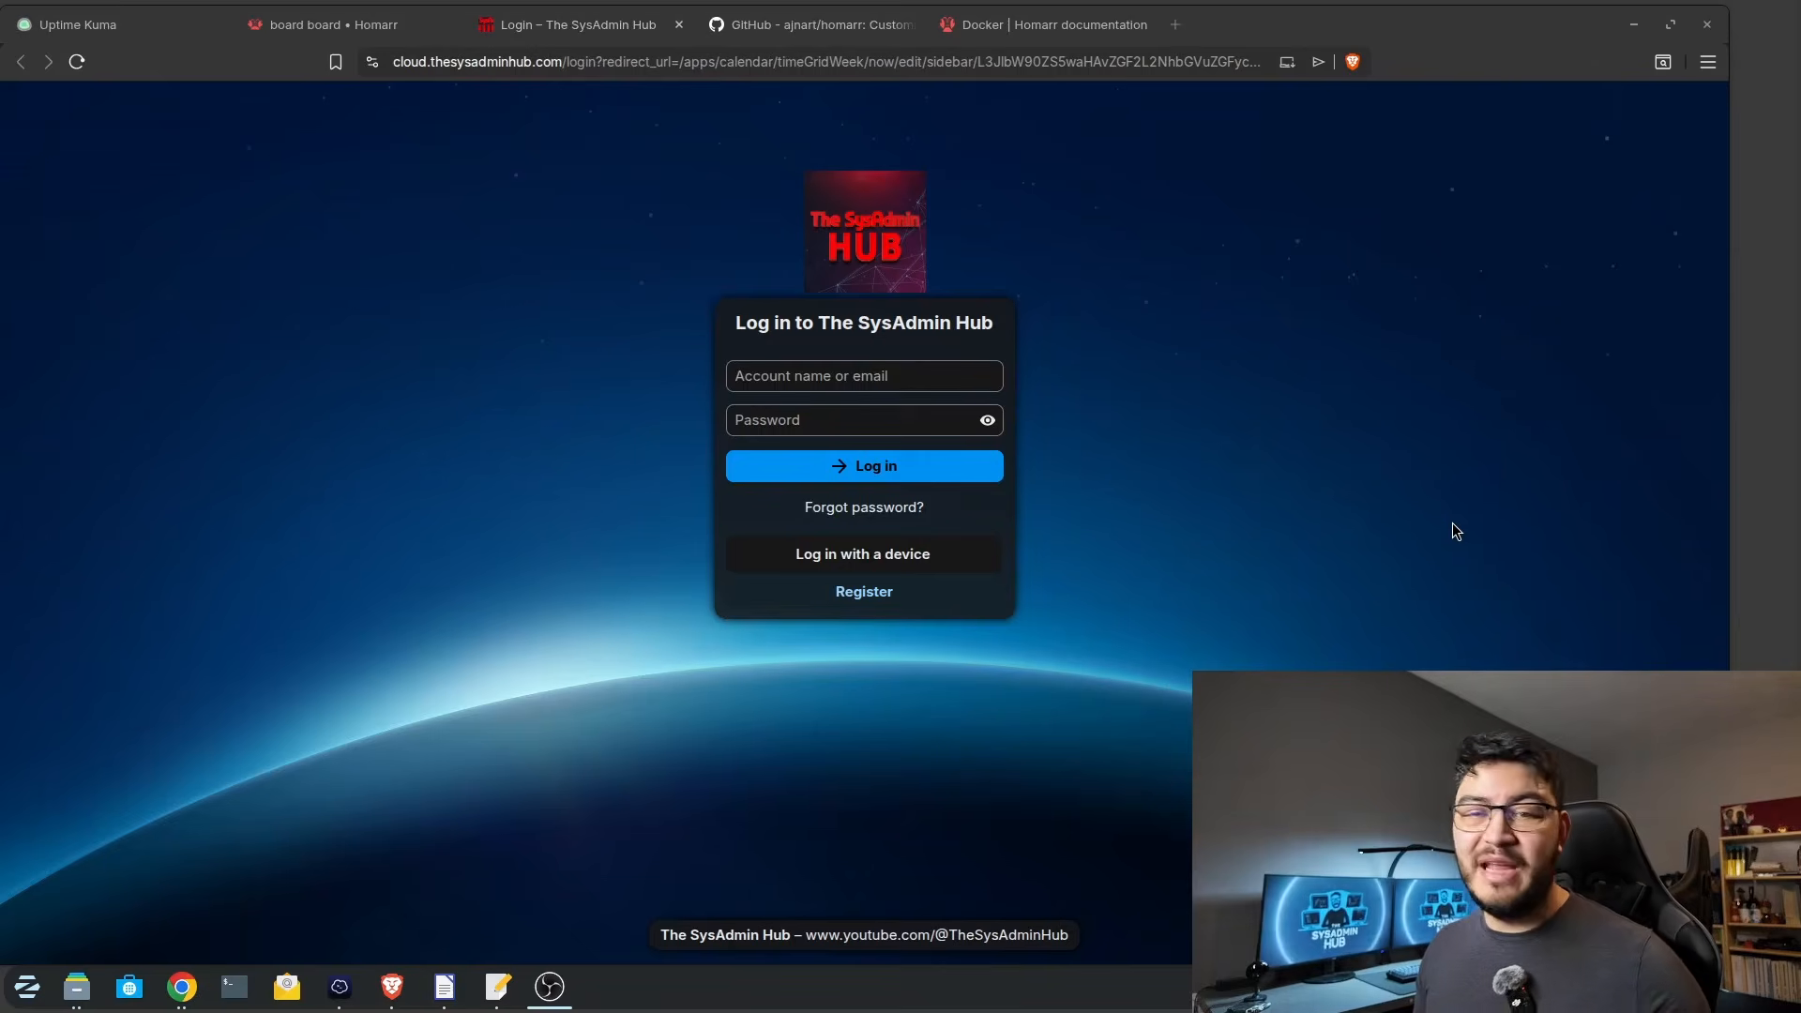
pyautogui.click(873, 600)
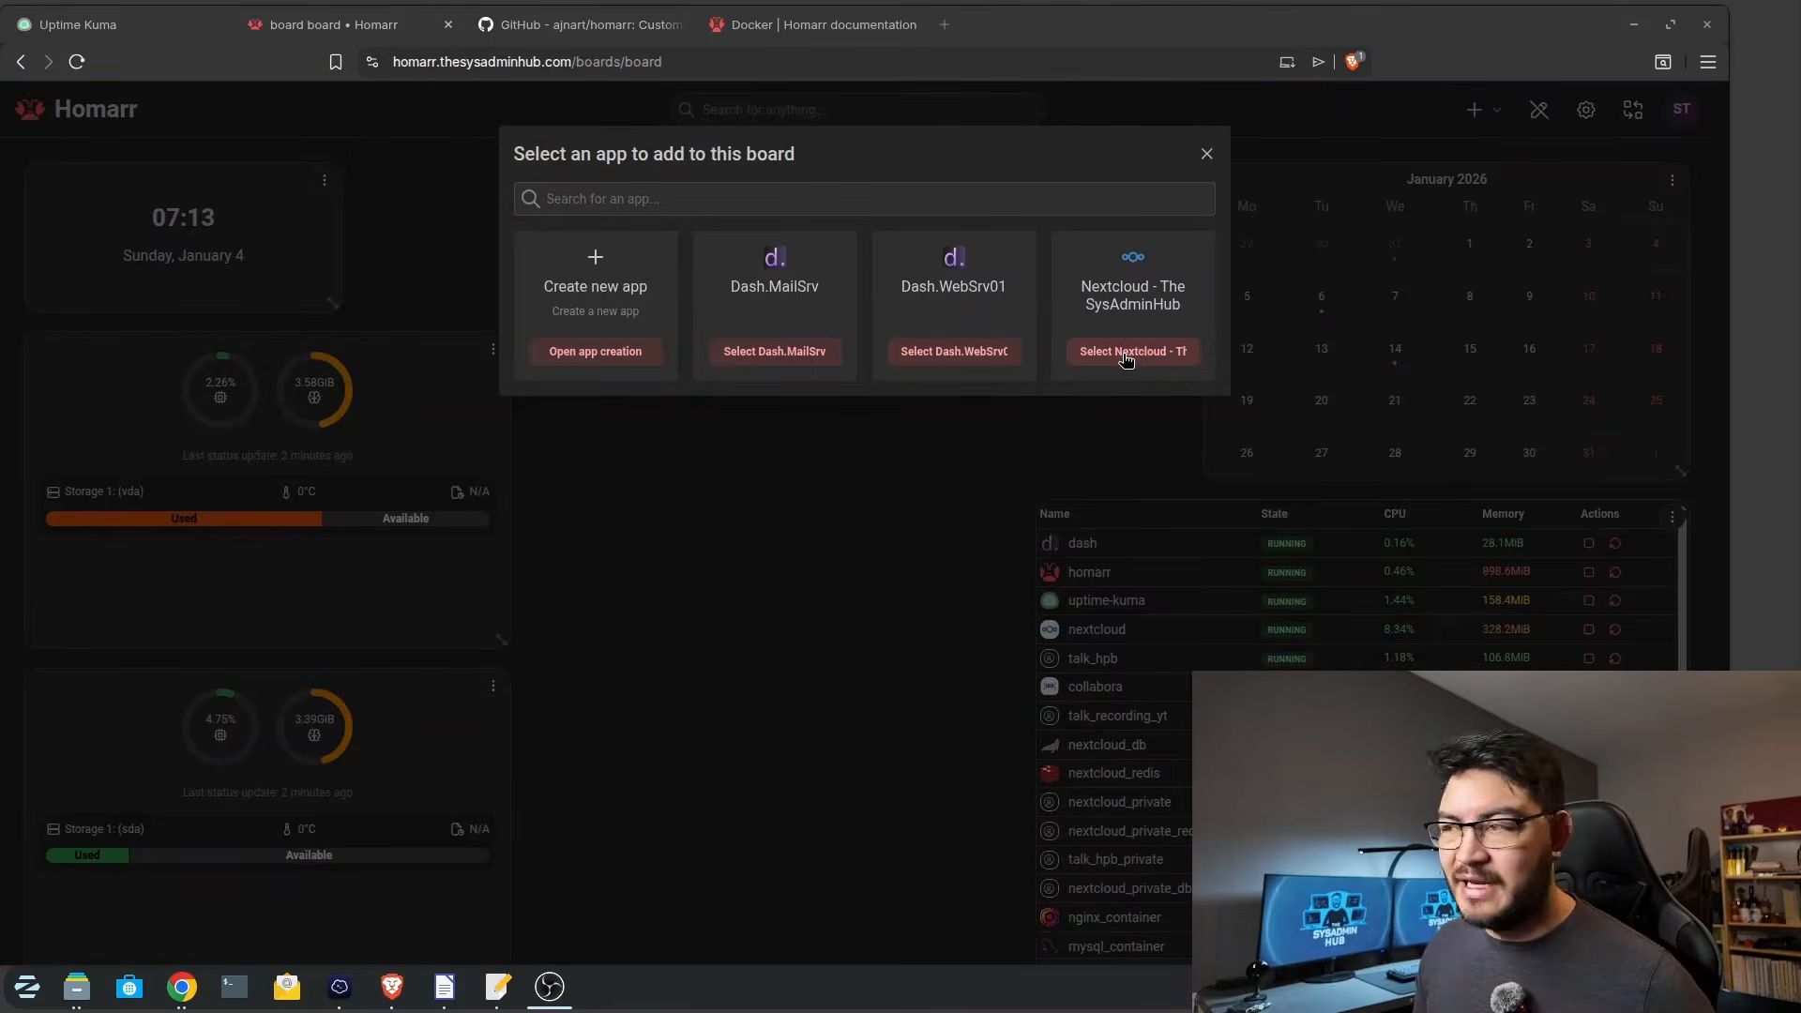
pyautogui.click(1126, 353)
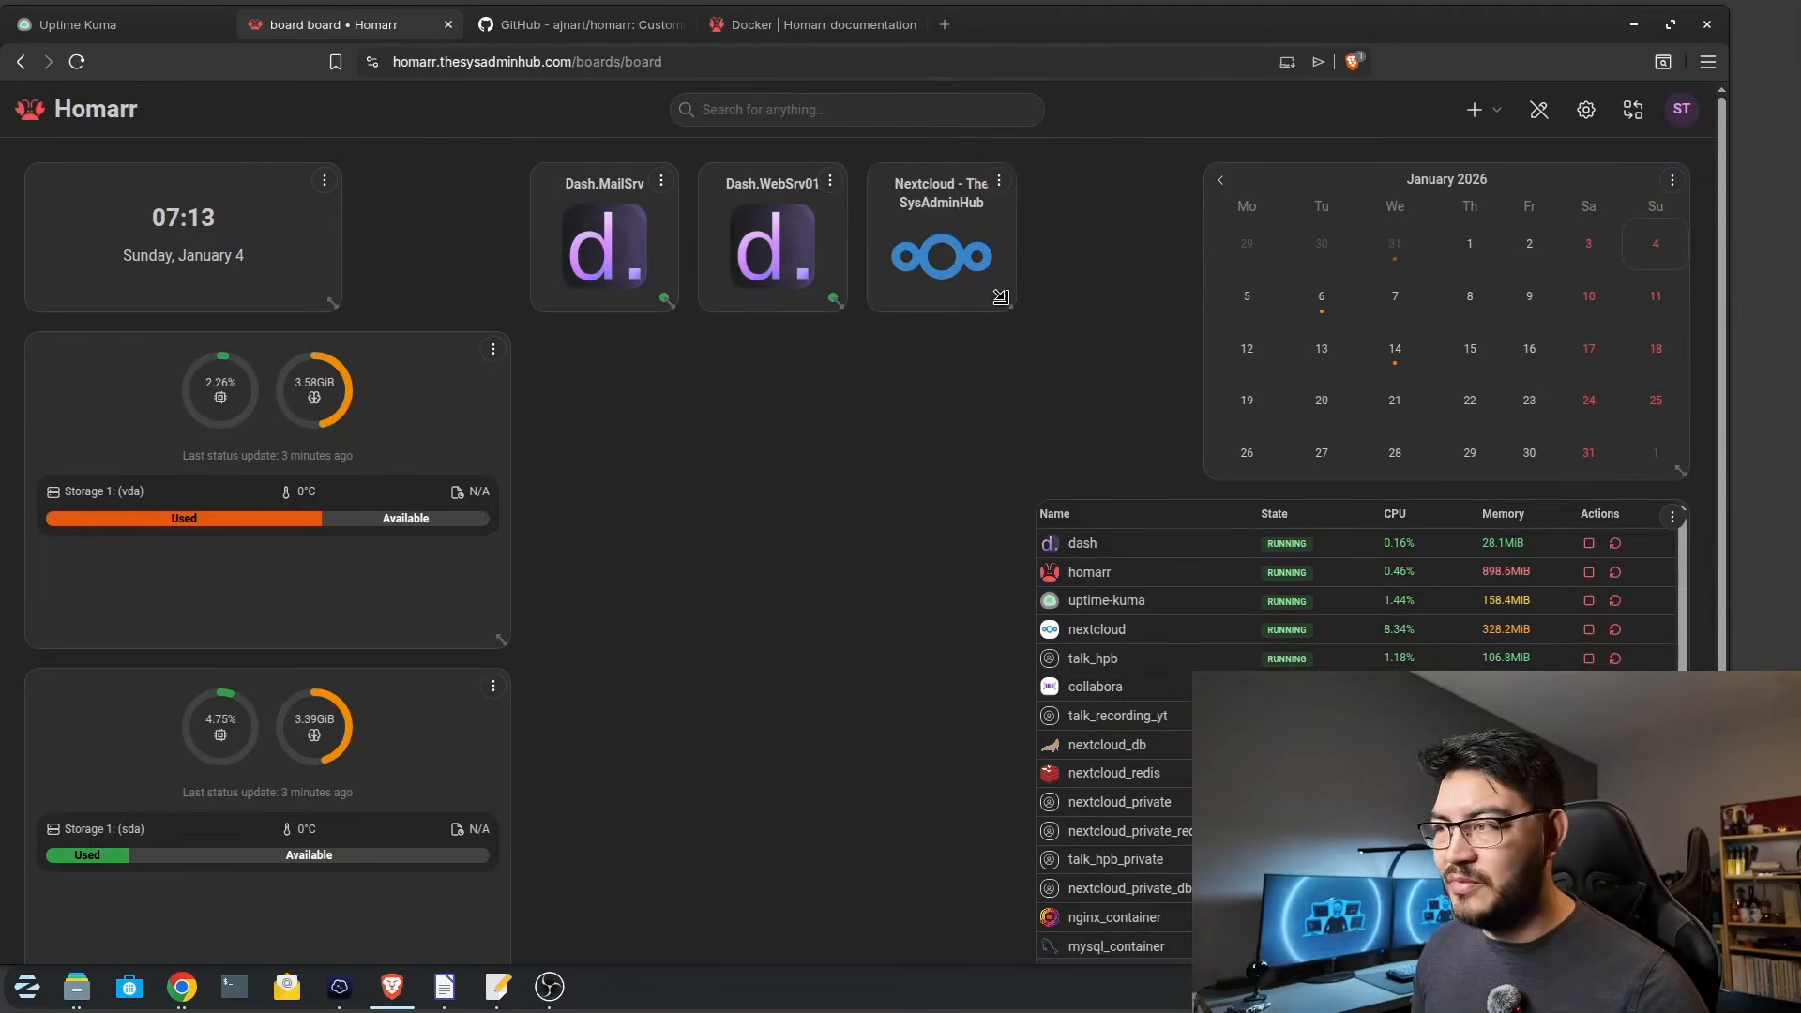
pyautogui.click(1471, 112)
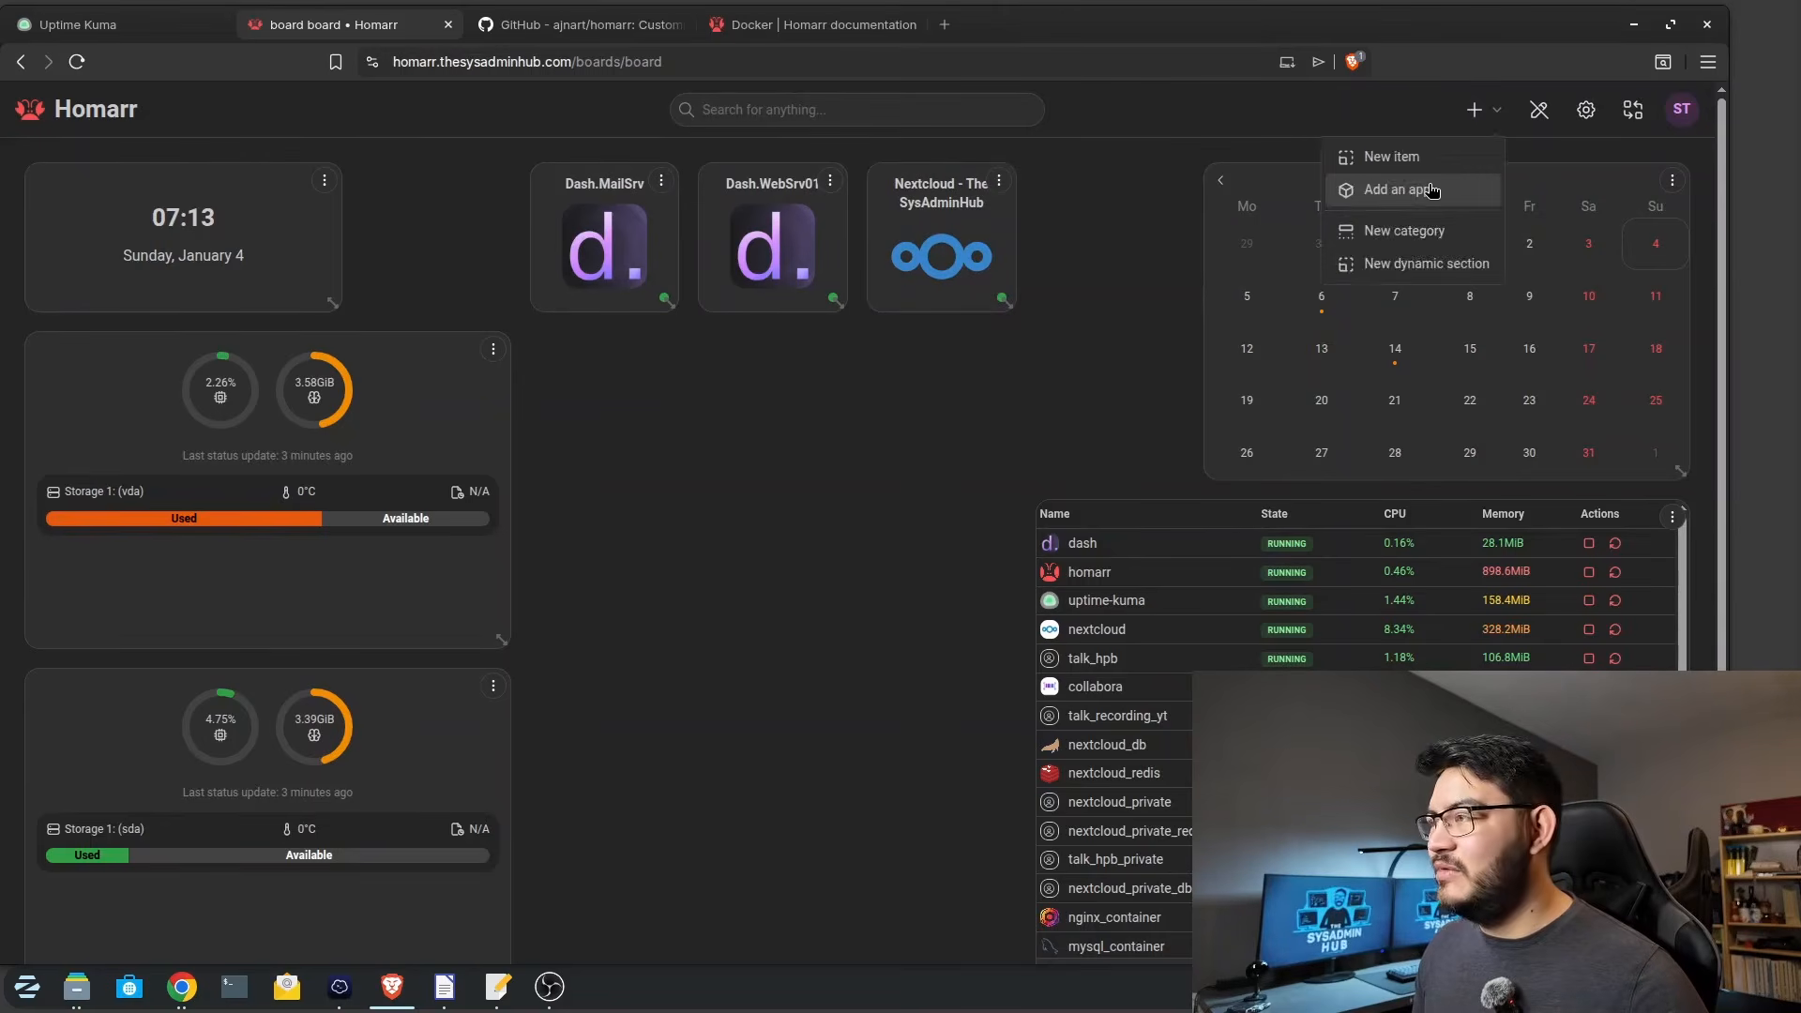
pyautogui.click(1430, 190)
pyautogui.click(600, 349)
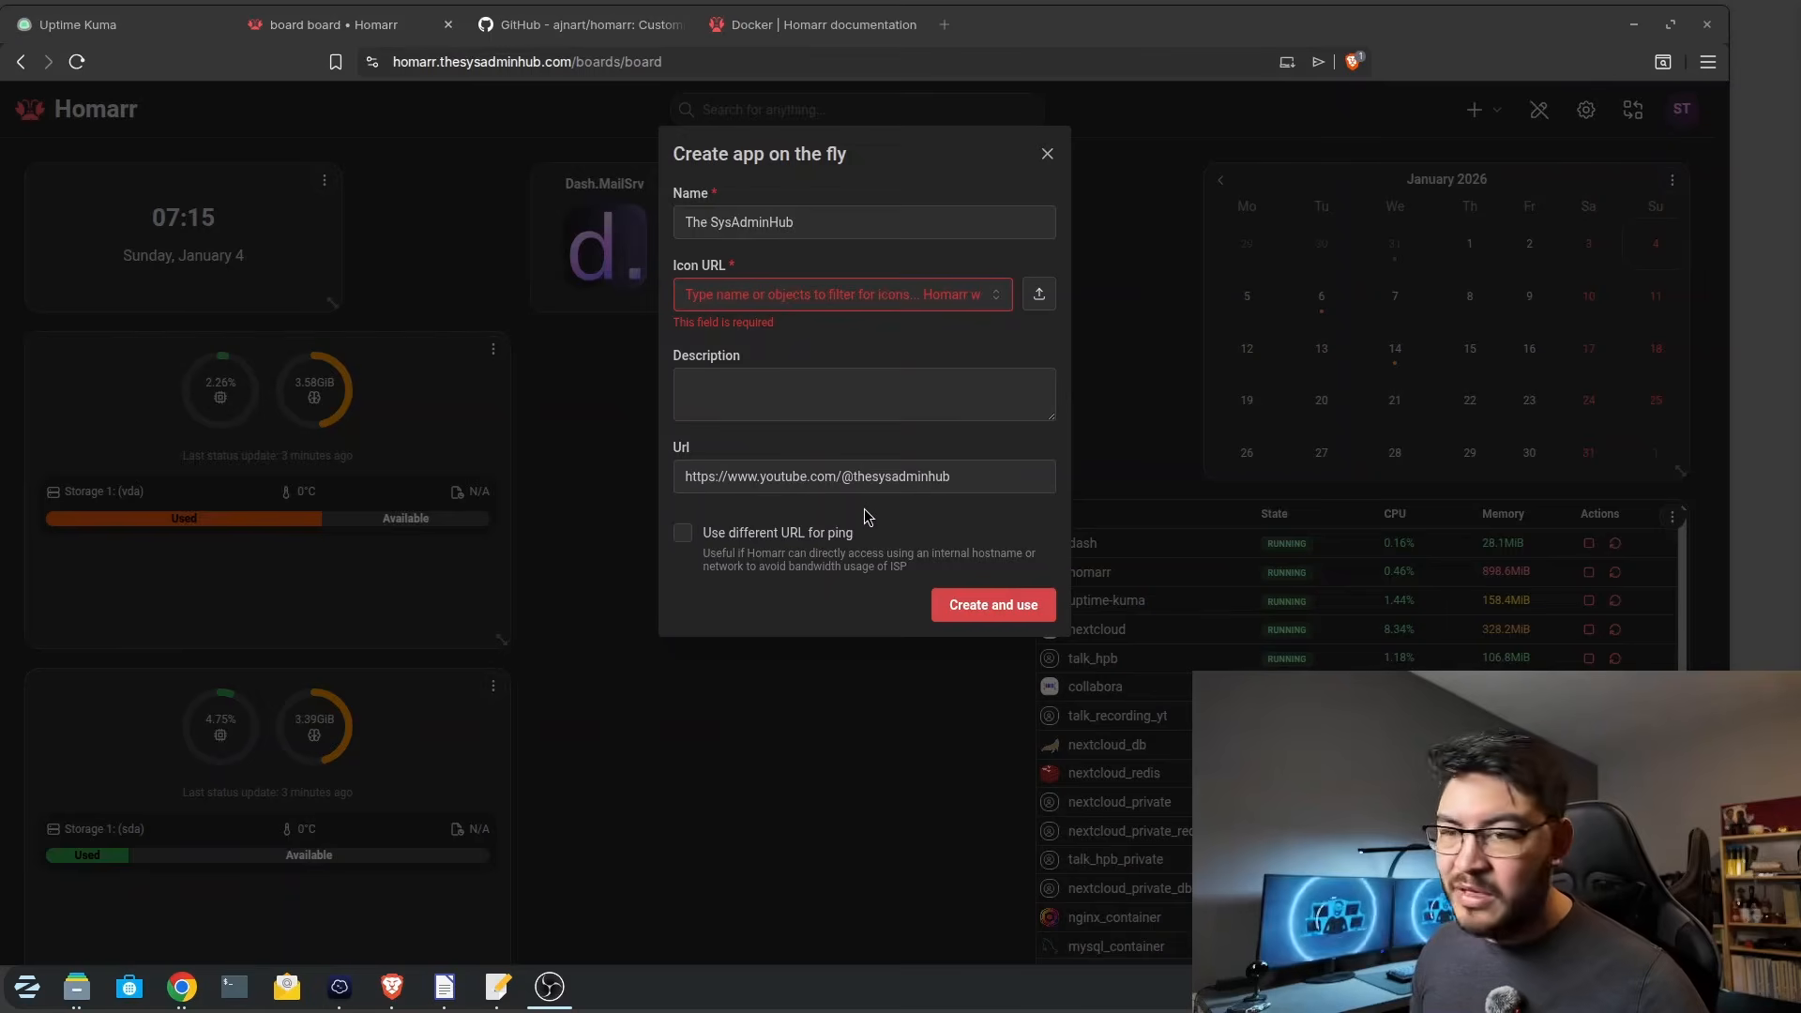
pyautogui.click(757, 294)
pyautogui.write('youtube')
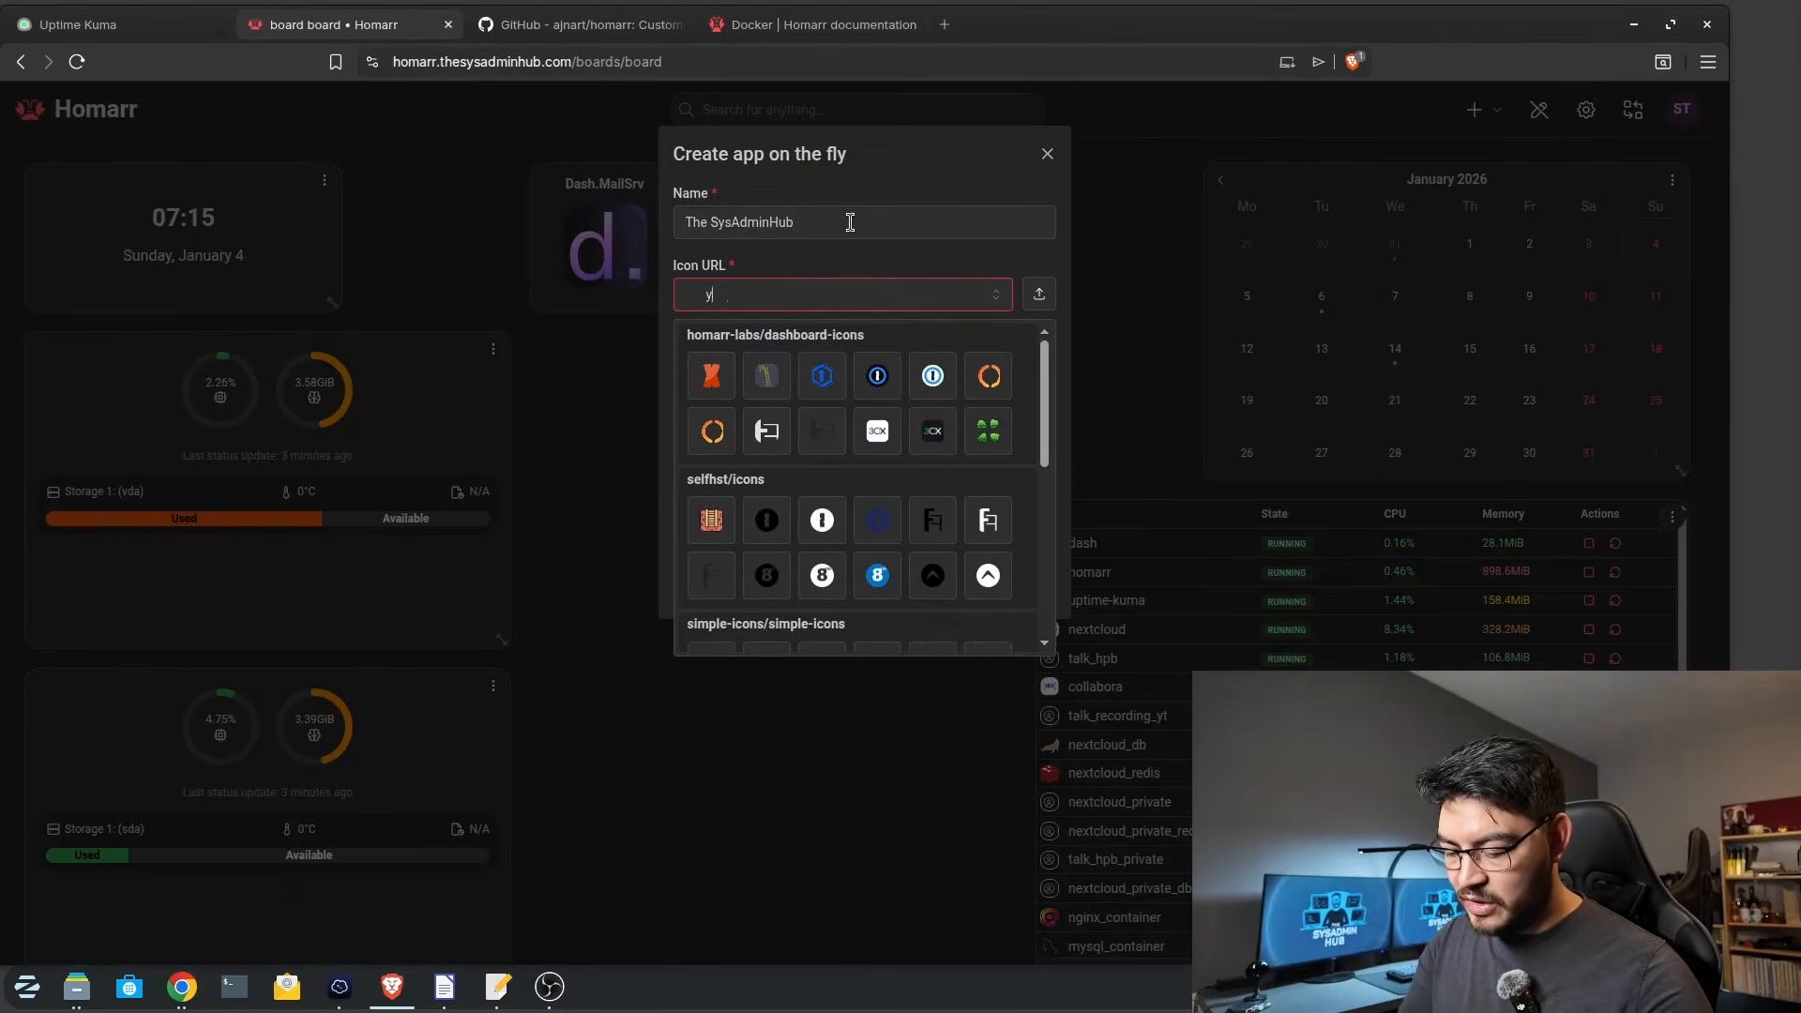
pyautogui.click(941, 477)
pyautogui.click(994, 589)
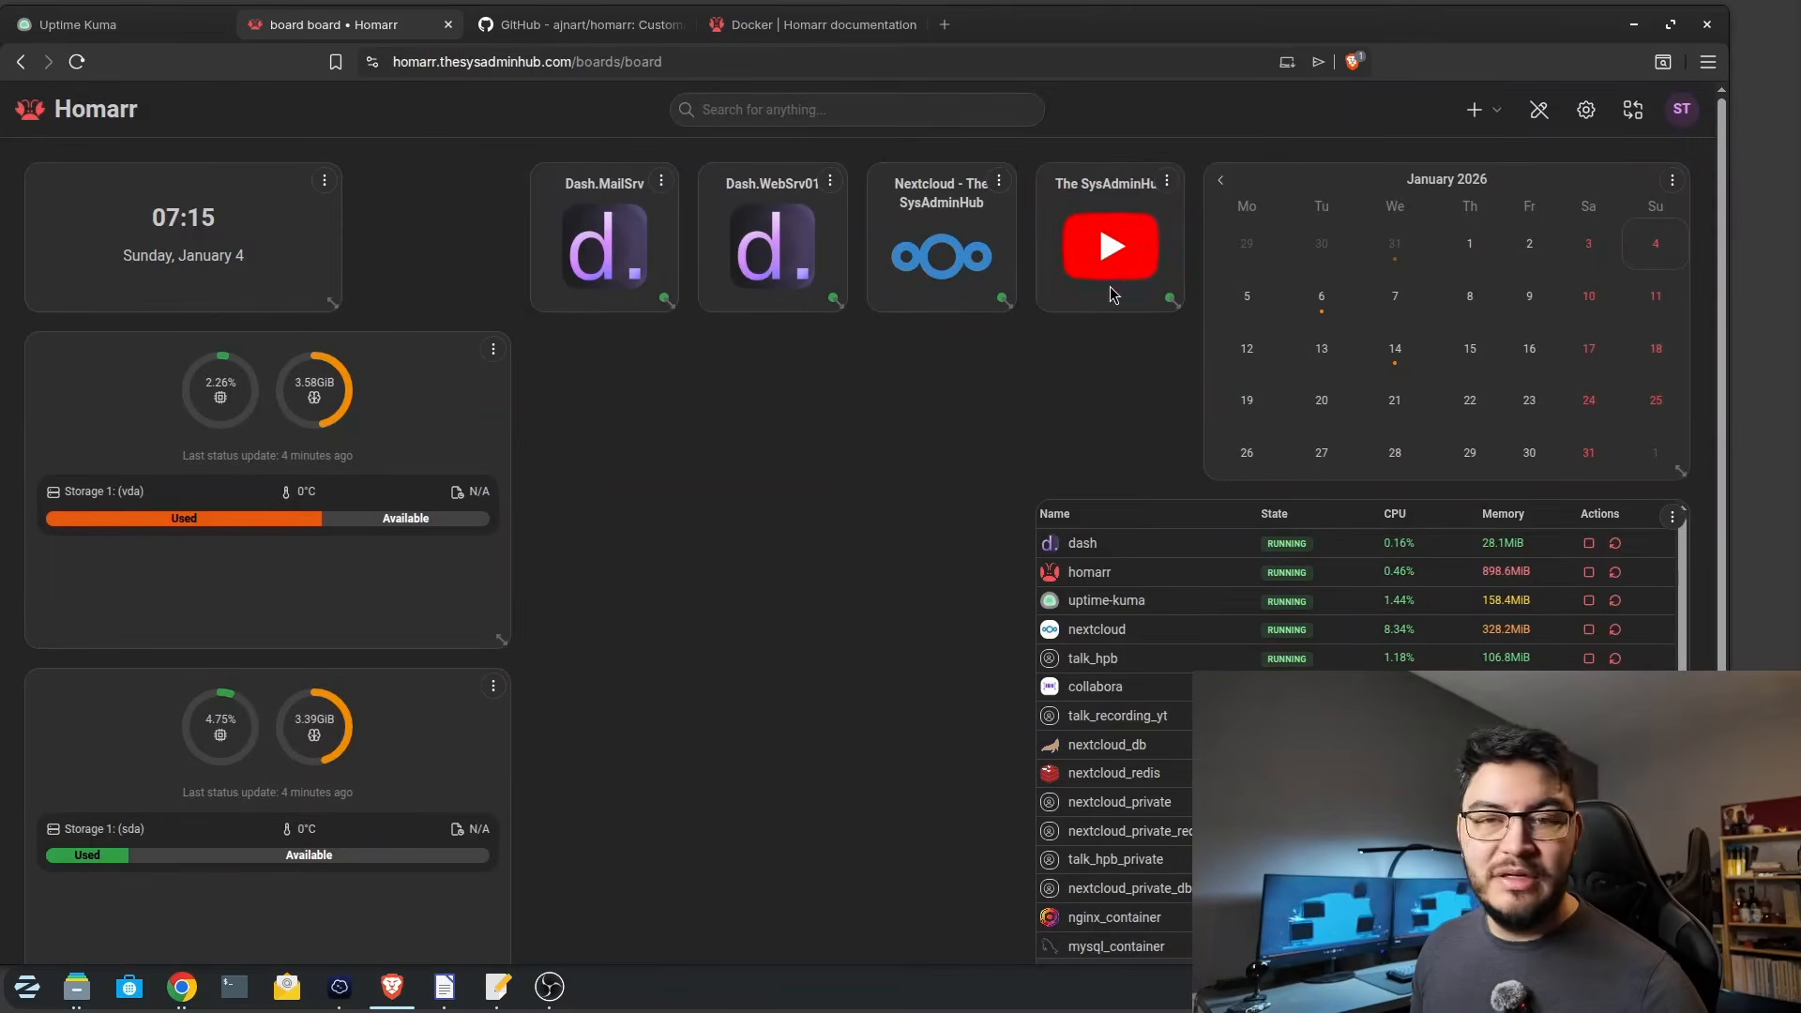
# Save the board edits and test the new The SysAdminHub app by opening it.
pyautogui.click(1538, 109)
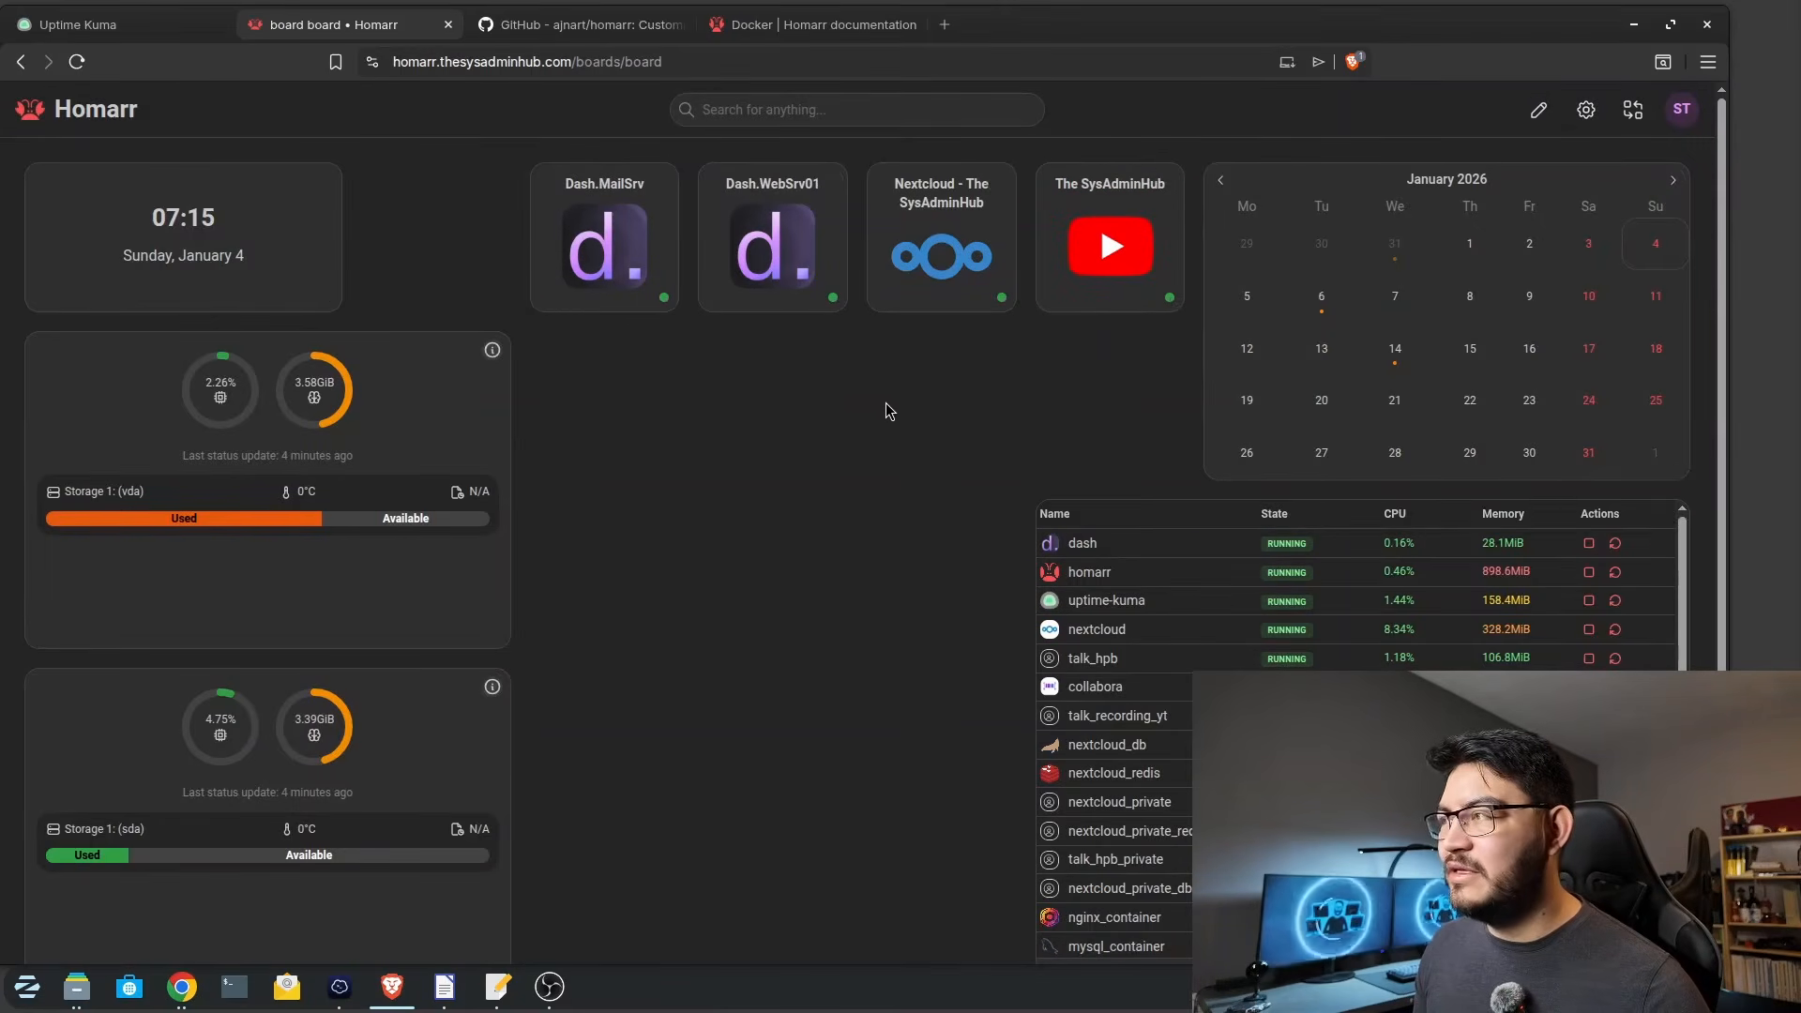
pyautogui.click(1133, 289)
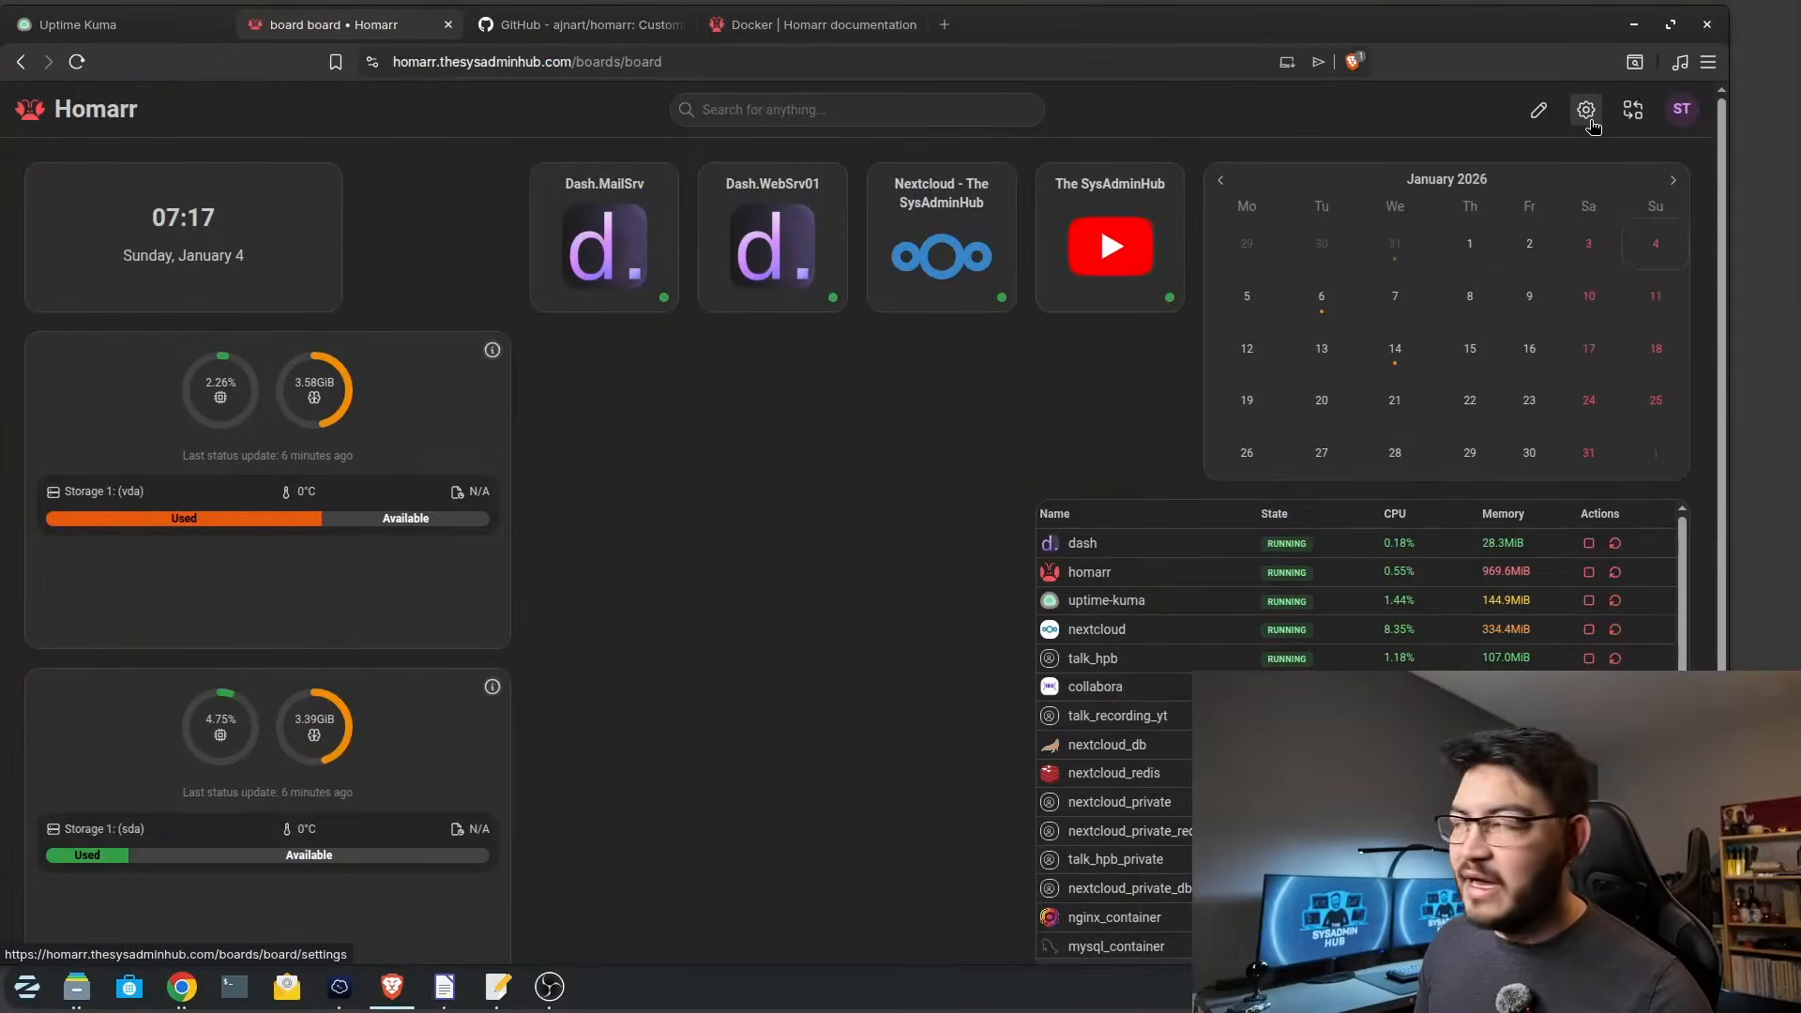
# Set the board's page title to Dashboard - The SysAdminHub and meta title to The SysAdminHub Dashboard, upload custom logo and favicon images, and save.
pyautogui.click(1590, 122)
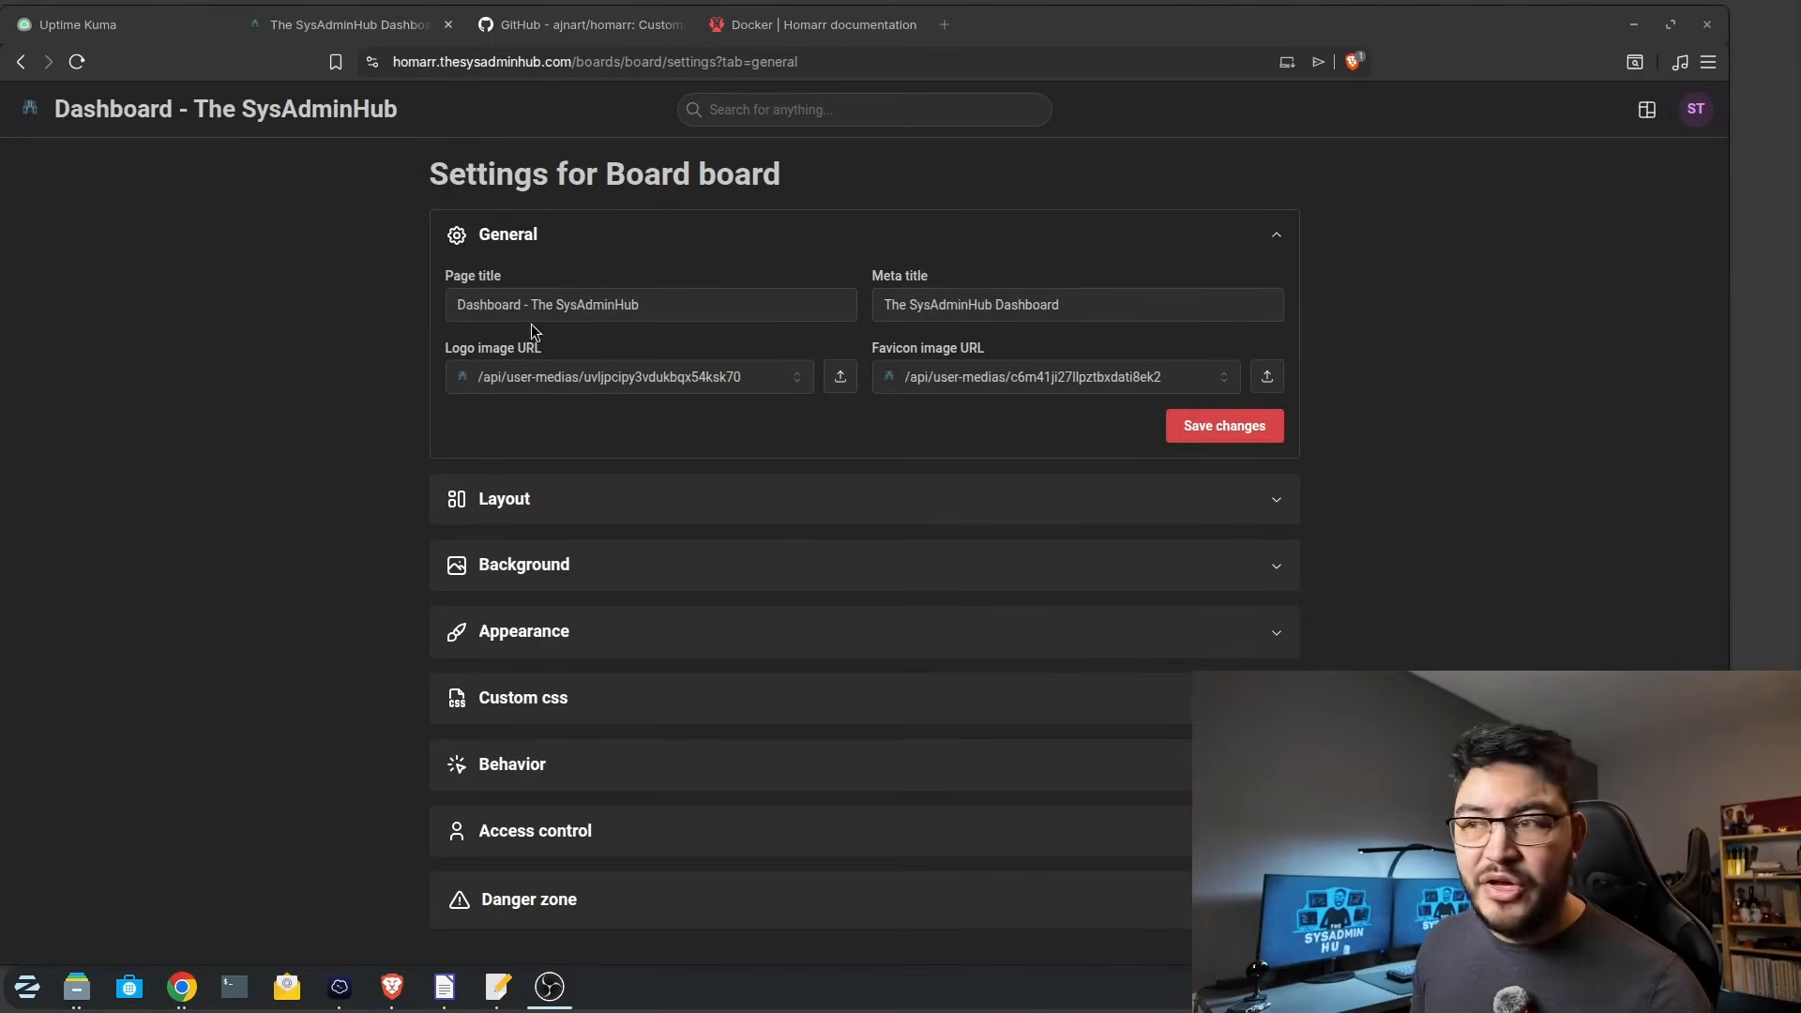
pyautogui.click(486, 314)
pyautogui.moveTo(634, 310); pyautogui.dragTo(467, 304)
pyautogui.click(467, 304)
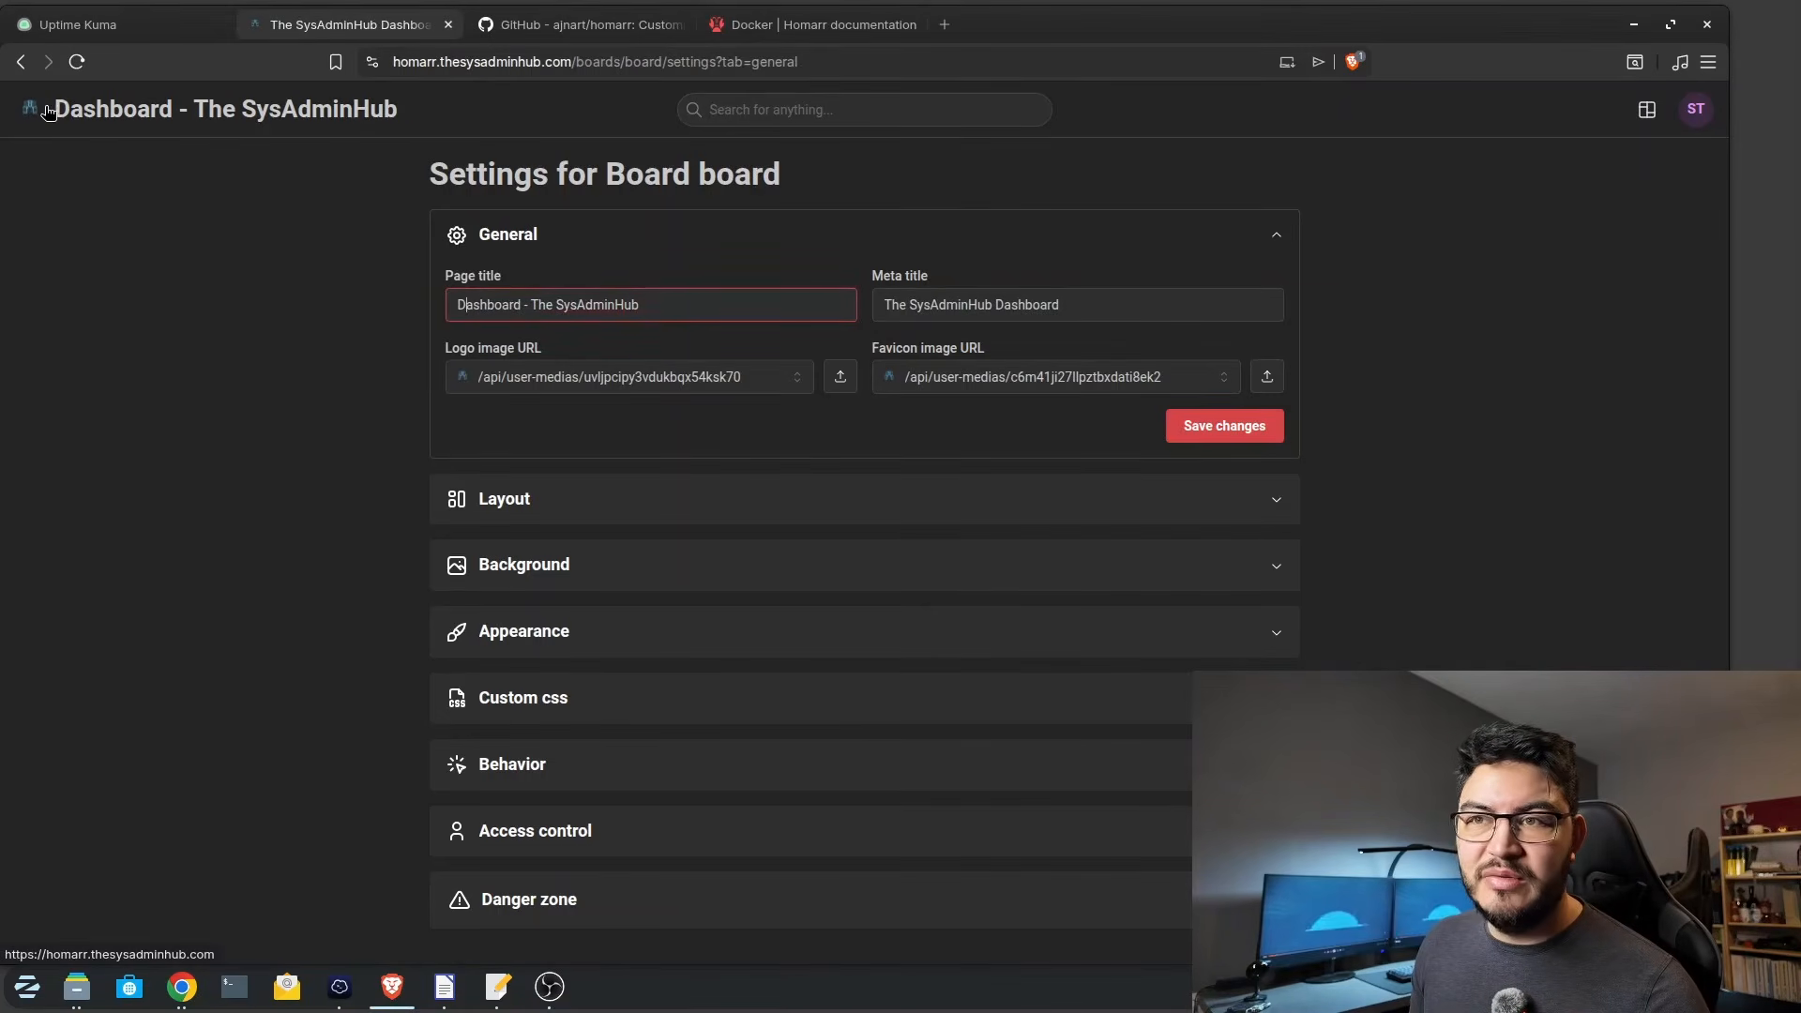
pyautogui.click(1061, 305)
pyautogui.moveTo(1073, 305); pyautogui.dragTo(887, 305)
pyautogui.click(887, 305)
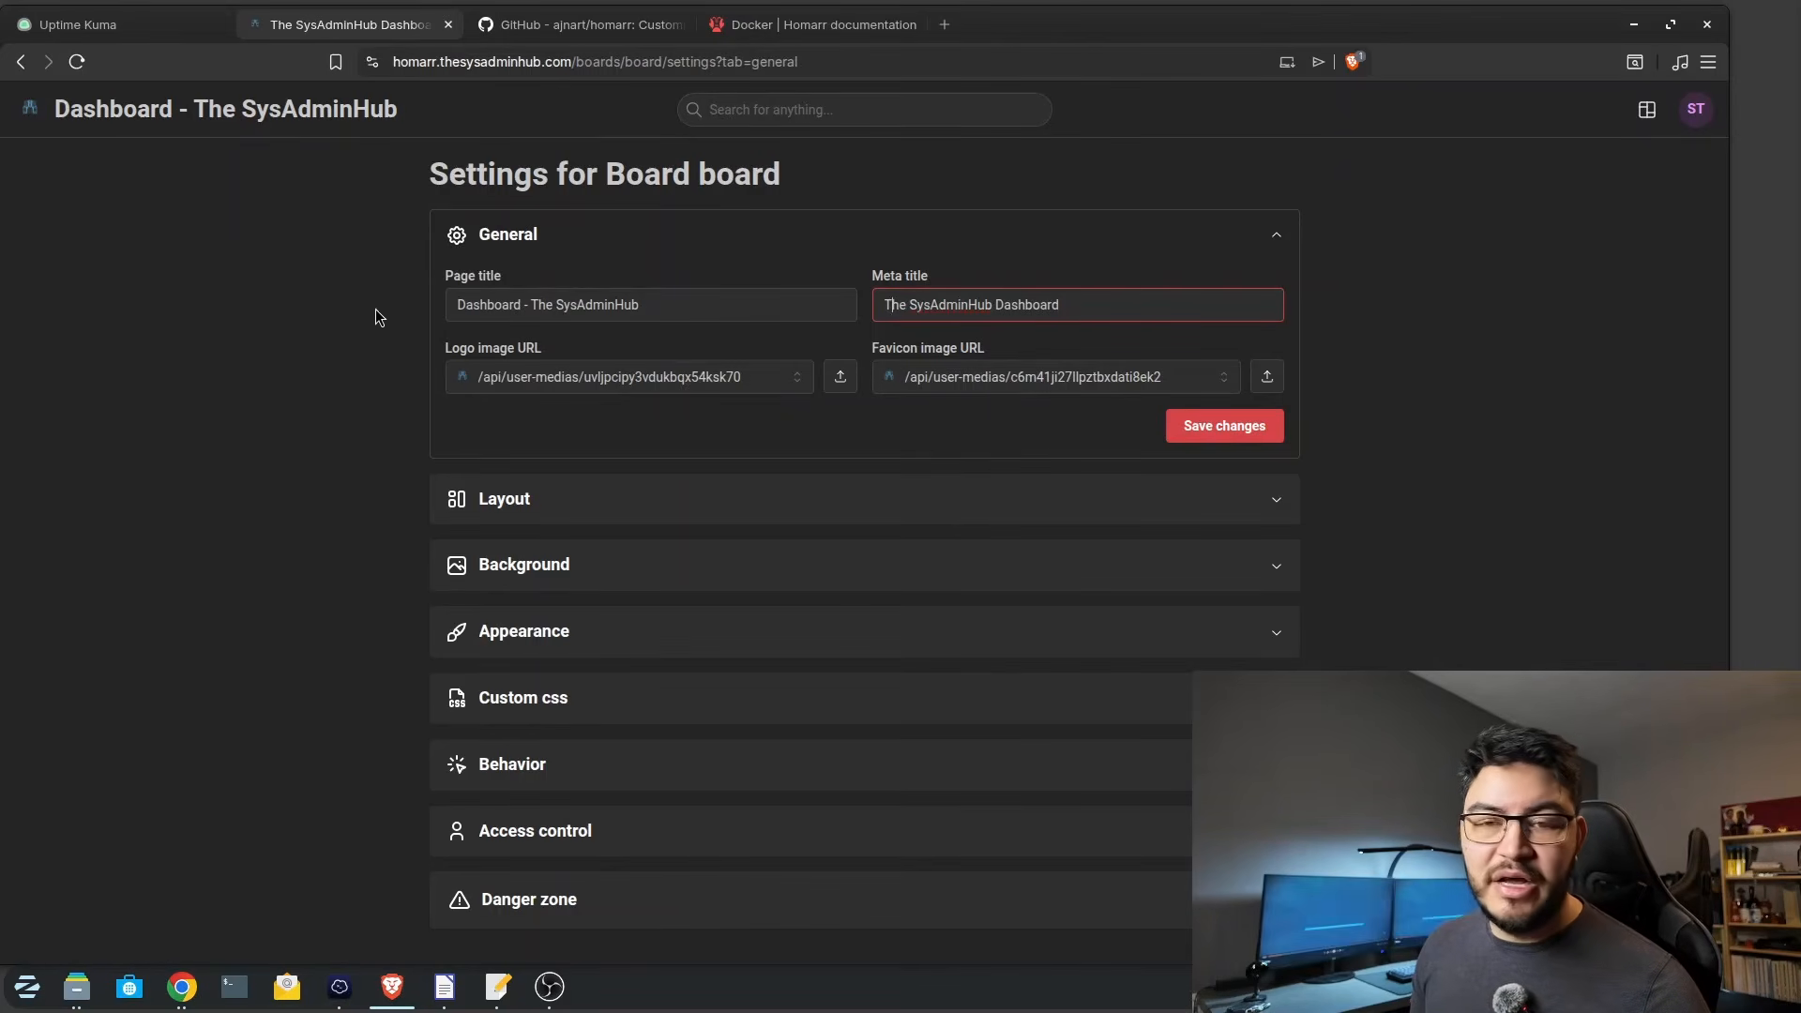
pyautogui.click(1212, 428)
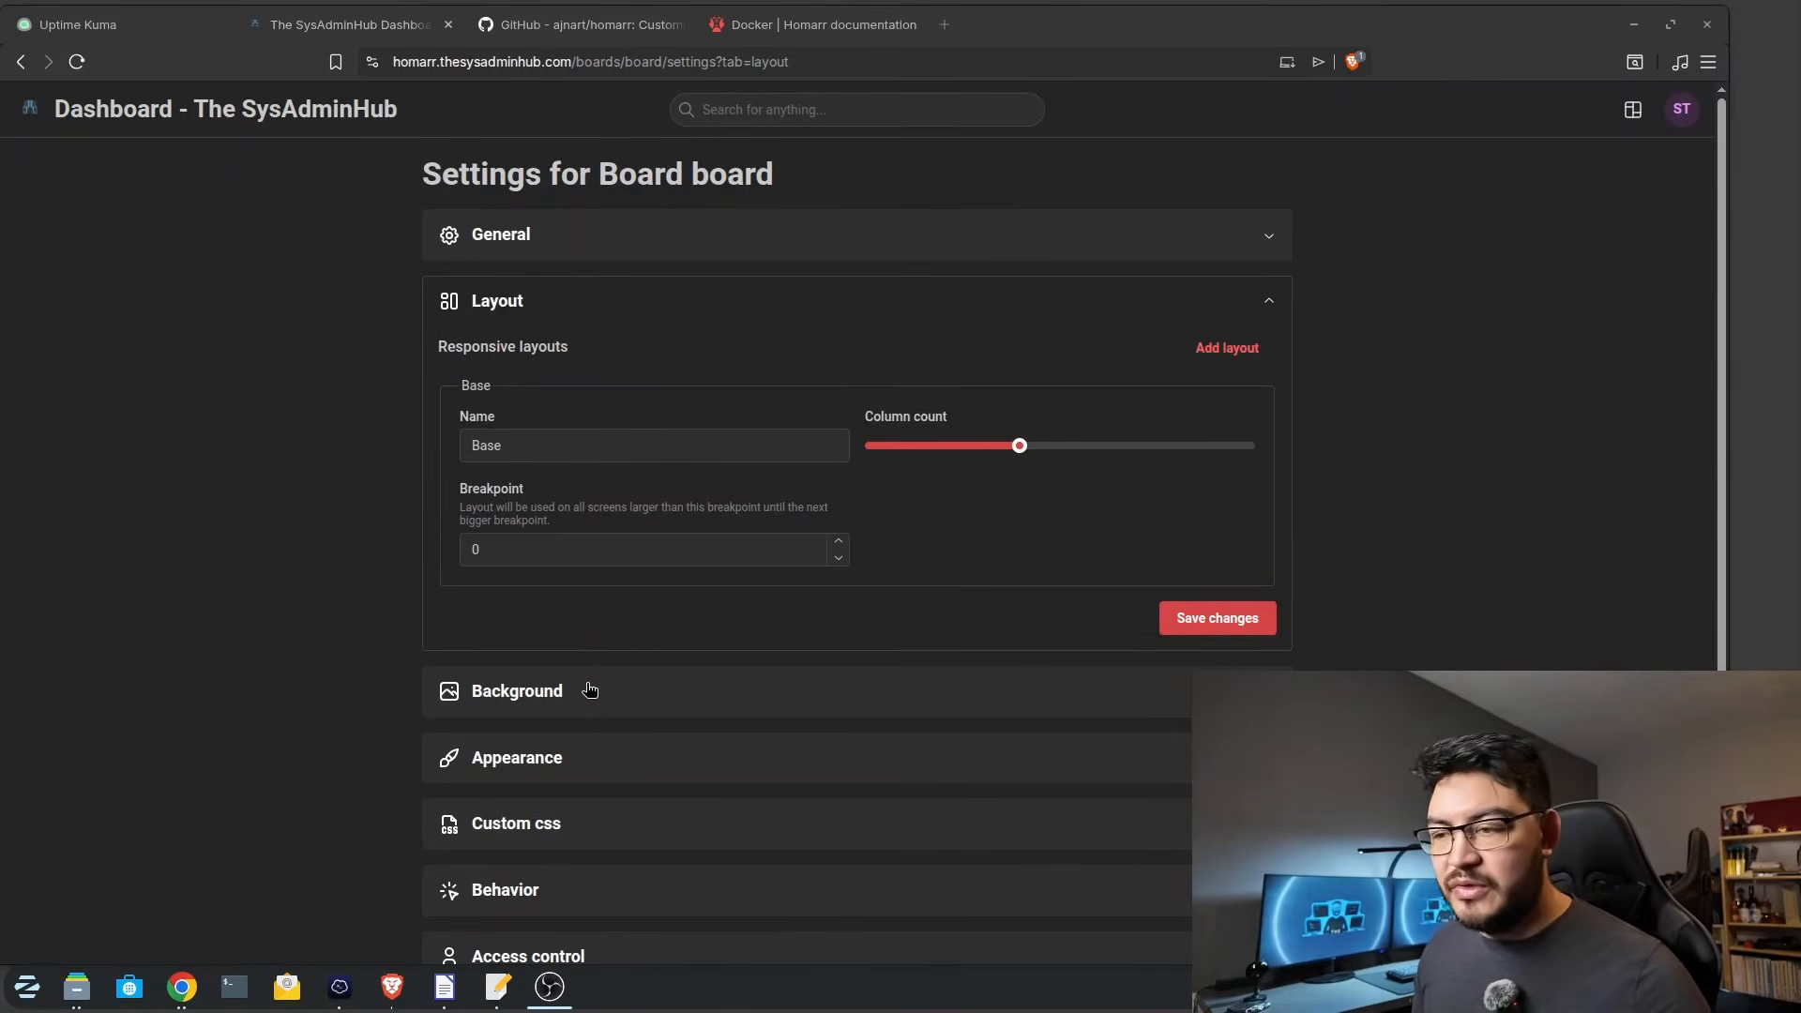
# Upload TSH Logo_00299.jpg as the board's background image.
pyautogui.click(593, 690)
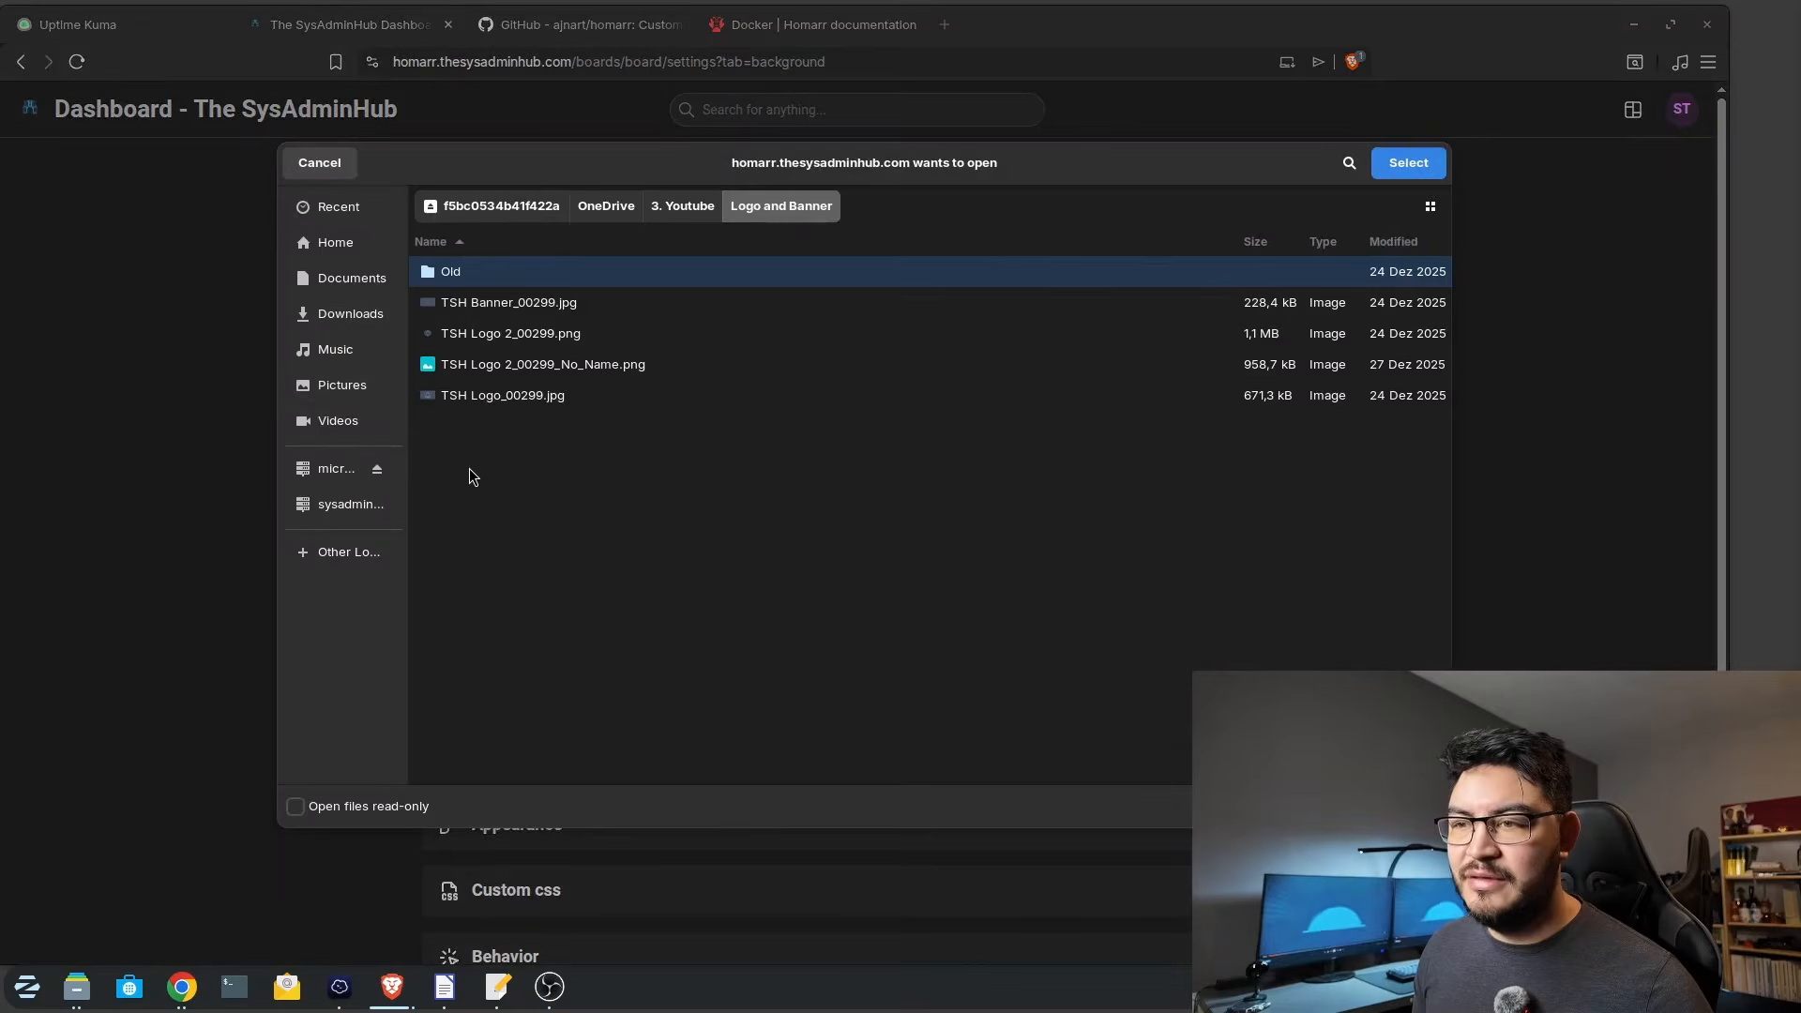
pyautogui.doubleClick(618, 397)
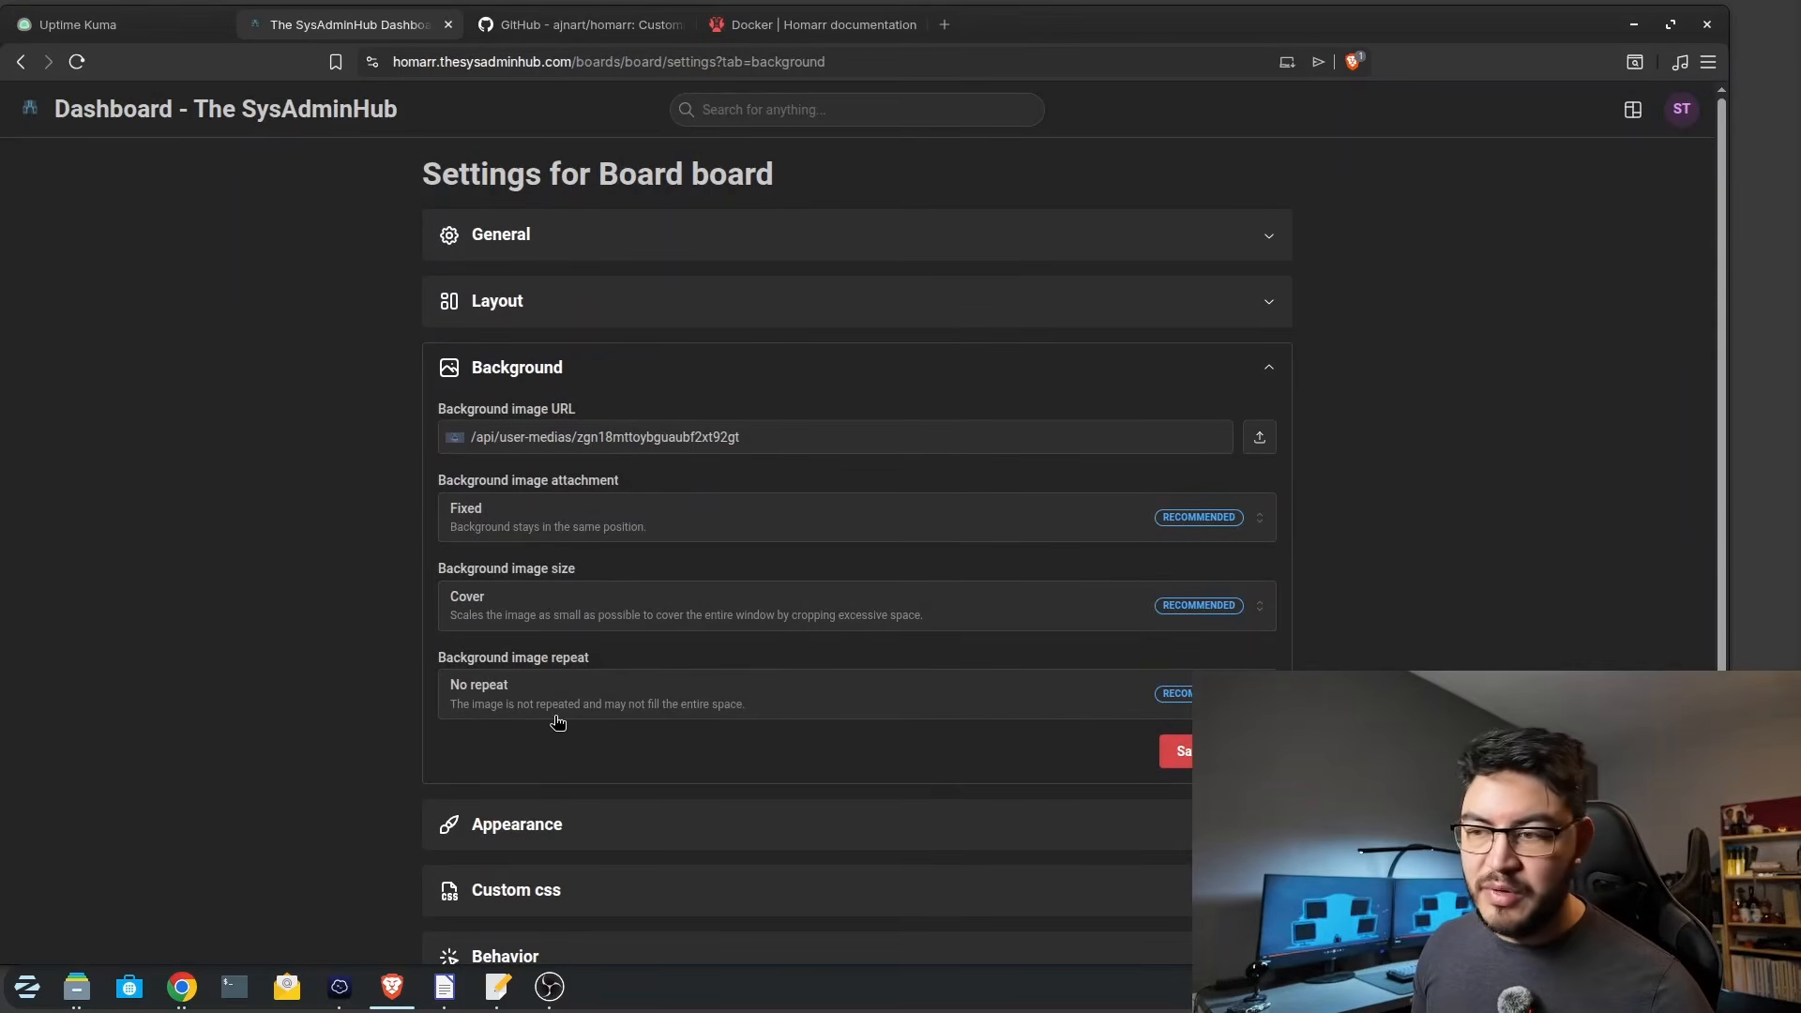
# Review the board's appearance, custom CSS, behavior, access control and danger zone settings.
pyautogui.click(667, 823)
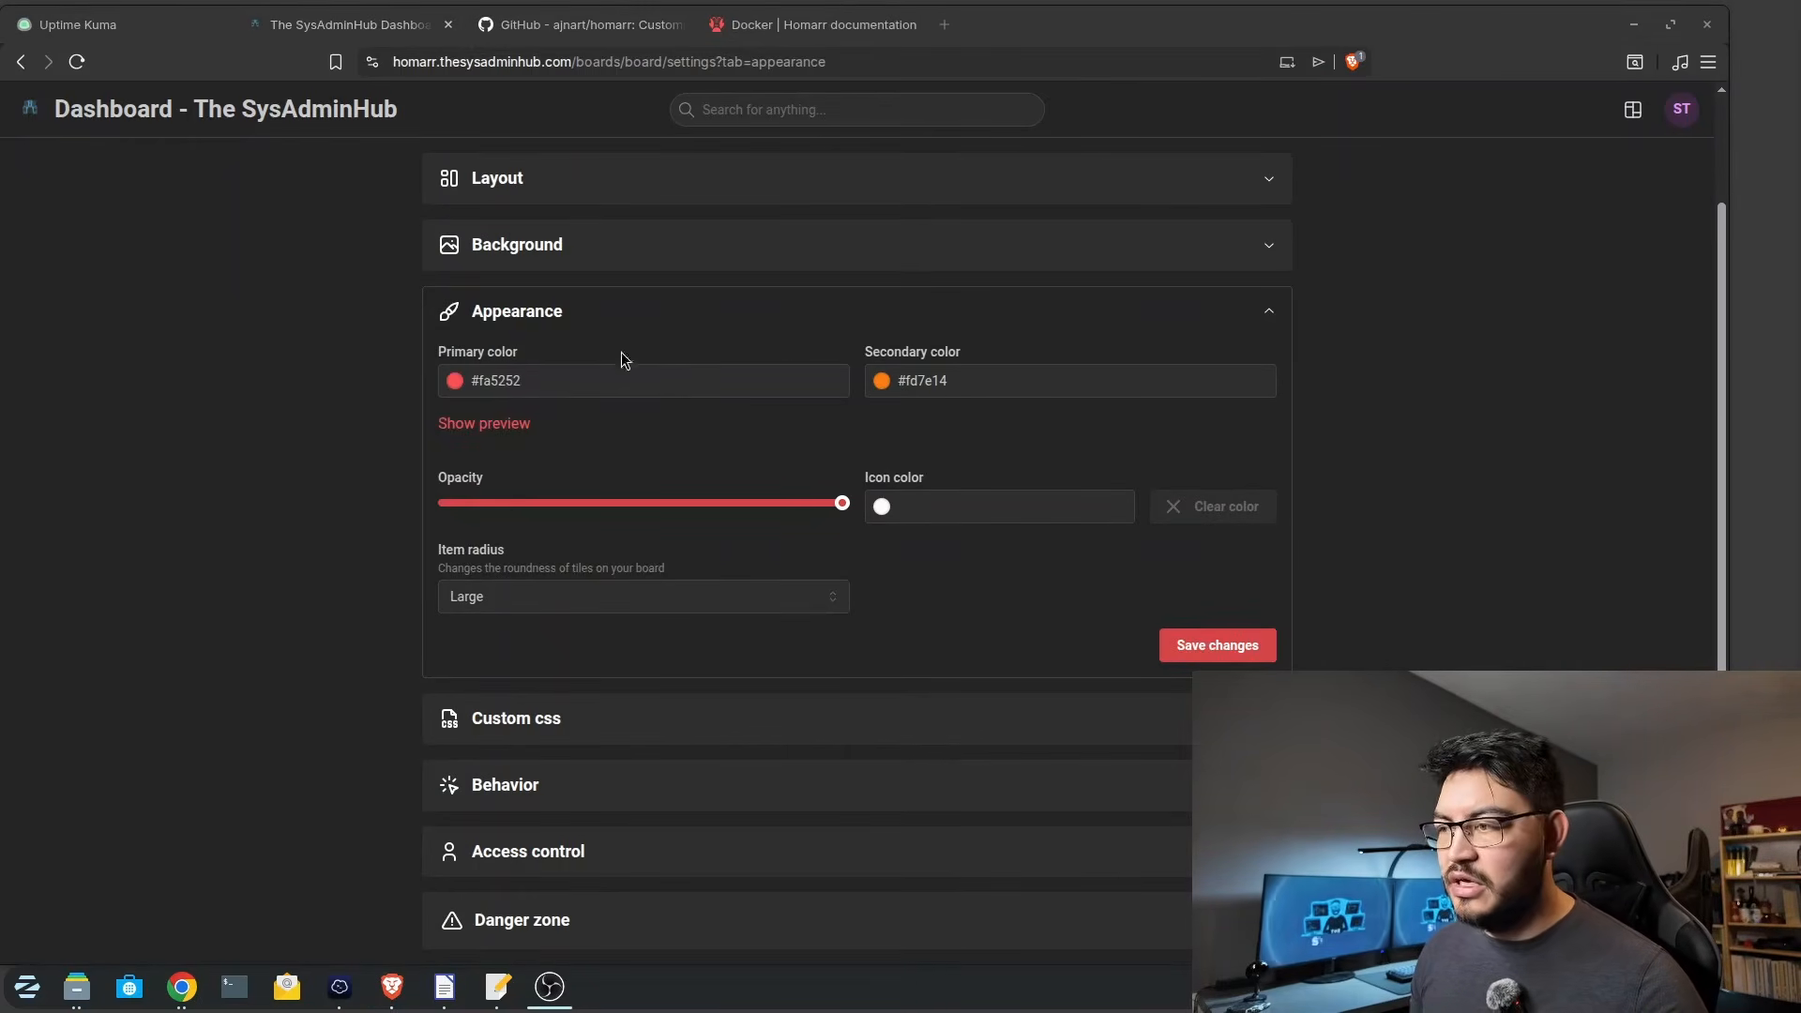
pyautogui.click(670, 723)
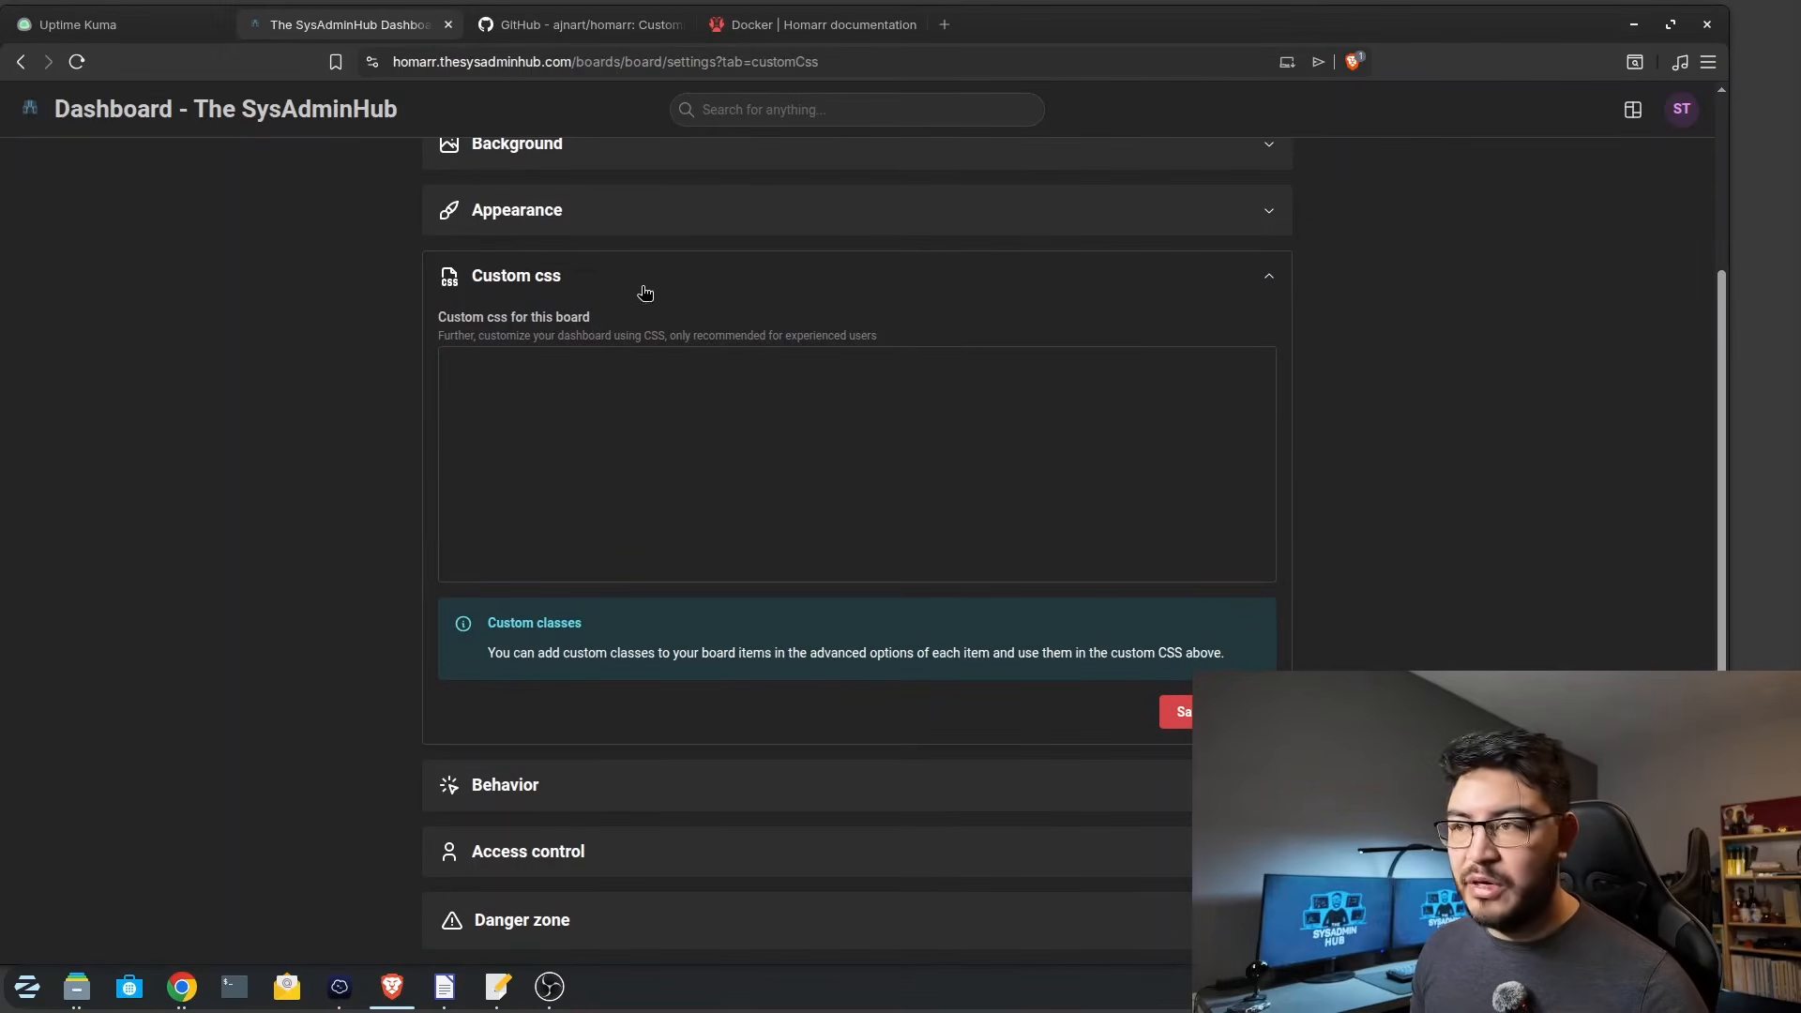
pyautogui.click(574, 769)
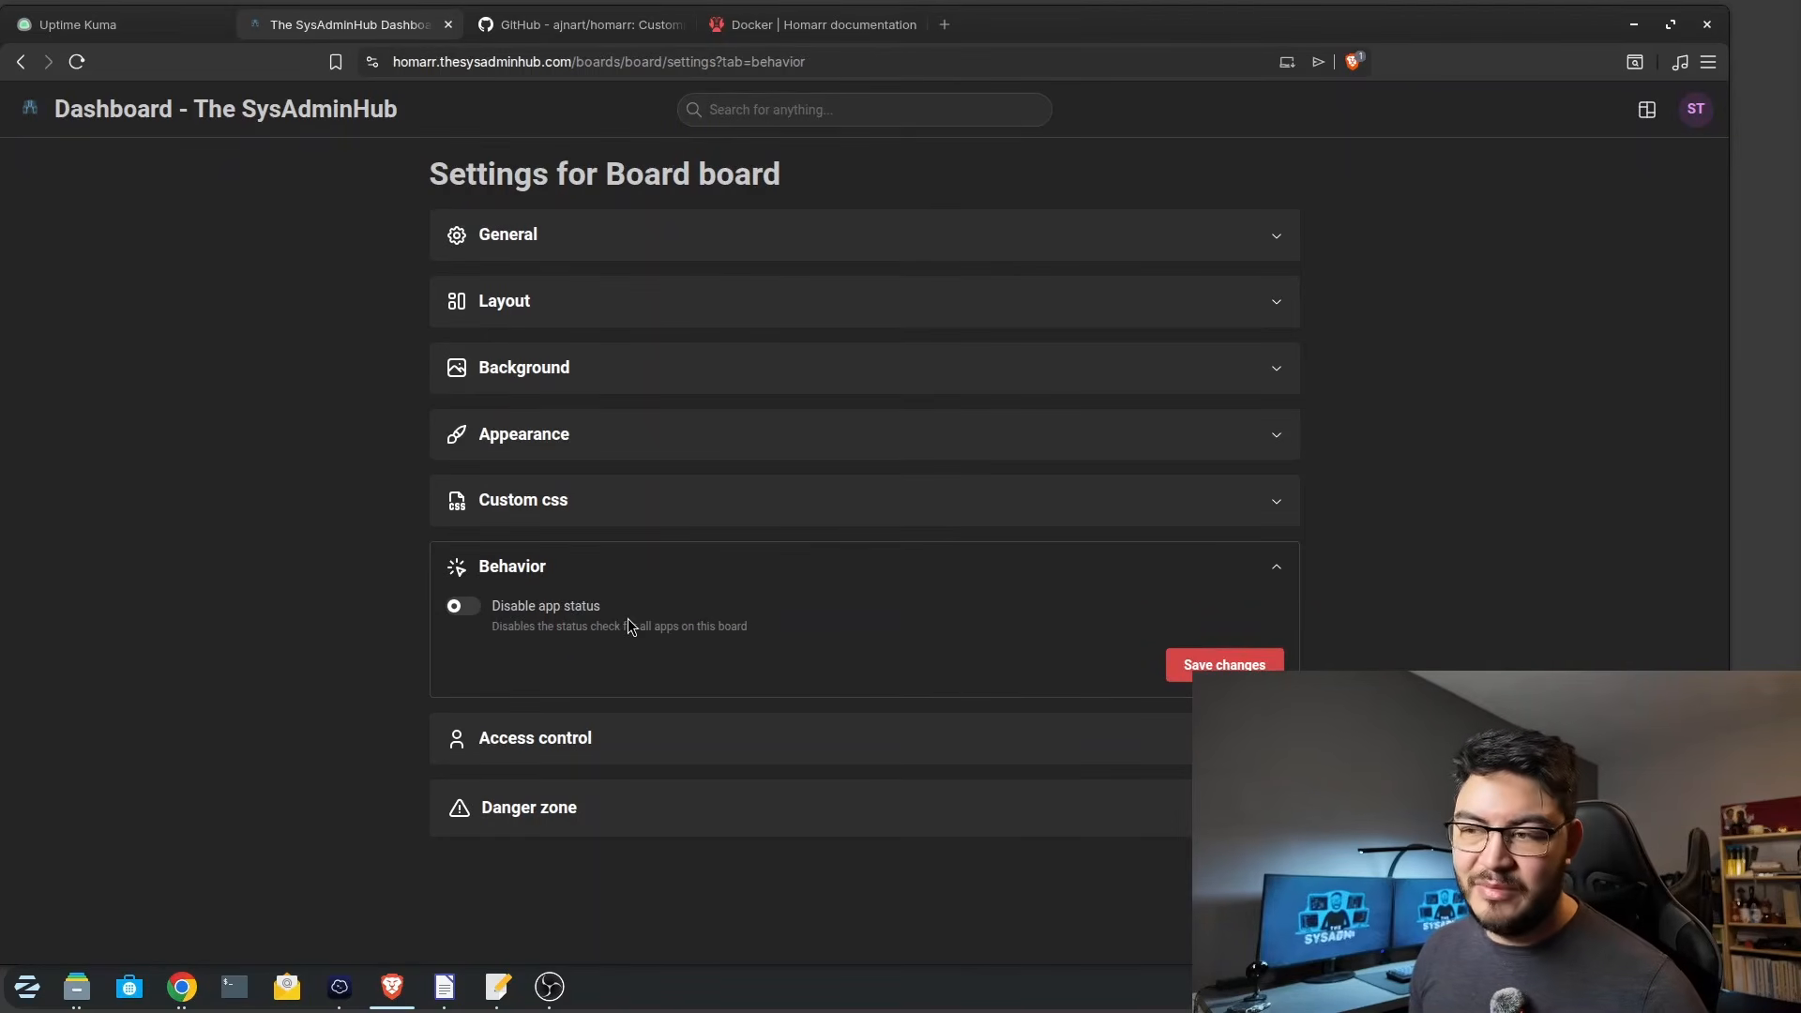
pyautogui.click(584, 738)
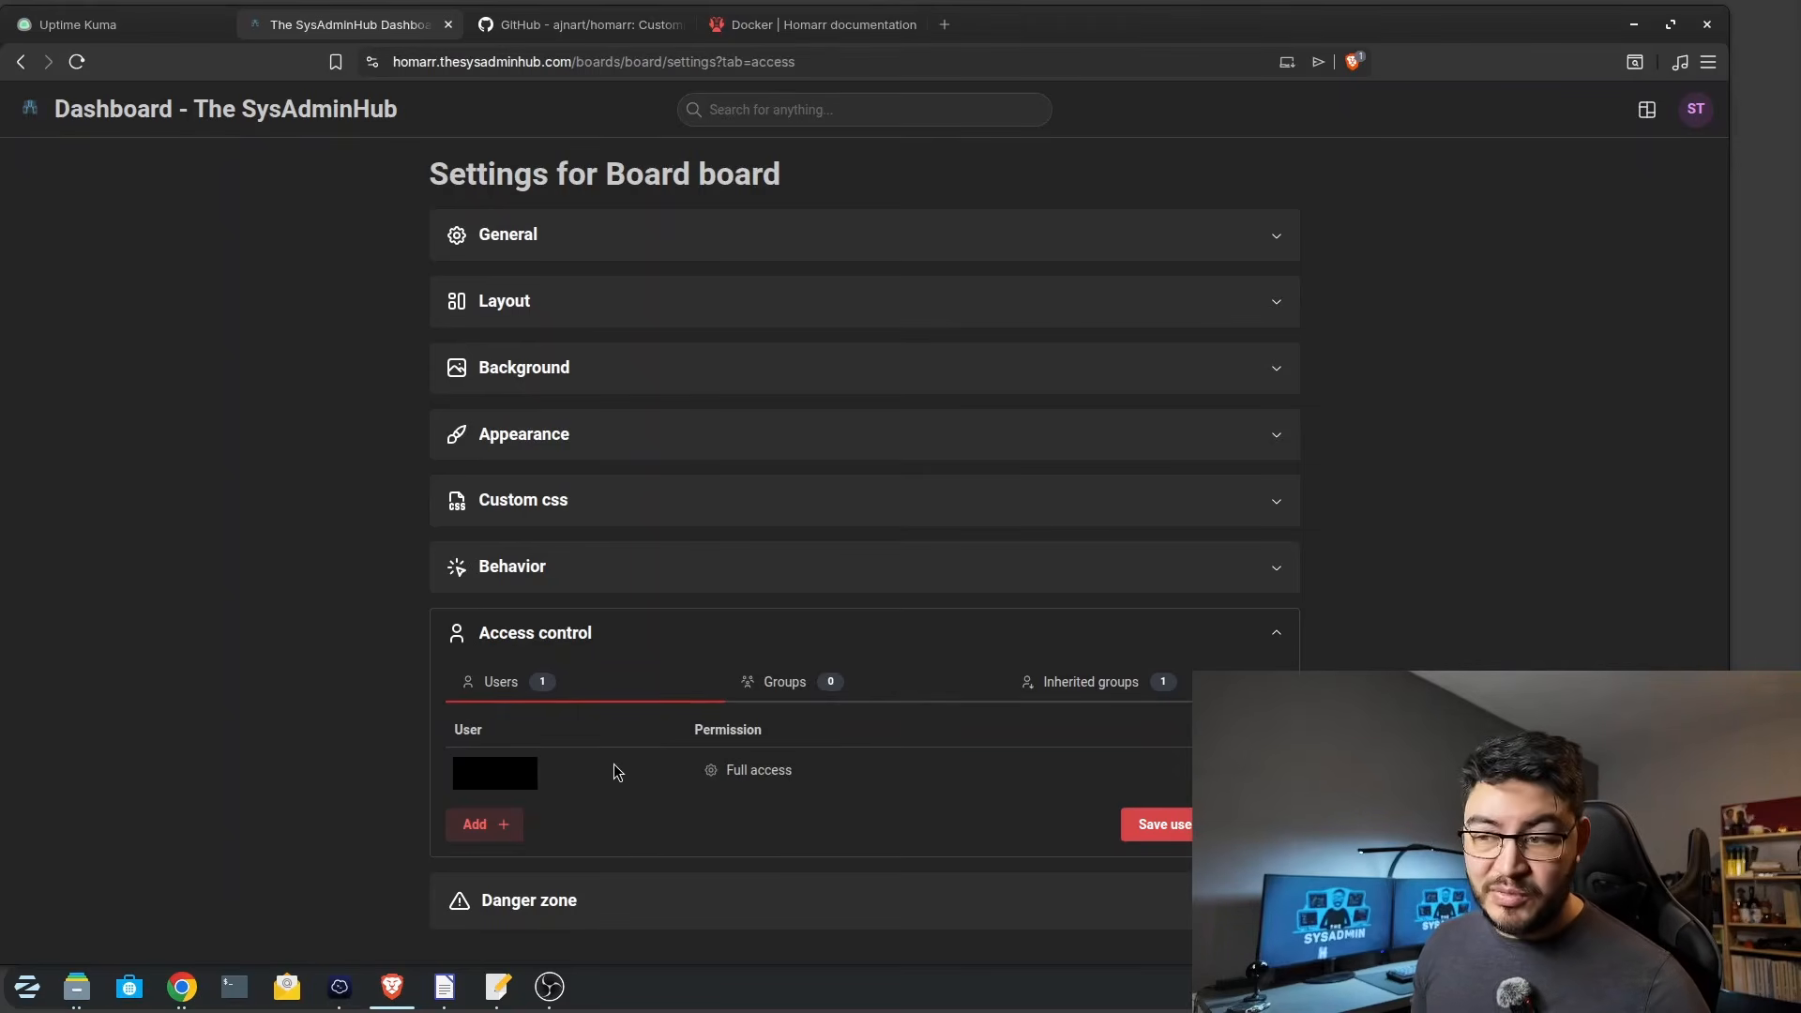
pyautogui.click(614, 647)
pyautogui.click(571, 723)
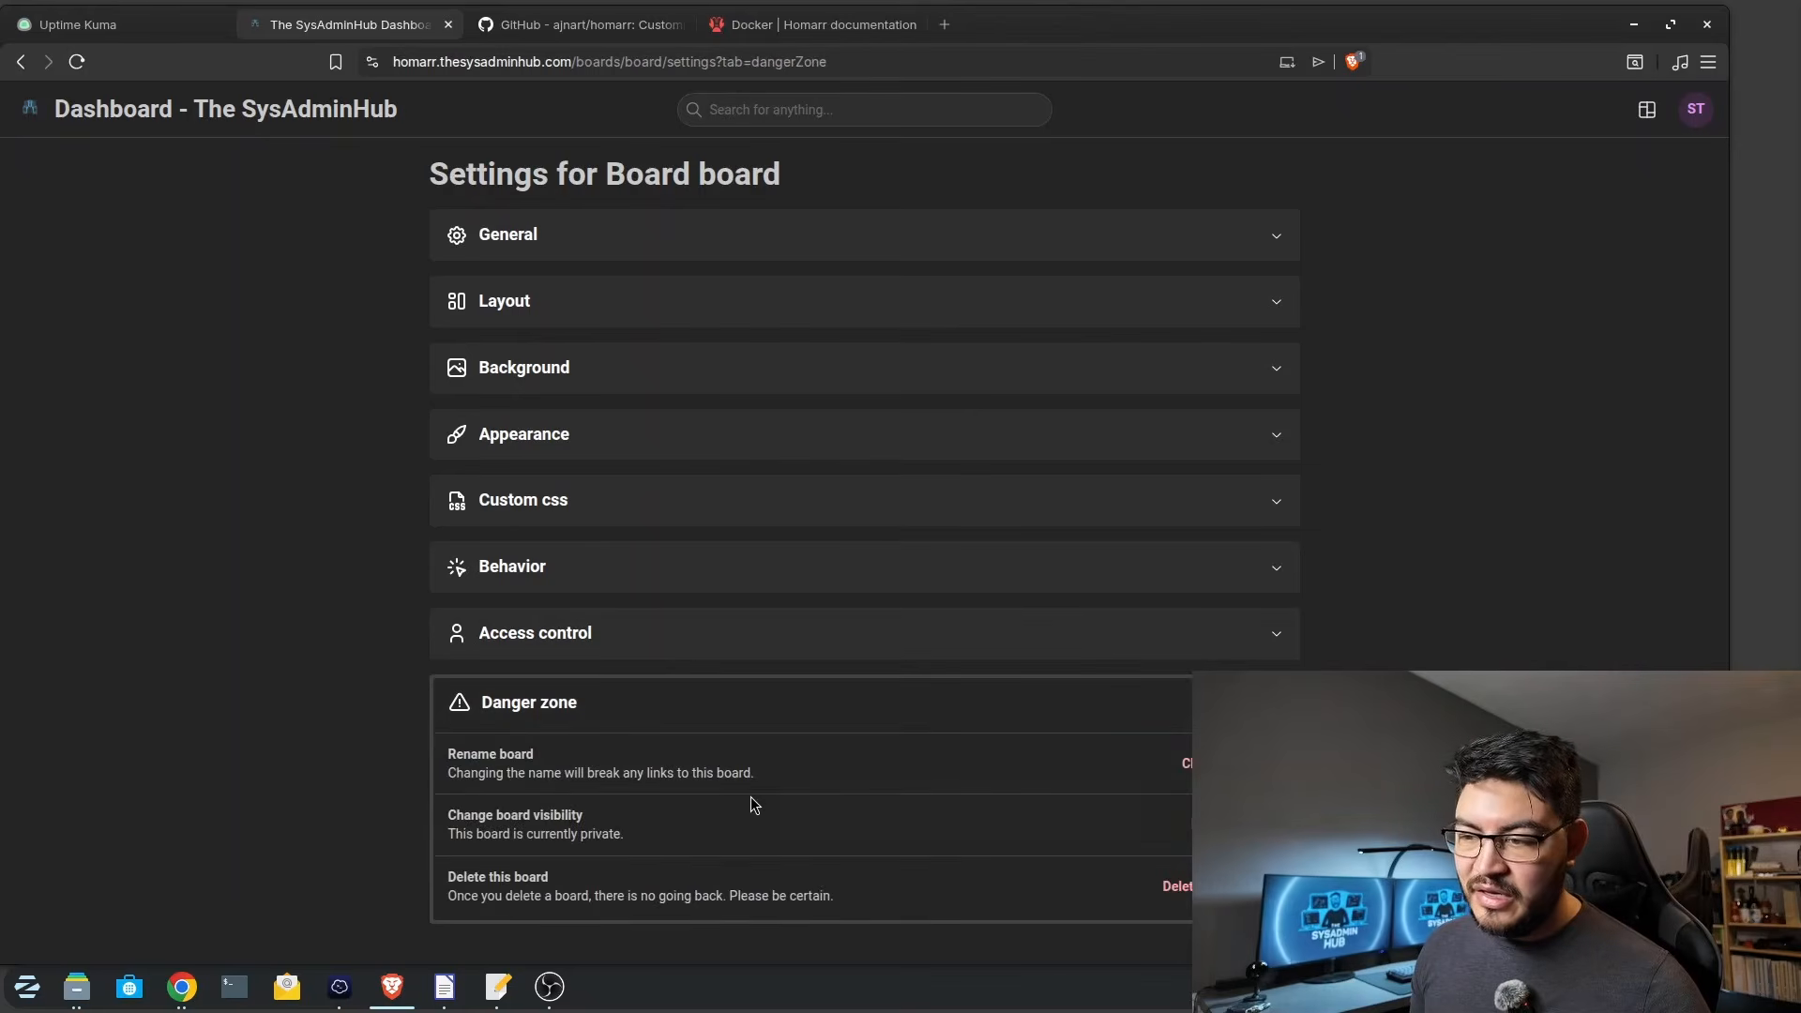